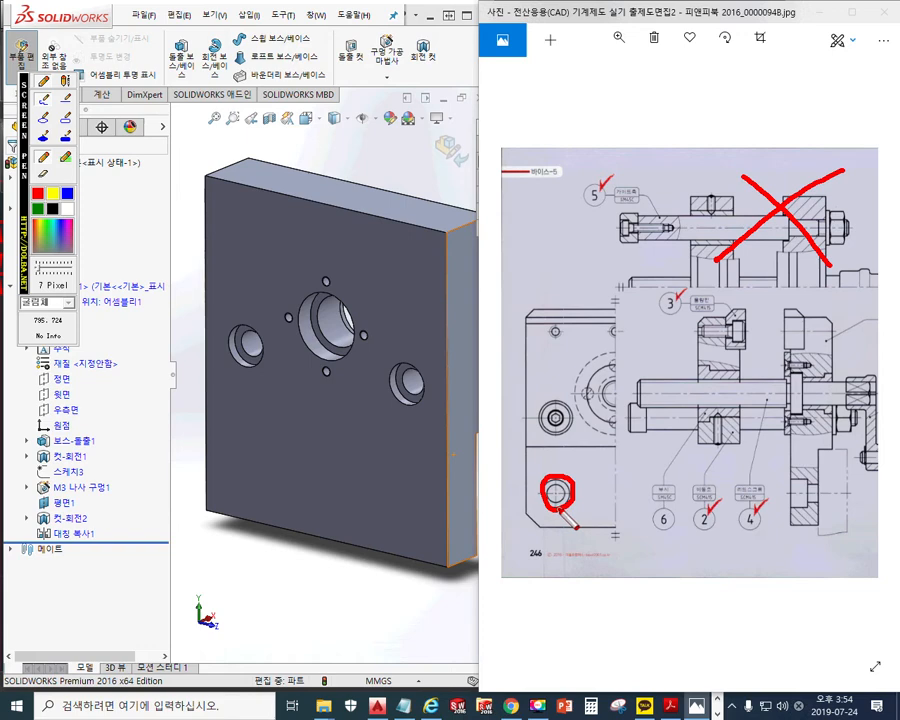
Handwrite red Ø and 9 size notes beside the stepped ledge and draw vertical lines around the circled hole
mouse_move(788, 477)
mouse_down()
mouse_move(819, 480)
mouse_move(821, 494)
mouse_move(809, 510)
mouse_move(790, 507)
mouse_up()
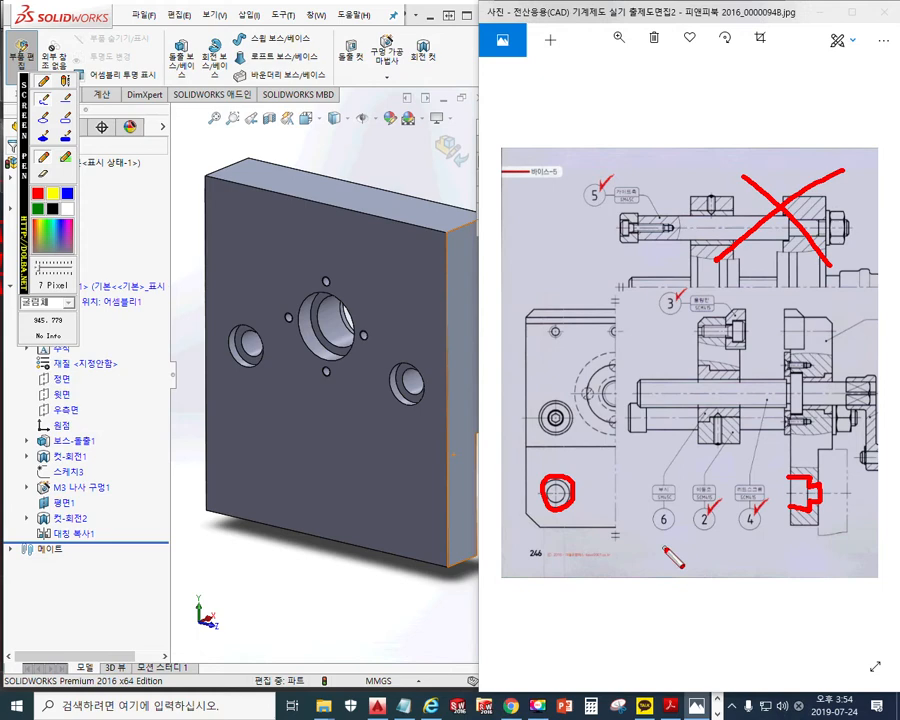
mouse_move(829, 485)
mouse_down()
mouse_move(844, 486)
mouse_move(833, 513)
mouse_move(843, 467)
mouse_up()
mouse_move(792, 429)
mouse_down()
mouse_move(803, 440)
mouse_move(793, 431)
mouse_move(791, 457)
mouse_up()
drag(829, 422, 832, 437)
mouse_move(838, 391)
mouse_down()
mouse_move(834, 448)
mouse_move(866, 430)
mouse_move(858, 442)
mouse_up()
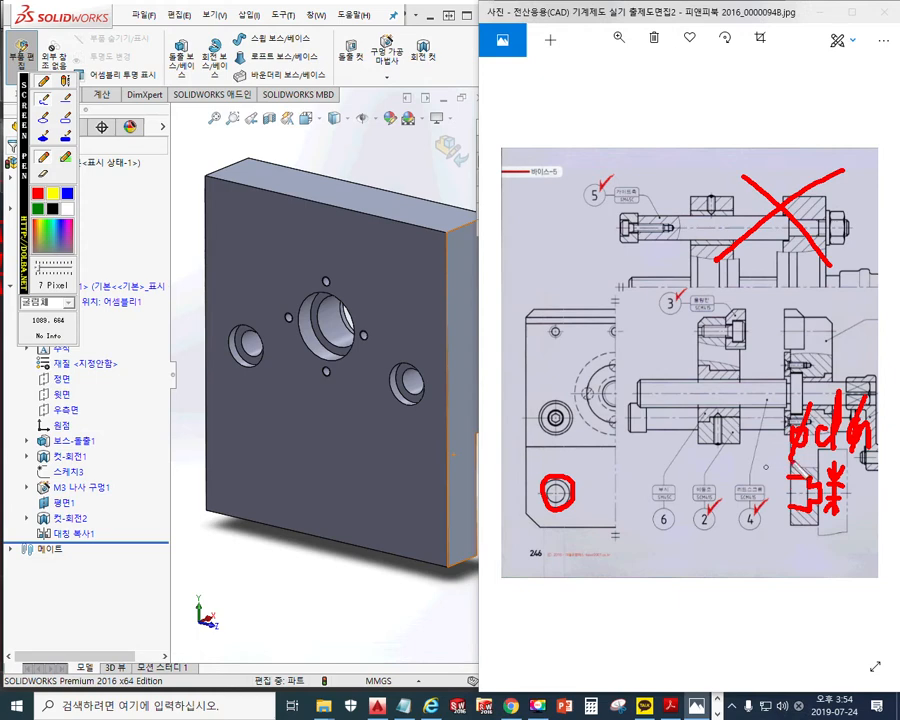
drag(868, 518, 850, 558)
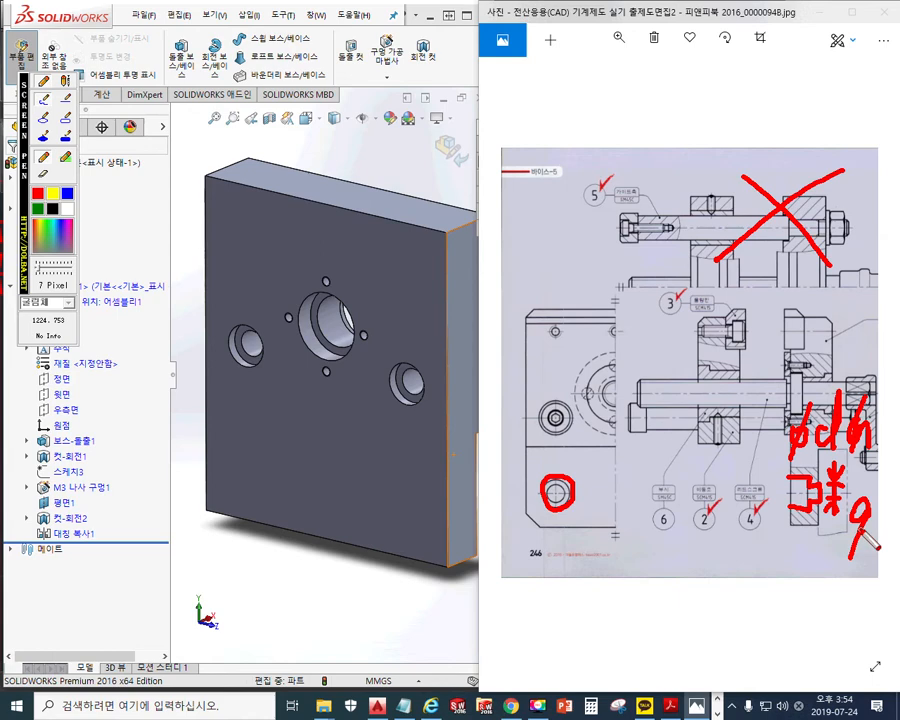
drag(614, 400, 614, 560)
mouse_move(555, 455)
mouse_down()
mouse_move(554, 553)
mouse_move(610, 524)
mouse_move(580, 543)
mouse_up()
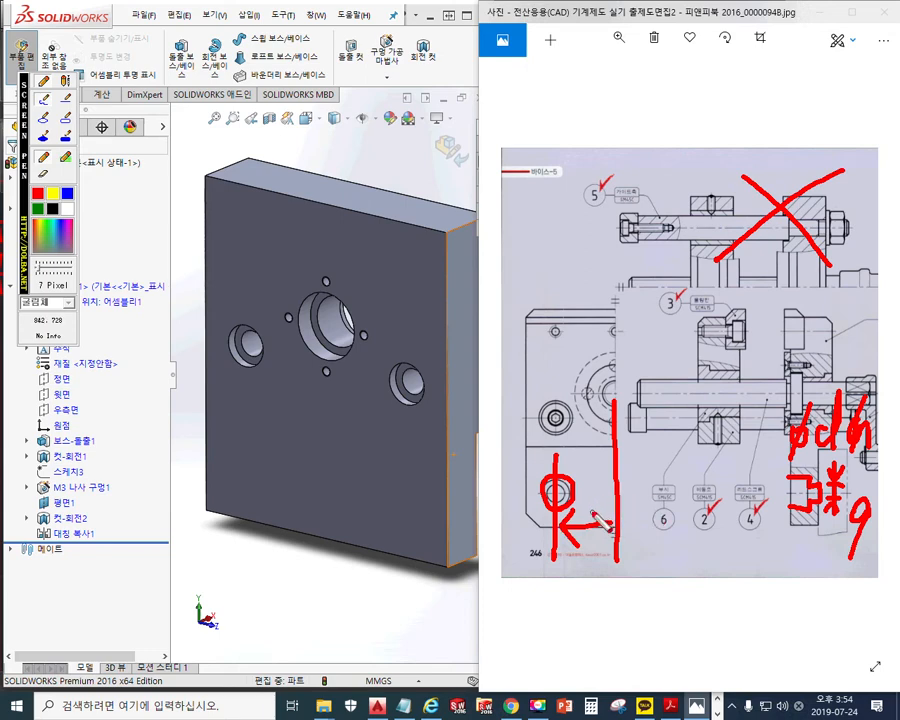
Draw dimension arrows on the reference drawing and write the Ø9 and 30 spacing notes
mouse_move(603, 506)
mouse_down()
mouse_move(615, 526)
mouse_move(601, 541)
mouse_up()
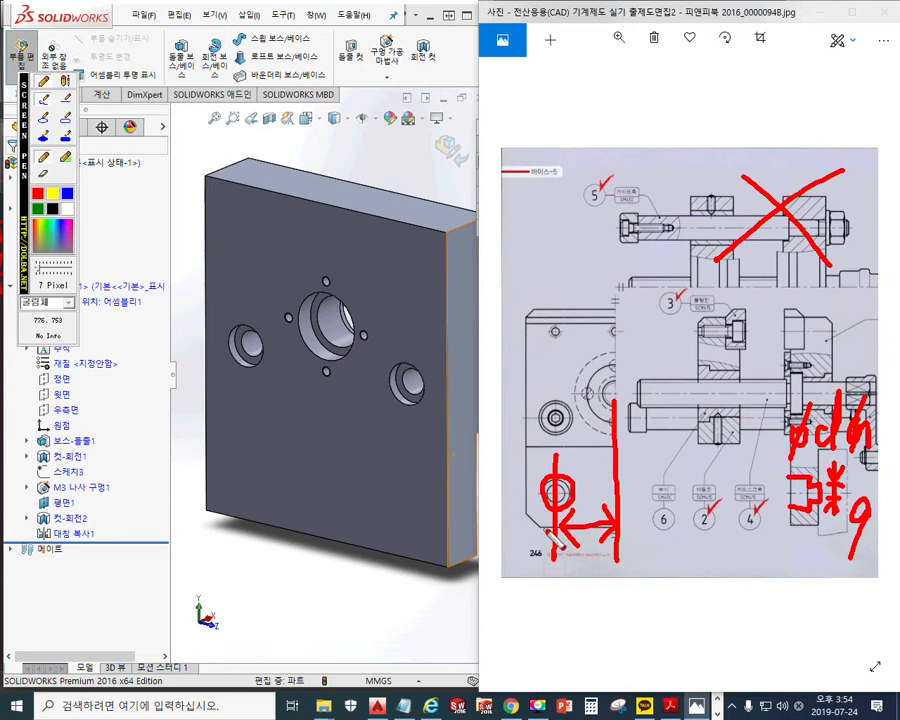
mouse_move(549, 528)
mouse_down()
mouse_move(509, 529)
mouse_move(521, 519)
mouse_move(520, 493)
mouse_move(532, 491)
mouse_move(508, 505)
mouse_move(529, 508)
mouse_up()
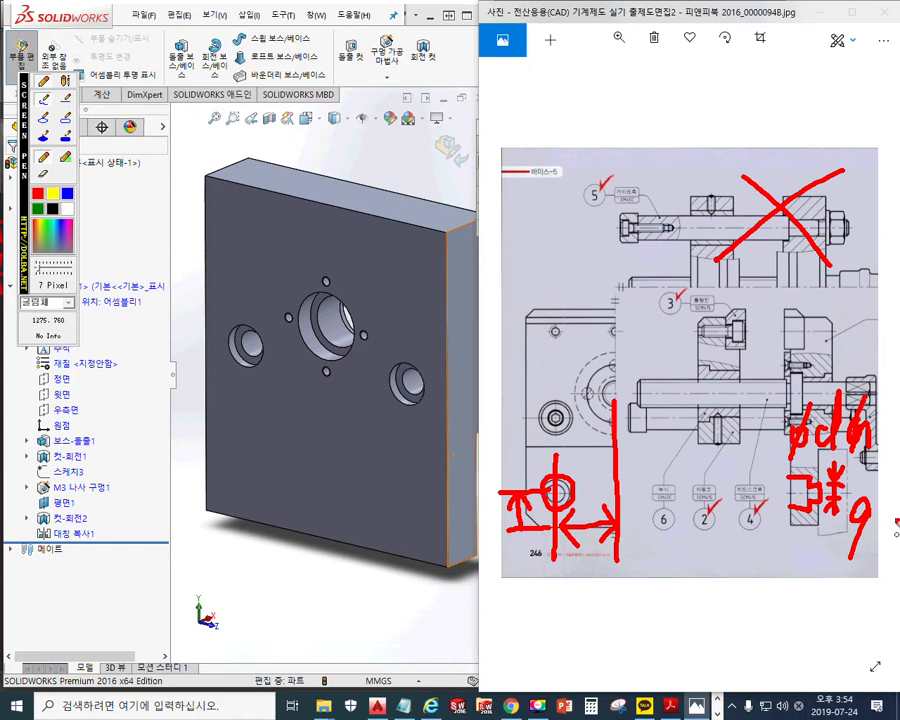
drag(766, 500, 818, 500)
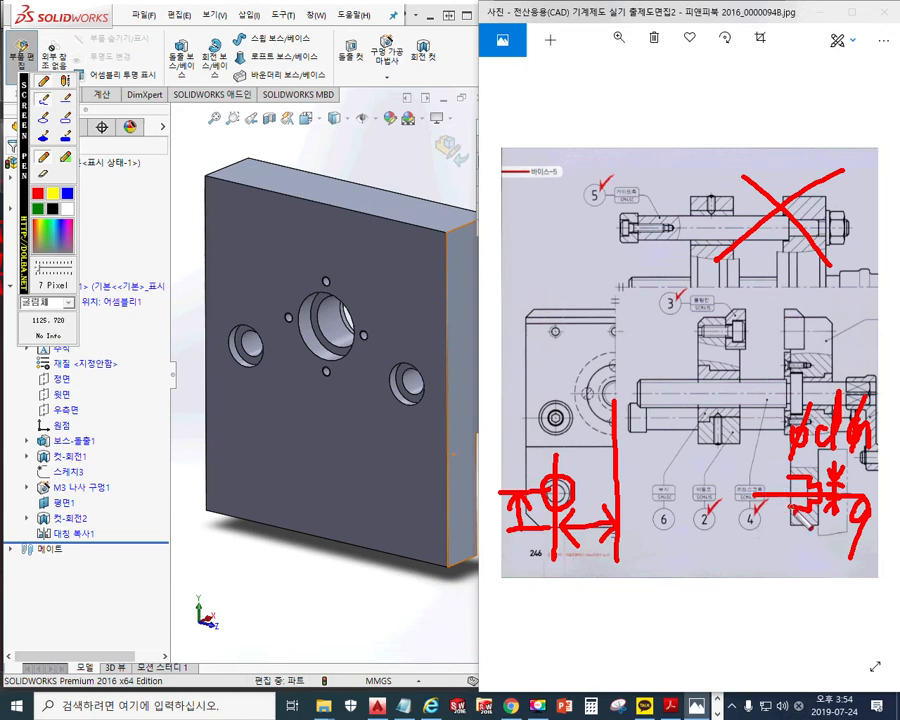
mouse_move(797, 528)
mouse_down()
mouse_move(769, 529)
mouse_move(780, 500)
mouse_up()
mouse_move(780, 500)
mouse_down()
mouse_move(767, 508)
mouse_move(792, 507)
mouse_move(745, 535)
mouse_up()
mouse_move(489, 505)
mouse_down()
mouse_move(478, 540)
mouse_move(502, 533)
mouse_up()
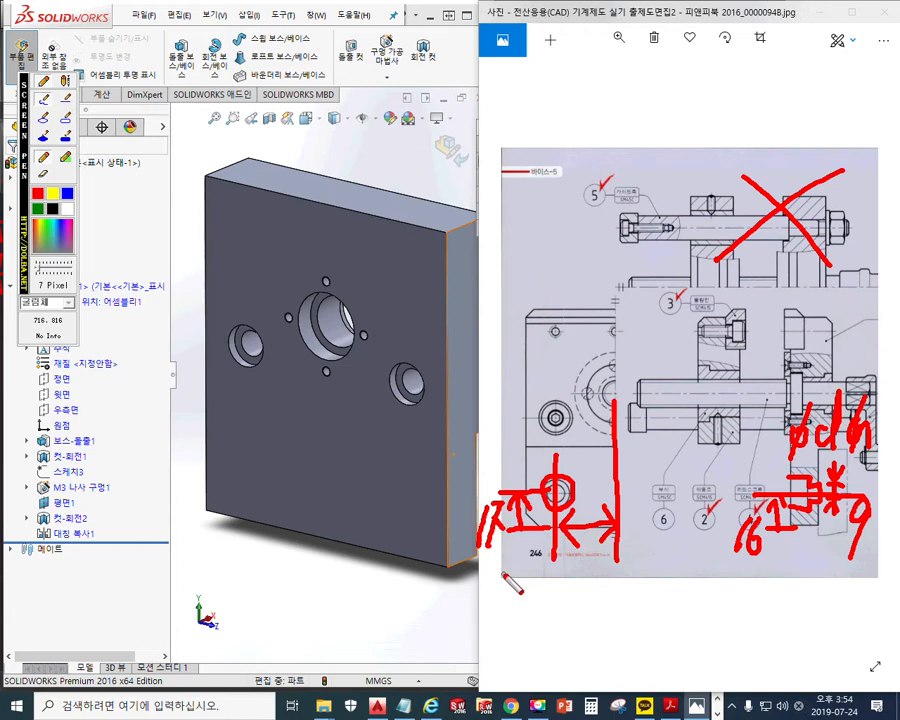
drag(512, 455, 467, 544)
drag(480, 479, 506, 567)
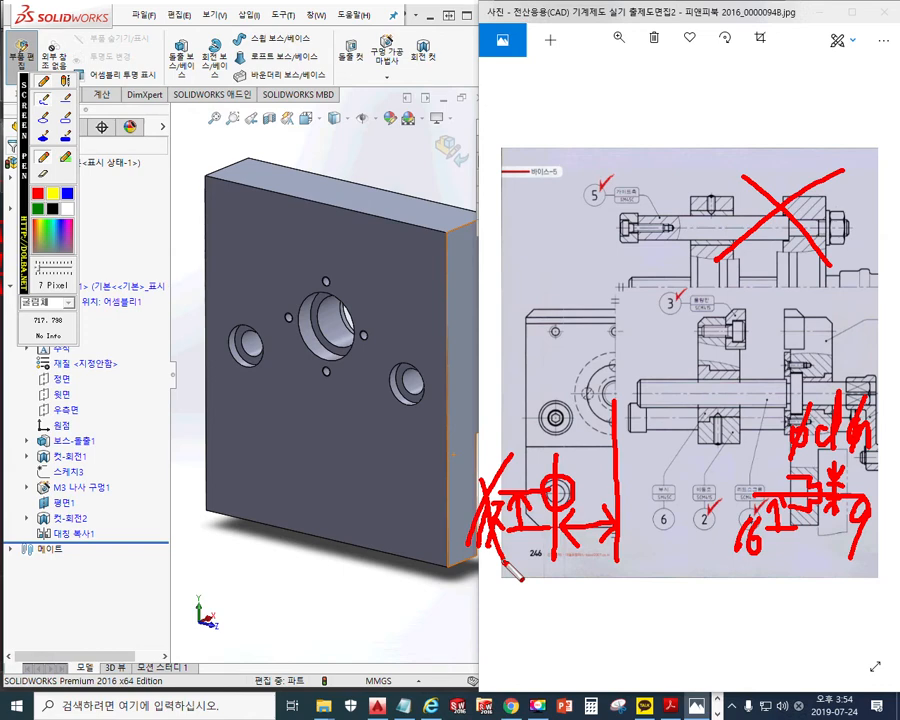
drag(834, 522, 827, 556)
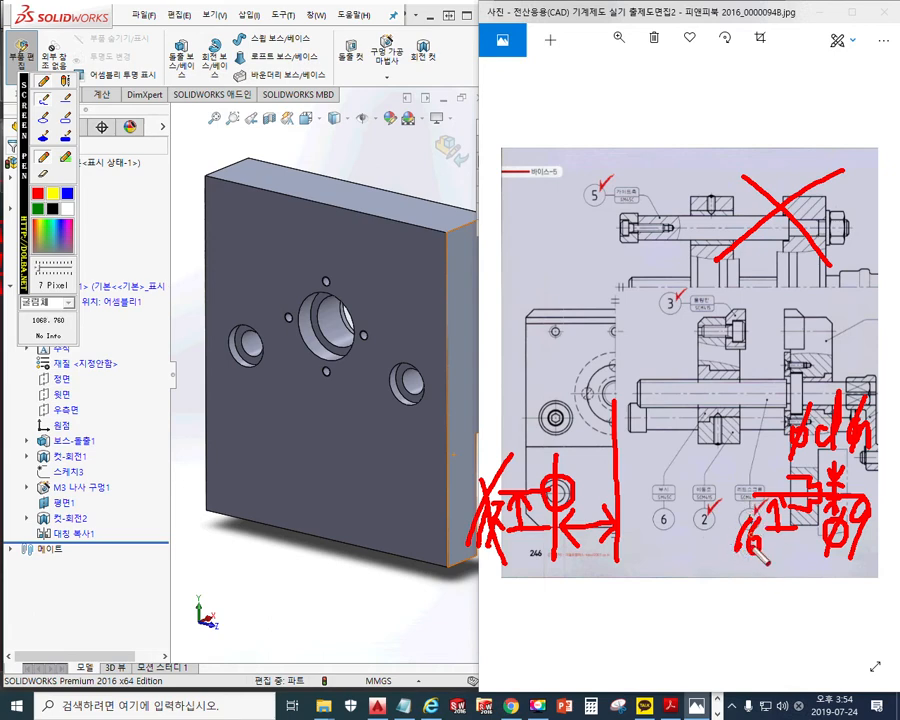
mouse_move(581, 479)
mouse_down()
mouse_move(584, 497)
mouse_move(599, 481)
mouse_up()
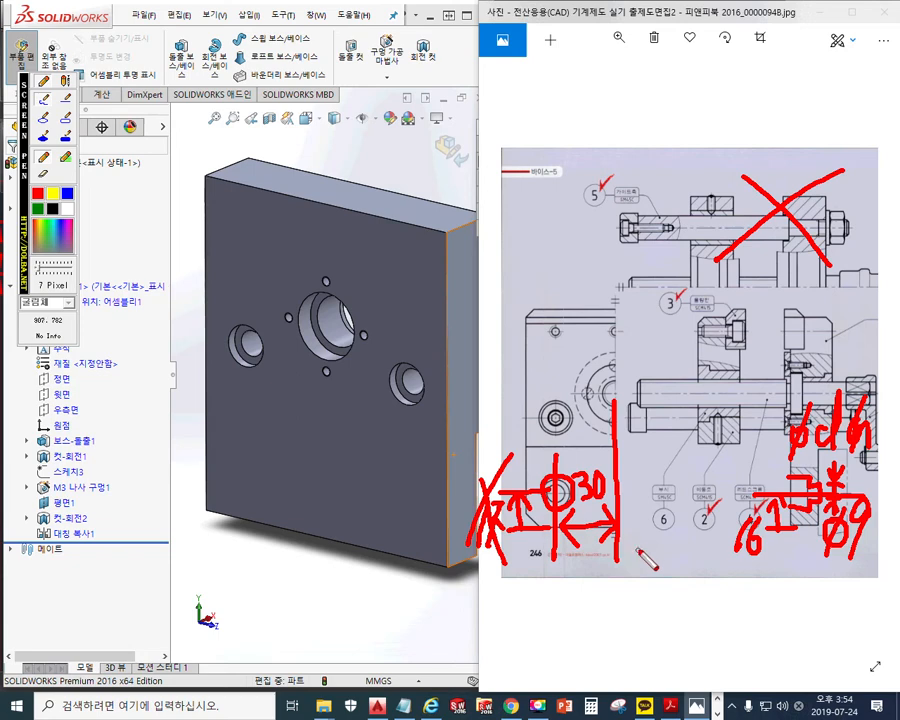
Circle the Hole Wizard tool and mark the hole spots on the part face
mouse_move(396, 30)
mouse_down()
mouse_move(368, 60)
mouse_move(400, 78)
mouse_up()
drag(250, 420, 226, 463)
drag(276, 428, 253, 467)
drag(310, 430, 288, 476)
drag(354, 437, 330, 472)
mouse_move(385, 452)
mouse_down()
mouse_move(366, 497)
mouse_move(402, 511)
mouse_up()
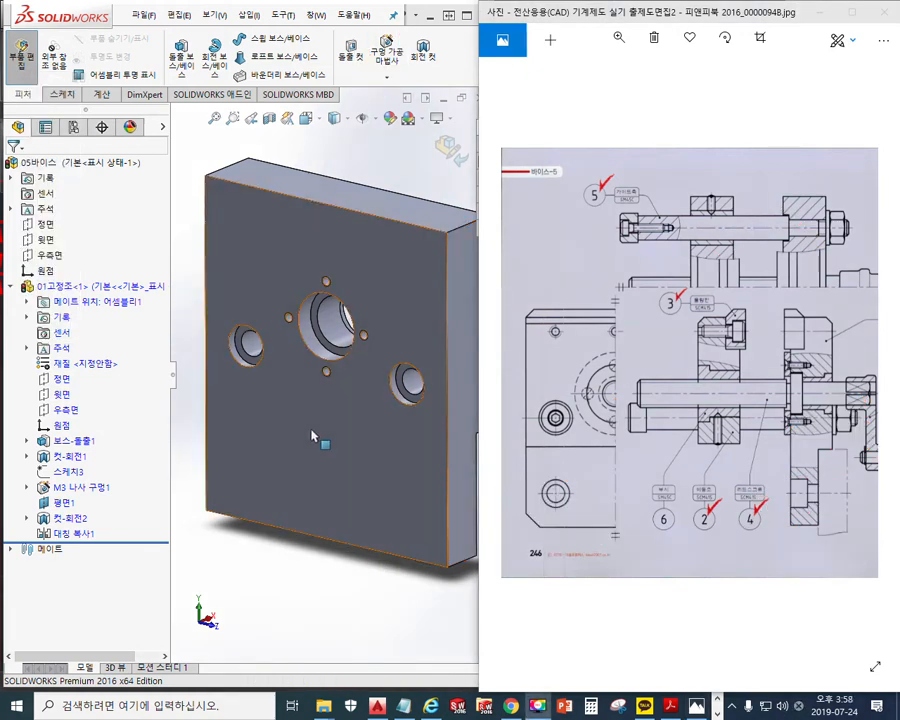
Start Sketch7 on the part's front face and view it Normal To with Ctrl+8
click(312, 435)
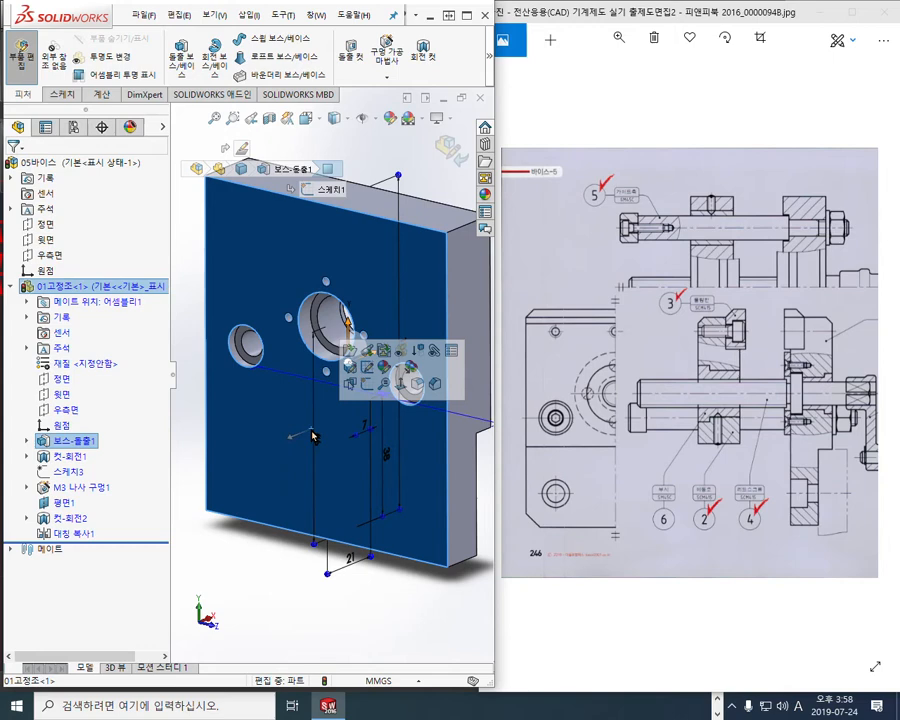
click(368, 386)
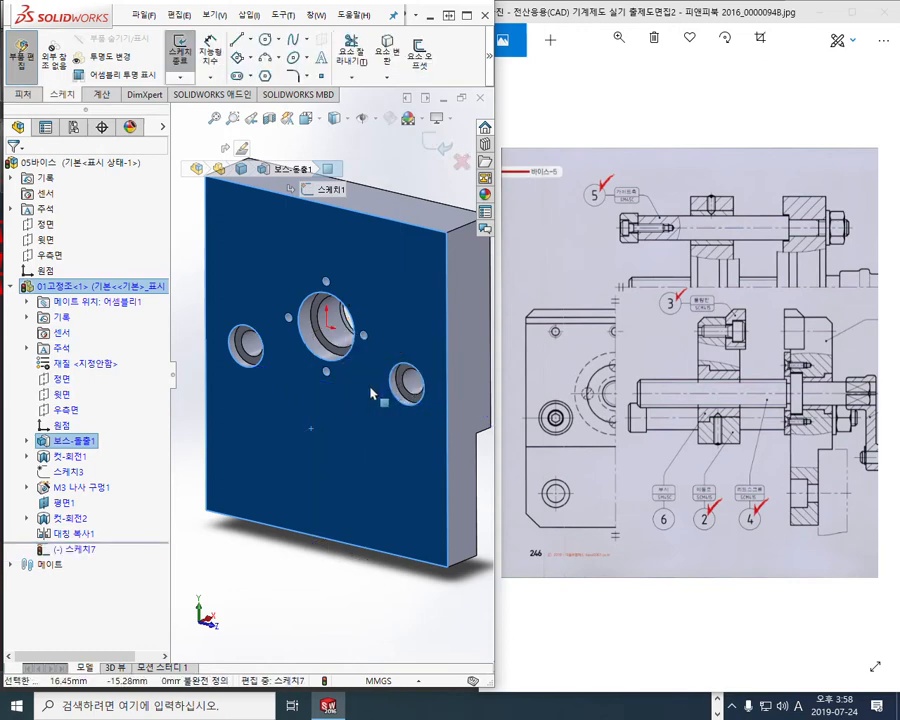
click(294, 562)
key(ctrl+8)
mouse_move(316, 534)
ctrl+middle_down()
mouse_move(338, 512)
mouse_move(323, 478)
mouse_move(317, 492)
ctrl+middle_up()
scroll(323, 478, down, 1)
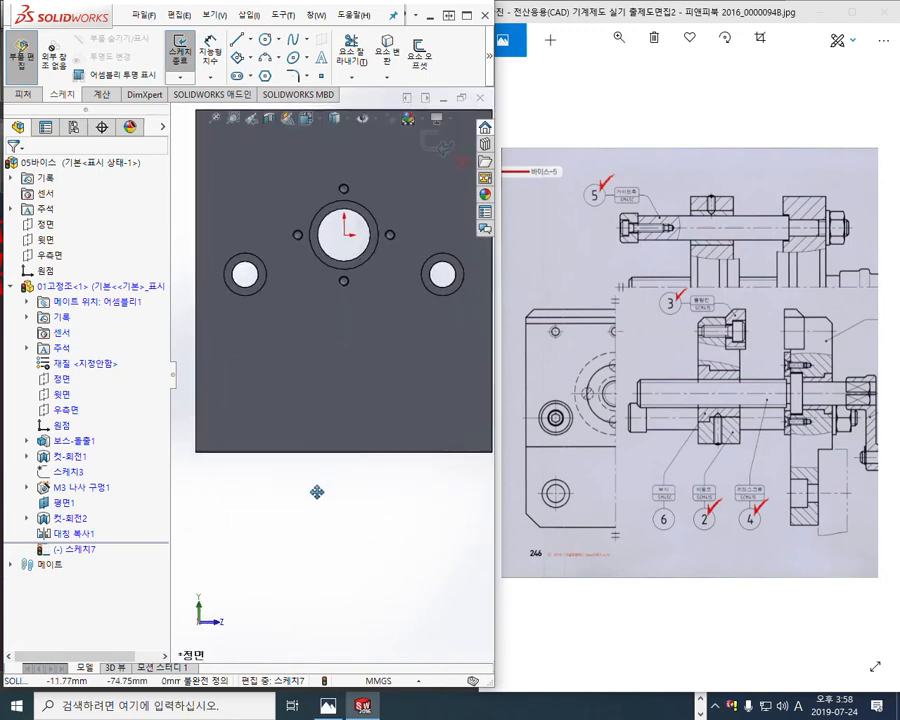
click(249, 39)
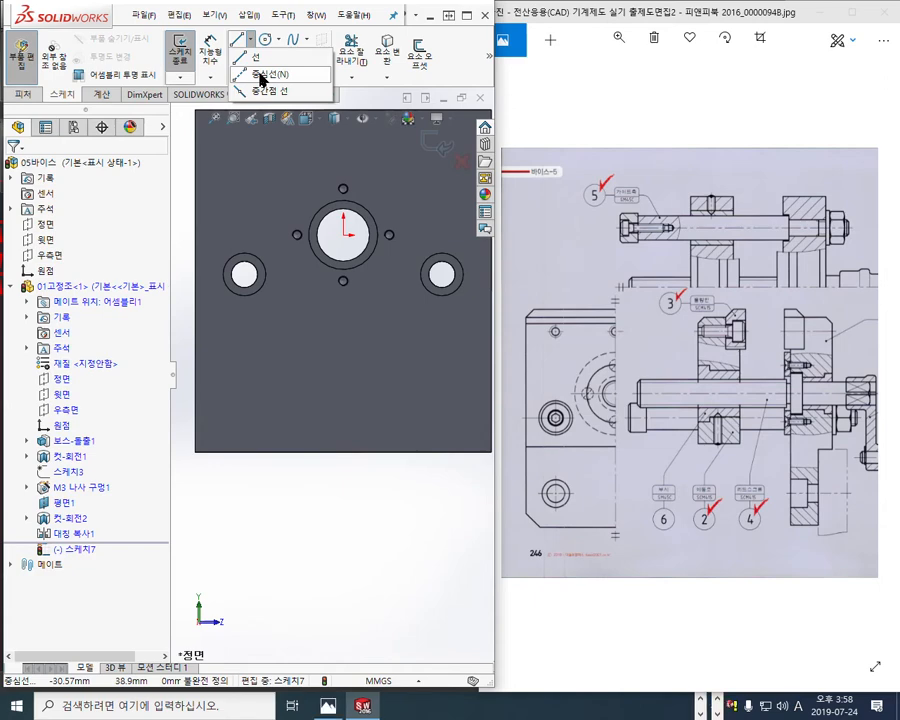
Draw a vertical centerline from below the central bore down past the part's bottom edge
click(262, 75)
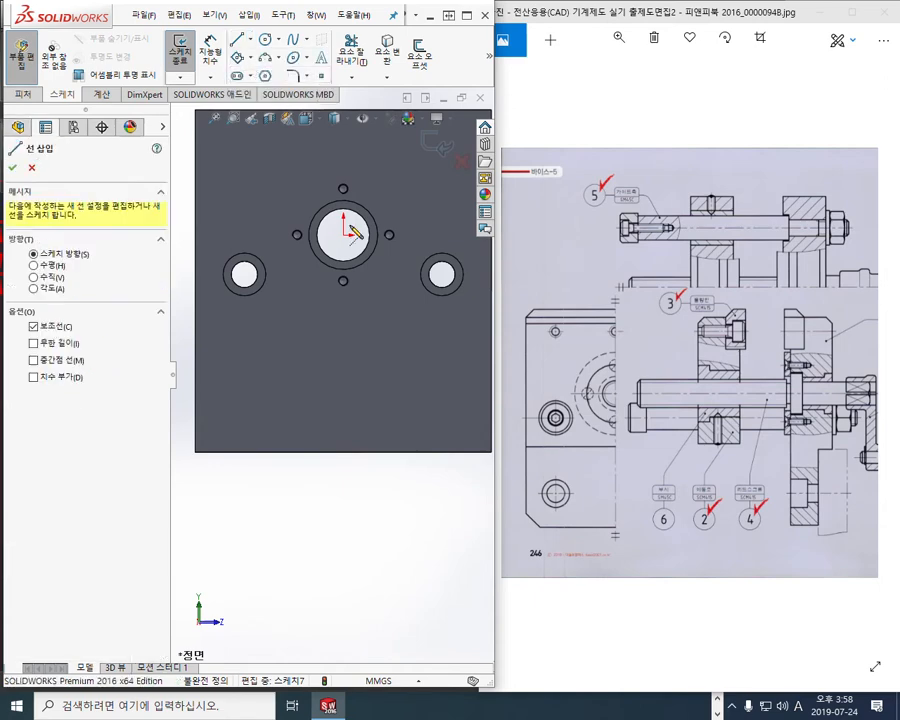
ctrl+middle_drag(377, 438, 375, 453)
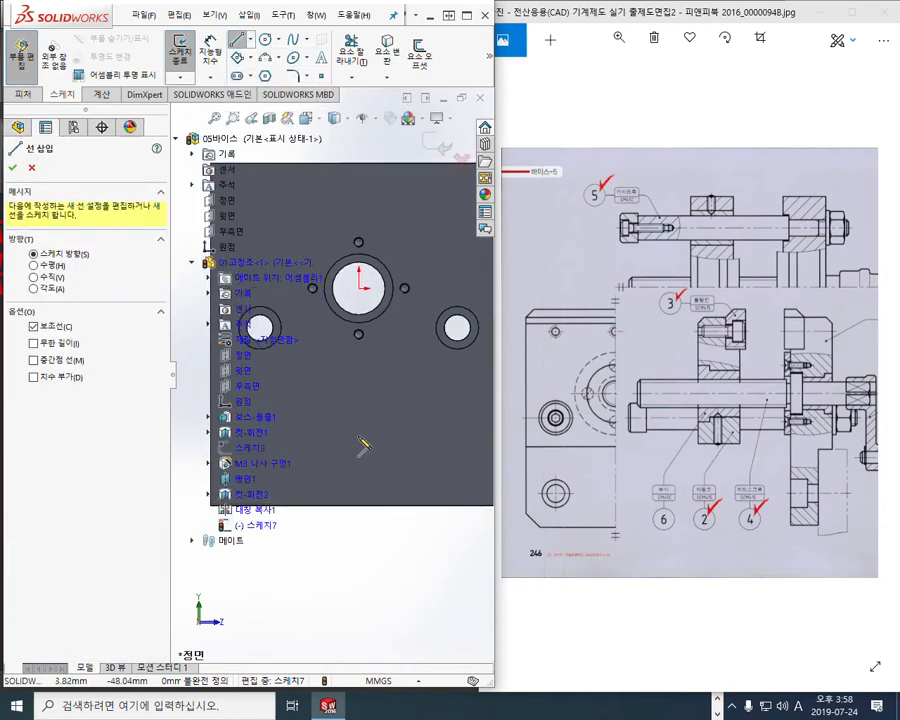
click(175, 139)
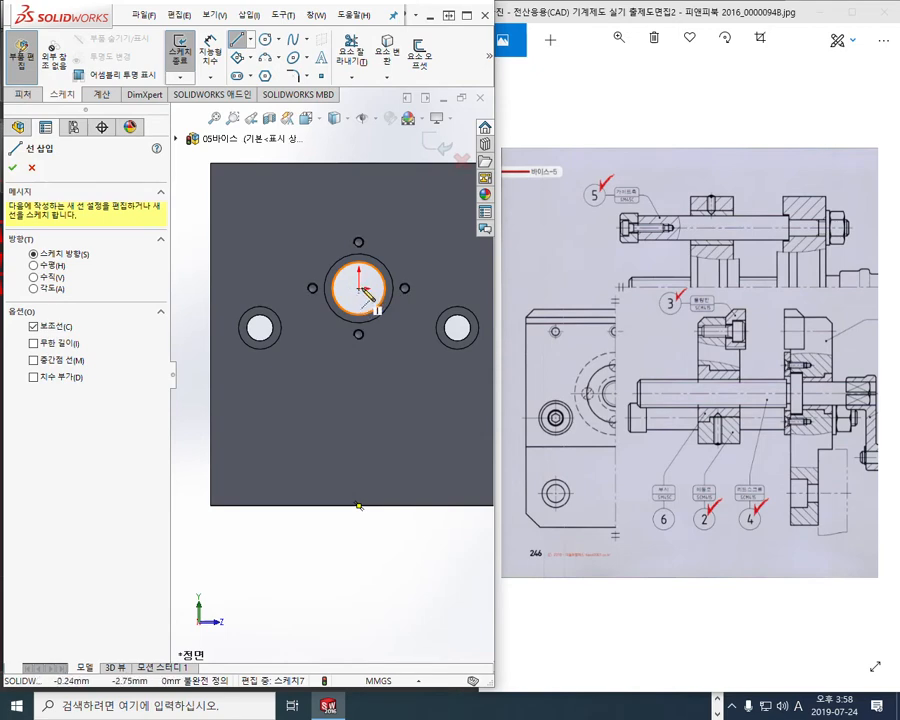
click(408, 361)
click(408, 569)
right_click(461, 437)
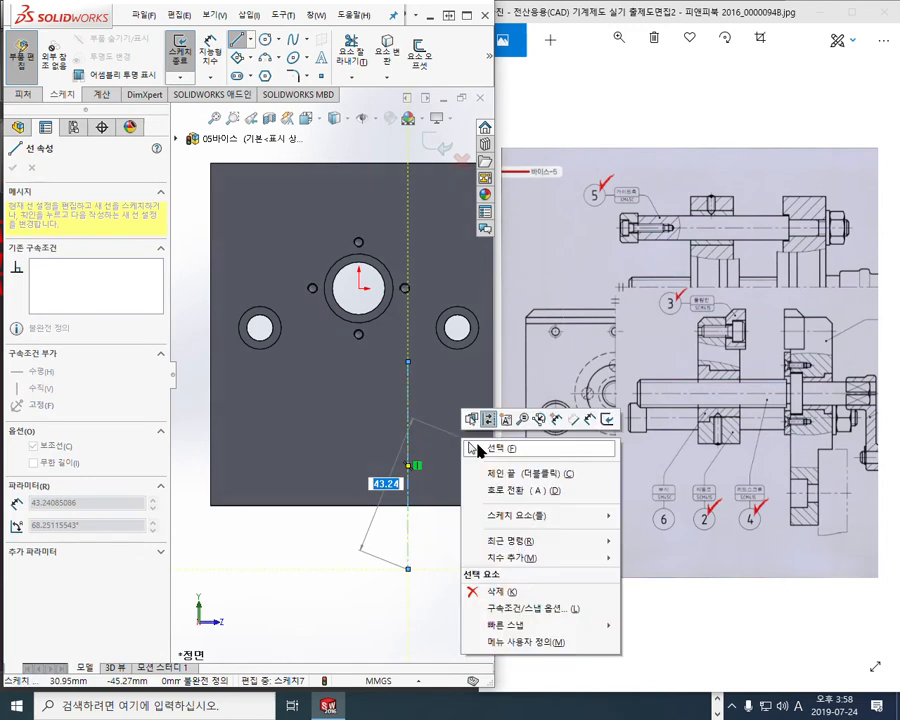
click(490, 449)
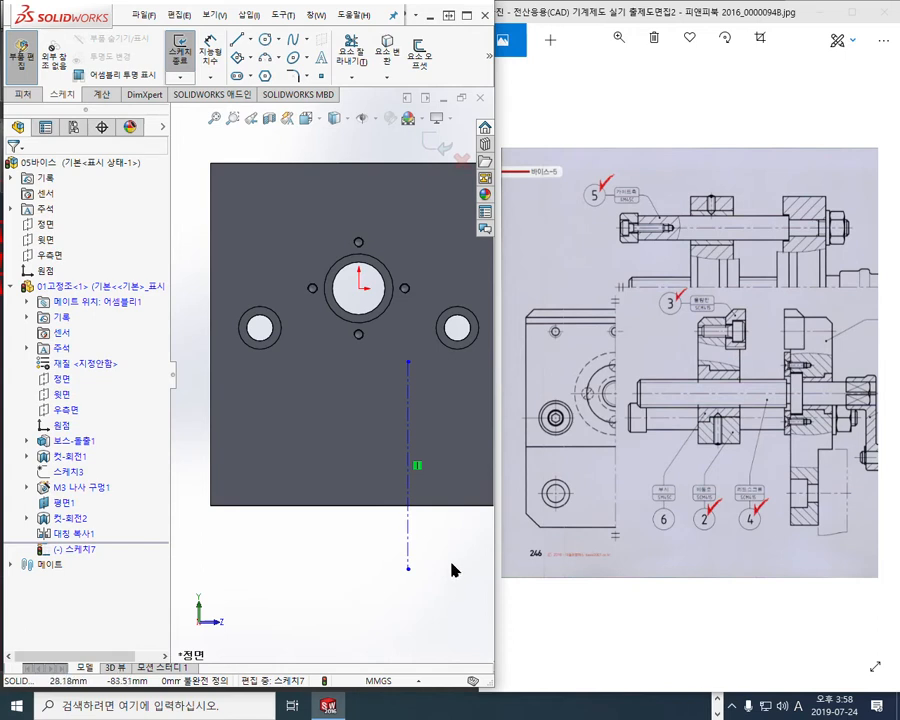
key(F12)
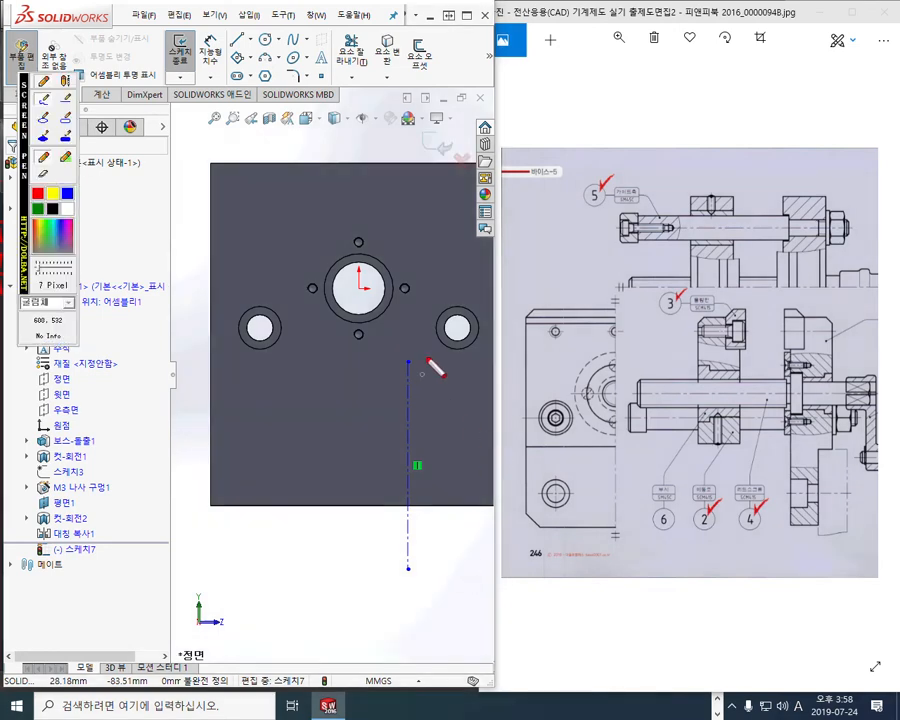
mouse_move(84, 418)
mouse_down()
mouse_move(40, 442)
mouse_move(80, 412)
mouse_move(62, 406)
mouse_move(110, 416)
mouse_up()
mouse_move(90, 418)
mouse_down()
mouse_move(123, 401)
mouse_move(106, 424)
mouse_up()
mouse_move(411, 369)
mouse_down()
mouse_move(405, 353)
mouse_move(412, 370)
mouse_move(453, 381)
mouse_move(469, 357)
mouse_move(449, 420)
mouse_up()
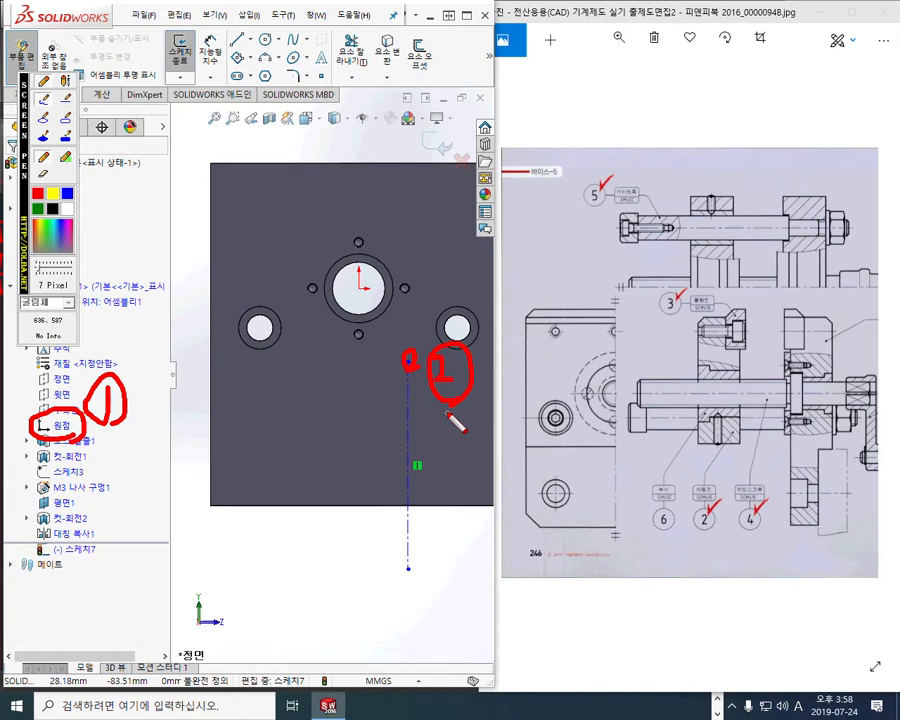
key(Escape)
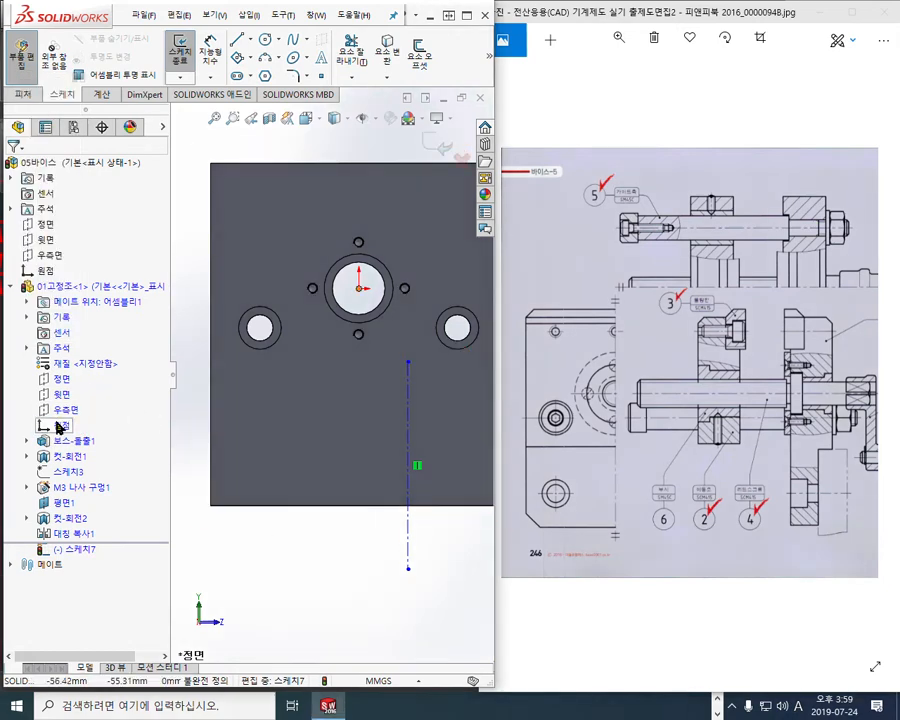
Make the centerline's top endpoint coincident with the origin
click(407, 365)
ctrl+click(359, 288)
click(480, 300)
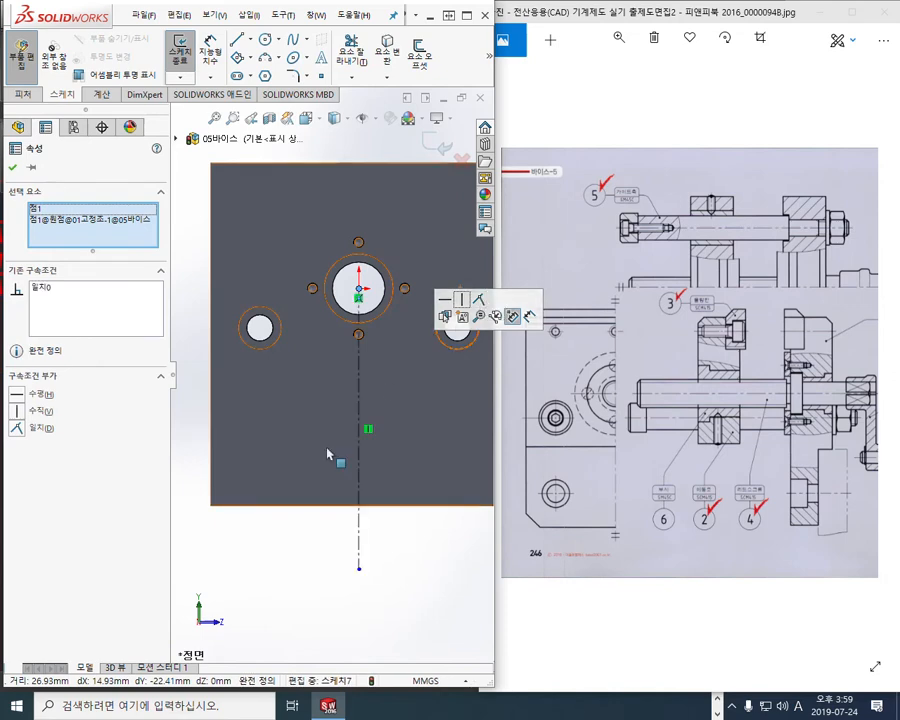
click(422, 543)
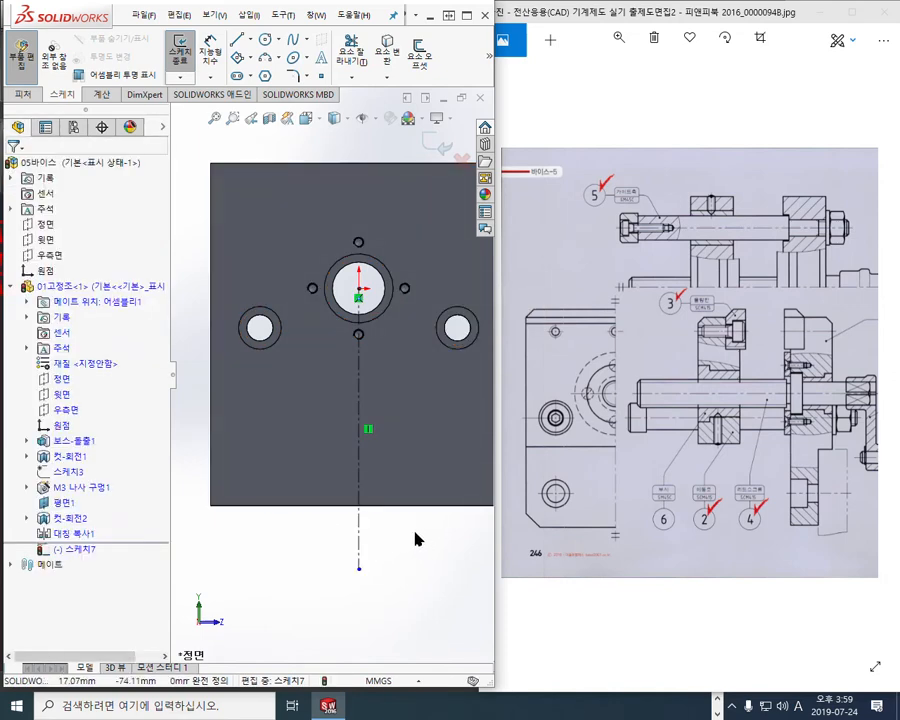
Place two sketch points, one on each side of the centerline
key(F12)
mouse_move(335, 86)
mouse_down()
mouse_move(311, 74)
mouse_move(319, 96)
mouse_up()
key(F12)
click(320, 75)
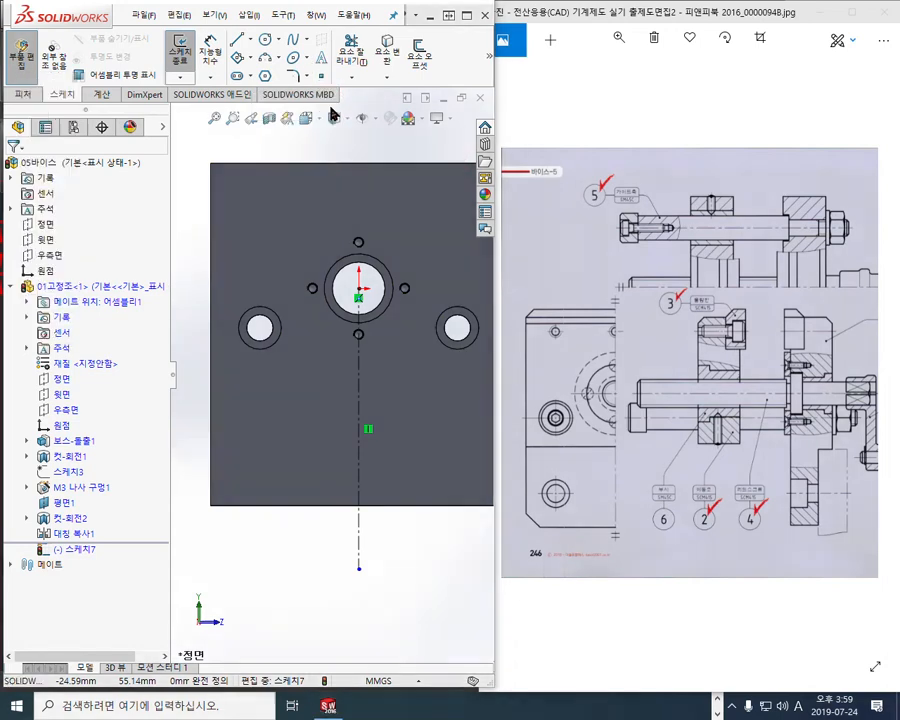
click(281, 440)
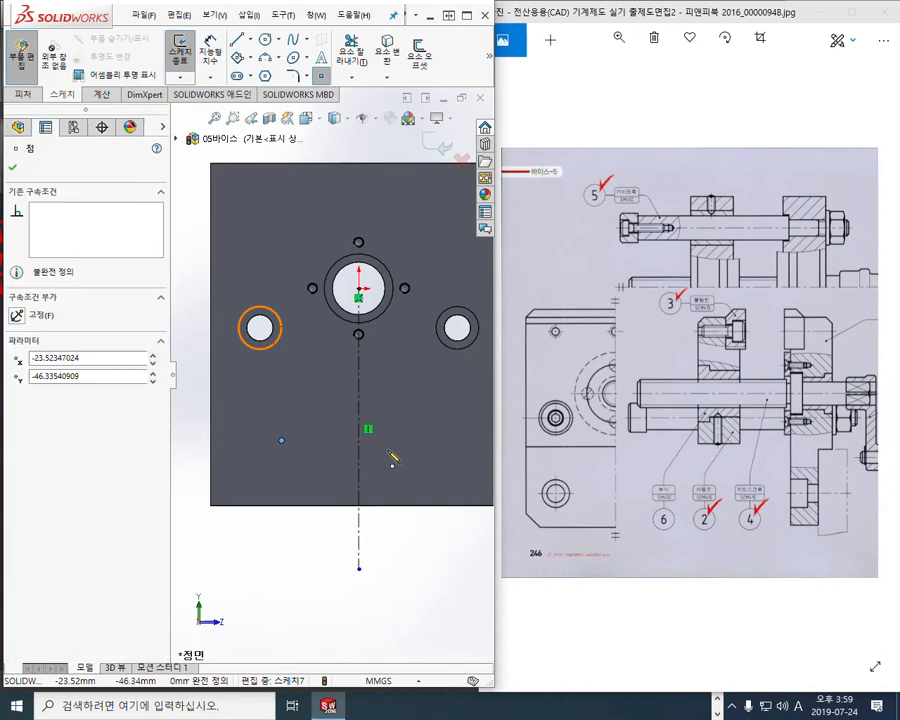
click(445, 445)
right_click(460, 525)
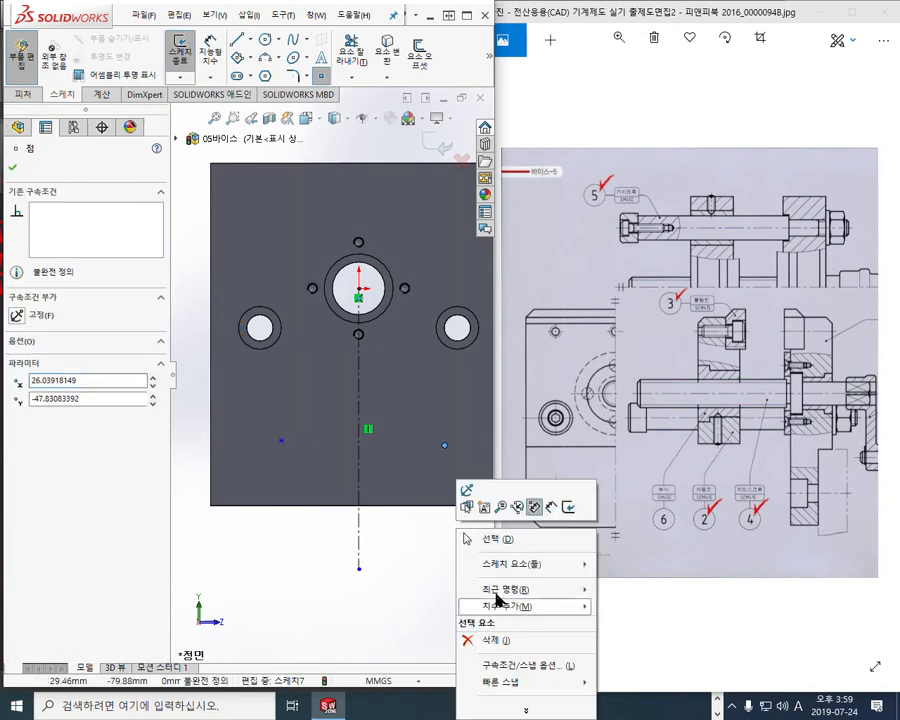
click(474, 542)
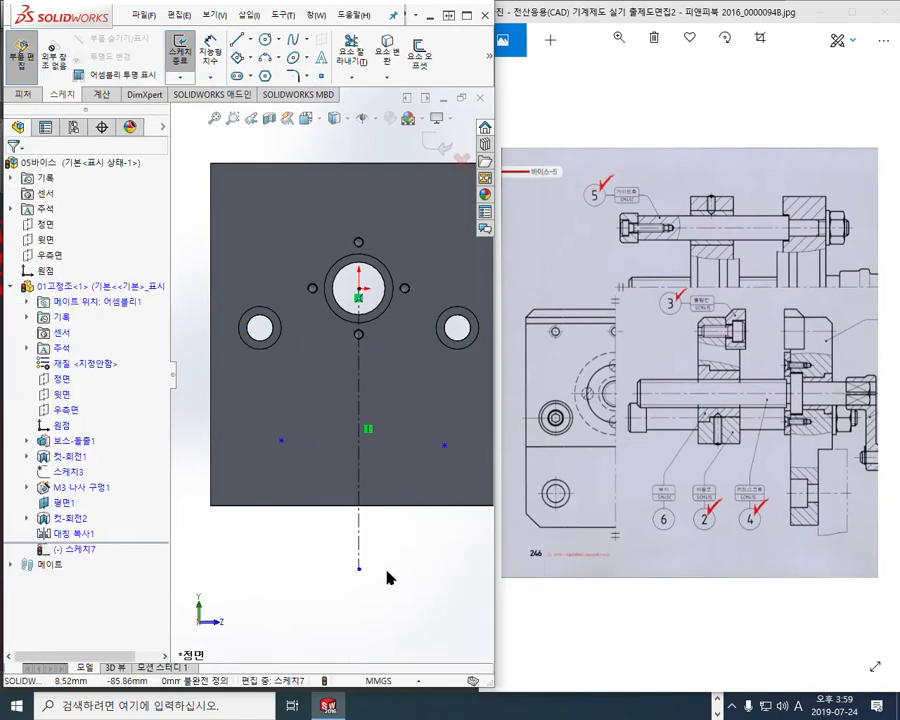
Make the two lower points symmetric about the vertical centerline
drag(249, 409, 487, 512)
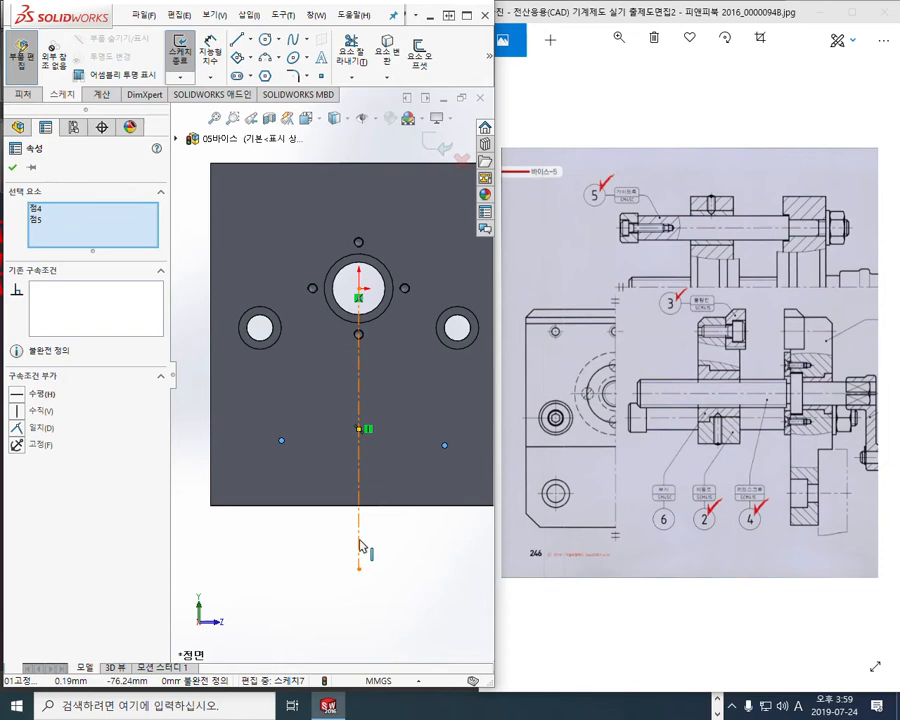
ctrl+click(359, 545)
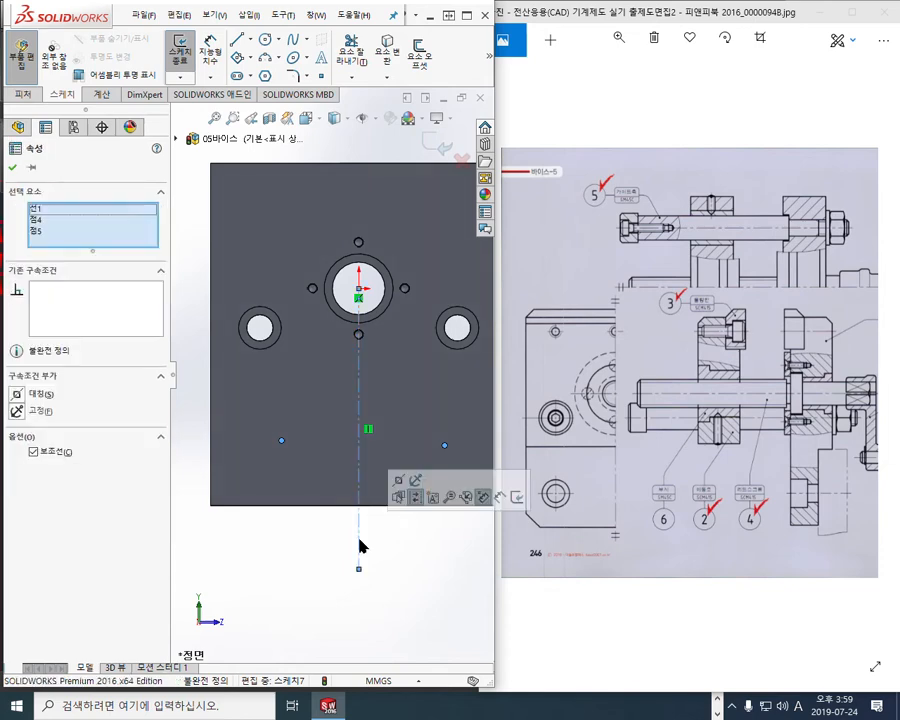
click(398, 482)
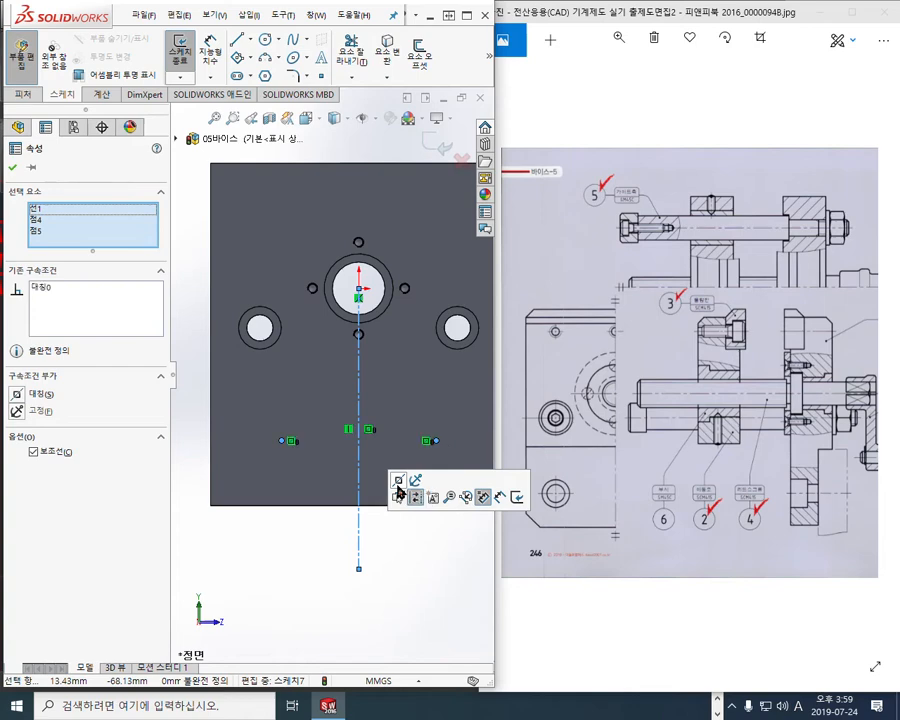
click(412, 580)
ctrl+middle_drag(435, 530, 407, 536)
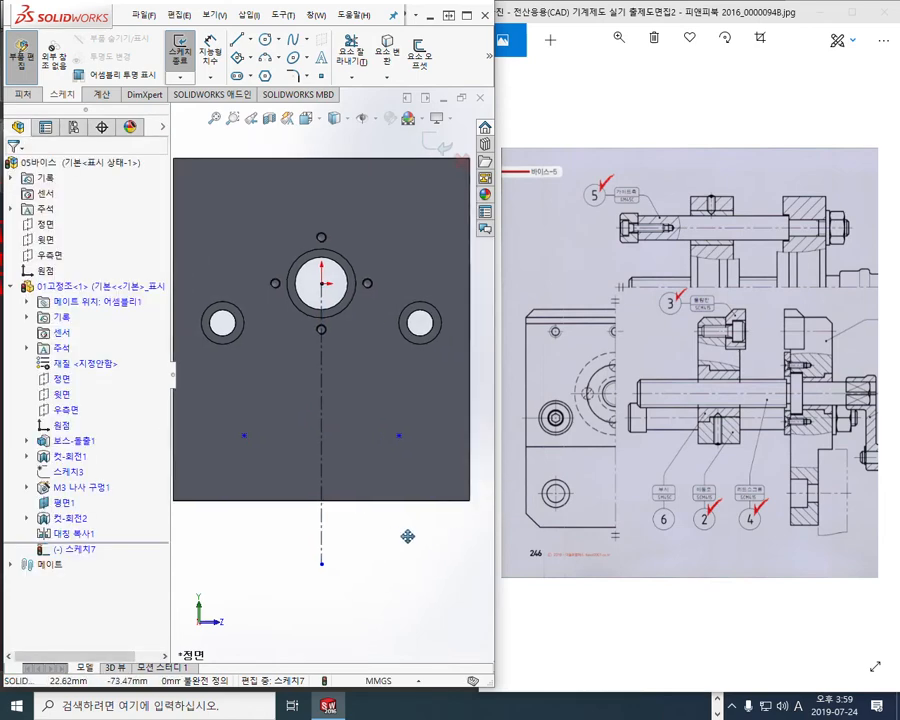
key(F12)
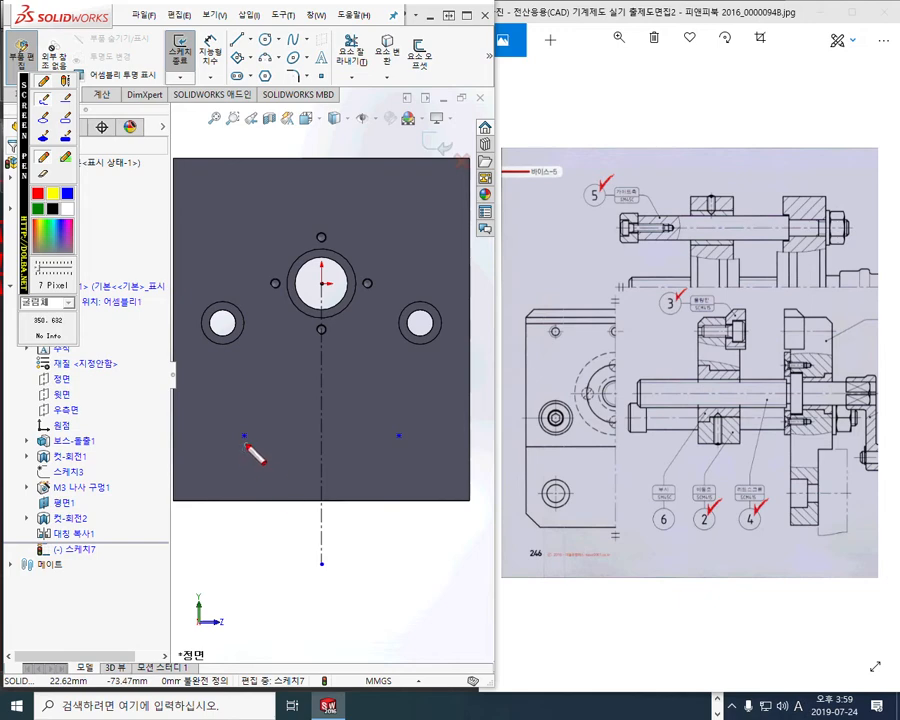
mouse_move(246, 442)
mouse_down()
mouse_move(247, 512)
mouse_move(305, 473)
mouse_up()
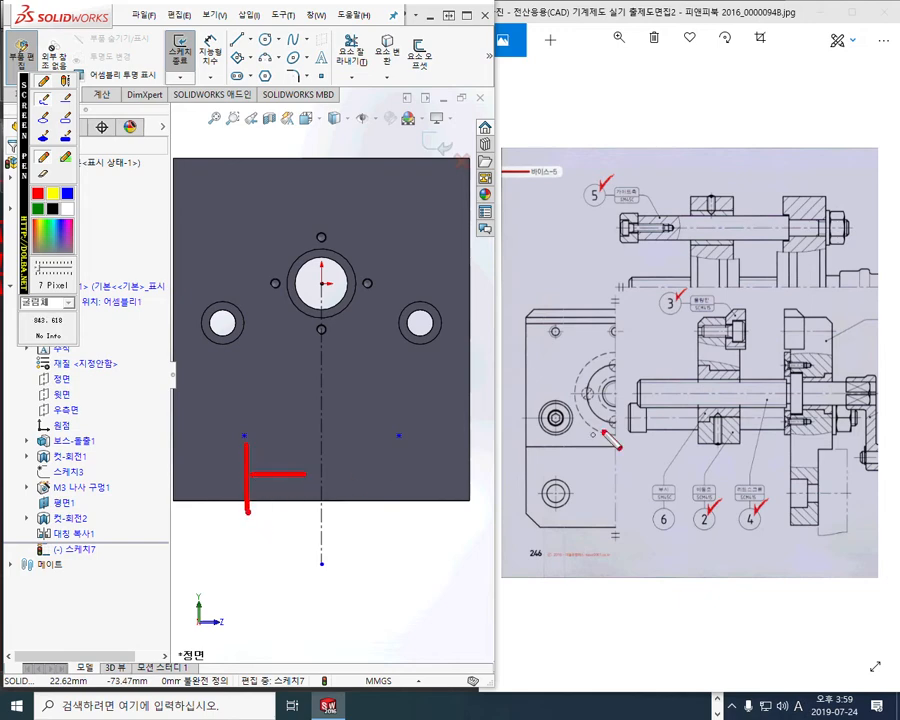
mouse_move(555, 497)
mouse_down()
mouse_move(606, 486)
mouse_move(598, 512)
mouse_up()
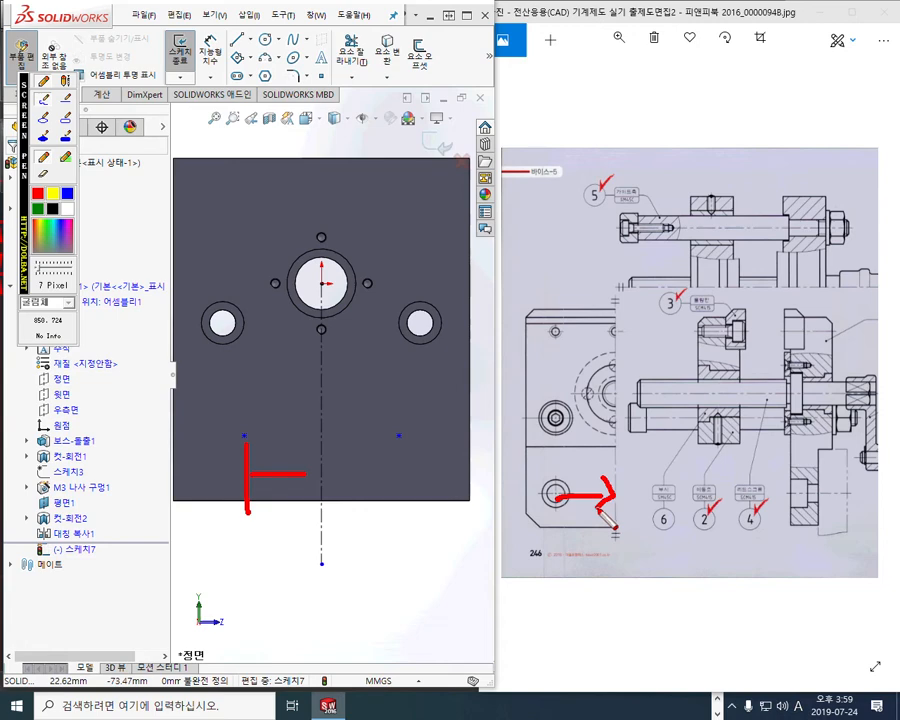
mouse_move(305, 474)
mouse_down()
mouse_move(405, 476)
mouse_move(402, 515)
mouse_up()
drag(384, 459, 403, 476)
drag(386, 490, 403, 478)
drag(266, 457, 247, 473)
drag(247, 474, 255, 484)
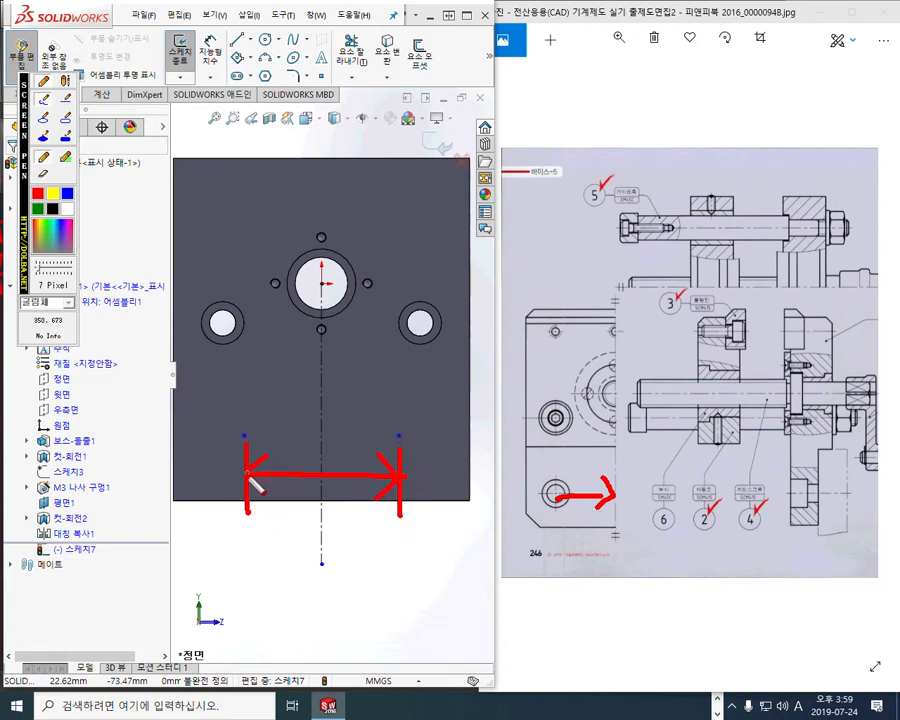
mouse_move(312, 516)
mouse_down()
mouse_move(292, 556)
mouse_move(327, 540)
mouse_move(320, 529)
mouse_up()
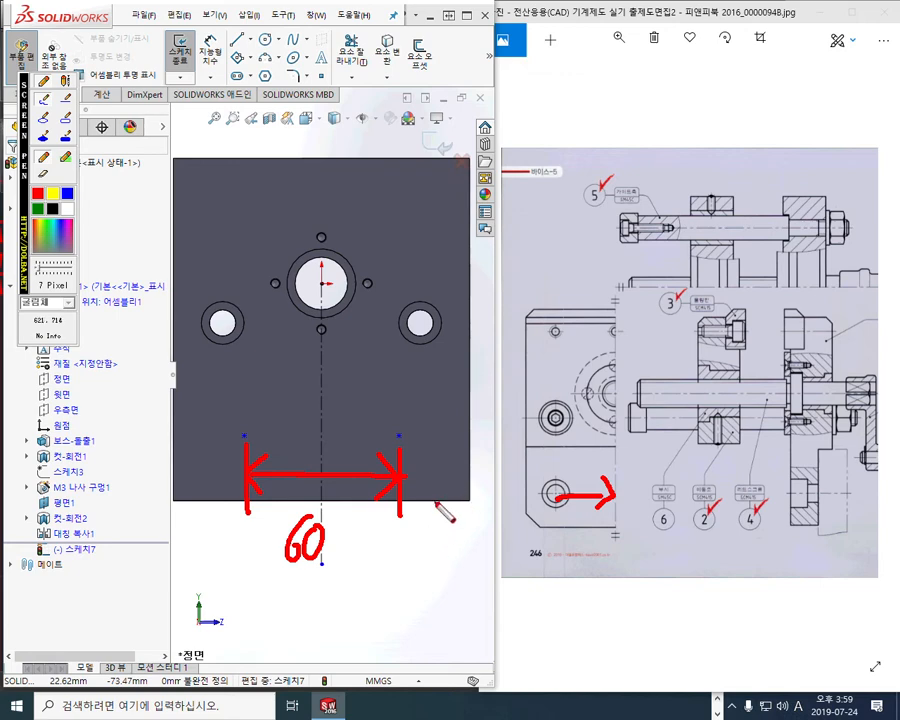
mouse_move(416, 500)
mouse_down()
mouse_move(460, 500)
mouse_move(437, 455)
mouse_move(427, 456)
mouse_move(458, 428)
mouse_up()
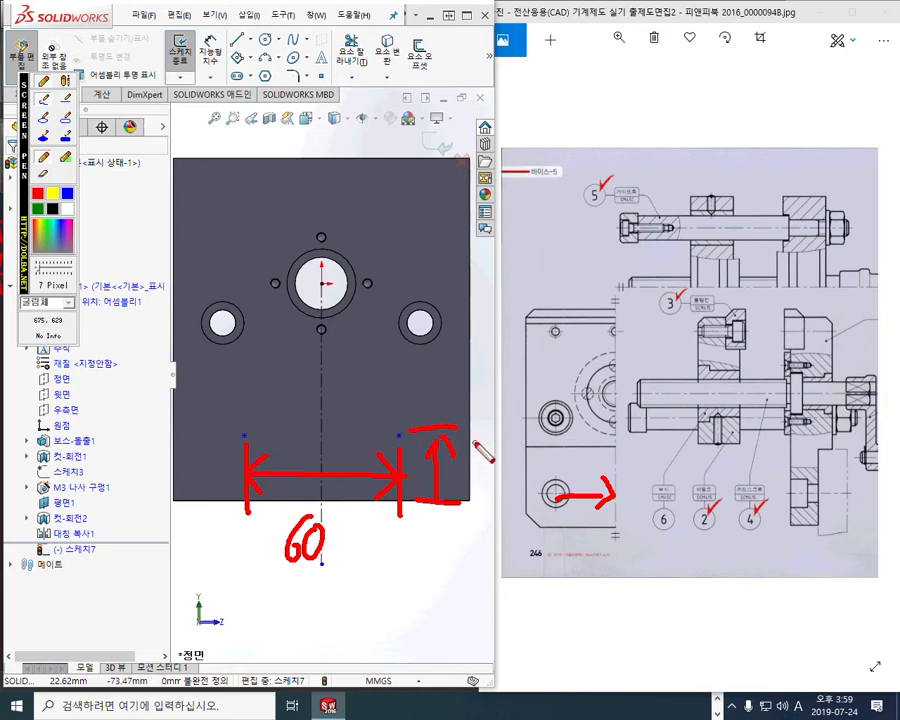
mouse_move(475, 431)
mouse_down()
mouse_move(467, 477)
mouse_move(476, 459)
mouse_up()
mouse_move(780, 525)
mouse_down()
mouse_move(806, 525)
mouse_move(858, 493)
mouse_move(800, 496)
mouse_move(790, 514)
mouse_move(815, 512)
mouse_up()
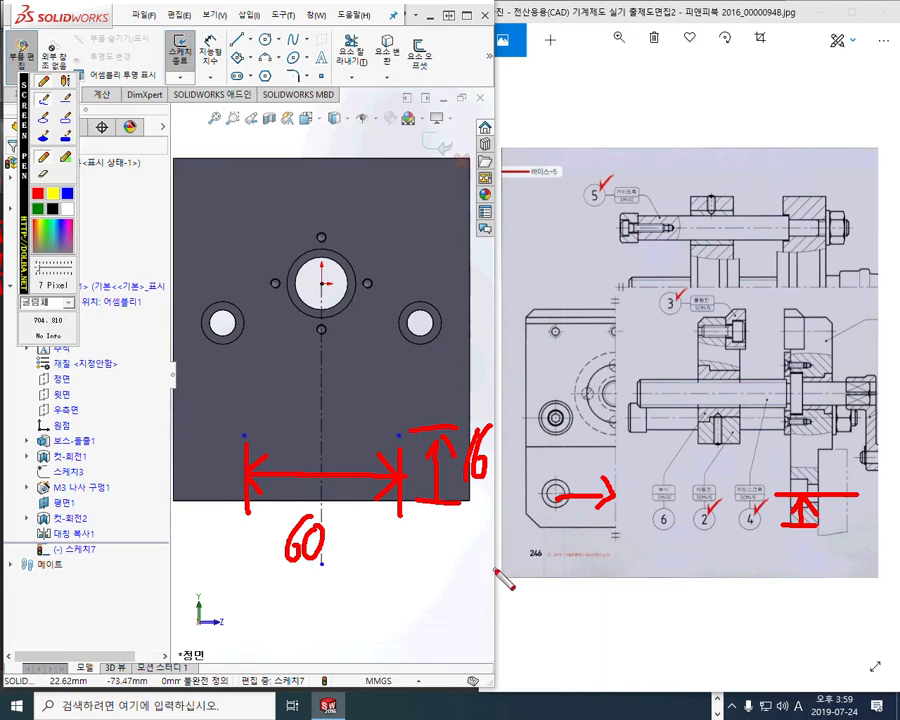
key(Escape)
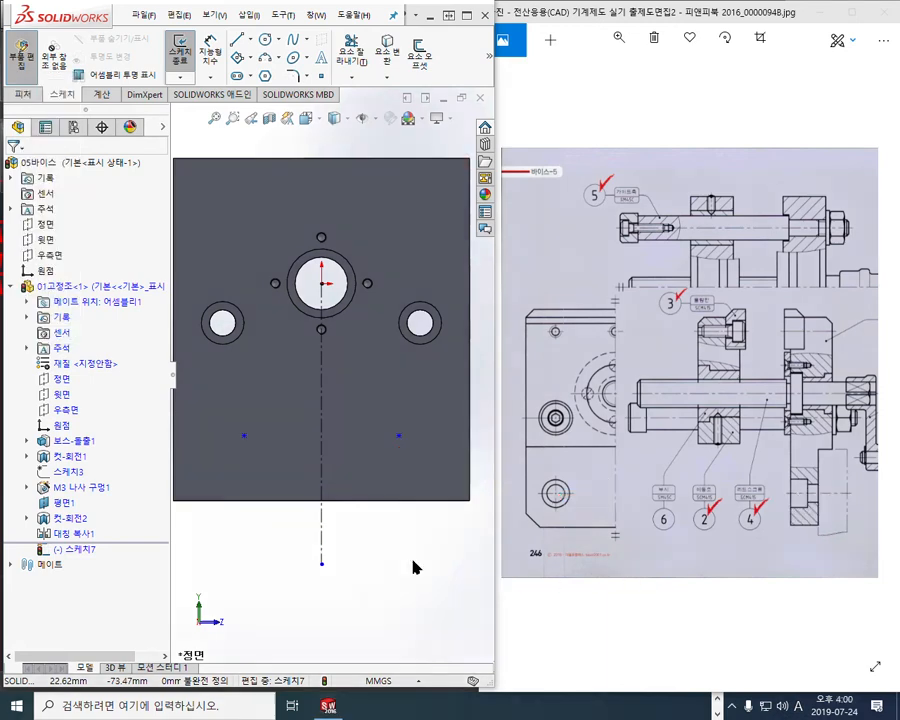
Dimension the spacing between the two sketch points to 60 mm
mouse_move(410, 541)
mouse_down()
mouse_move(398, 507)
mouse_move(394, 513)
mouse_up()
key(Escape)
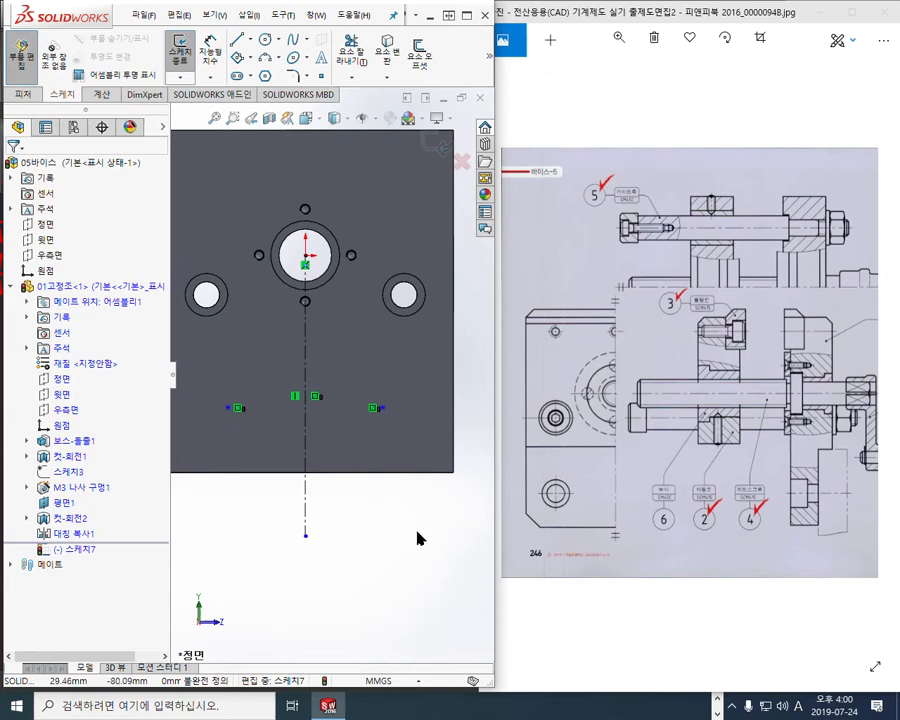
right_click(434, 538)
click(541, 294)
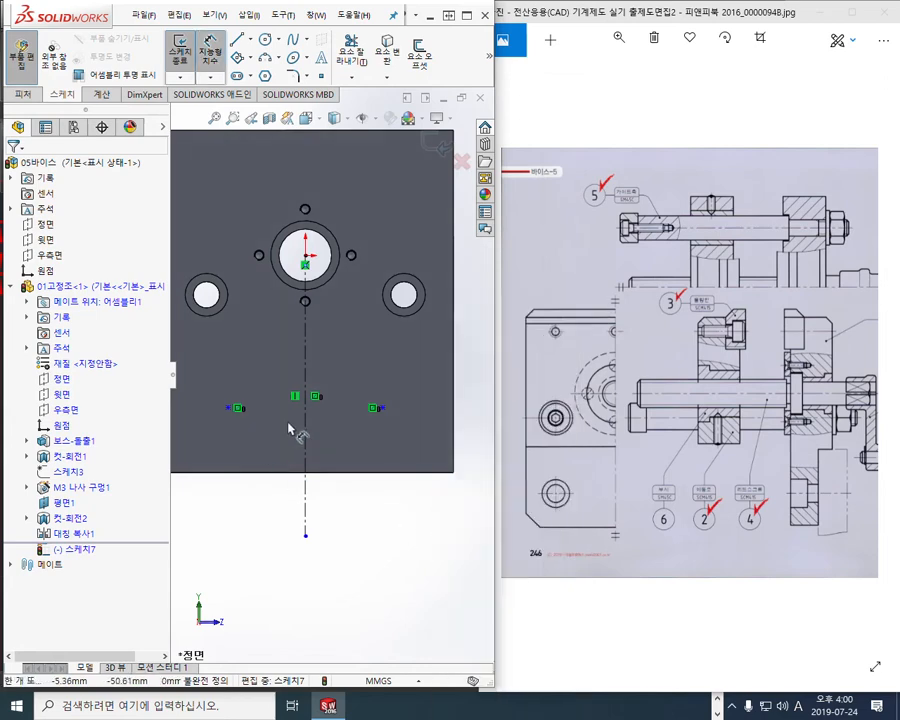
click(230, 408)
click(383, 408)
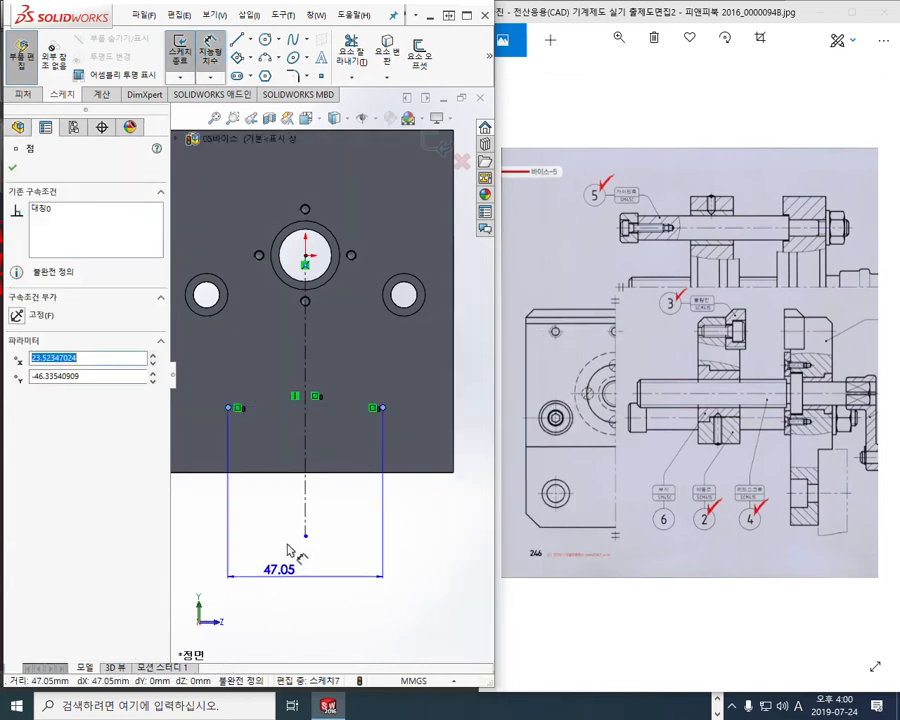
click(287, 567)
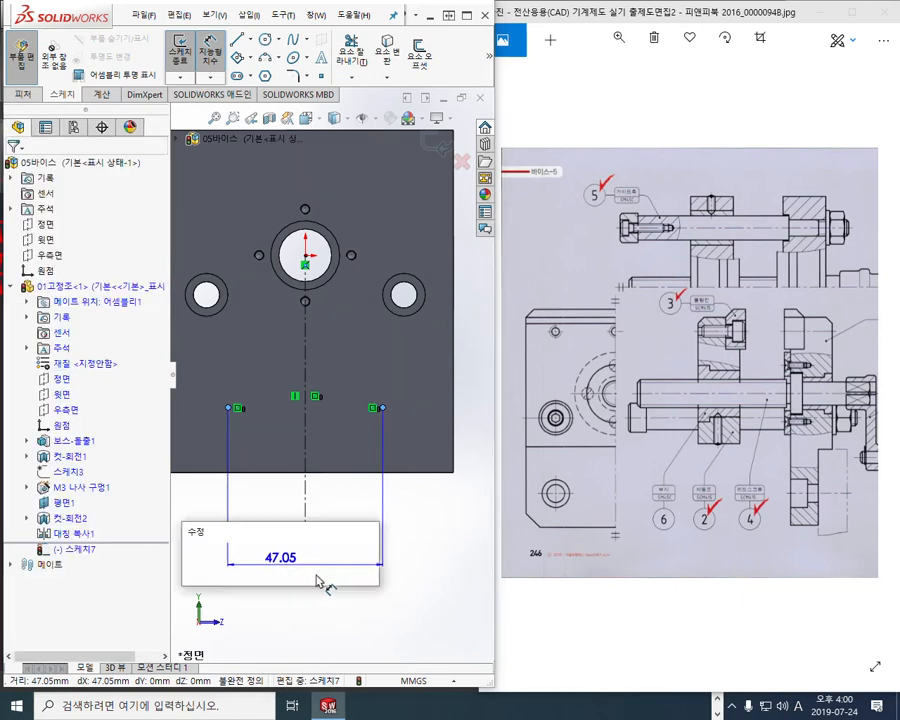
text(60)
key(Return)
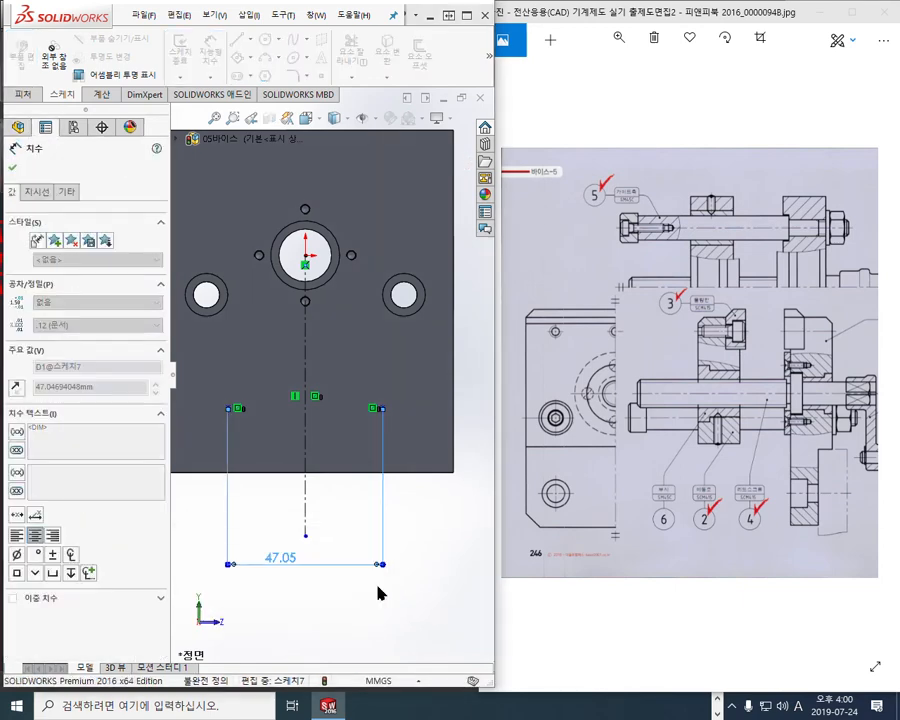
click(457, 587)
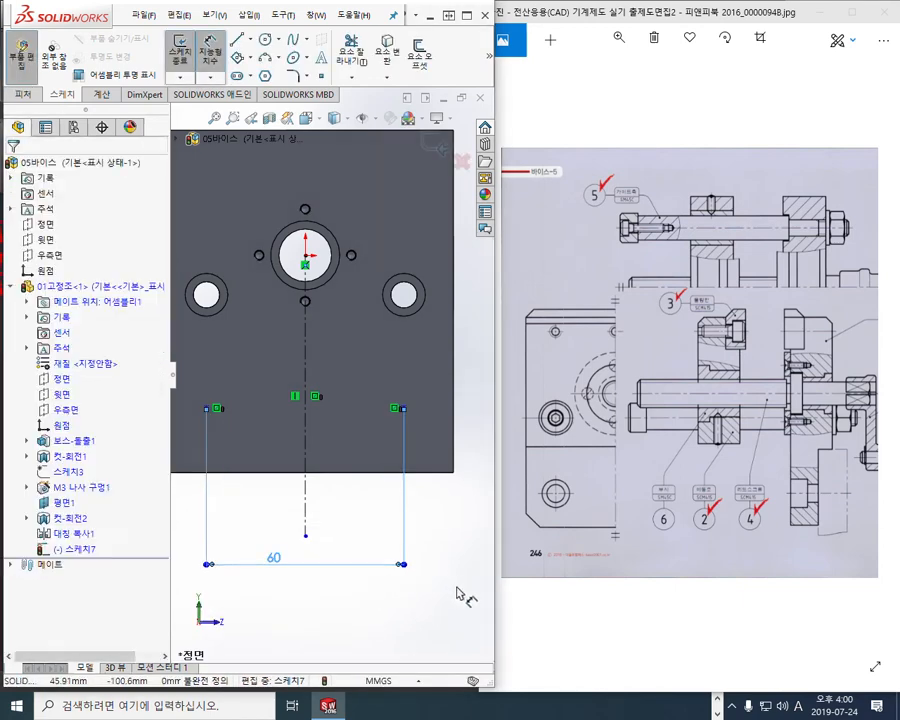
Dimension the right point 16 mm above the part's bottom edge
click(428, 475)
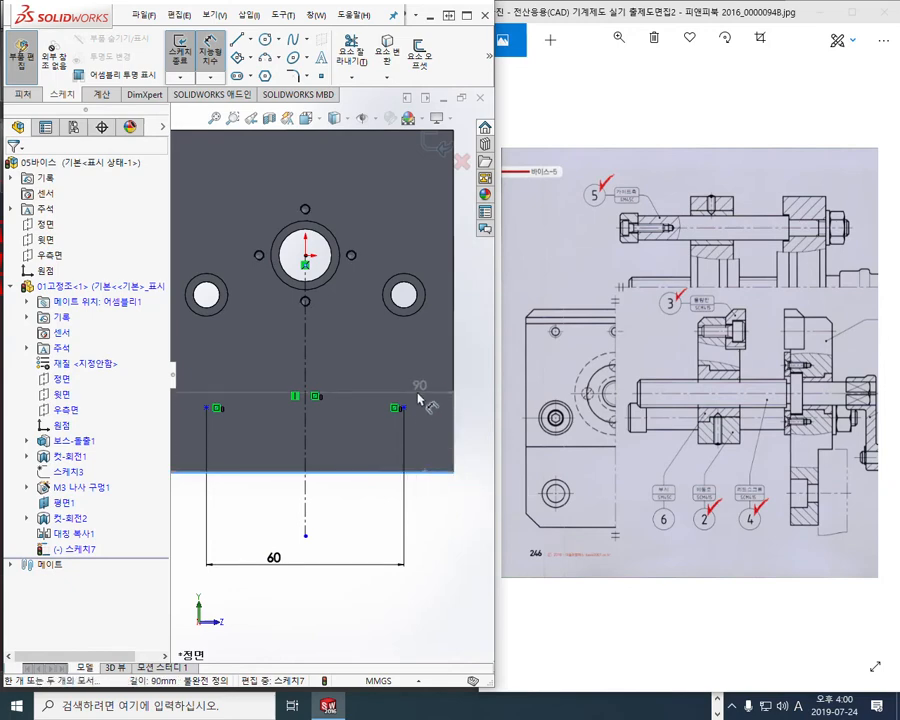
click(403, 408)
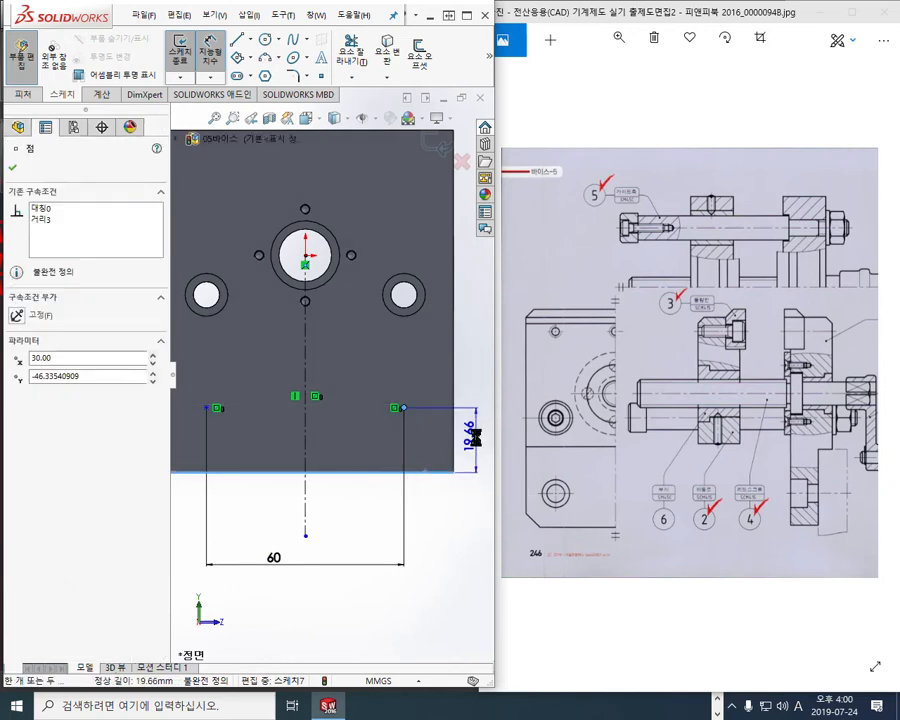
click(480, 441)
text(16)
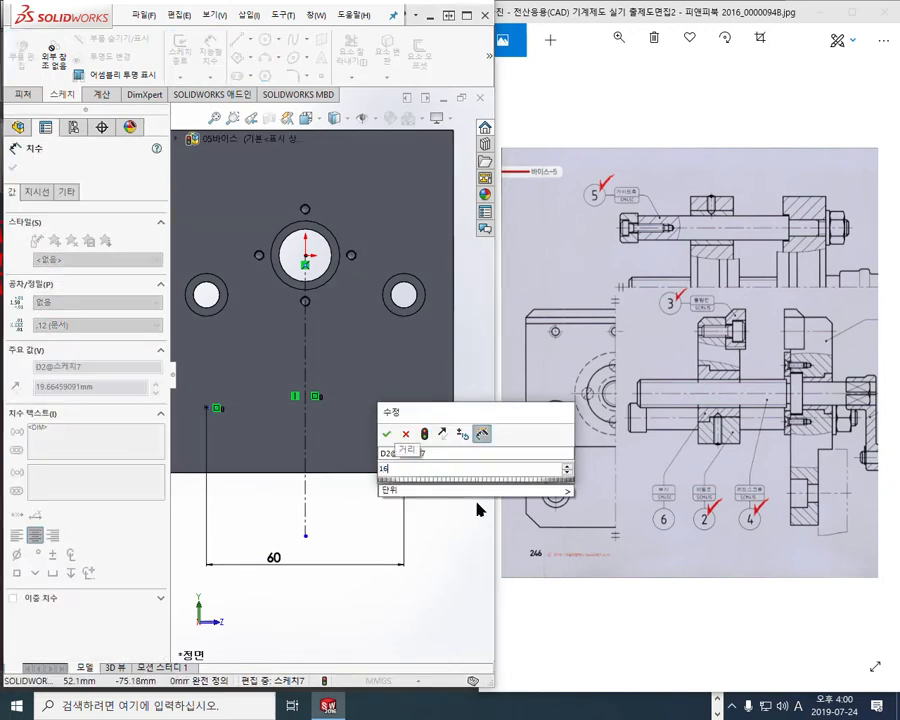
key(Return)
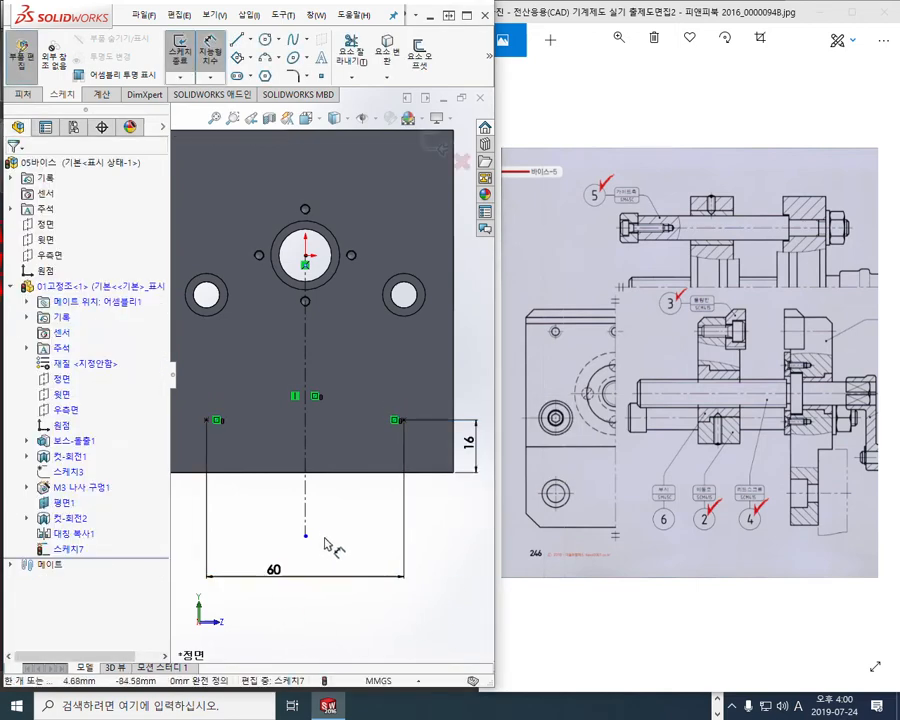
Shorten the centerline toward the part and move the 60 dimension closer
right_click(450, 589)
click(476, 357)
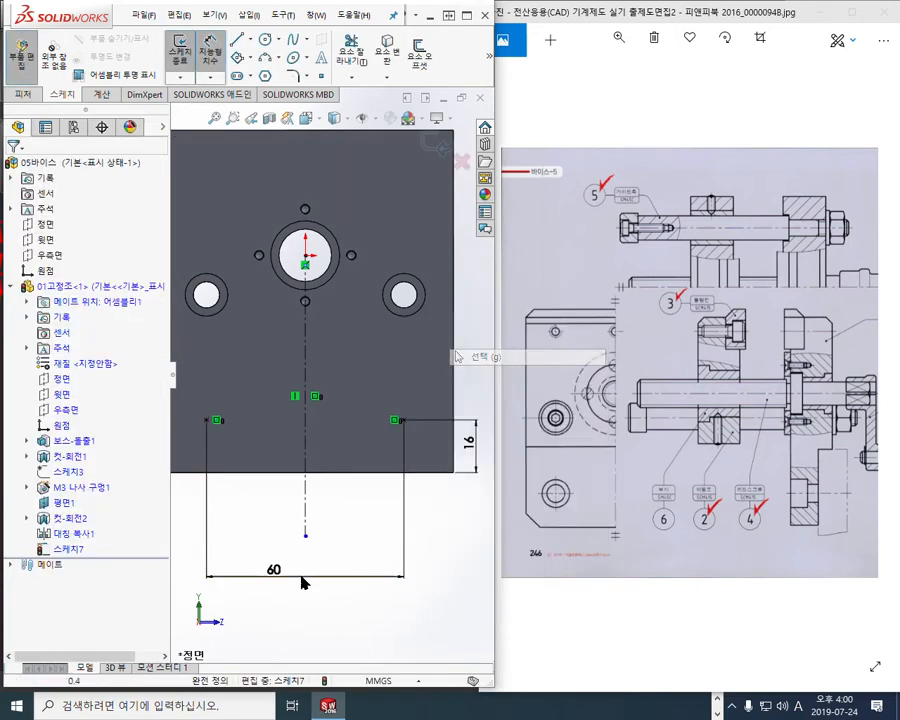
drag(306, 537, 311, 491)
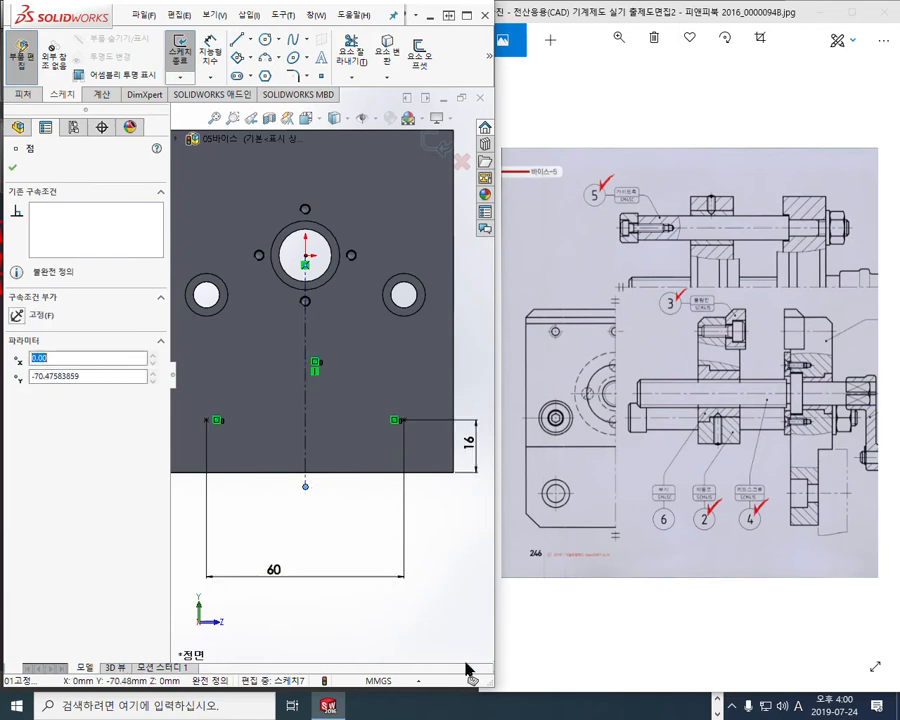
click(427, 616)
drag(278, 575, 312, 500)
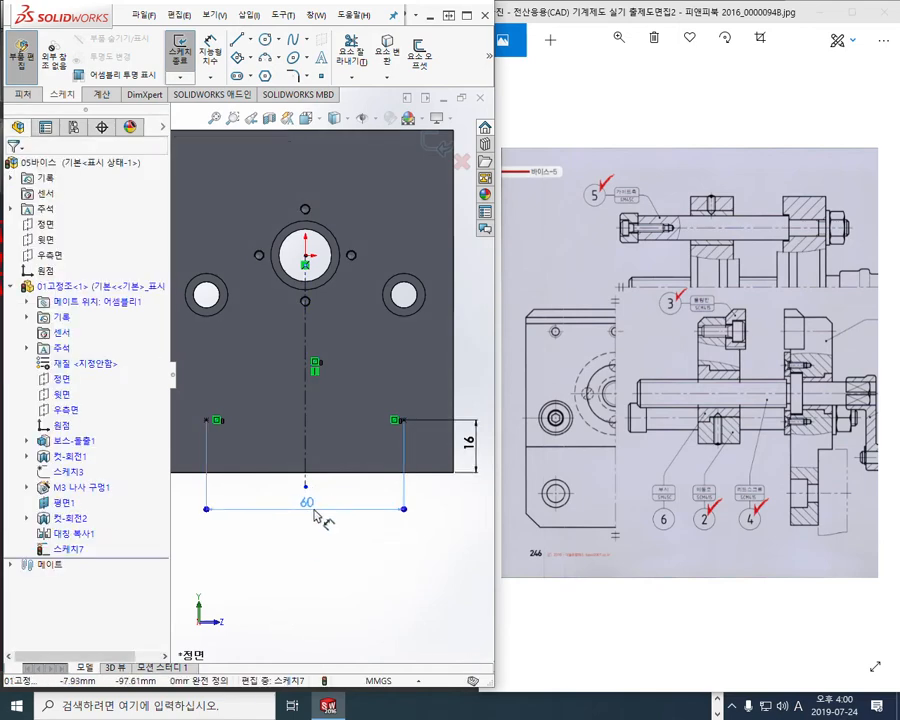
ctrl+middle_drag(448, 565, 452, 565)
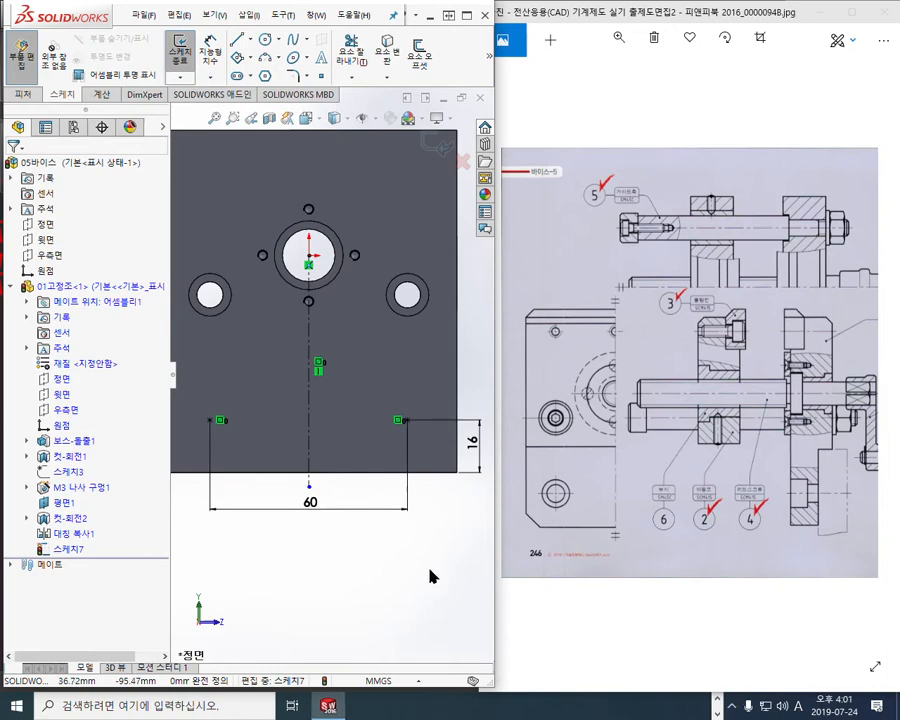
Exit Sketch7, switch to isometric view and display the part with Hidden Lines Removed
click(58, 551)
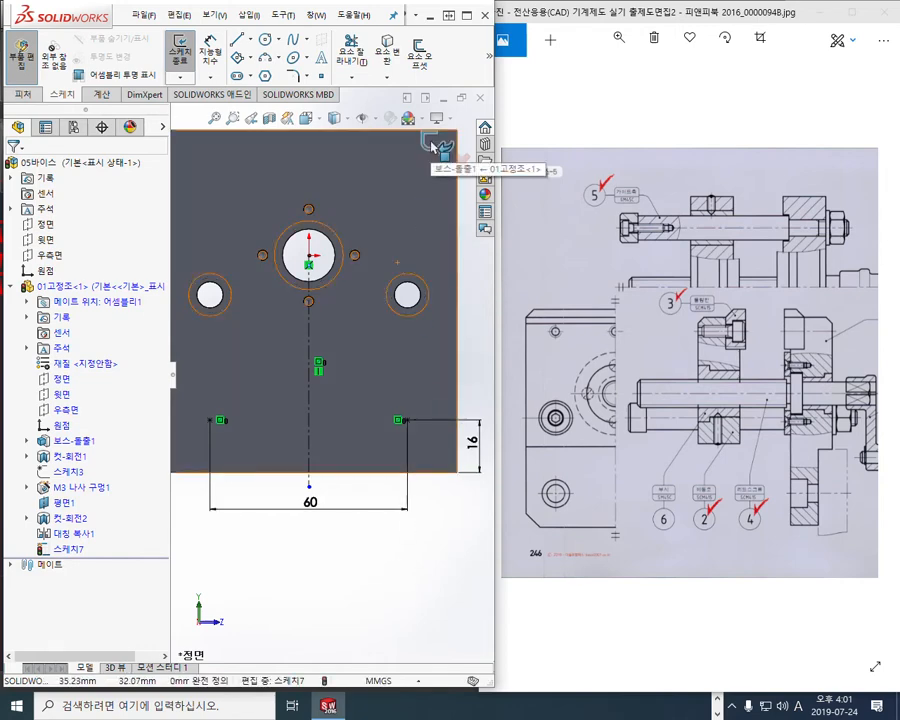
click(437, 147)
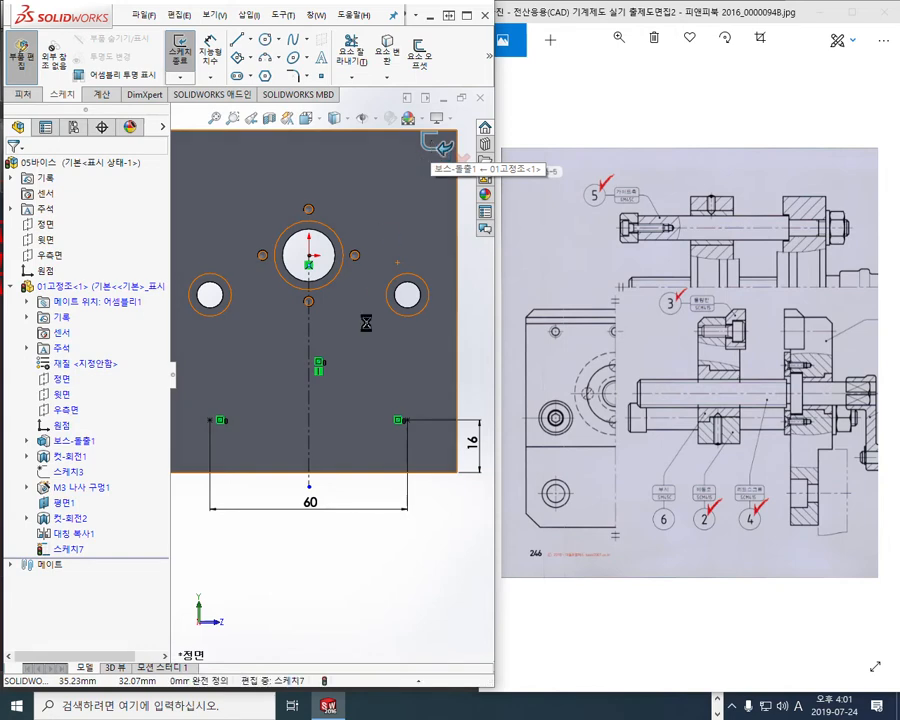
key(ctrl+7)
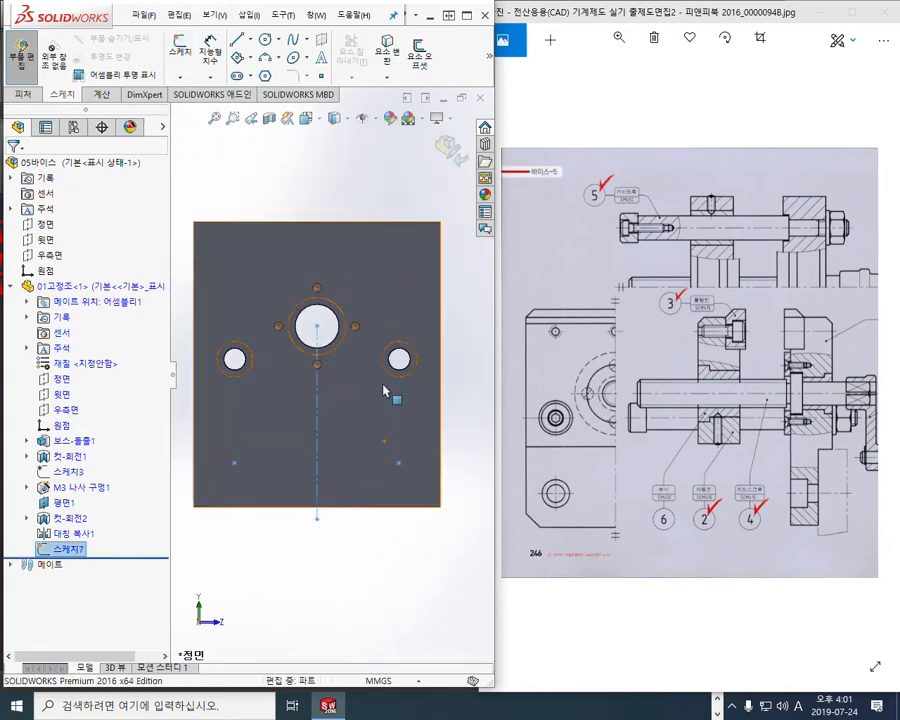
scroll(315, 420, down, 2)
mouse_move(338, 418)
ctrl+middle_down()
mouse_move(347, 406)
mouse_move(348, 419)
ctrl+middle_up()
click(346, 119)
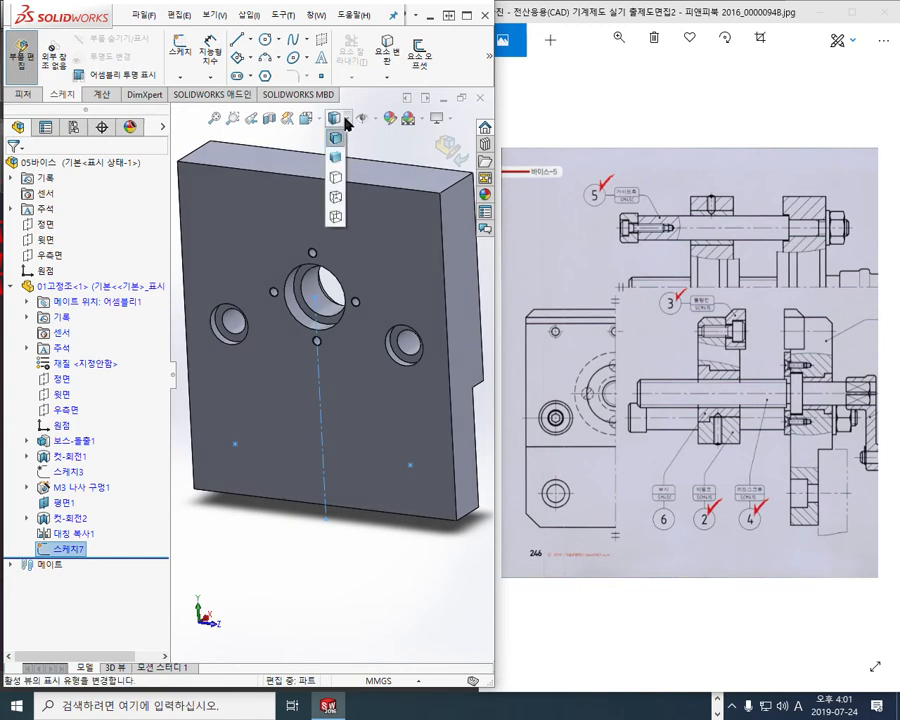
click(338, 182)
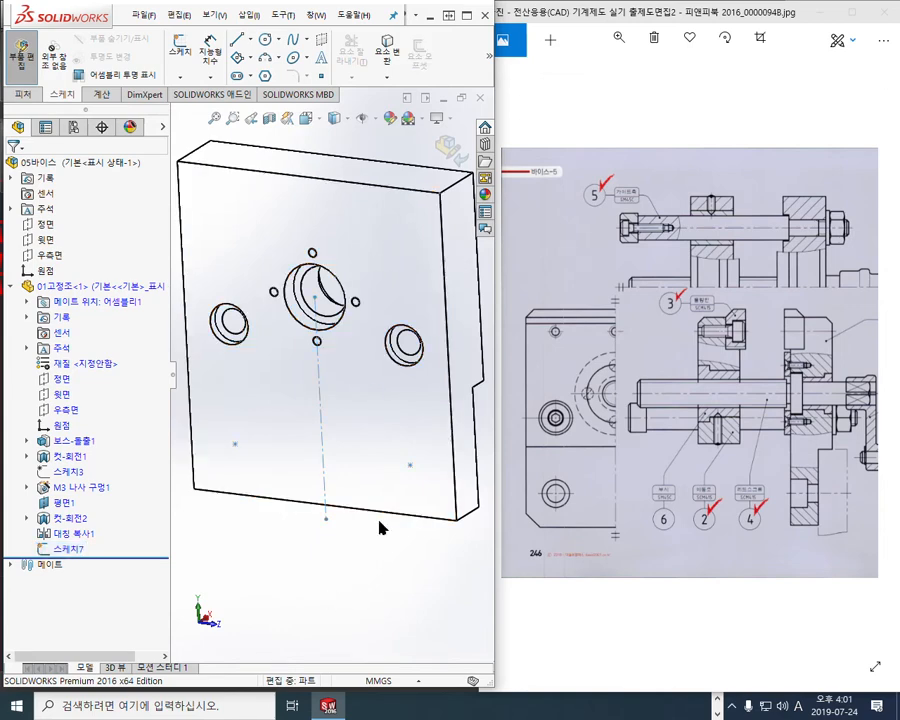
Start a Hole Wizard KS counterbore hole, size M8, end condition Up To Next
click(27, 97)
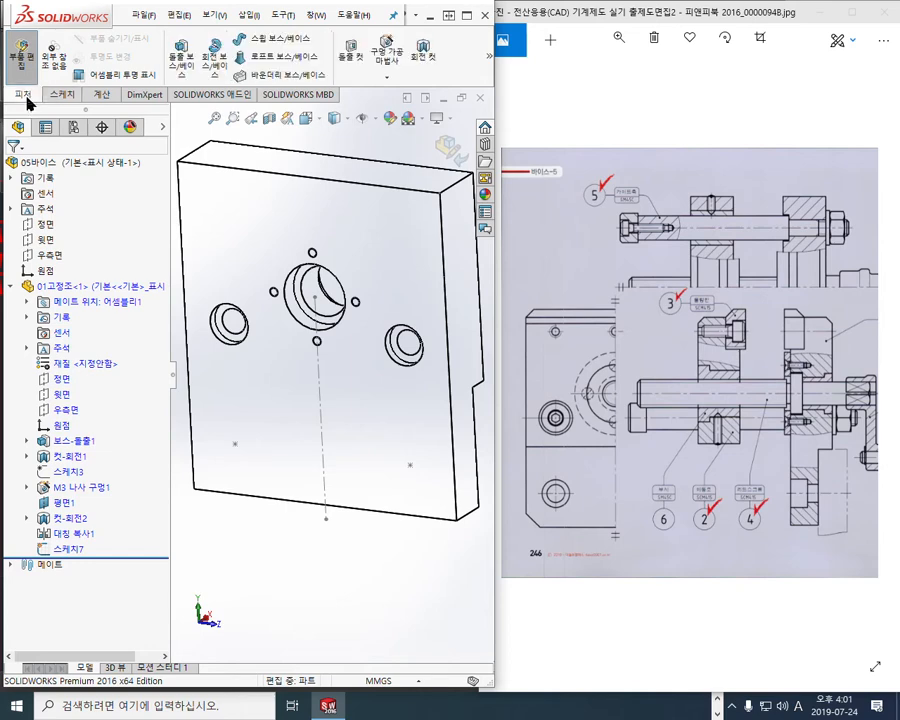
click(388, 56)
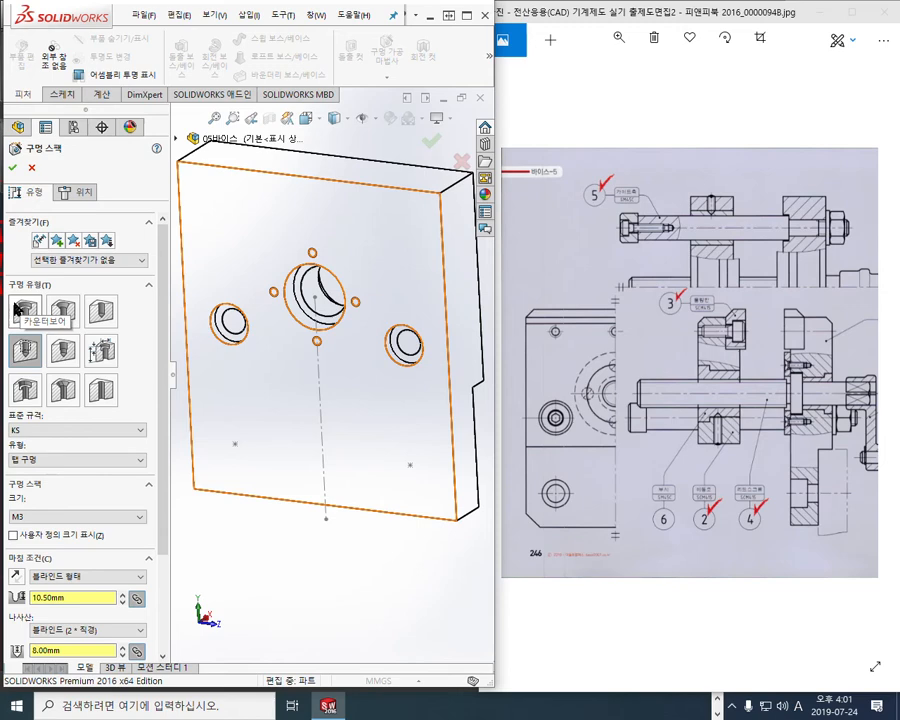
click(17, 310)
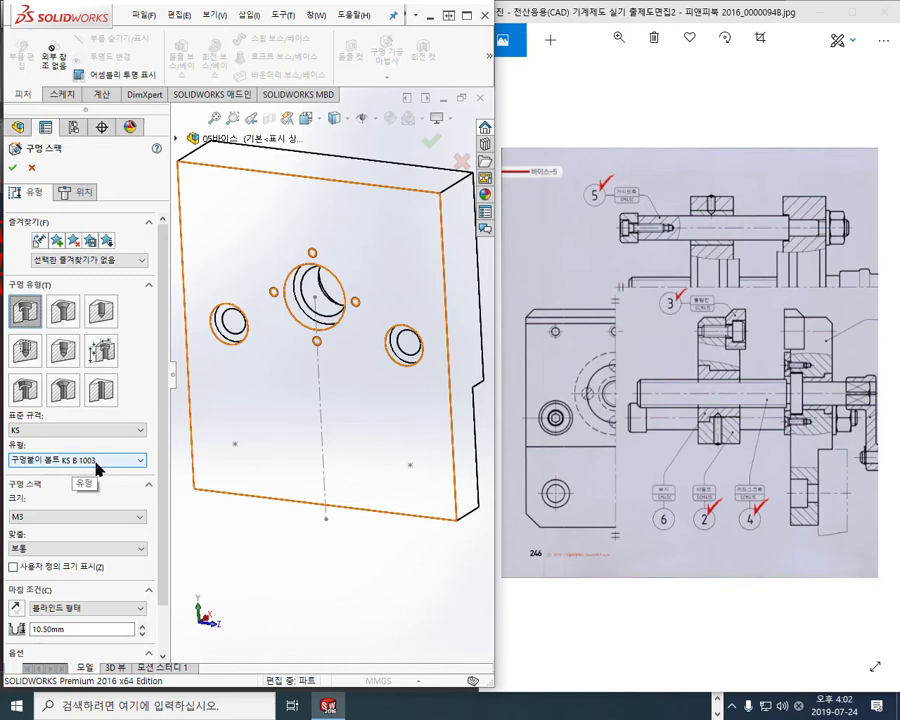
click(72, 518)
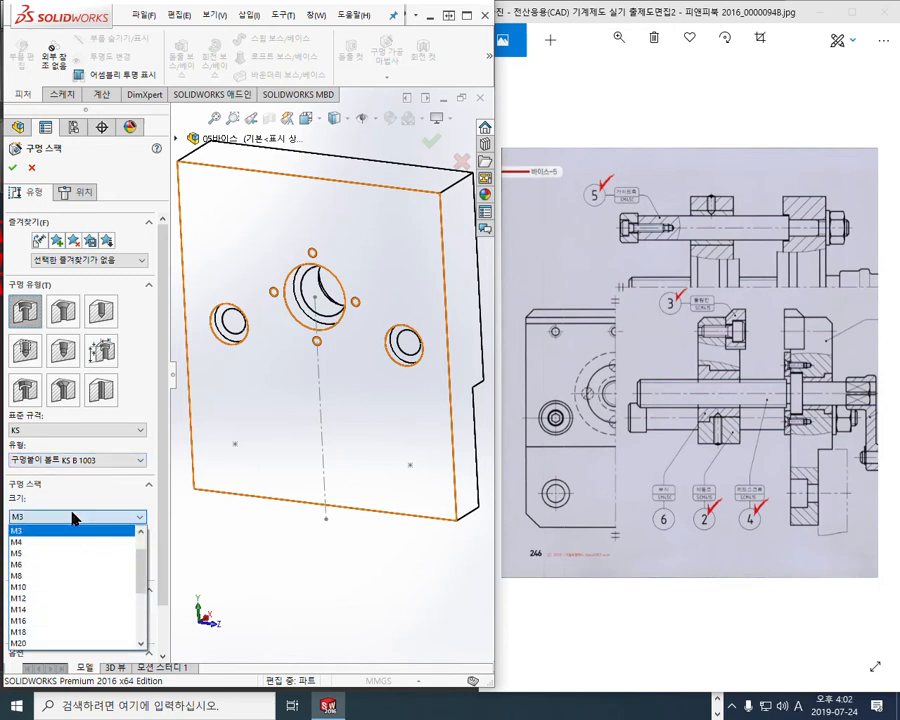
click(59, 578)
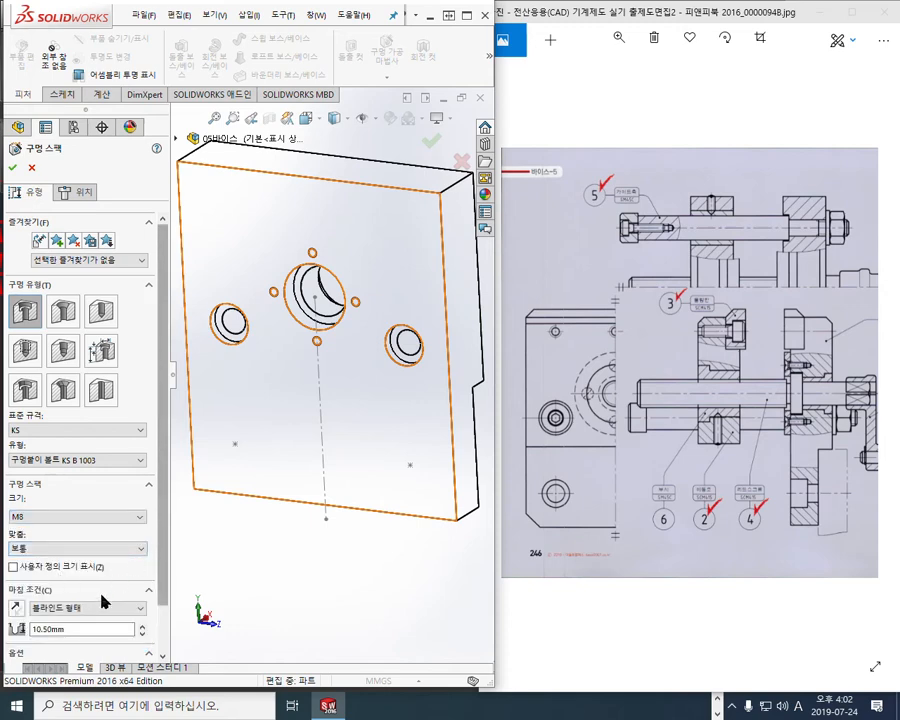
click(86, 608)
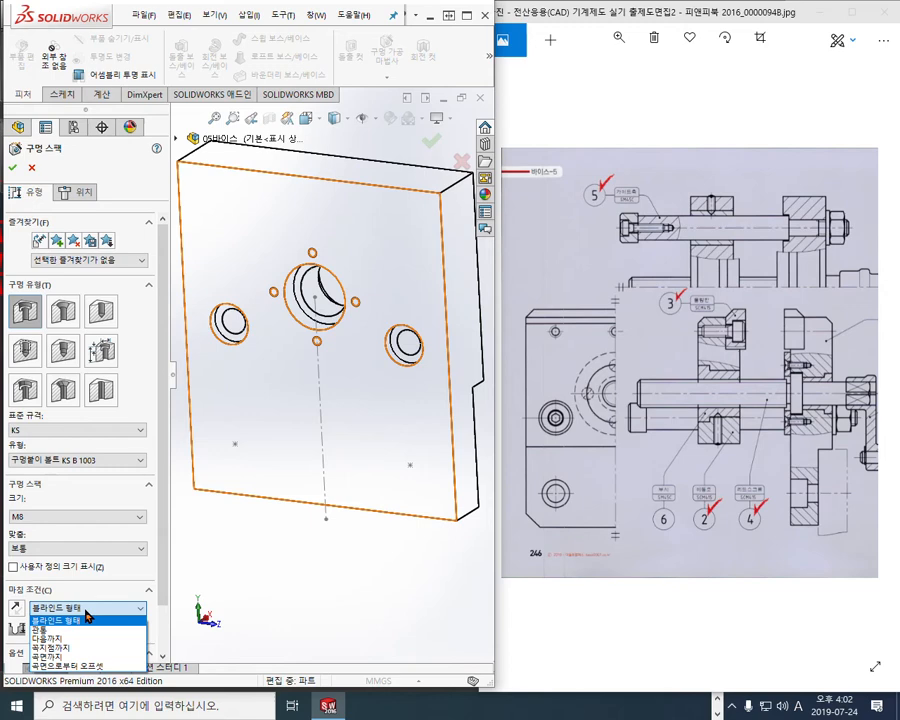
click(89, 643)
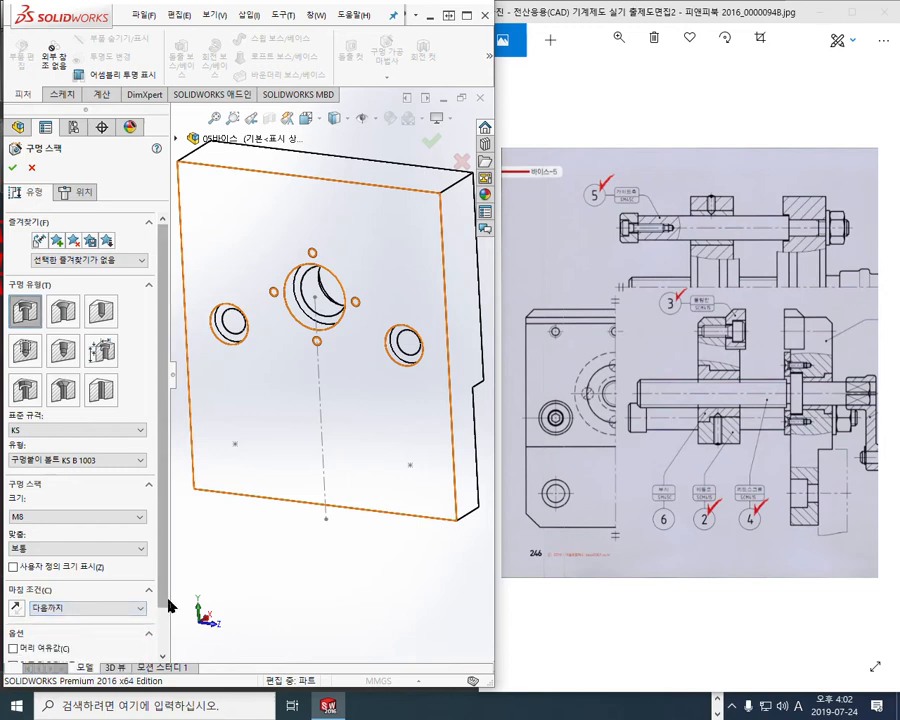
key(F12)
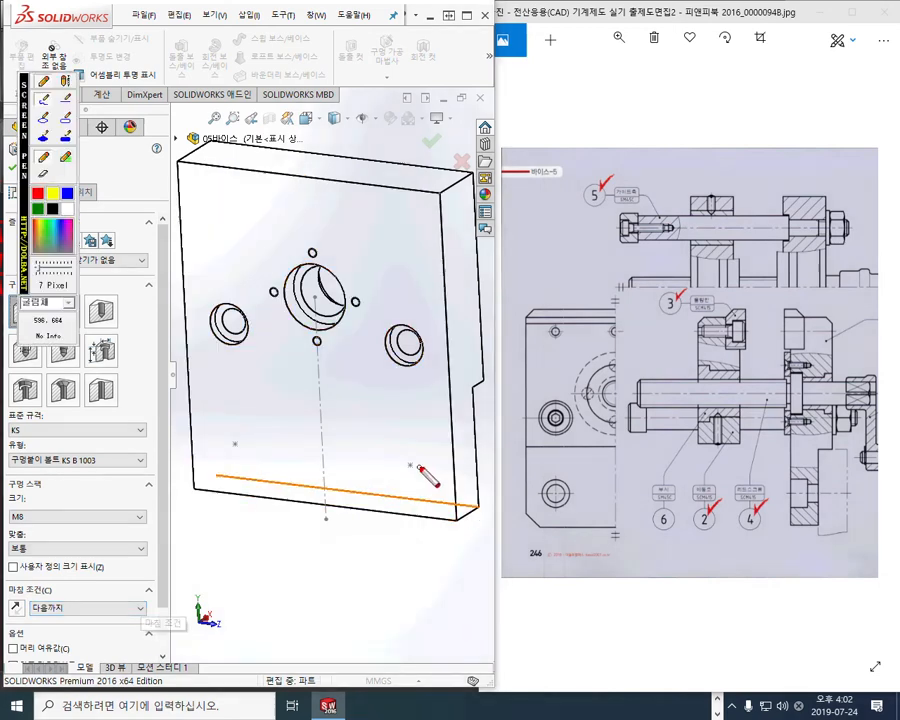
Circle the lower-right hole mark on the model and its match on the reference drawing
mouse_move(417, 487)
mouse_down()
mouse_move(417, 440)
mouse_move(417, 493)
mouse_move(479, 411)
mouse_up()
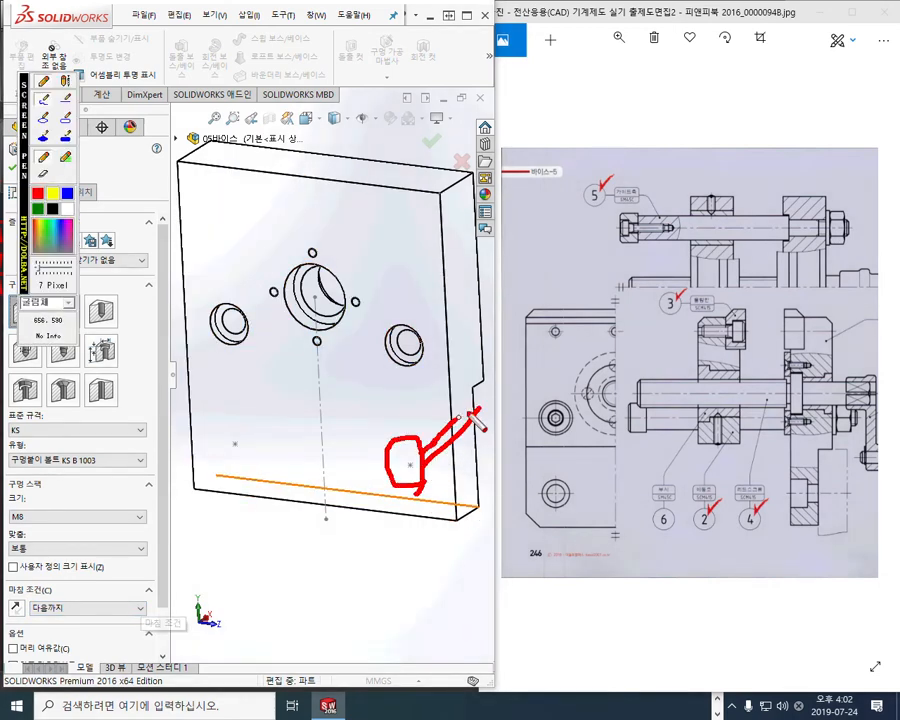
mouse_move(836, 469)
mouse_down()
mouse_move(815, 523)
mouse_move(848, 506)
mouse_up()
key(Escape)
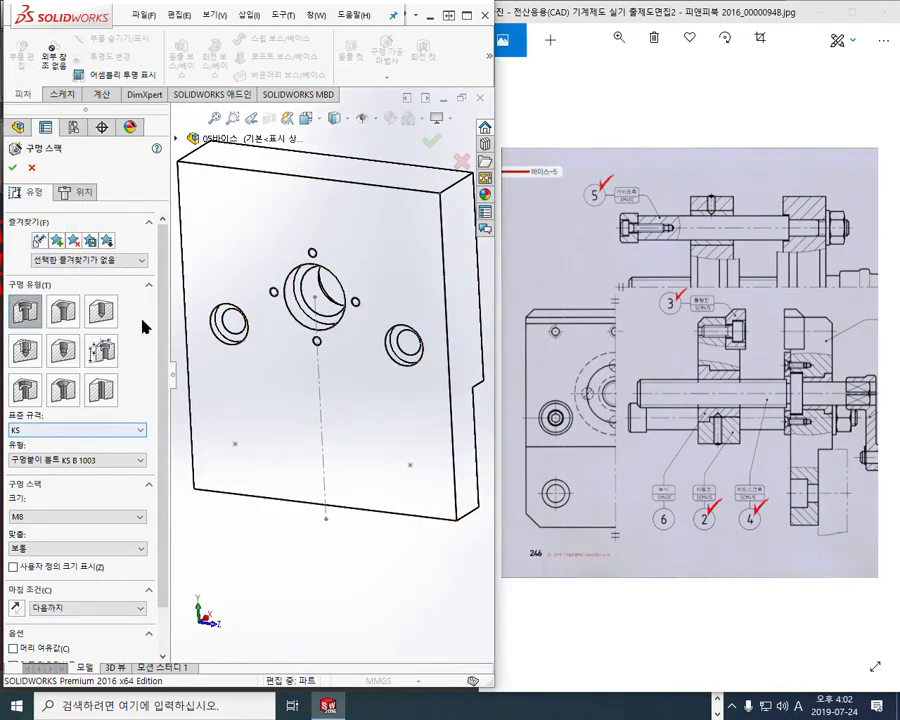
drag(161, 275, 164, 331)
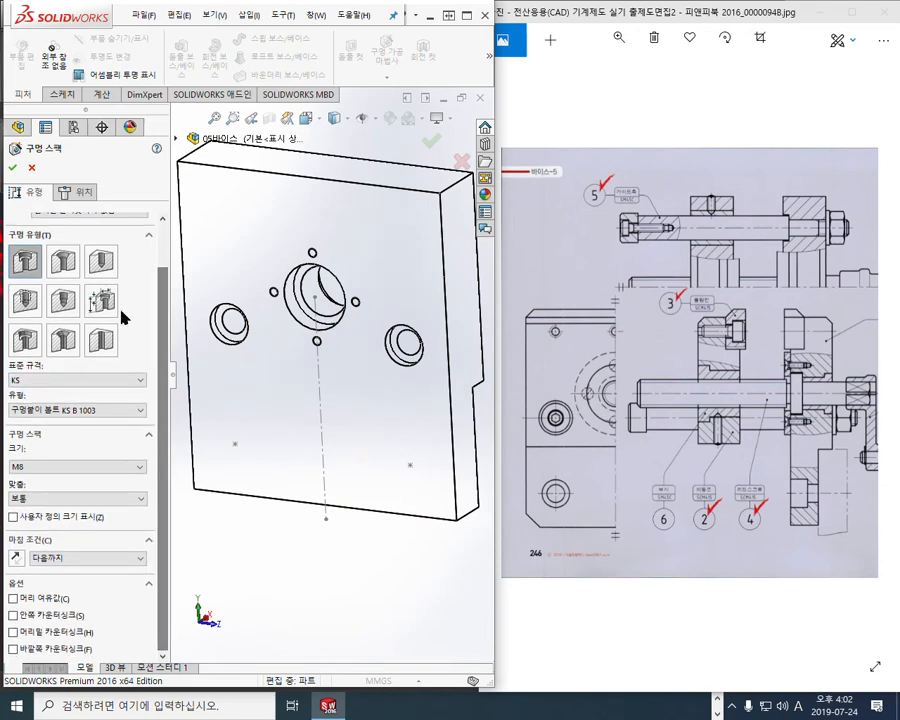
Annotate the Hole Wizard settings: counterbore type, KS standard, M8 size and Up To Next
key(F12)
mouse_move(22, 230)
mouse_down()
mouse_move(284, 167)
mouse_move(43, 222)
mouse_move(36, 258)
mouse_up()
drag(65, 207, 62, 245)
drag(62, 230, 82, 228)
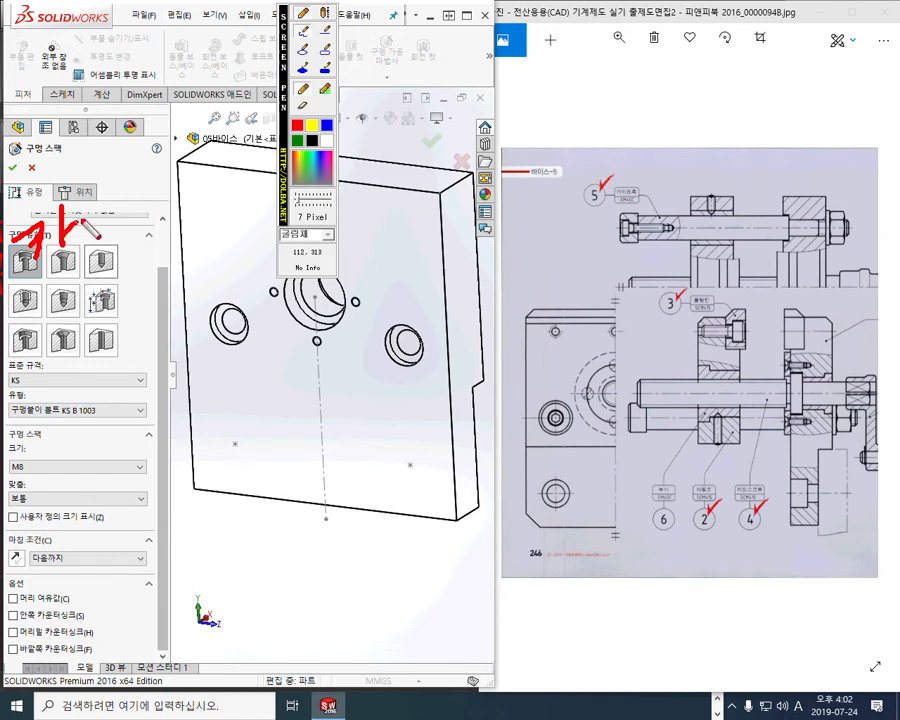
mouse_move(45, 362)
mouse_down()
mouse_move(40, 395)
mouse_move(67, 383)
mouse_move(72, 437)
mouse_up()
mouse_move(80, 400)
mouse_down()
mouse_move(82, 415)
mouse_move(102, 414)
mouse_up()
mouse_move(99, 417)
mouse_down()
mouse_move(101, 426)
mouse_move(101, 418)
mouse_up()
mouse_move(50, 453)
mouse_down()
mouse_move(50, 486)
mouse_move(79, 480)
mouse_move(110, 455)
mouse_up()
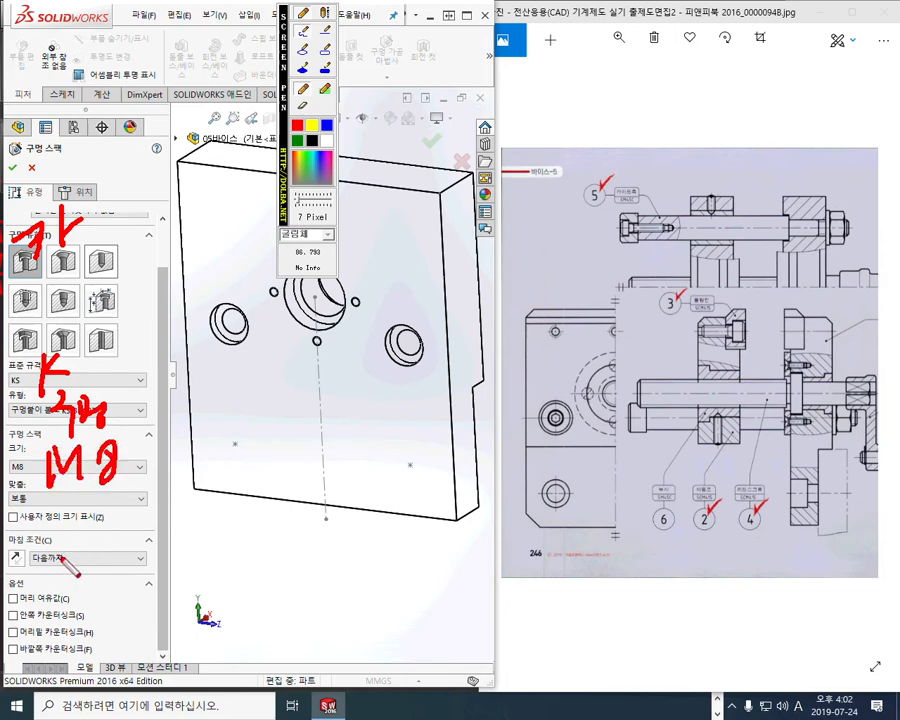
drag(71, 544, 86, 538)
drag(74, 544, 92, 576)
mouse_move(92, 553)
mouse_down()
mouse_move(112, 534)
mouse_move(127, 548)
mouse_move(109, 567)
mouse_up()
drag(109, 556, 122, 567)
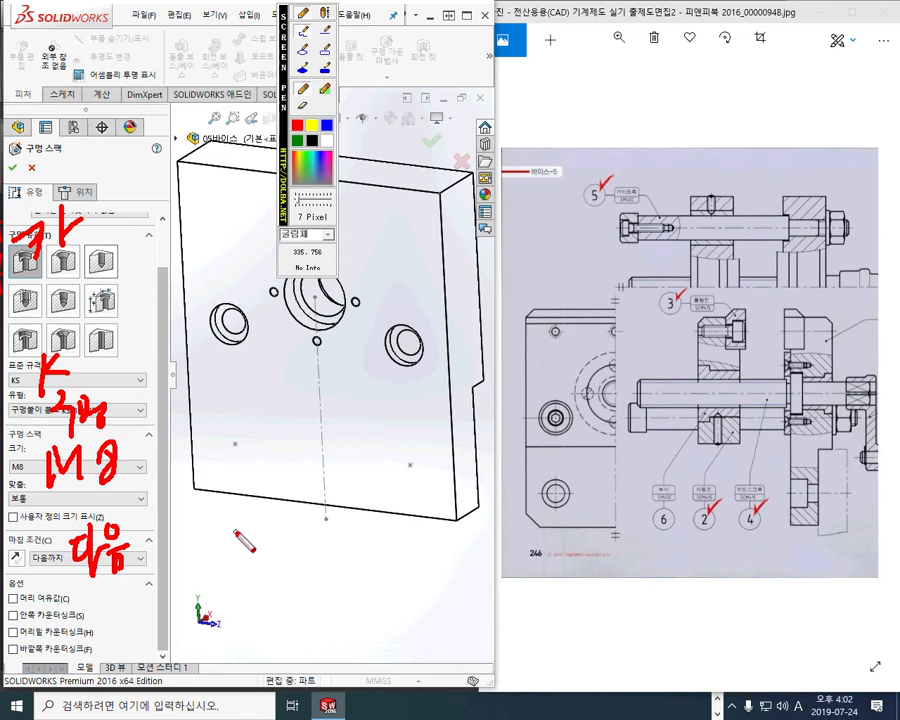
Mark the front face and two lower hole positions, then move to the Positions step
mouse_move(262, 378)
mouse_down()
mouse_move(263, 402)
mouse_move(274, 401)
mouse_up()
mouse_move(275, 384)
mouse_down()
mouse_move(288, 388)
mouse_move(292, 418)
mouse_up()
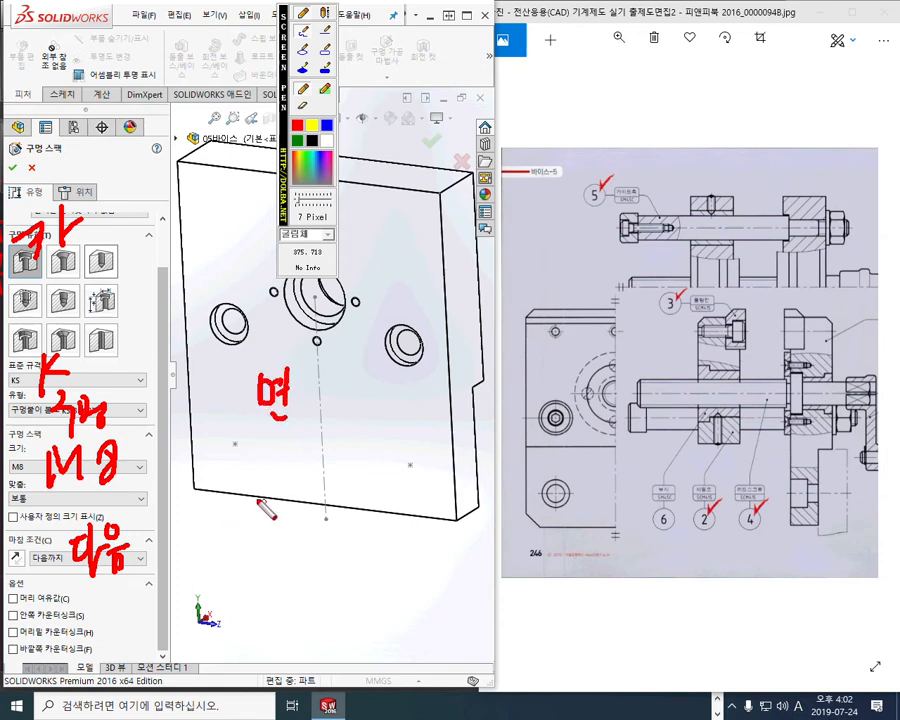
mouse_move(238, 444)
mouse_down()
mouse_move(230, 456)
mouse_move(238, 460)
mouse_up()
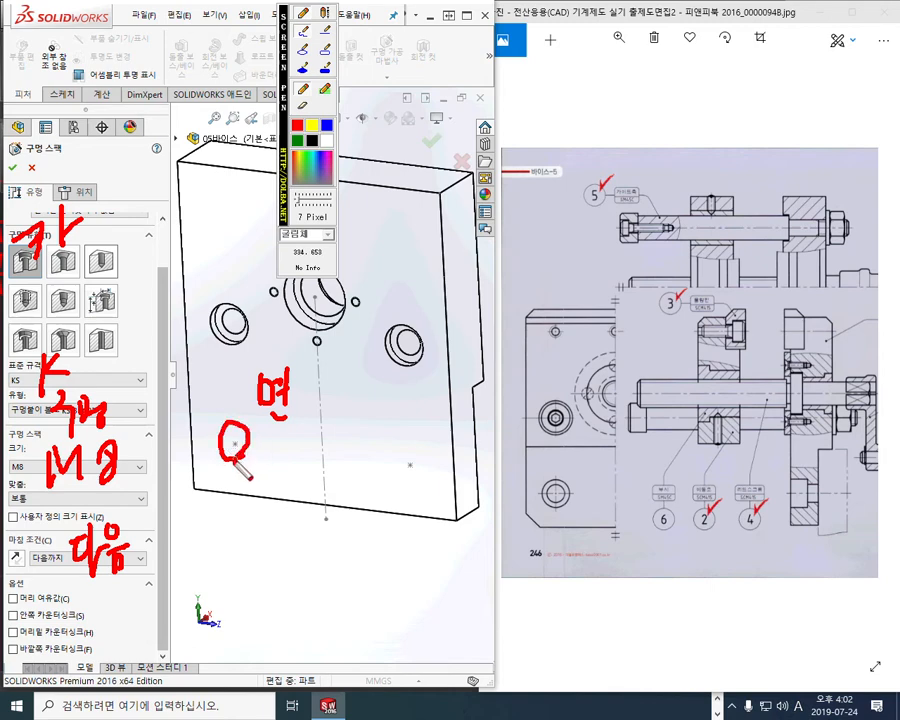
drag(420, 448, 426, 478)
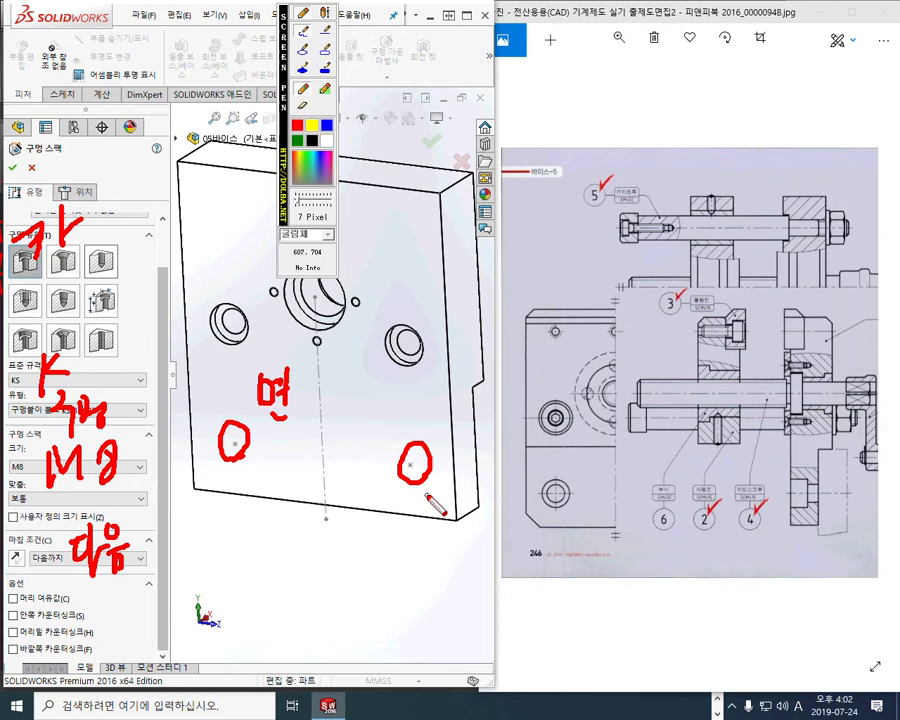
key(Escape)
click(83, 194)
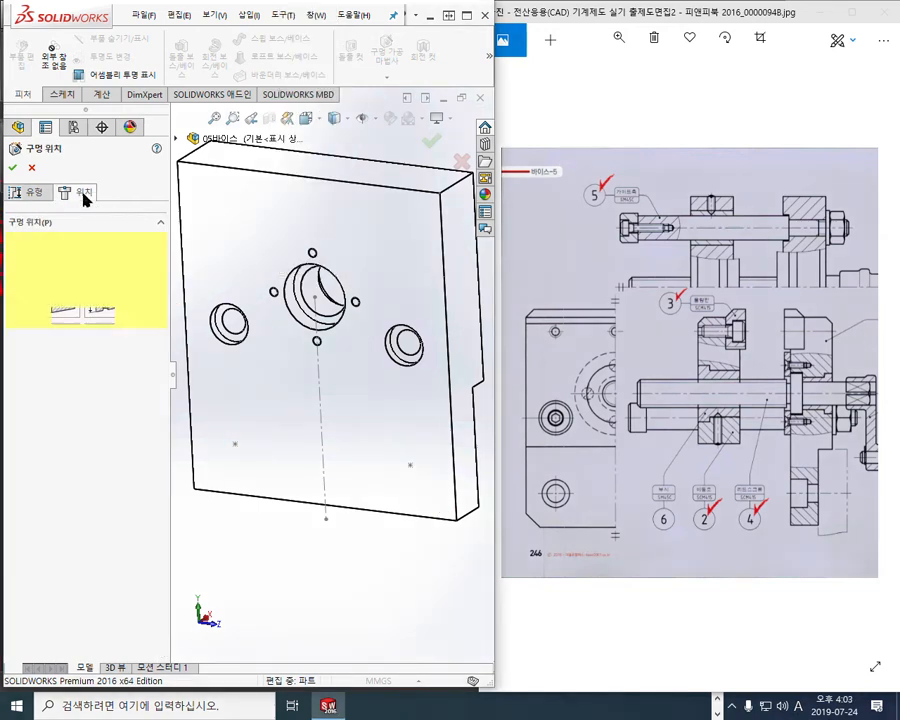
Place the M8 counterbore holes at the two lower sketch points on the front face
click(241, 469)
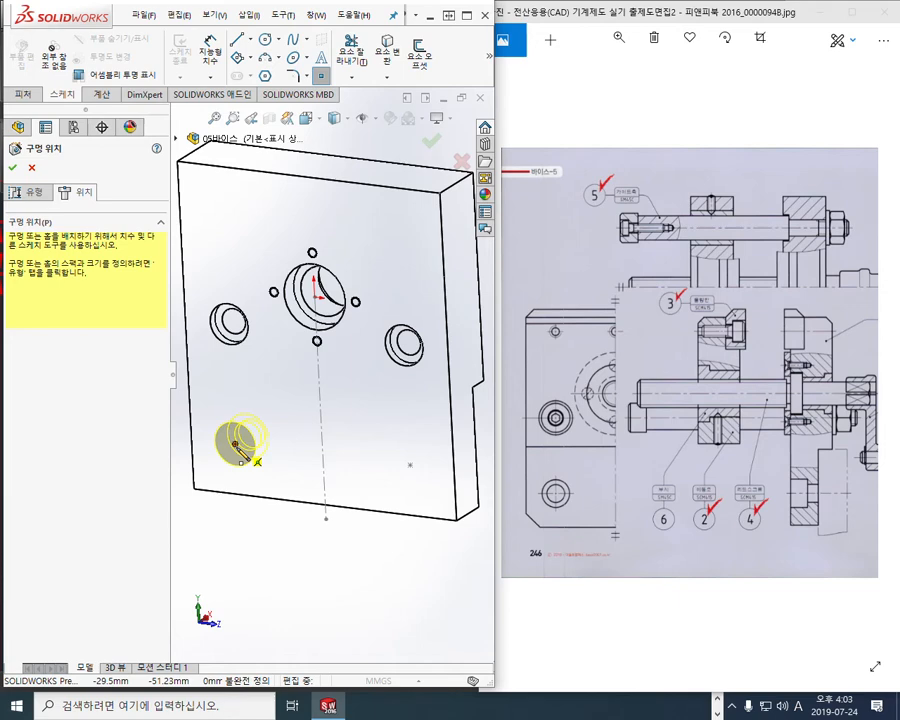
click(235, 443)
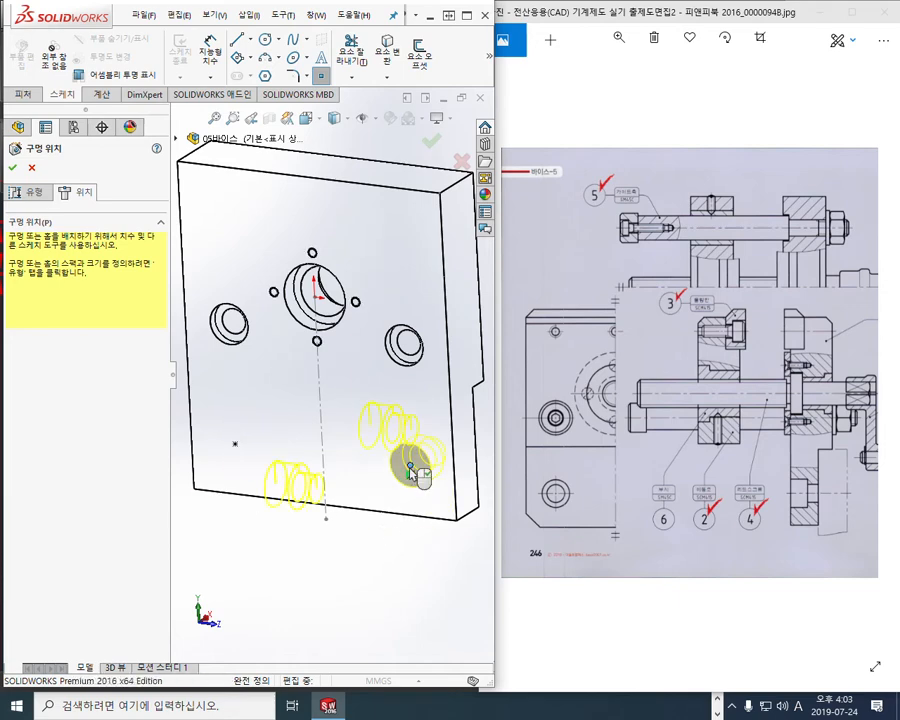
key(F2)
mouse_move(373, 386)
mouse_down()
mouse_move(378, 438)
mouse_move(415, 402)
mouse_up()
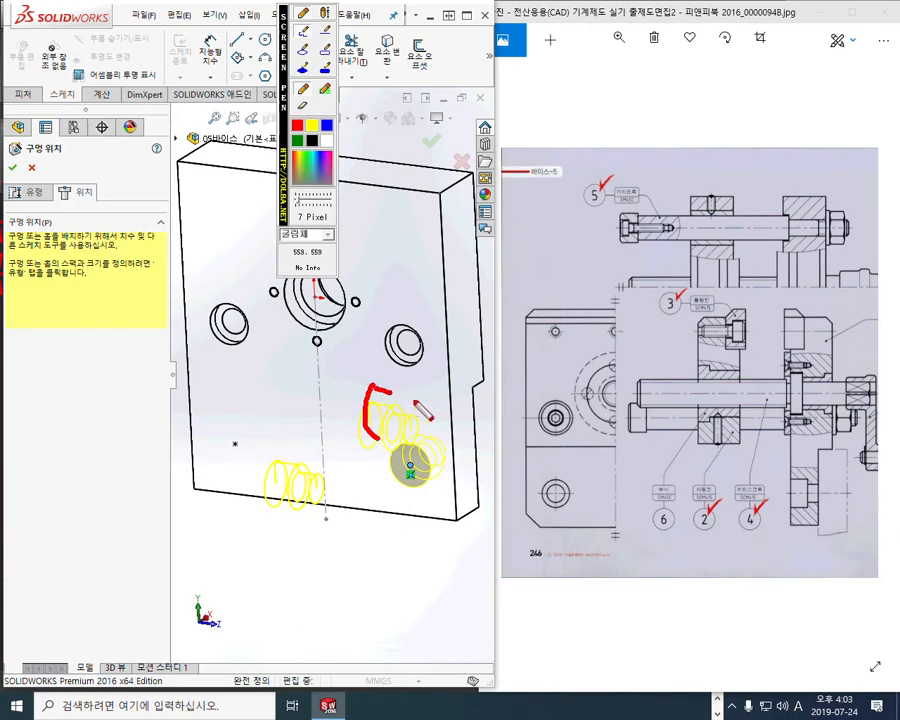
drag(378, 434, 424, 440)
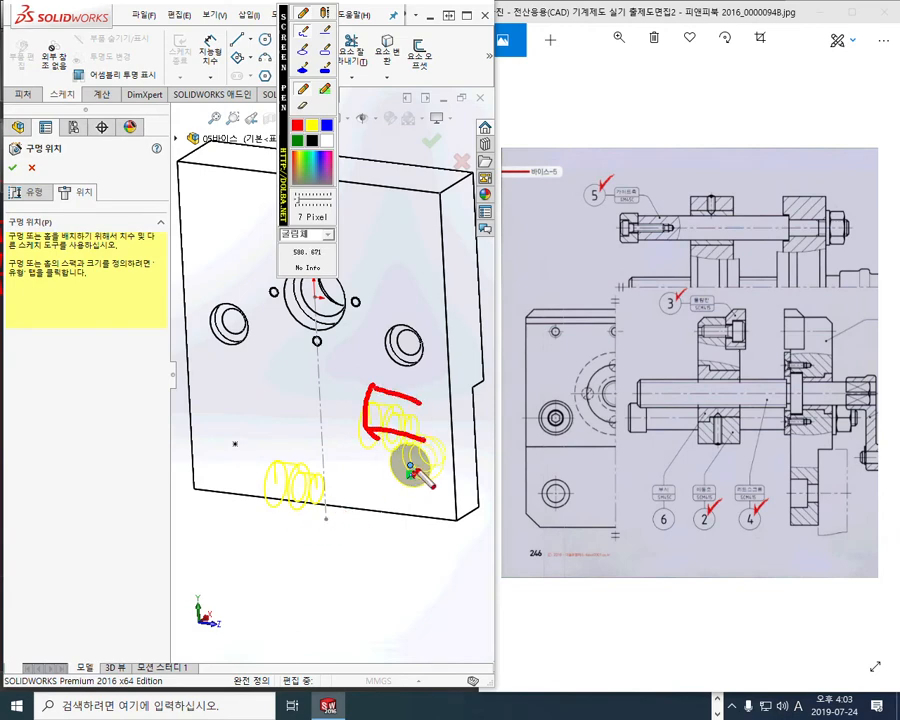
drag(460, 420, 410, 472)
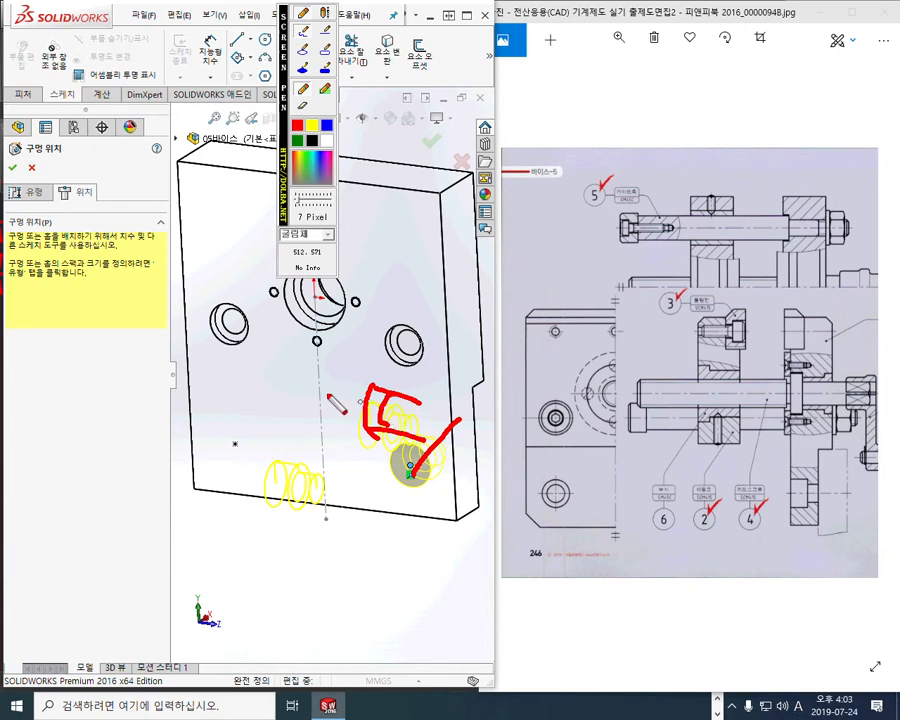
key(Escape)
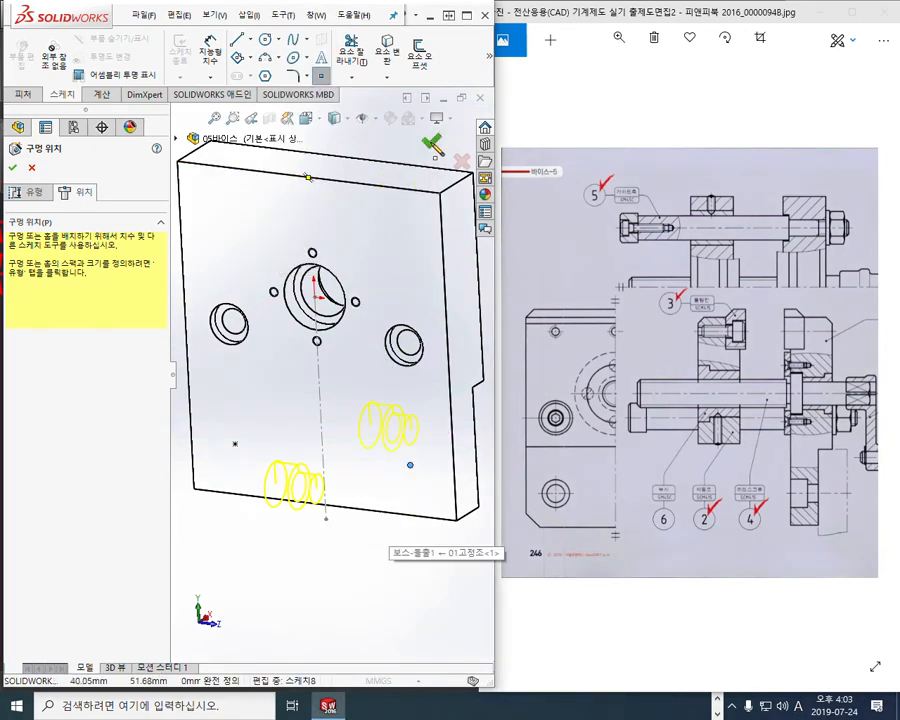
click(428, 143)
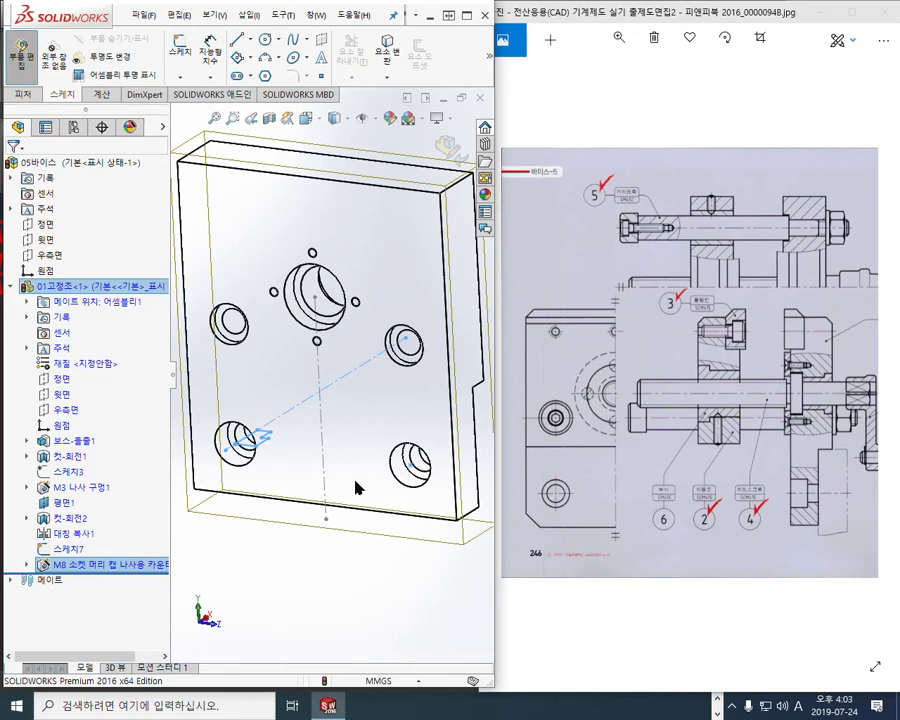
Switch the display to Shaded With Edges and hide Sketch7
click(344, 119)
click(335, 143)
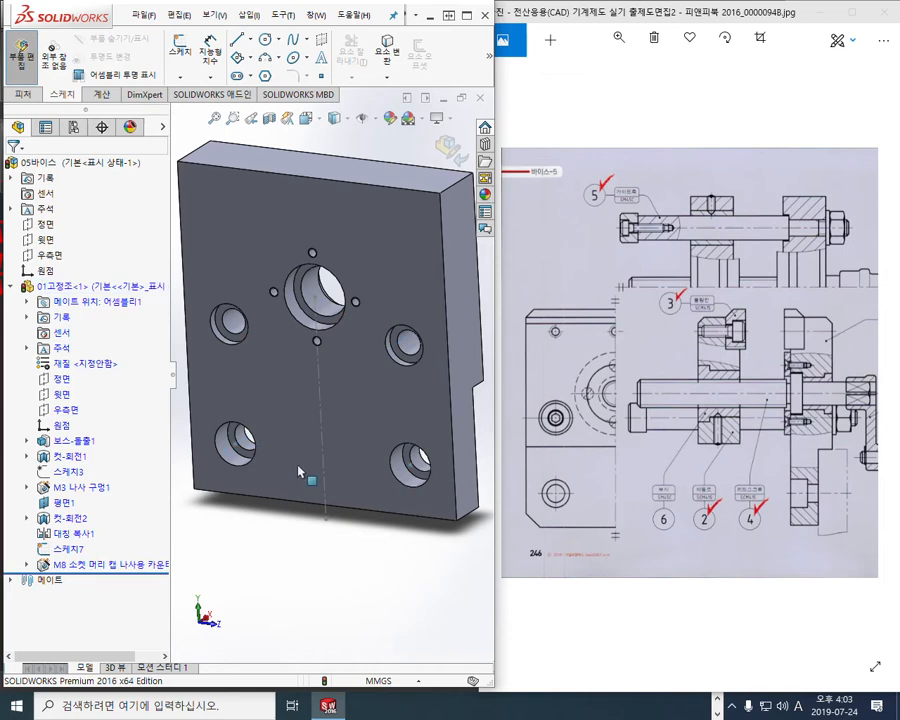
click(68, 549)
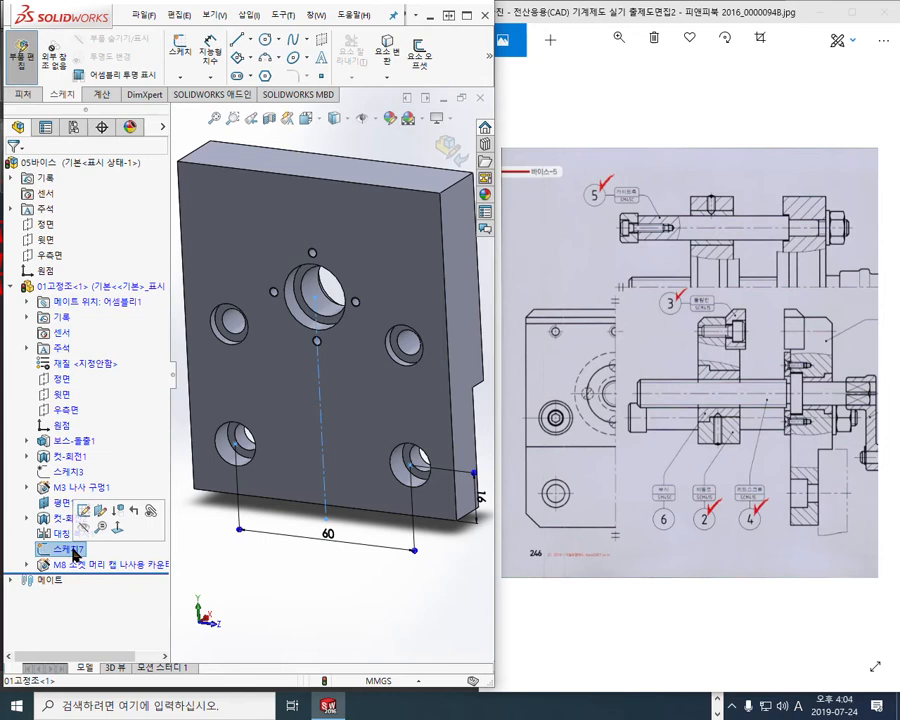
click(84, 527)
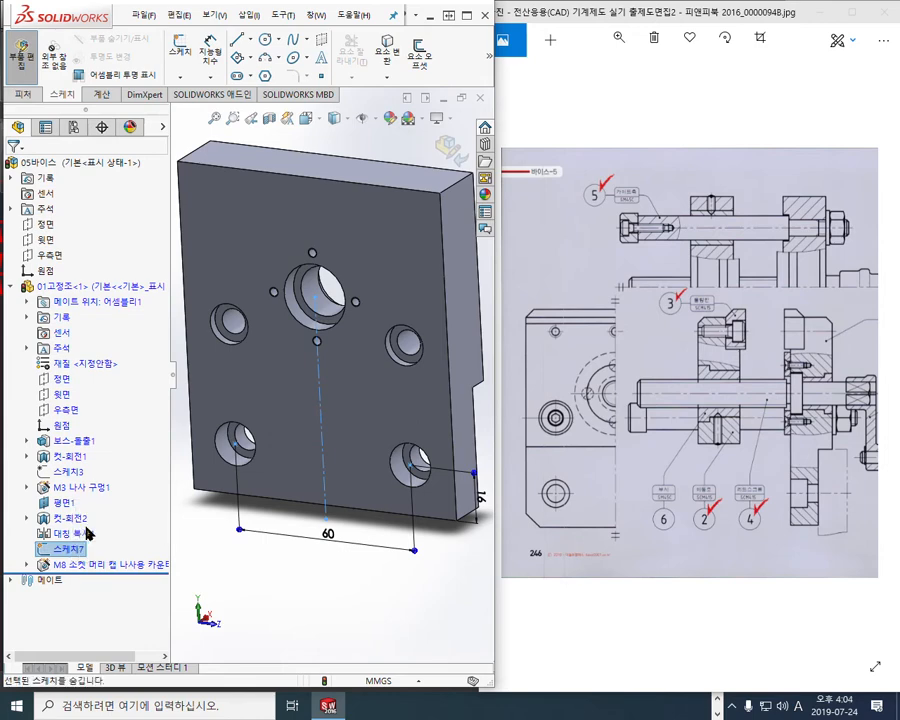
ctrl+middle_drag(376, 520, 371, 555)
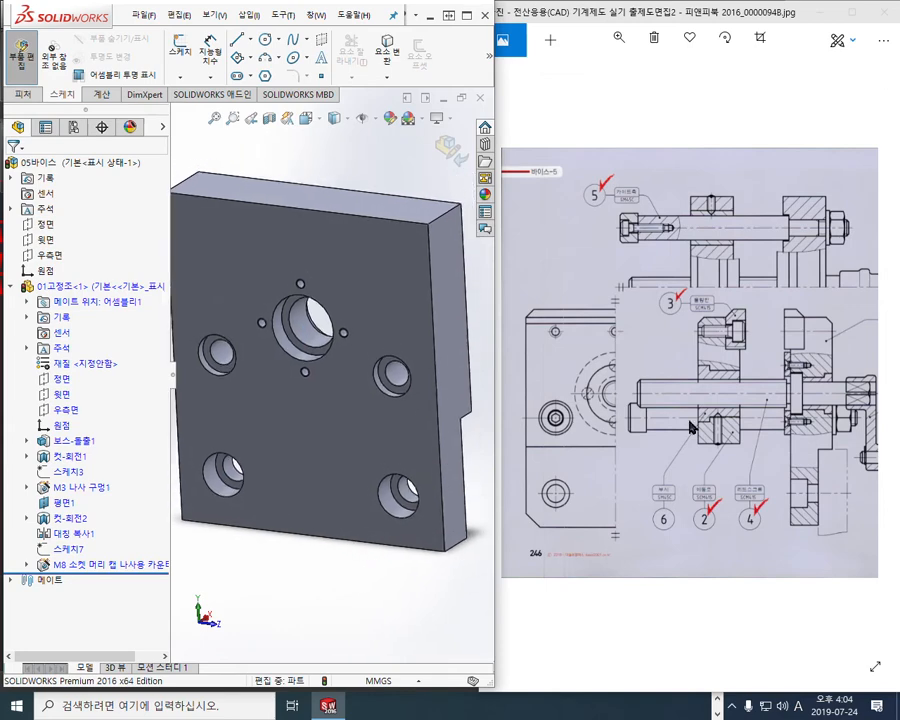
Bring the reference drawing forward in Photos and zoom into the jaw section view
click(708, 392)
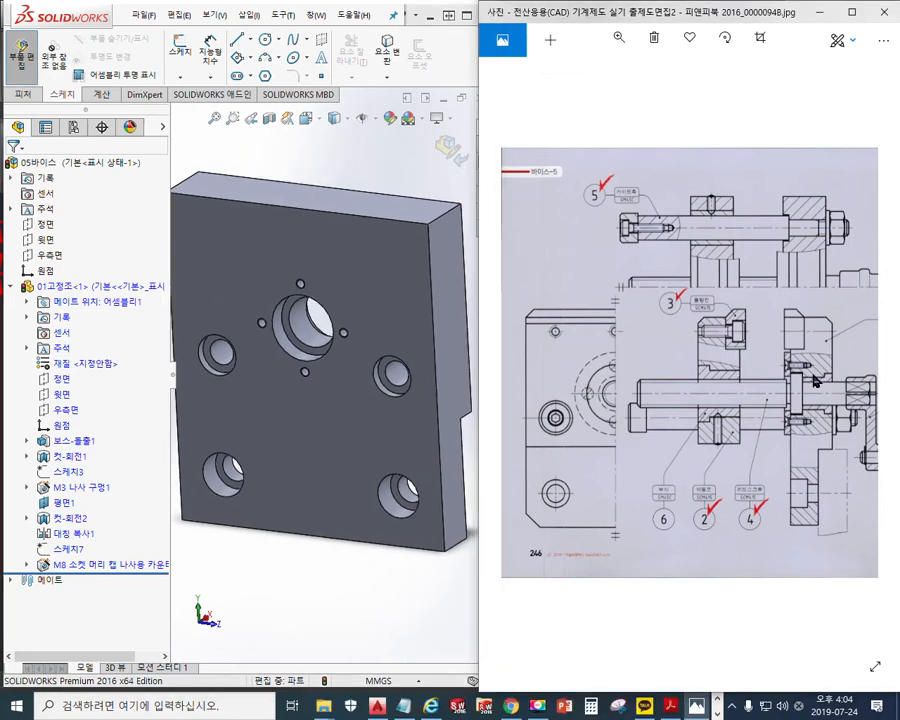
scroll(815, 381, up, 5)
scroll(640, 330, up, 2)
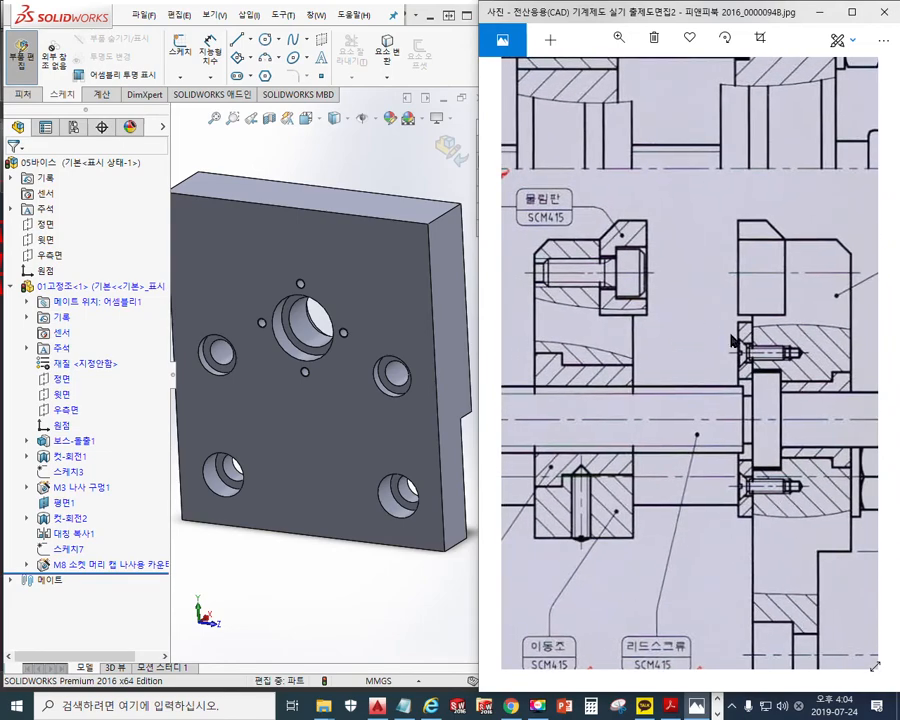
Outline the right jaw block and left clamp plate in red, and mark the gap in green
key(F12)
mouse_move(737, 214)
mouse_down()
mouse_move(768, 215)
mouse_move(790, 238)
mouse_move(790, 300)
mouse_move(738, 321)
mouse_move(737, 214)
mouse_up()
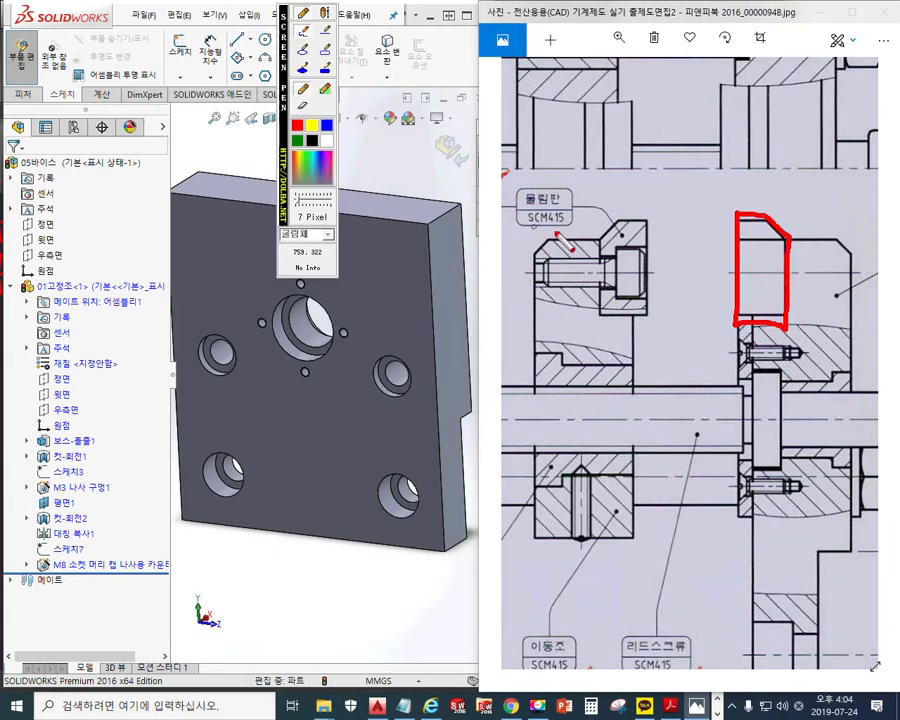
mouse_move(645, 219)
mouse_down()
mouse_move(608, 228)
mouse_move(604, 298)
mouse_move(650, 314)
mouse_move(646, 221)
mouse_up()
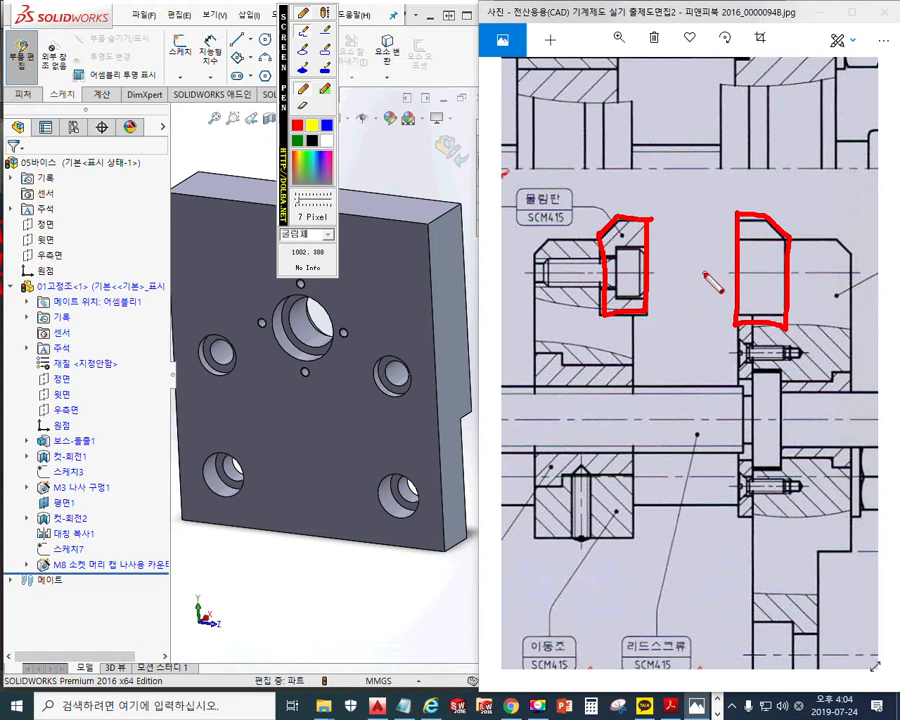
click(297, 140)
mouse_move(647, 178)
mouse_down()
mouse_move(647, 355)
mouse_move(735, 355)
mouse_move(738, 184)
mouse_move(641, 180)
mouse_up()
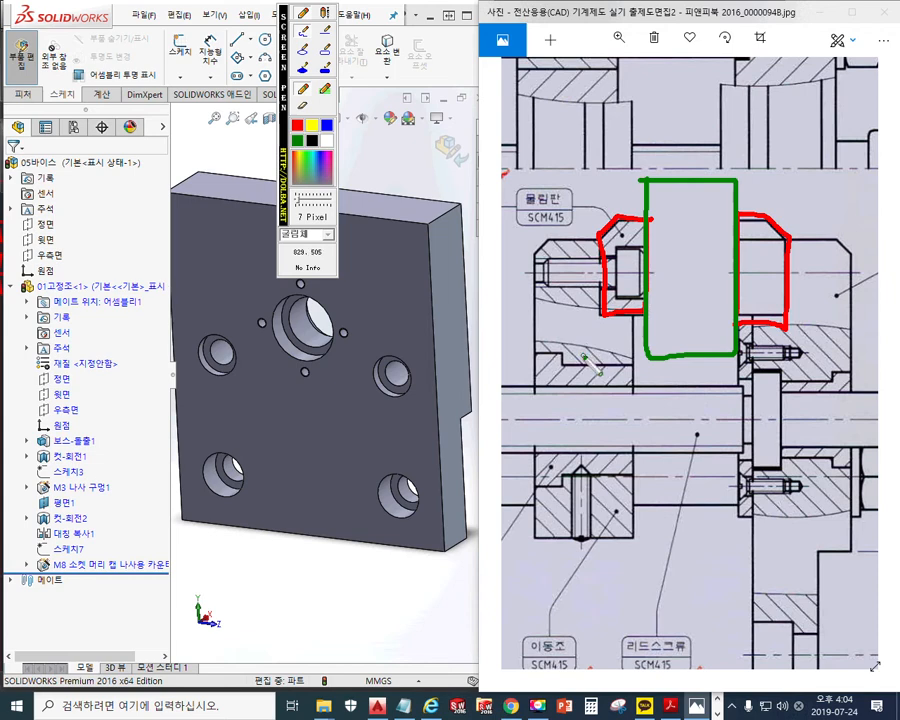
Label the jaws 'jaw' and '조', then clear all the annotations
click(553, 325)
drag(555, 347, 535, 387)
mouse_move(588, 351)
mouse_down()
mouse_move(572, 370)
mouse_move(595, 376)
mouse_move(631, 344)
mouse_up()
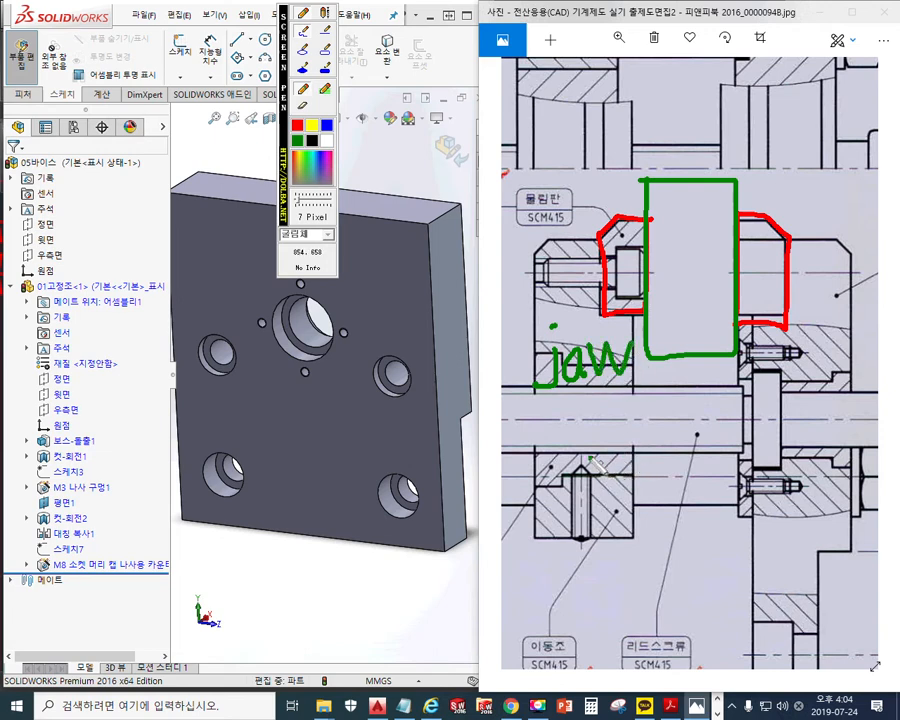
mouse_move(567, 413)
mouse_down()
mouse_move(585, 413)
mouse_move(600, 440)
mouse_move(585, 448)
mouse_up()
drag(567, 451, 607, 448)
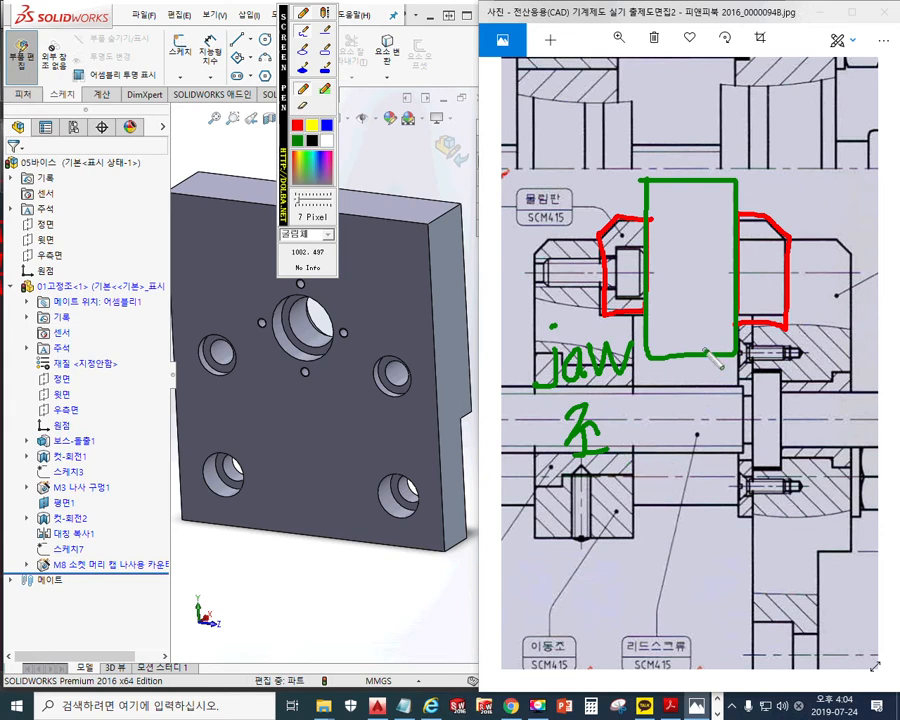
key(Escape)
key(F12)
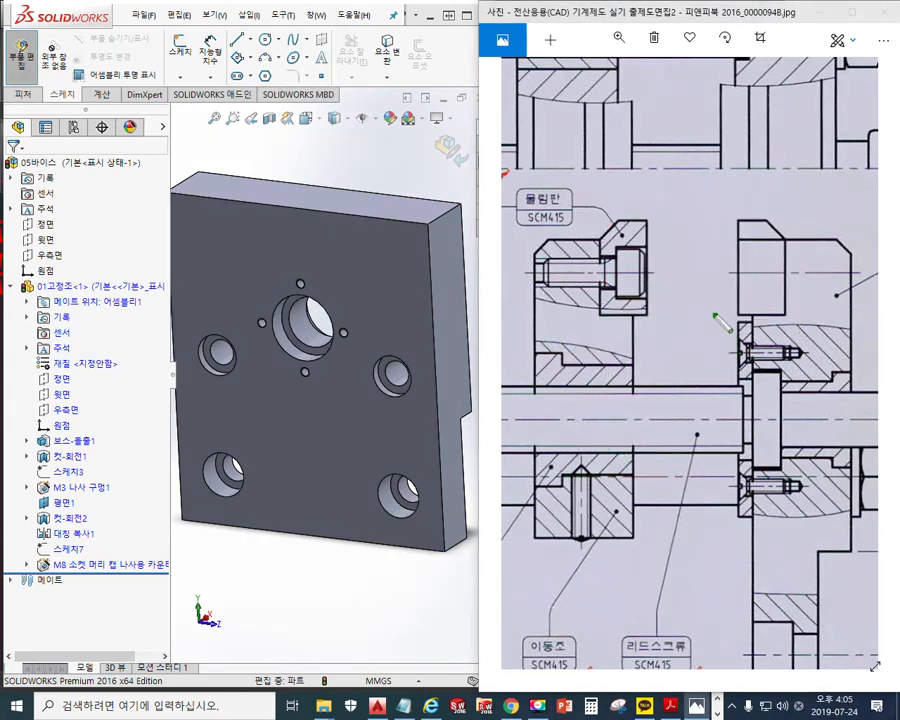
Trace the clamp plate and right jaw chamfer edges in green, then clear them
mouse_move(625, 213)
mouse_down()
mouse_move(601, 239)
mouse_move(601, 276)
mouse_move(656, 302)
mouse_move(645, 218)
mouse_move(623, 213)
mouse_up()
mouse_move(735, 211)
mouse_down()
mouse_move(735, 300)
mouse_move(792, 312)
mouse_move(790, 236)
mouse_move(758, 207)
mouse_move(733, 210)
mouse_up()
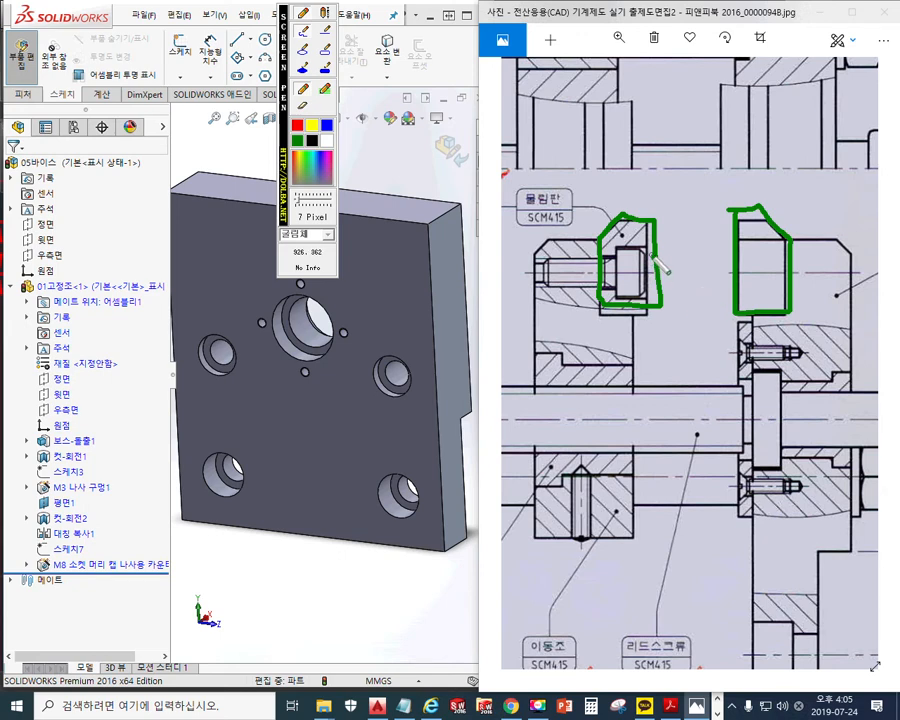
key(Escape)
key(F2)
Mark the bolt-head recess, bolt size arrow, M6 thread label and a centre line
mouse_move(662, 245)
mouse_down()
mouse_move(616, 245)
mouse_move(616, 299)
mouse_move(661, 302)
mouse_move(641, 252)
mouse_move(601, 253)
mouse_up()
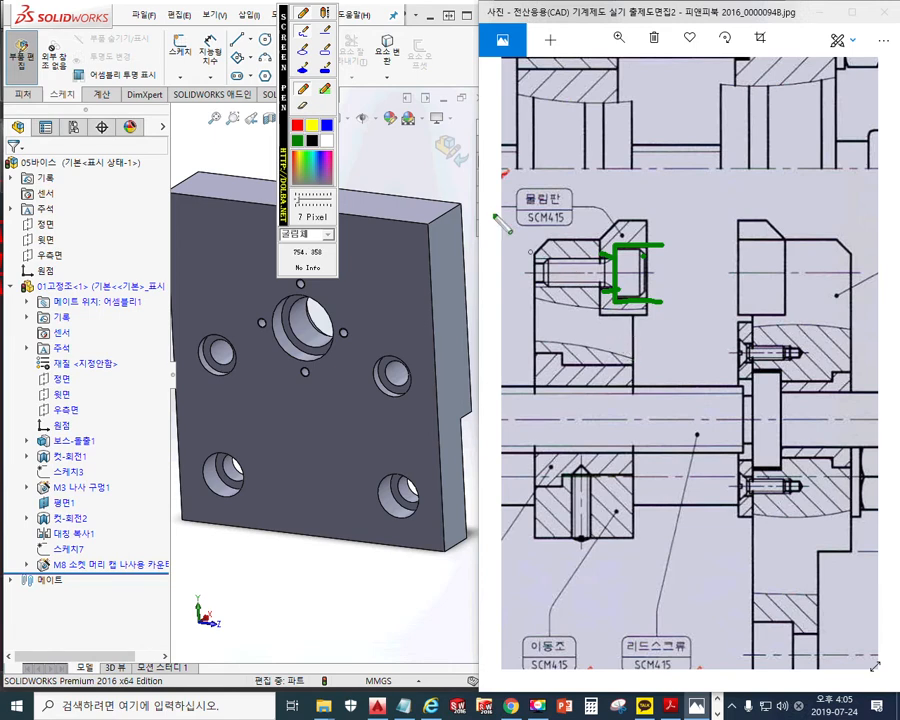
mouse_move(561, 238)
mouse_down()
mouse_move(564, 302)
mouse_move(564, 293)
mouse_move(572, 302)
mouse_move(577, 243)
mouse_up()
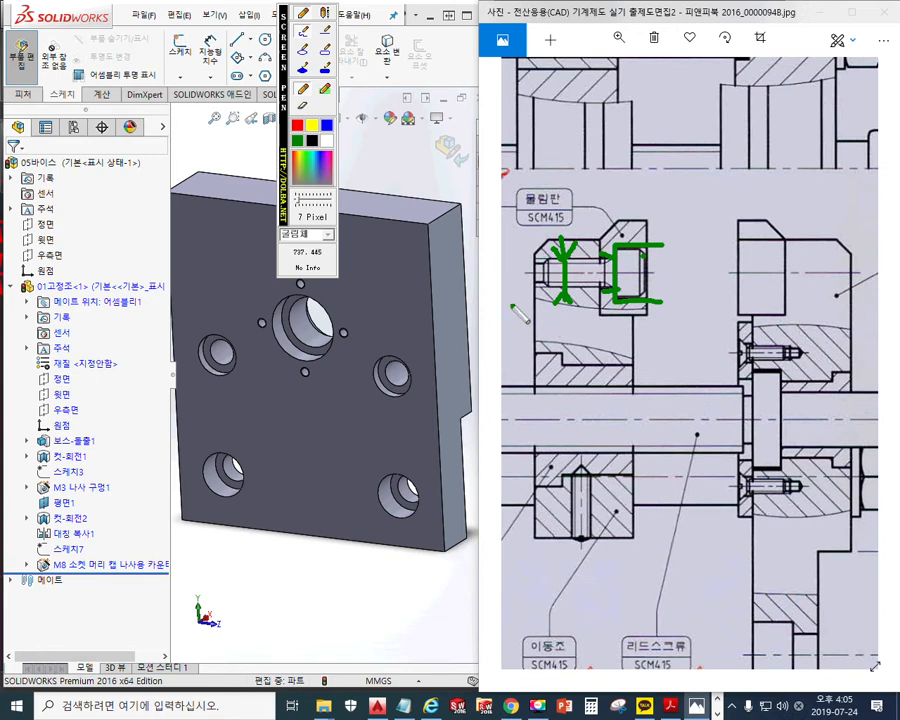
mouse_move(490, 258)
mouse_down()
mouse_move(488, 305)
mouse_move(506, 298)
mouse_move(517, 318)
mouse_move(508, 302)
mouse_up()
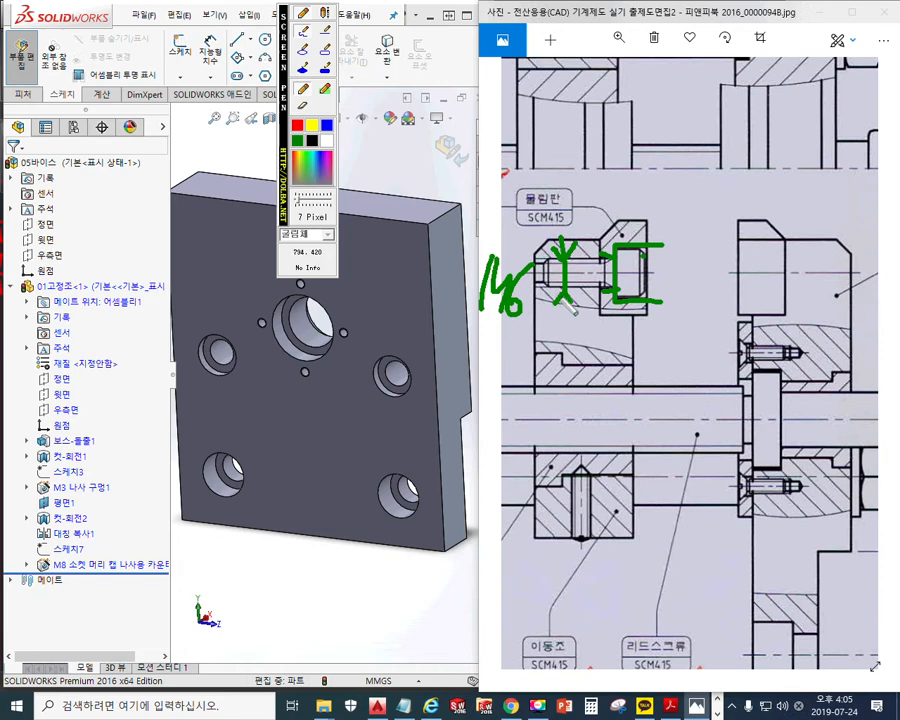
drag(720, 272, 886, 268)
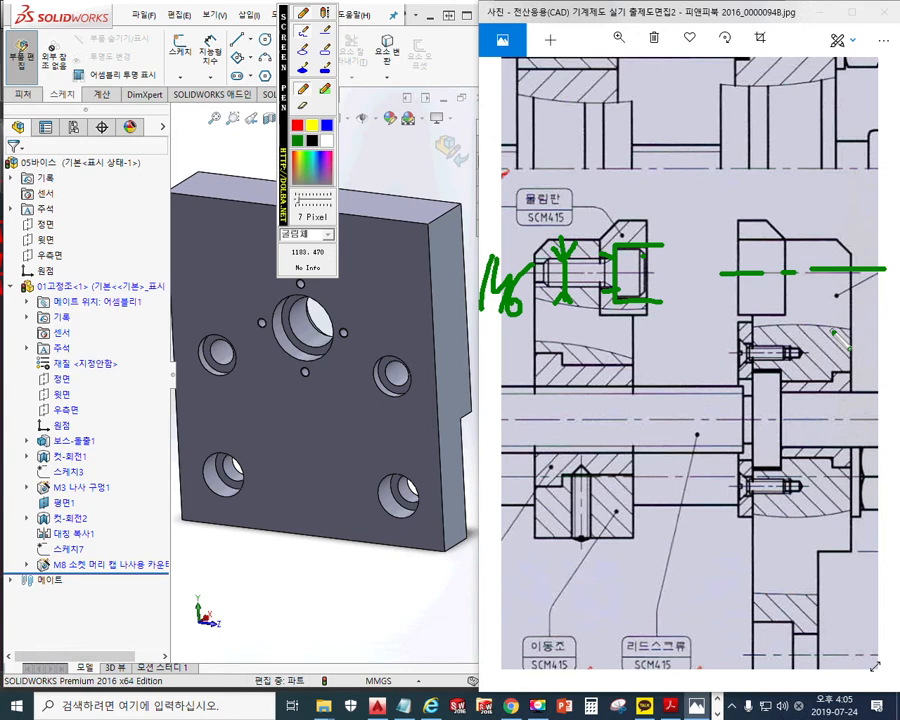
Mark the ledge height in red, then pan the image to the base plate's front view
click(298, 127)
drag(598, 317, 656, 319)
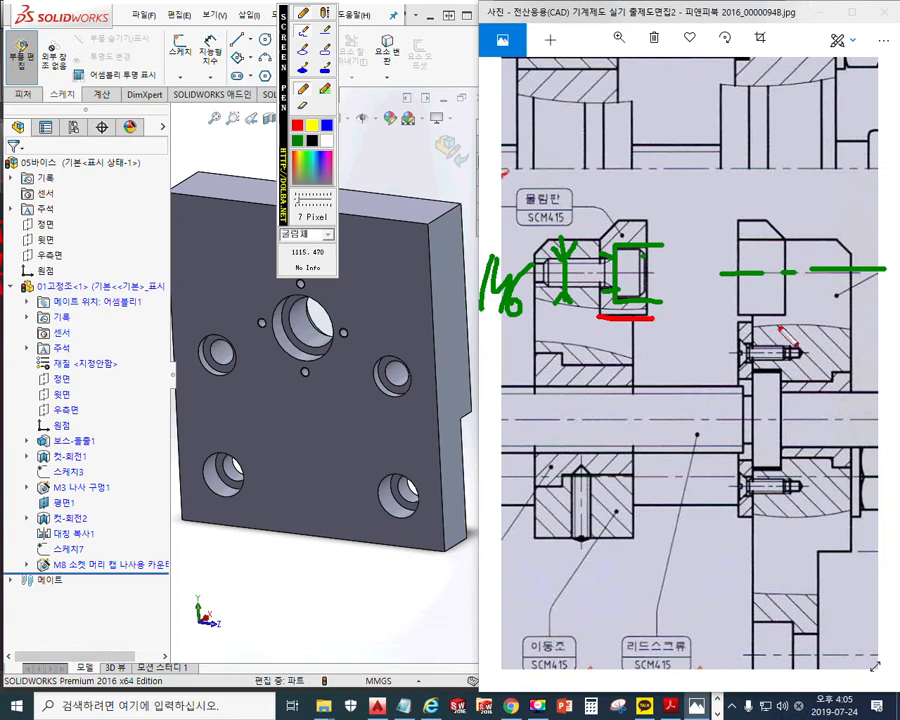
drag(734, 315, 800, 320)
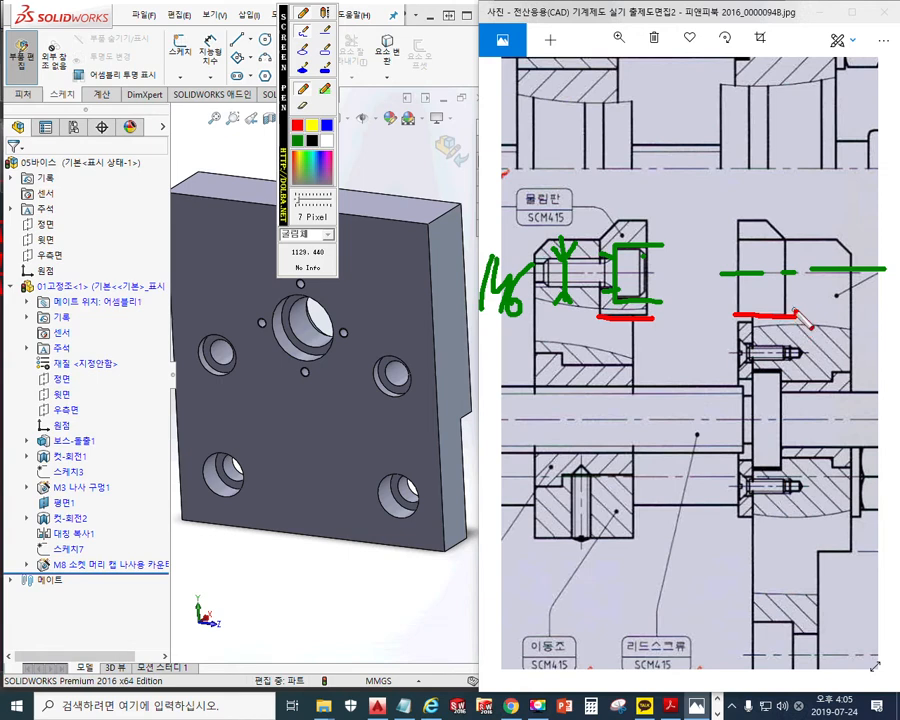
mouse_move(755, 314)
mouse_down()
mouse_move(755, 277)
mouse_move(770, 284)
mouse_up()
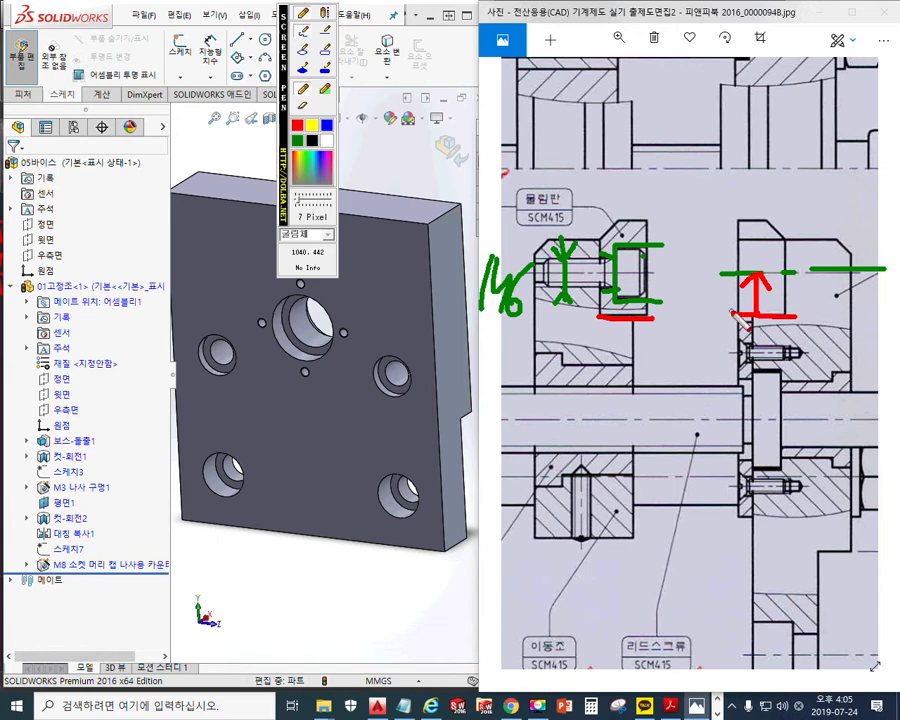
mouse_move(722, 284)
mouse_down()
mouse_move(729, 295)
mouse_move(714, 336)
mouse_up()
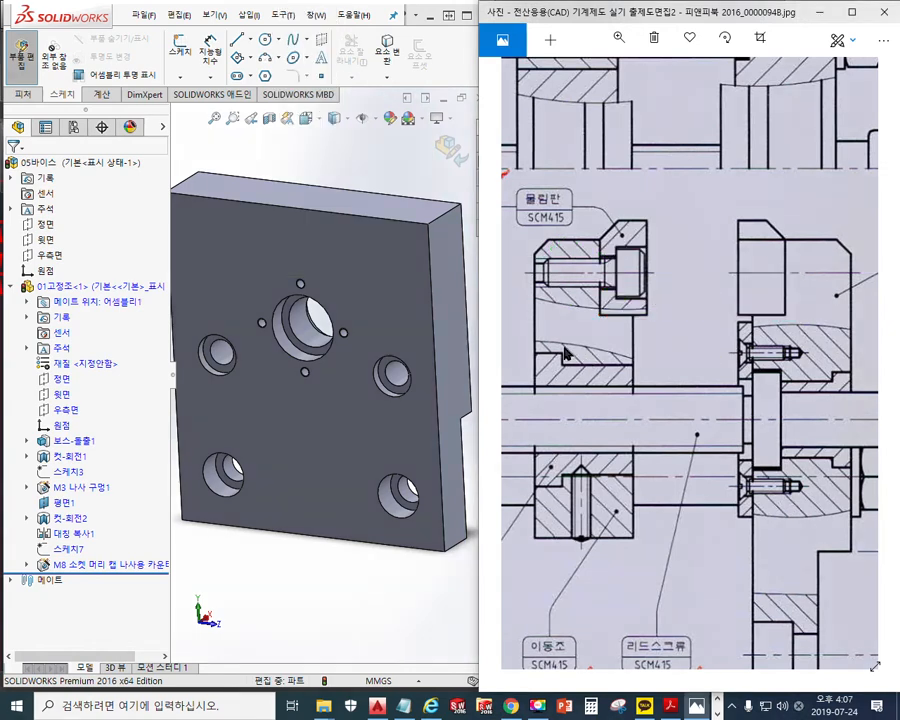
mouse_move(578, 342)
mouse_down()
mouse_move(892, 344)
mouse_move(660, 359)
mouse_up()
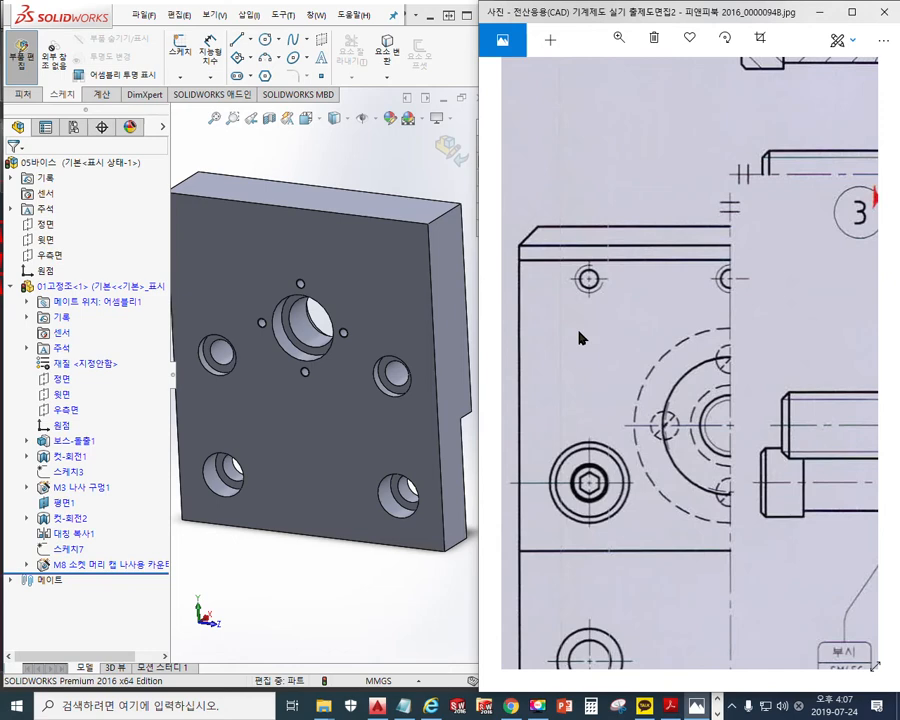
Maximize Photos and mark in red how the bolt aligns with the front-view holes, then clear it
click(851, 12)
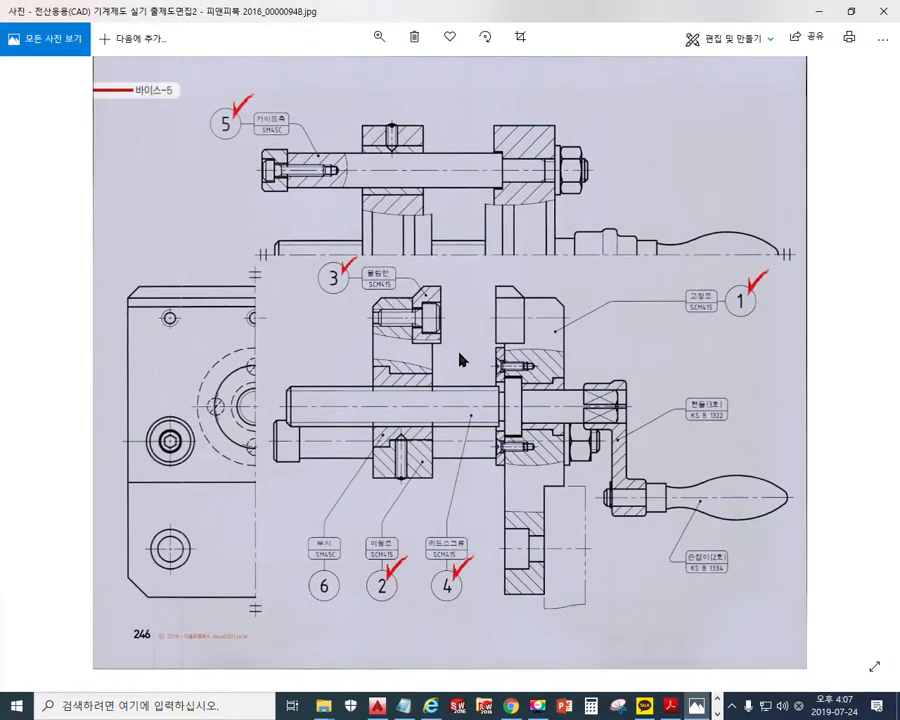
mouse_move(250, 333)
mouse_down()
mouse_move(300, 347)
mouse_move(279, 357)
mouse_up()
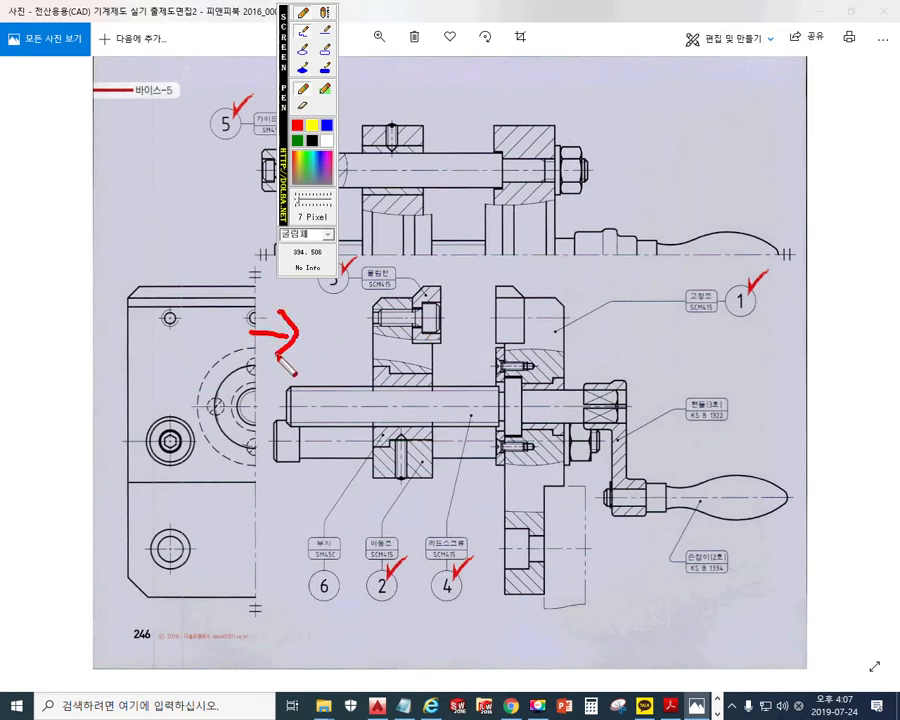
mouse_move(410, 343)
mouse_down()
mouse_move(443, 345)
mouse_move(410, 343)
mouse_up()
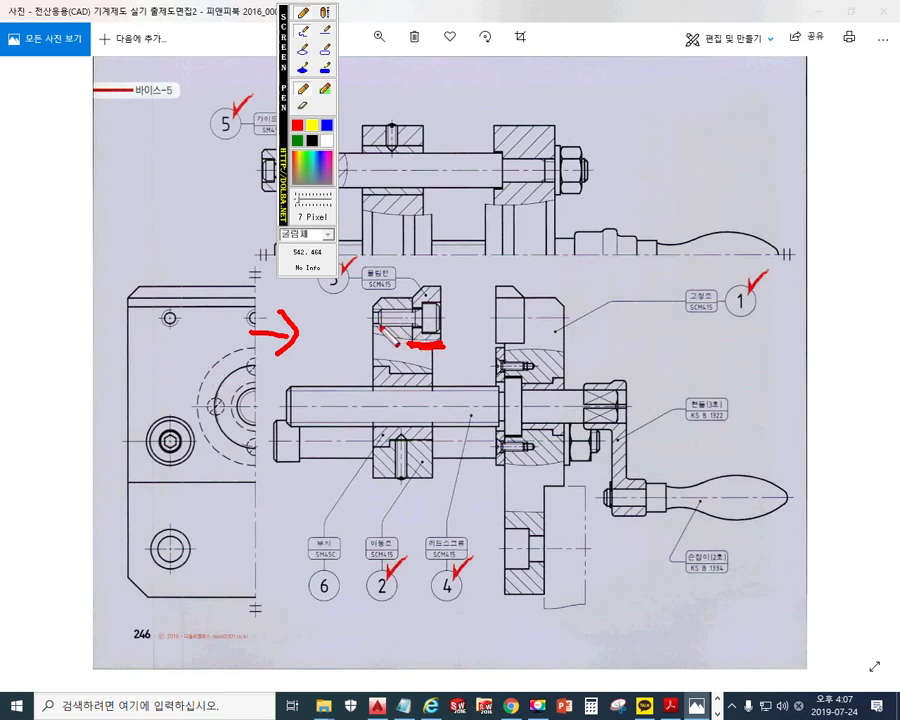
mouse_move(380, 327)
mouse_down()
mouse_move(250, 327)
mouse_move(290, 310)
mouse_move(252, 310)
mouse_up()
mouse_move(180, 332)
mouse_down()
mouse_move(157, 316)
mouse_move(183, 318)
mouse_up()
drag(262, 302, 256, 330)
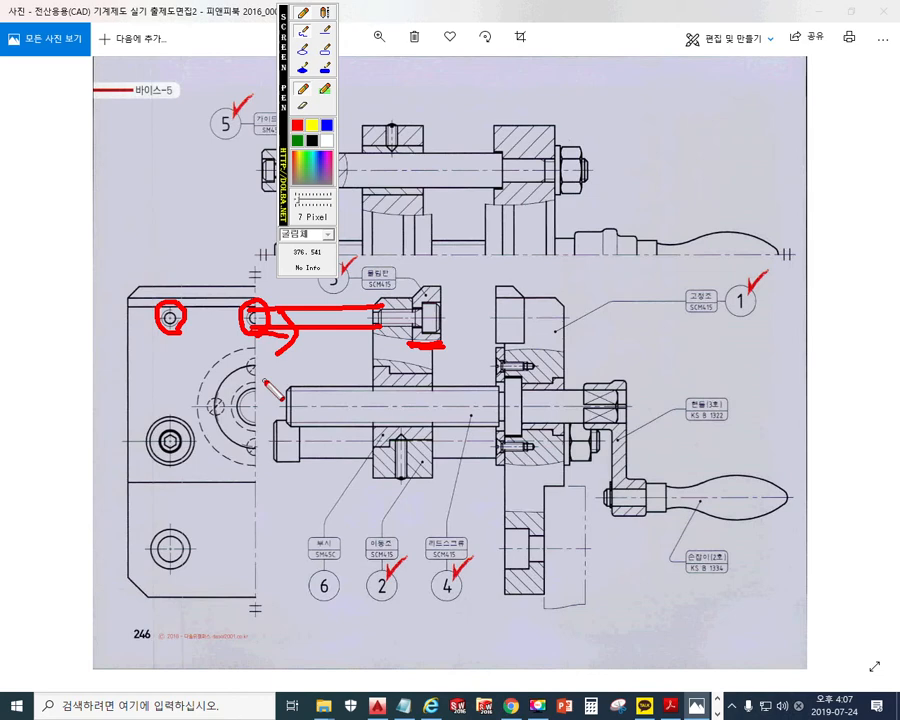
key(Escape)
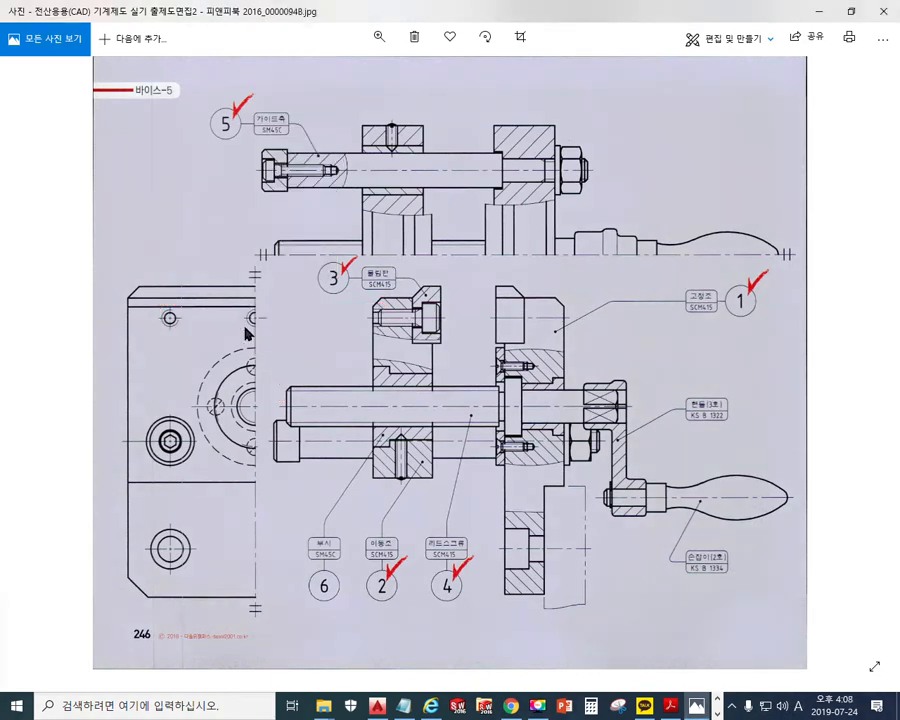
Draw lines showing the section-to-hole offset, clear them, and restore Photos to half screen
key(F12)
drag(252, 228, 264, 408)
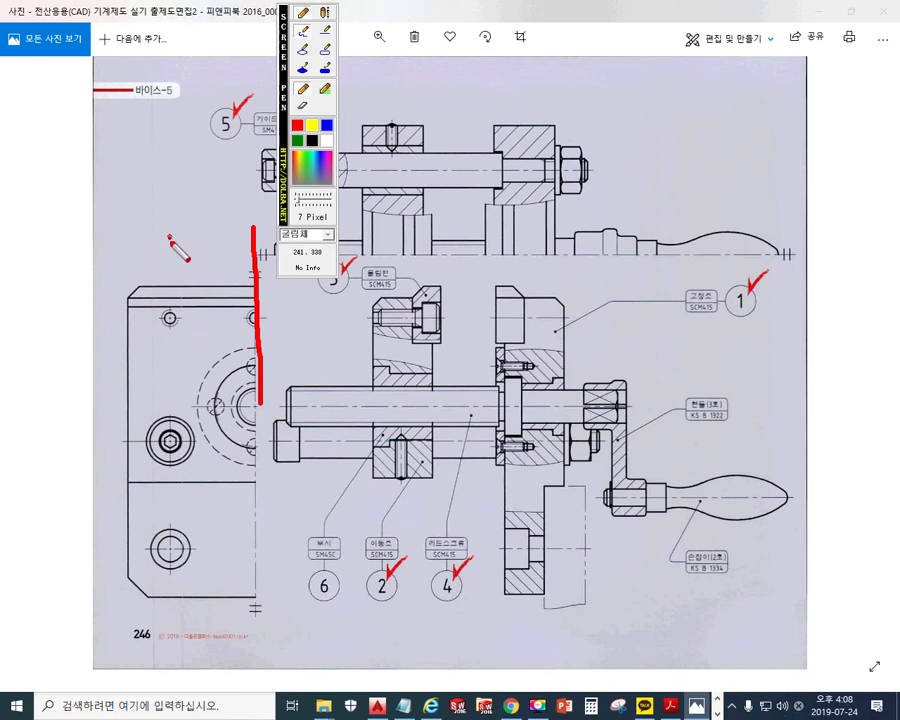
drag(170, 237, 172, 301)
mouse_move(185, 240)
mouse_down()
mouse_move(186, 280)
mouse_move(243, 262)
mouse_up()
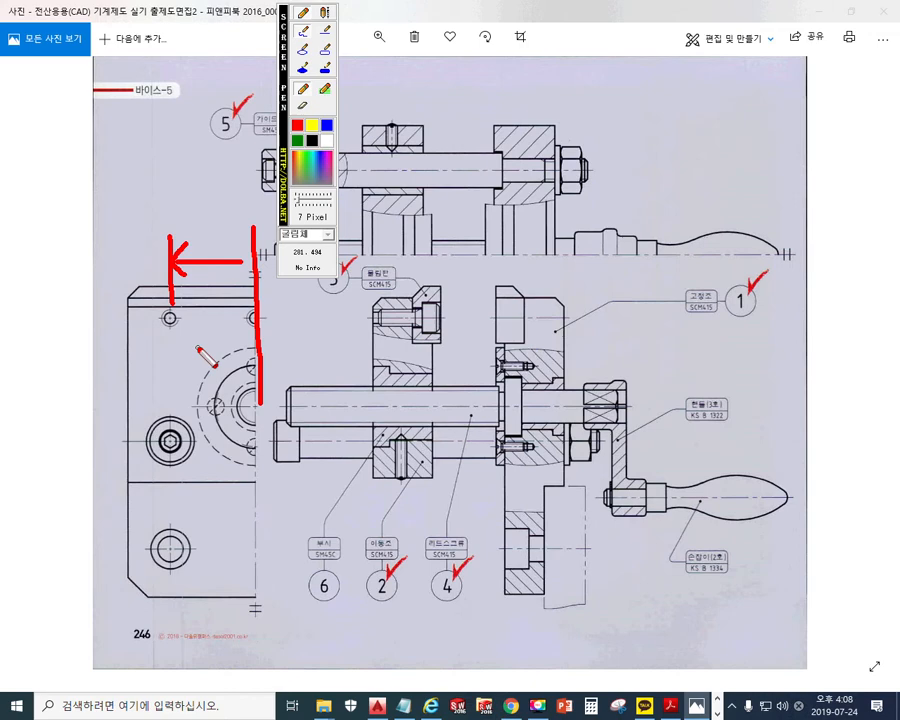
key(Escape)
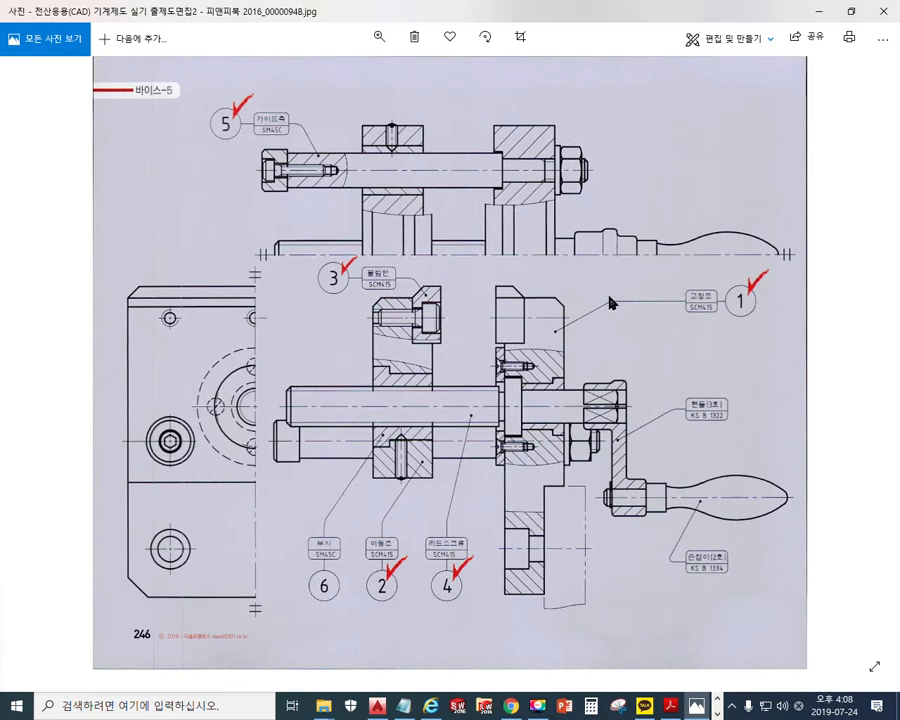
click(852, 14)
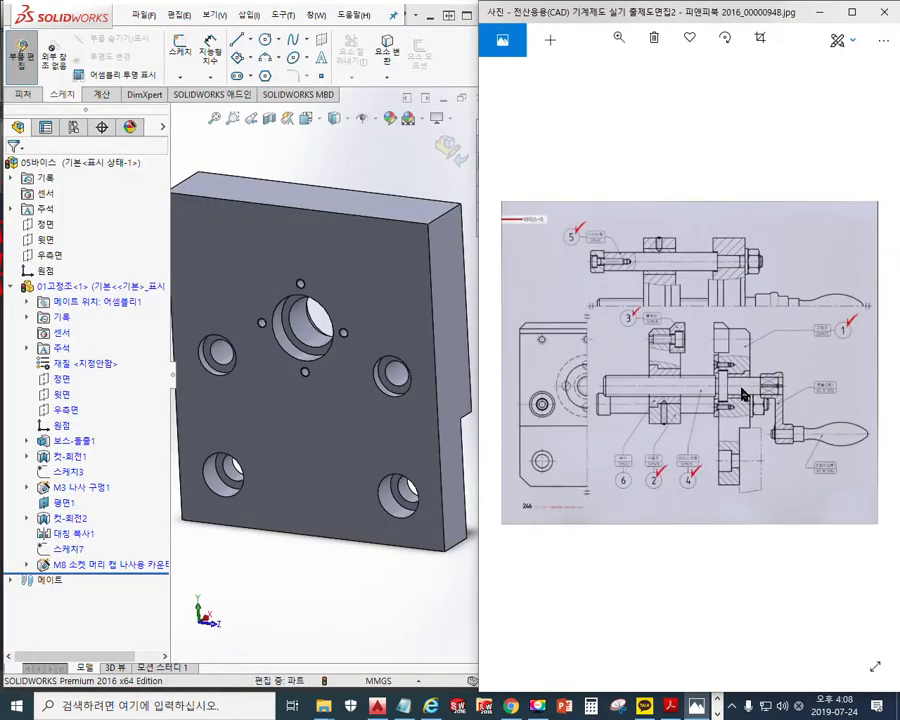
Circle 보스-돌출1 in red in the feature tree, then select that feature
click(253, 254)
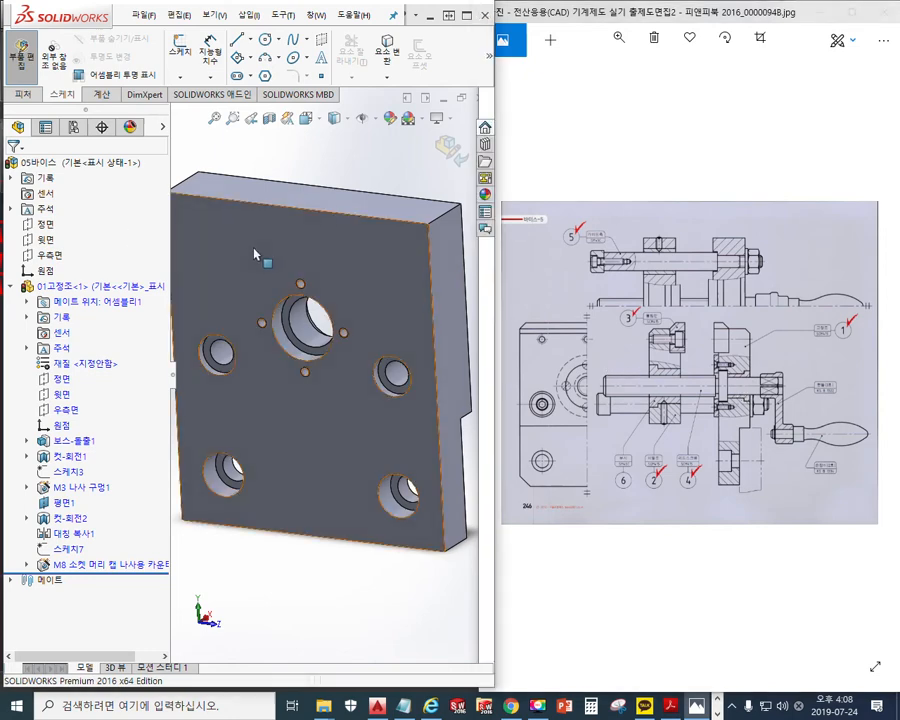
key(F12)
drag(283, 171, 845, 188)
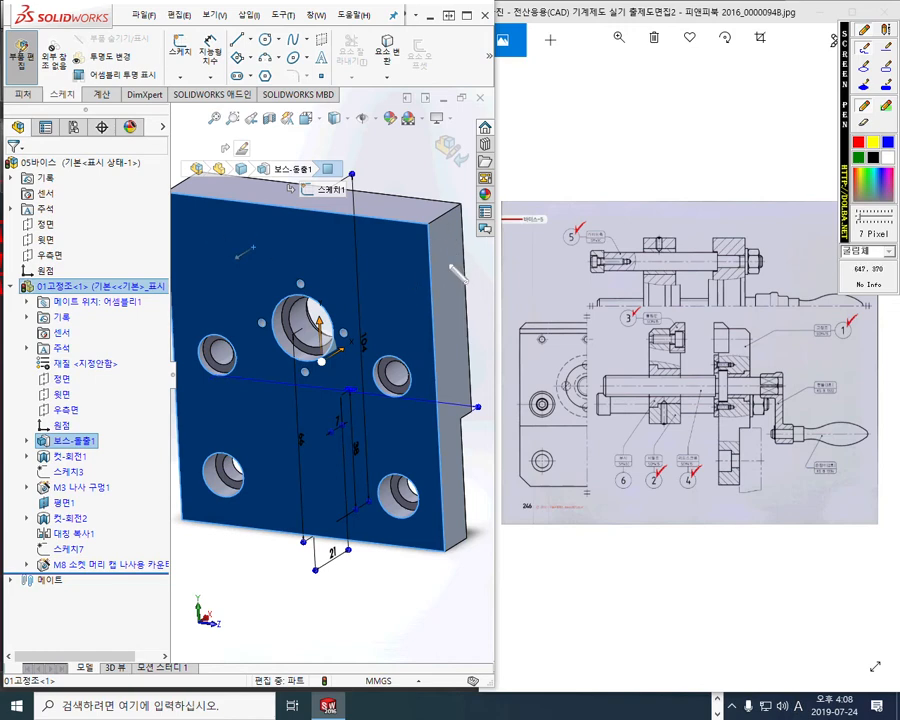
drag(448, 220, 428, 283)
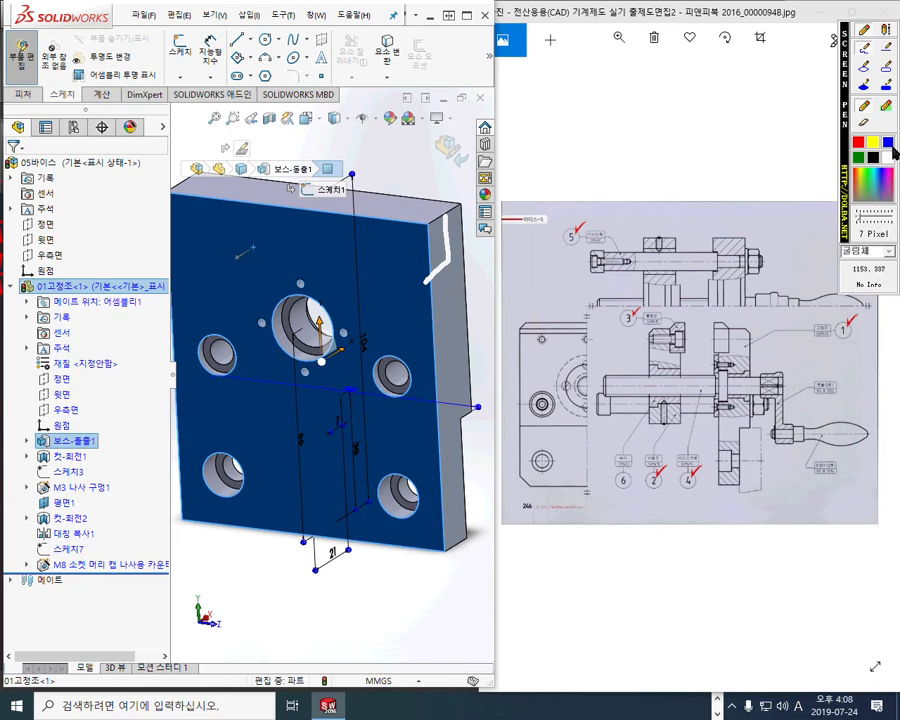
click(858, 139)
mouse_move(114, 446)
mouse_down()
mouse_move(90, 462)
mouse_move(25, 448)
mouse_move(116, 428)
mouse_move(114, 450)
mouse_up()
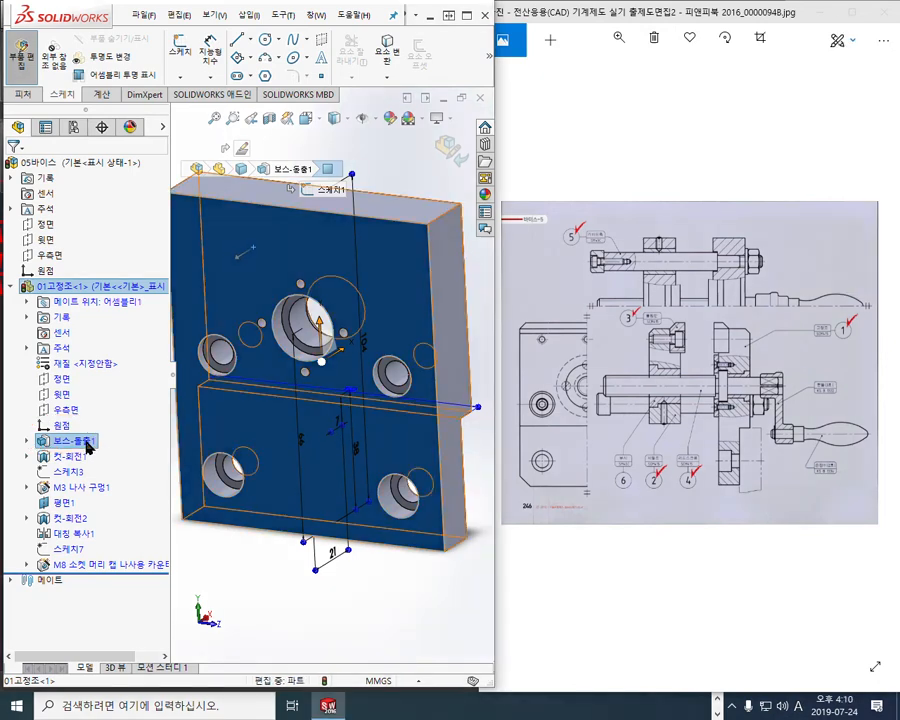
click(88, 447)
Edit the 보스-돌출1 sketch and view it Normal To, zoomed toward the top edge
click(126, 408)
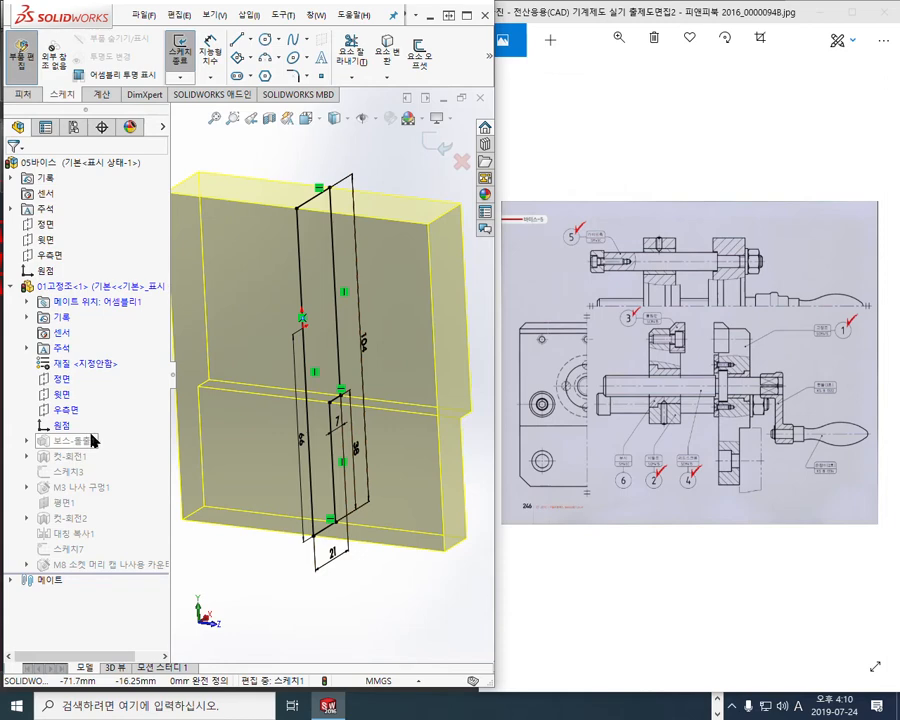
key(ctrl+8)
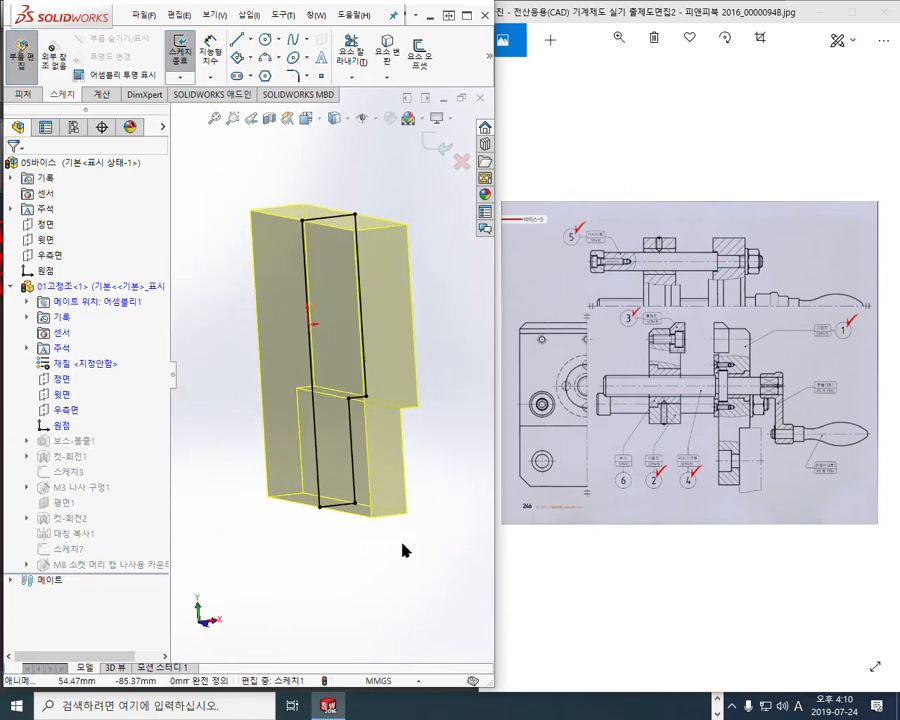
scroll(338, 285, down, 3)
scroll(338, 290, down, 1)
ctrl+middle_drag(321, 338, 336, 308)
Sketch the planned notch outline with the pen, mark the profile edge, then clear it
key(l)
mouse_move(254, 168)
mouse_down()
mouse_move(249, 346)
mouse_move(336, 214)
mouse_move(335, 194)
mouse_up()
drag(254, 193, 336, 193)
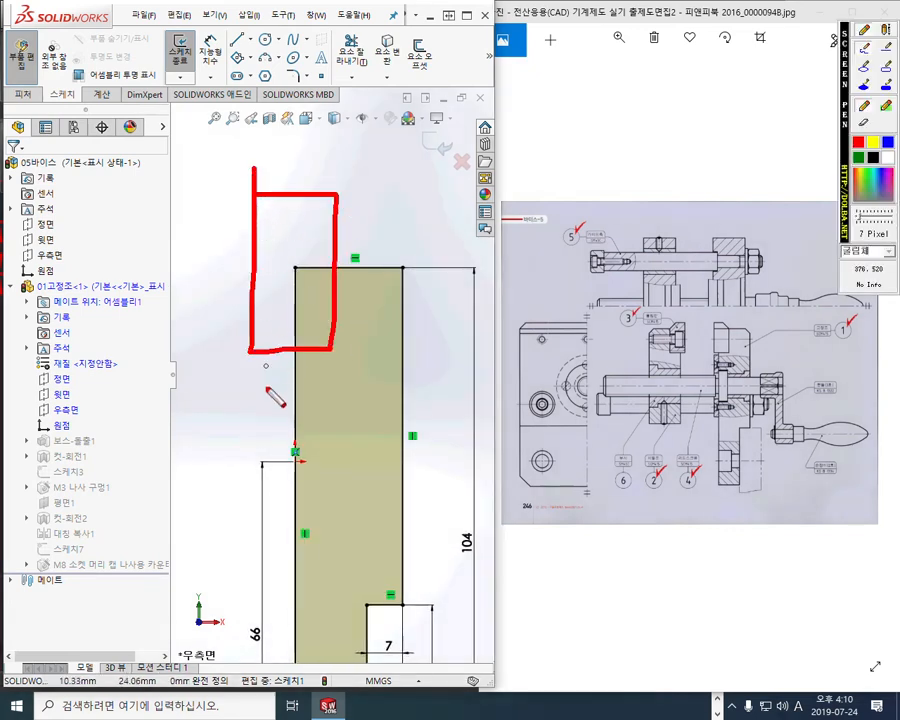
click(889, 141)
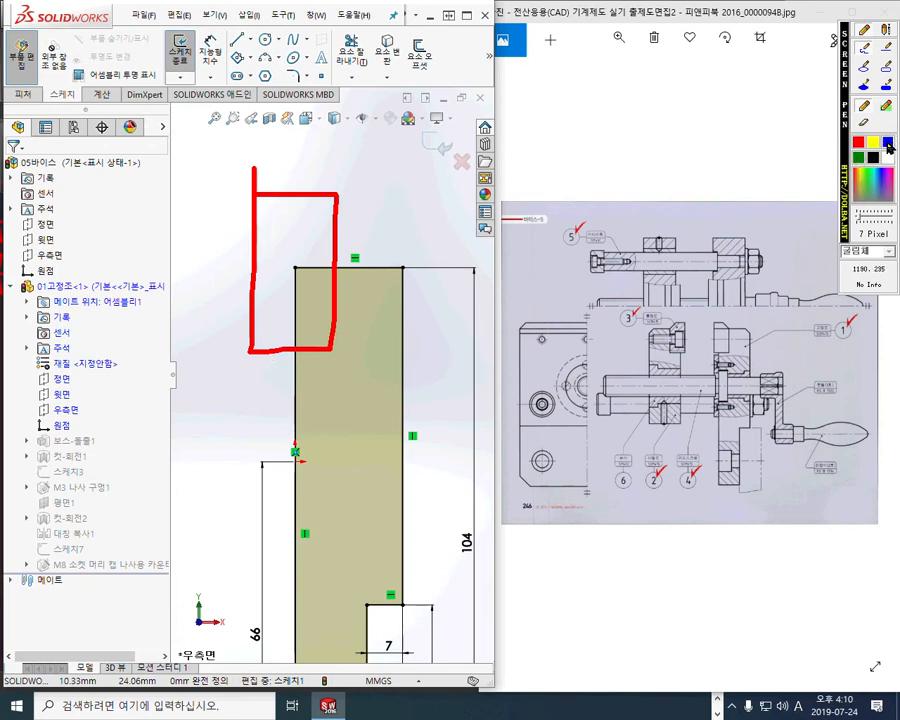
mouse_move(334, 268)
mouse_down()
mouse_move(332, 346)
mouse_move(290, 349)
mouse_up()
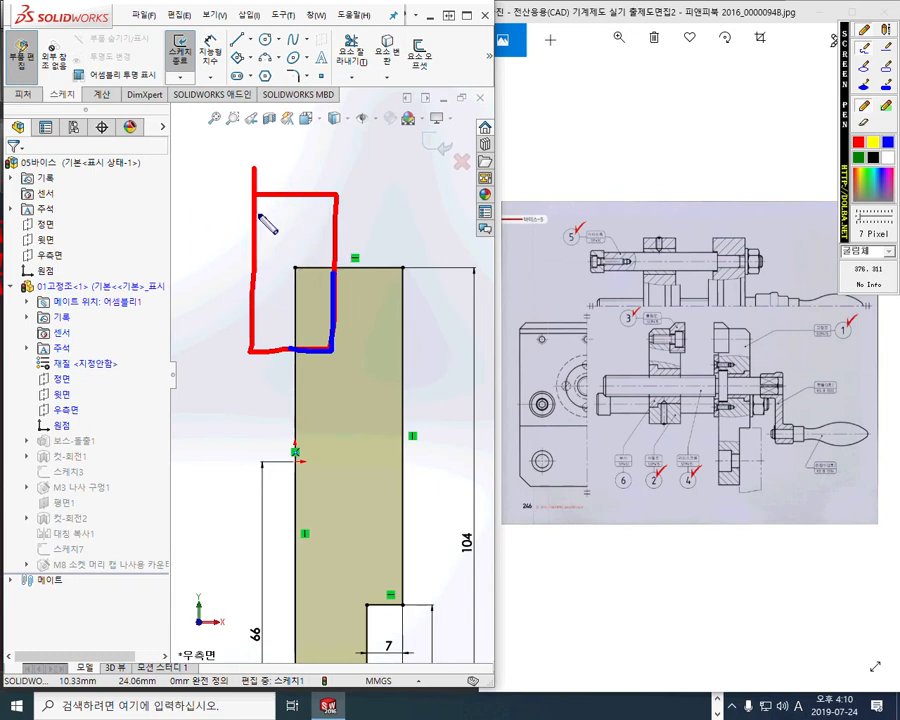
key(Escape)
Draw a corner rectangle from above the part into the profile's top-left corner
right_drag(236, 180, 236, 343)
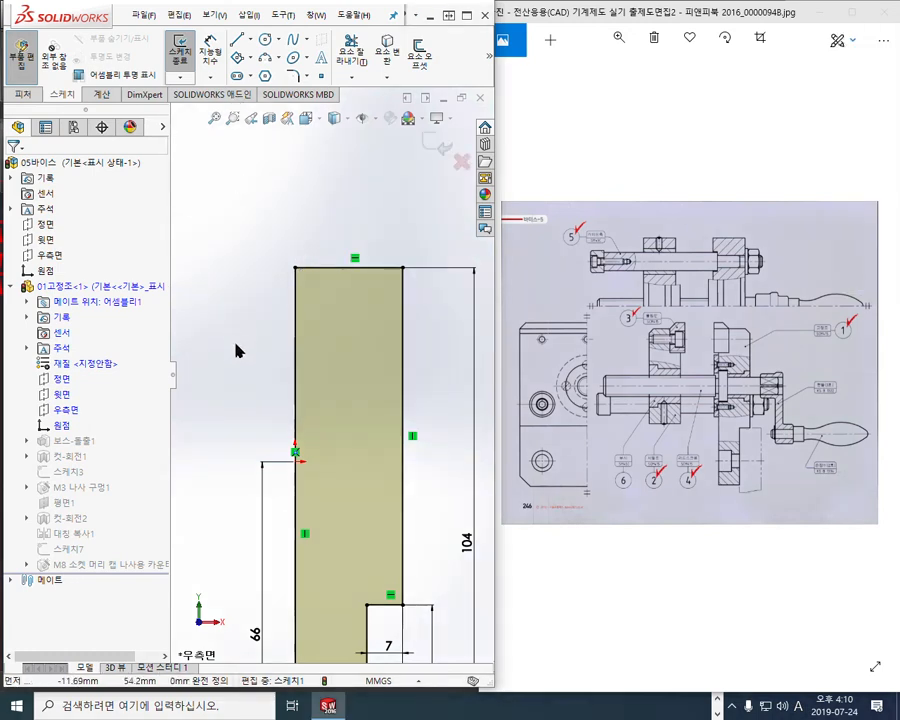
click(254, 196)
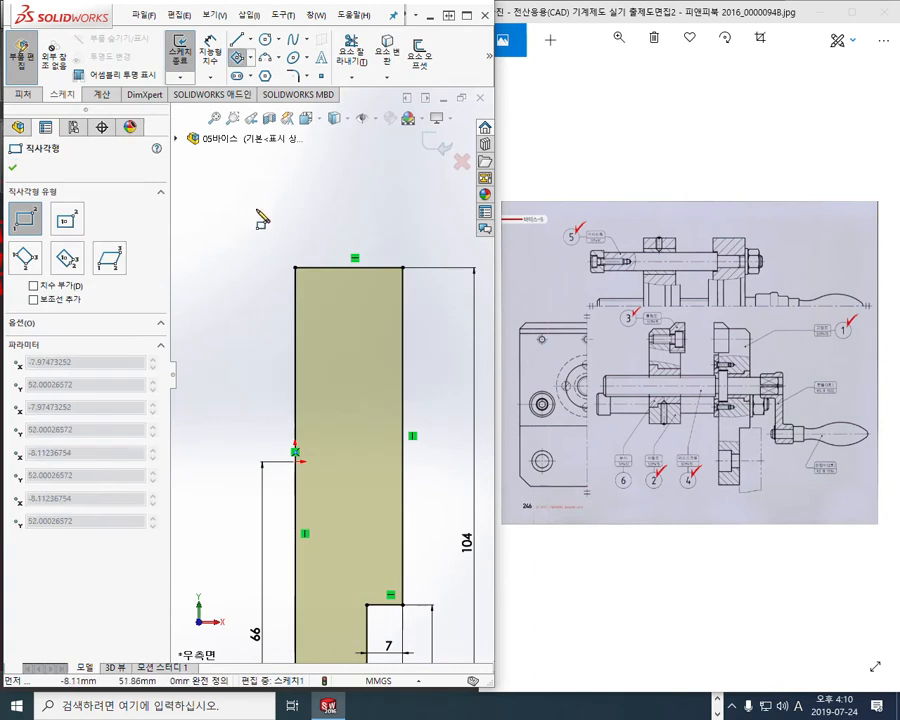
click(337, 336)
right_click(403, 248)
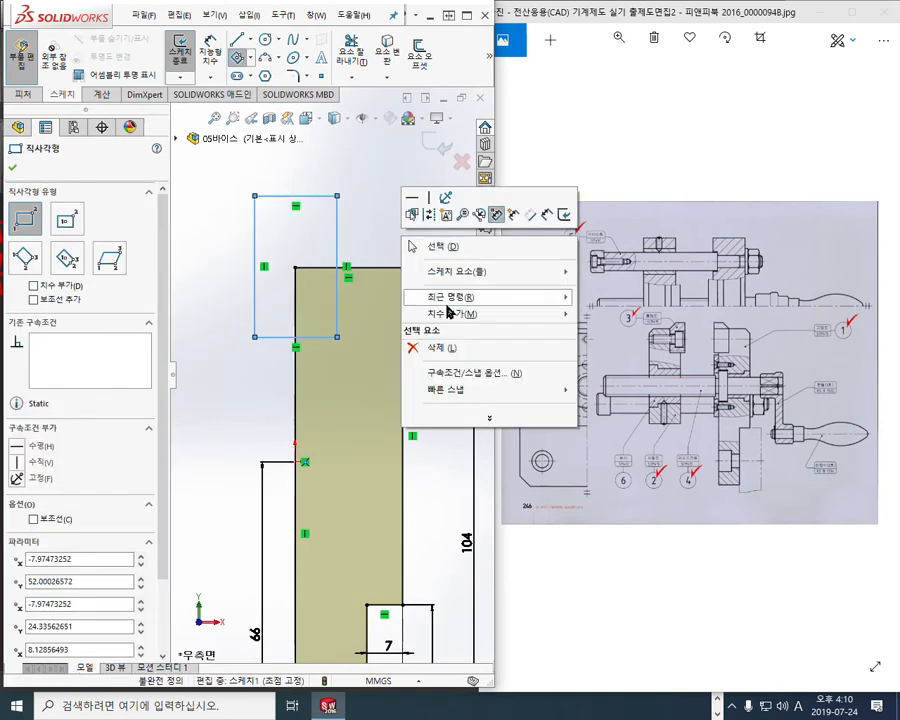
click(454, 244)
right_click(417, 215)
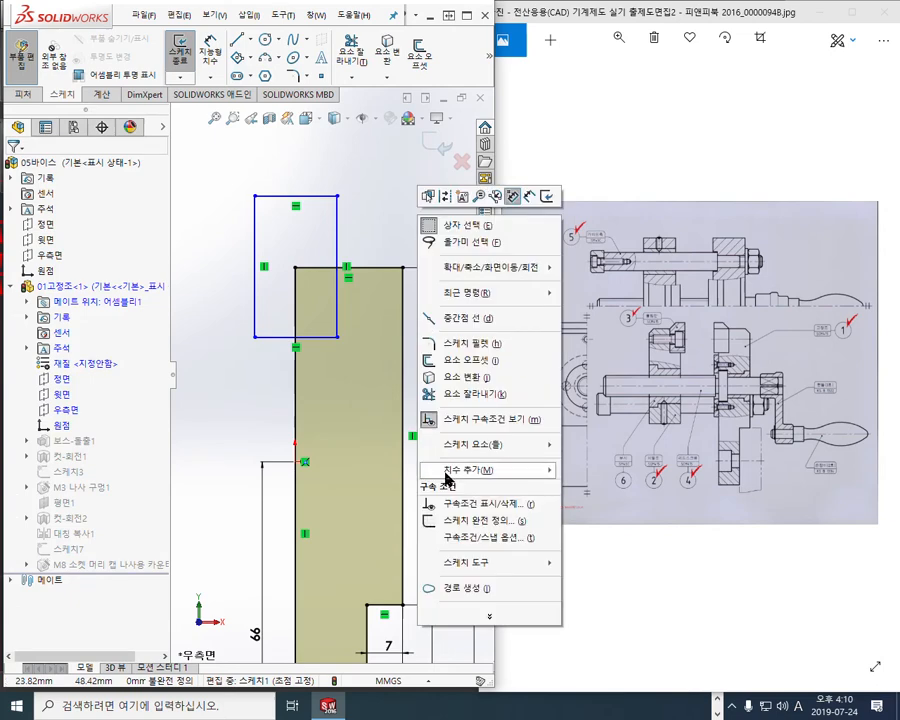
Power-trim the rectangle's excess edges to leave a step in the profile's top-left corner
click(475, 395)
mouse_move(352, 178)
mouse_down()
mouse_move(300, 190)
mouse_move(244, 274)
mouse_move(262, 354)
mouse_move(259, 304)
mouse_move(301, 301)
mouse_move(321, 217)
mouse_move(280, 332)
mouse_move(220, 346)
mouse_up()
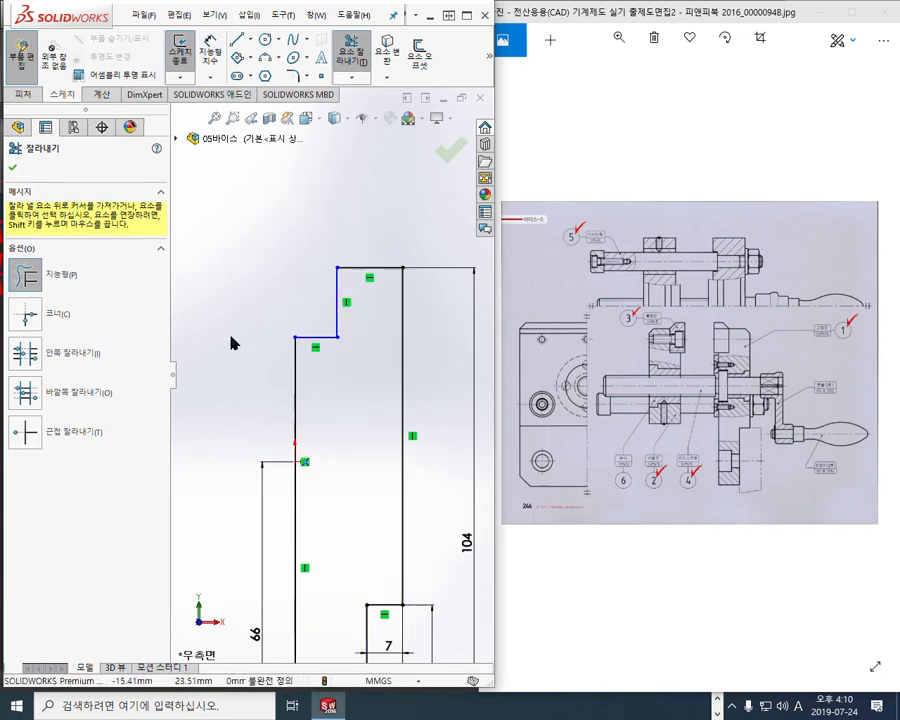
right_click(390, 422)
click(510, 392)
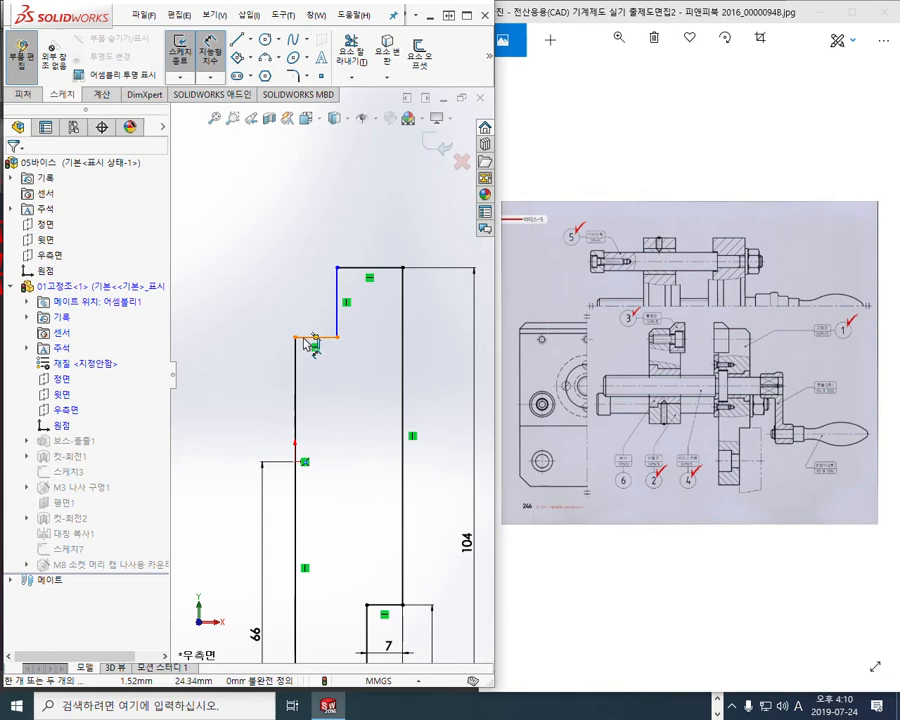
Dimension the step at 16 mm deep and 7 mm wide
click(304, 339)
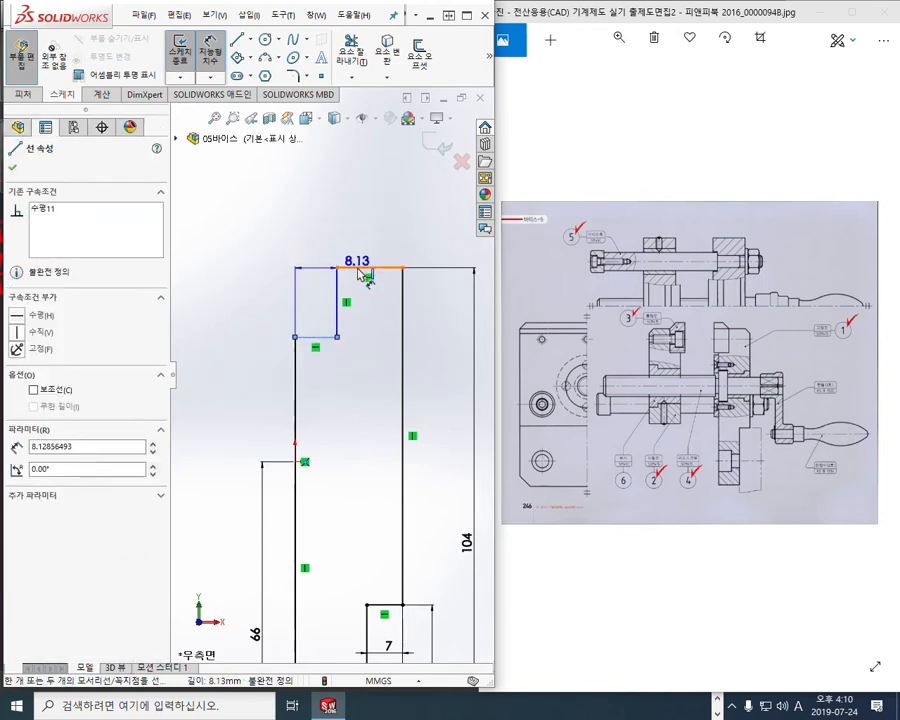
click(359, 267)
click(272, 312)
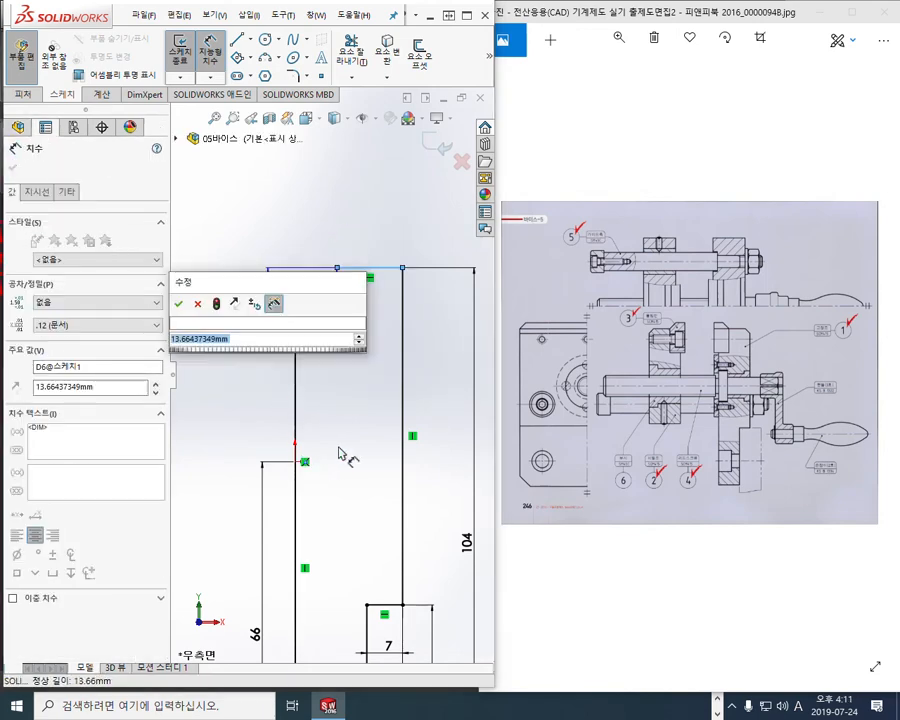
text(16)
key(Return)
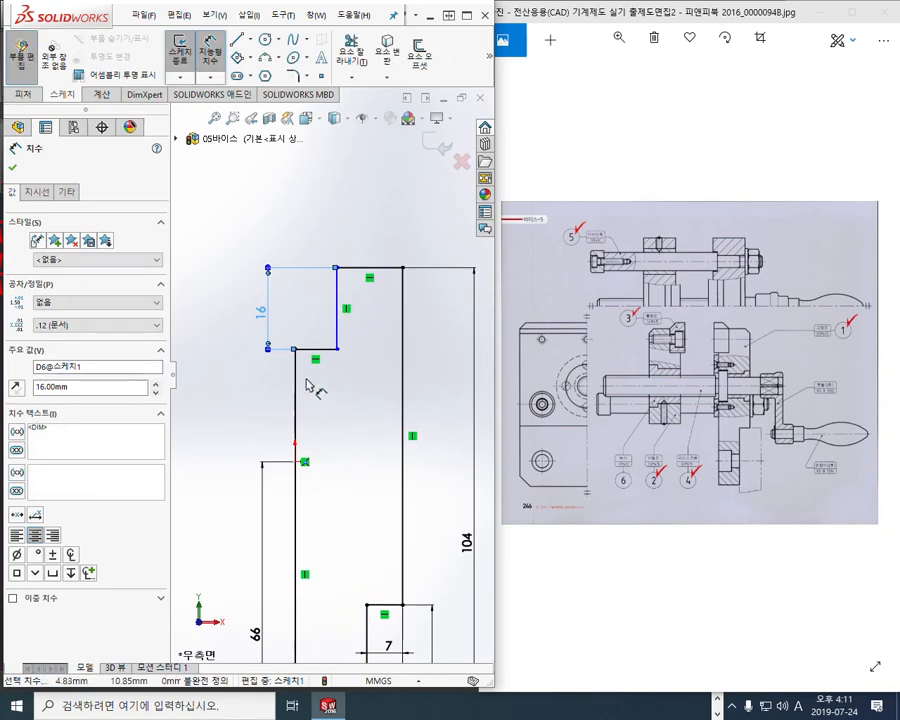
click(295, 360)
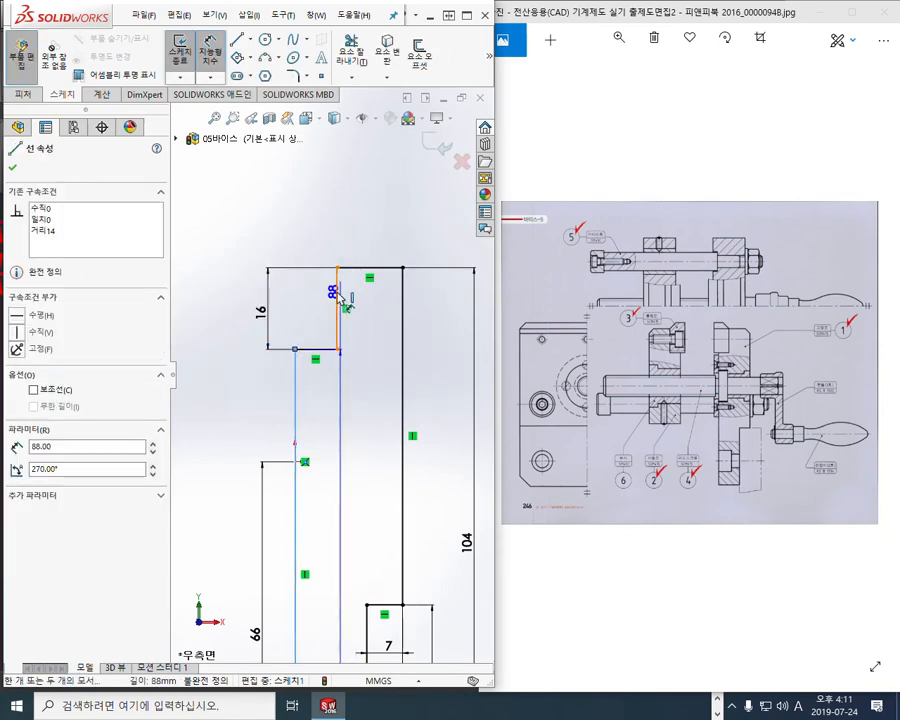
click(320, 218)
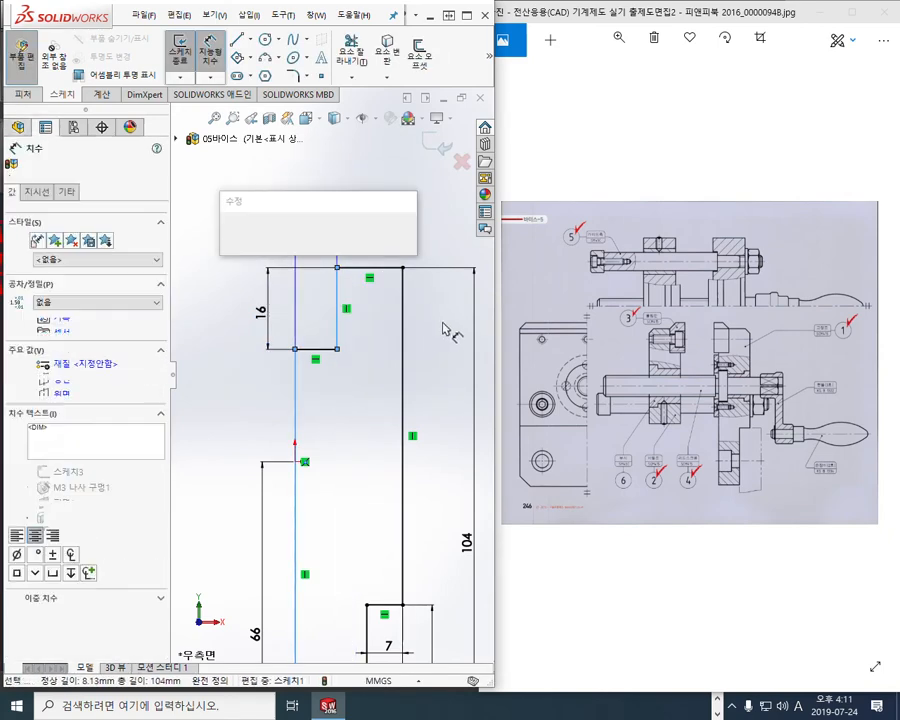
text(7)
key(Return)
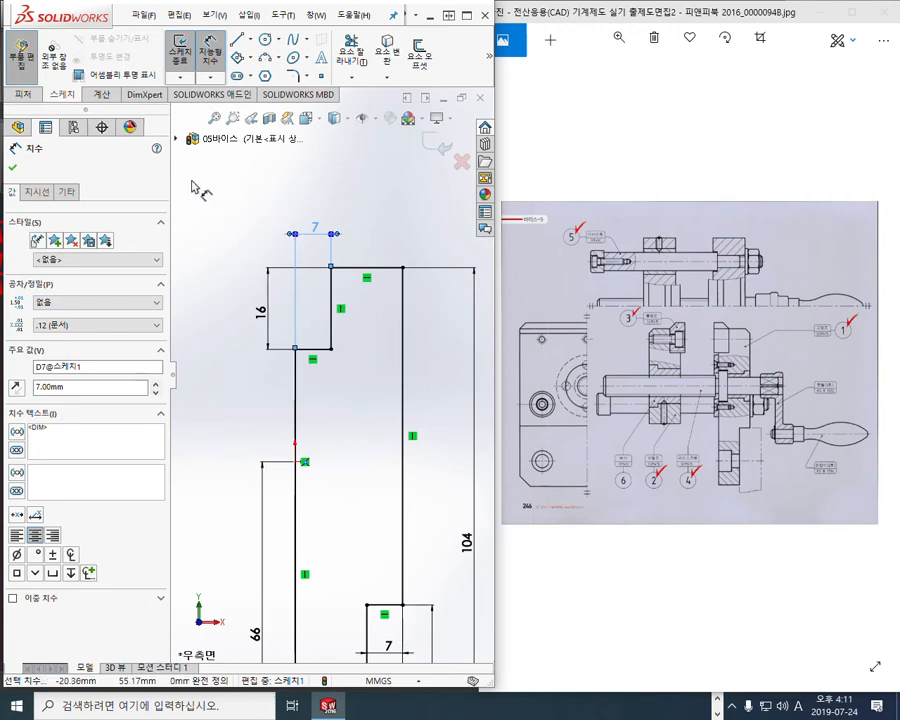
Exit the sketch to rebuild the base extrusion with the step
right_click(207, 189)
click(257, 251)
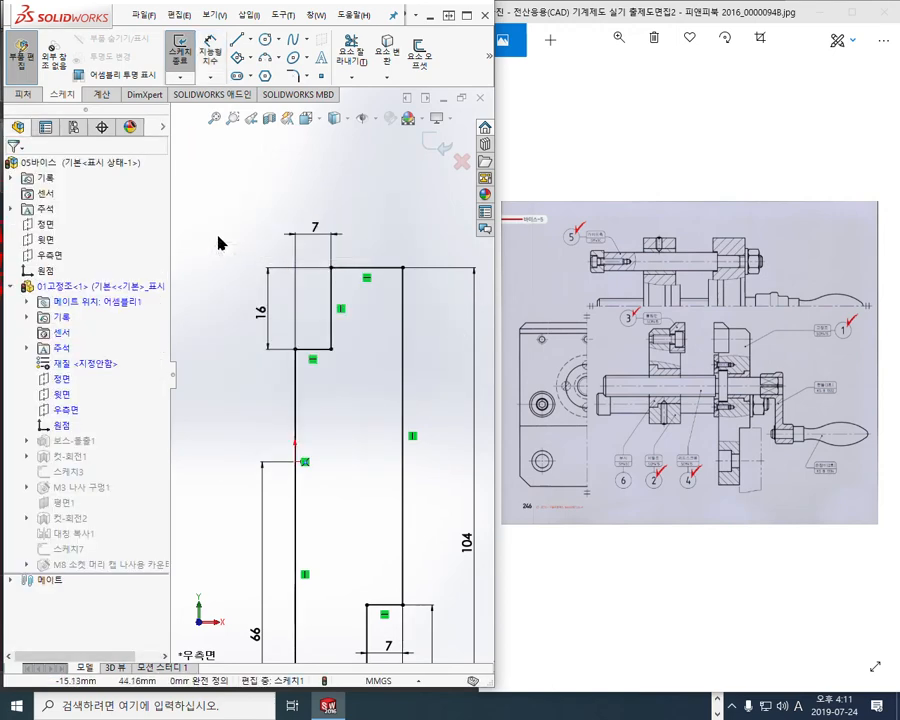
right_click(218, 236)
click(350, 219)
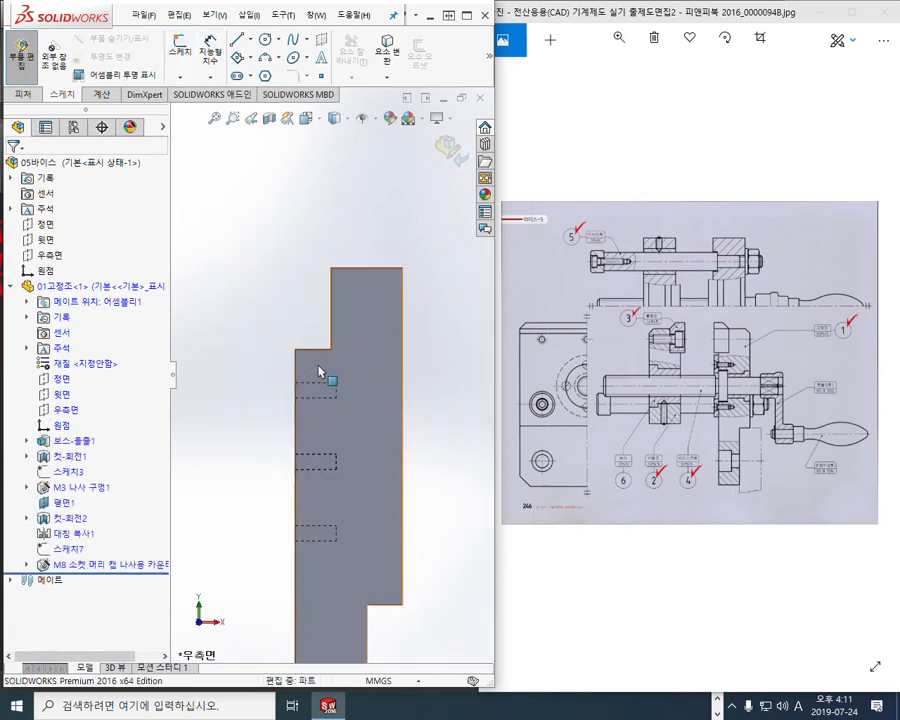
Fit the part in isometric view, orbit it, and try selecting the front and ledge faces
key(ctrl+7)
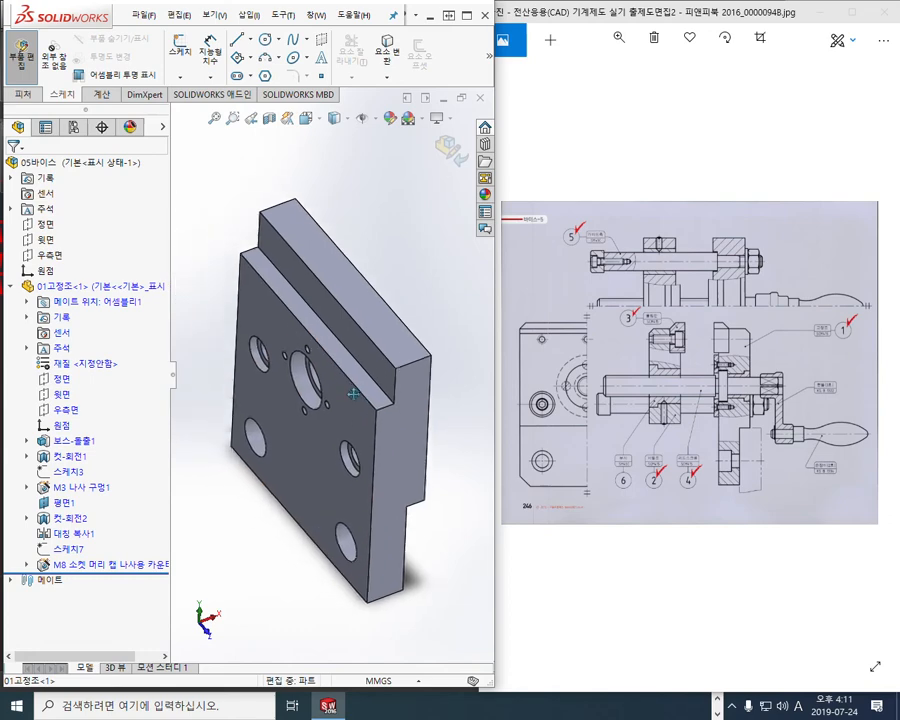
middle_drag(340, 446, 325, 402)
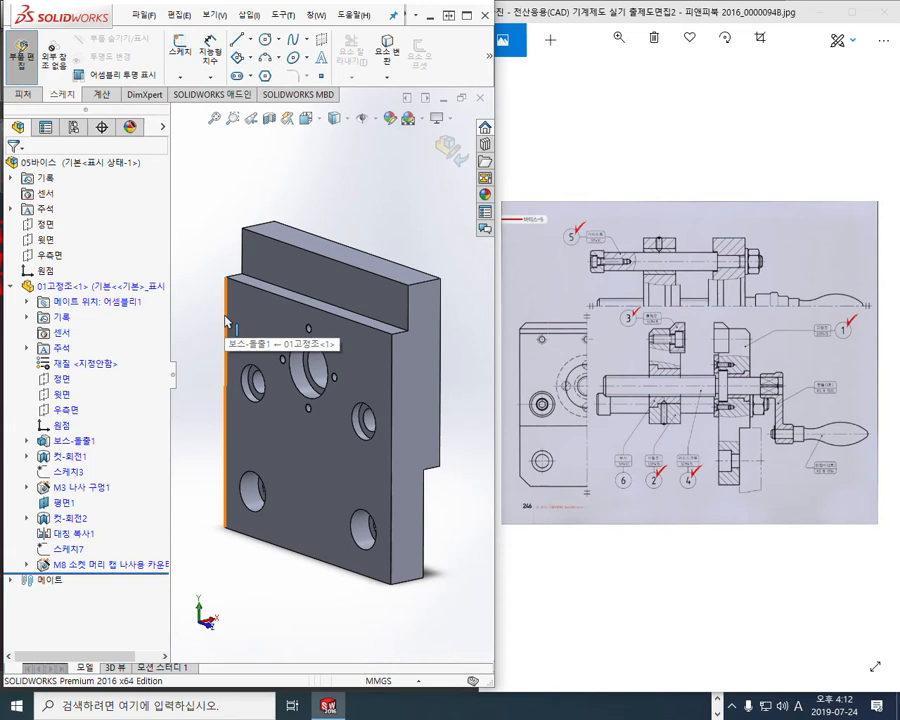
click(285, 420)
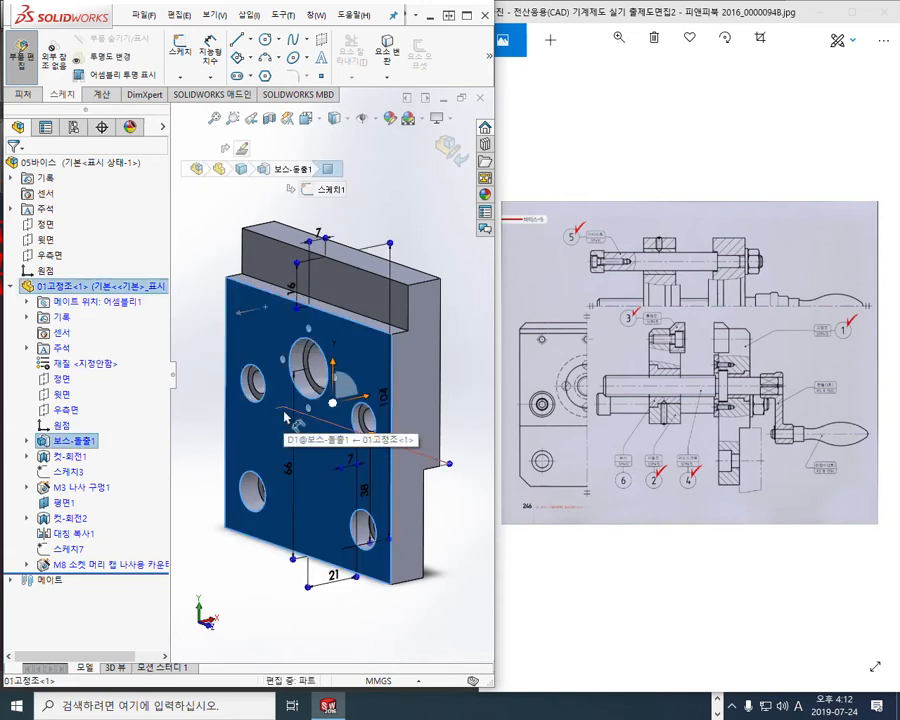
click(265, 275)
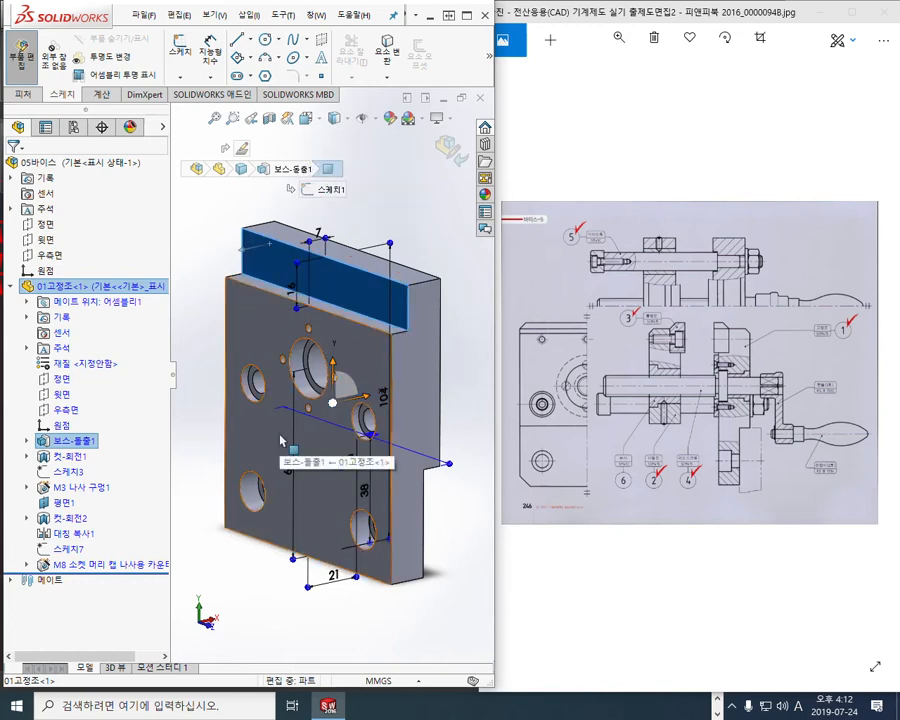
click(285, 396)
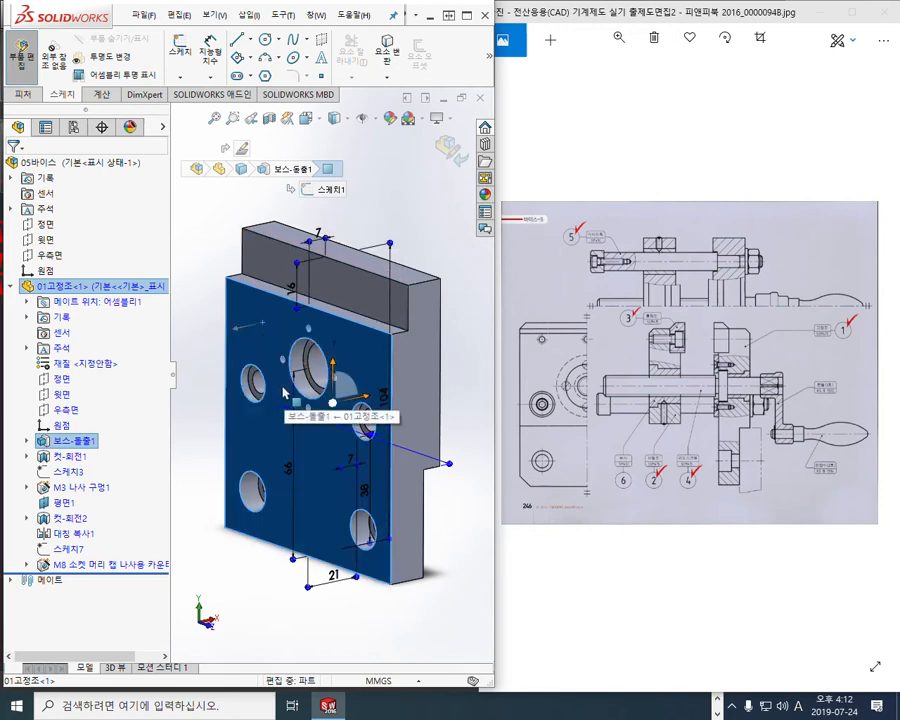
Select the top ledge face and mark it with pen strokes, then clear the annotations
key(F9)
drag(233, 261, 344, 225)
drag(316, 290, 388, 244)
drag(360, 306, 443, 273)
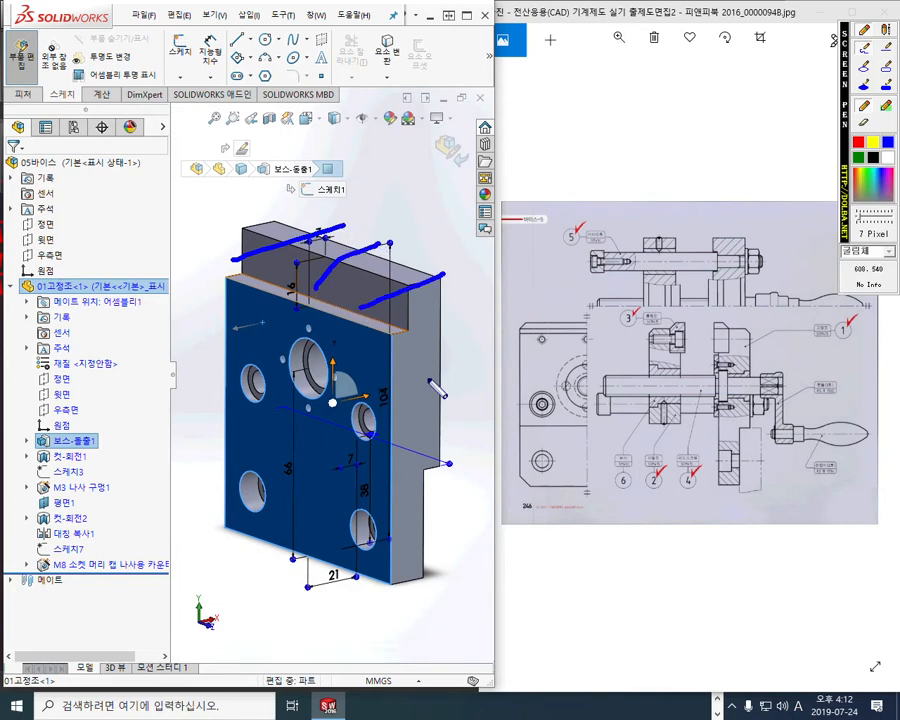
key(F9)
click(280, 258)
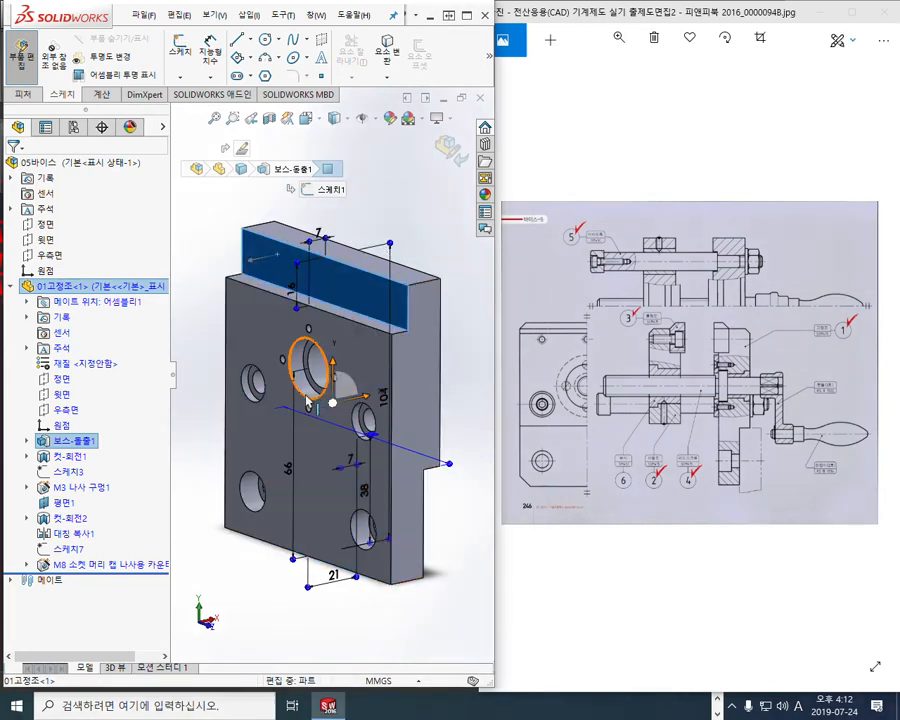
key(F9)
drag(258, 259, 336, 234)
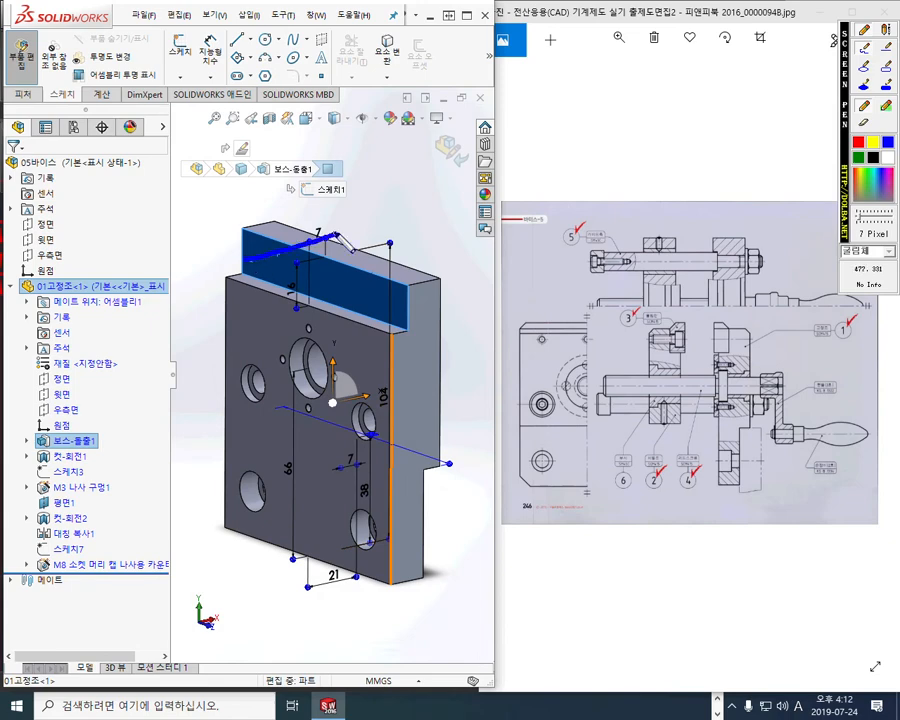
drag(285, 287, 385, 257)
drag(363, 298, 432, 275)
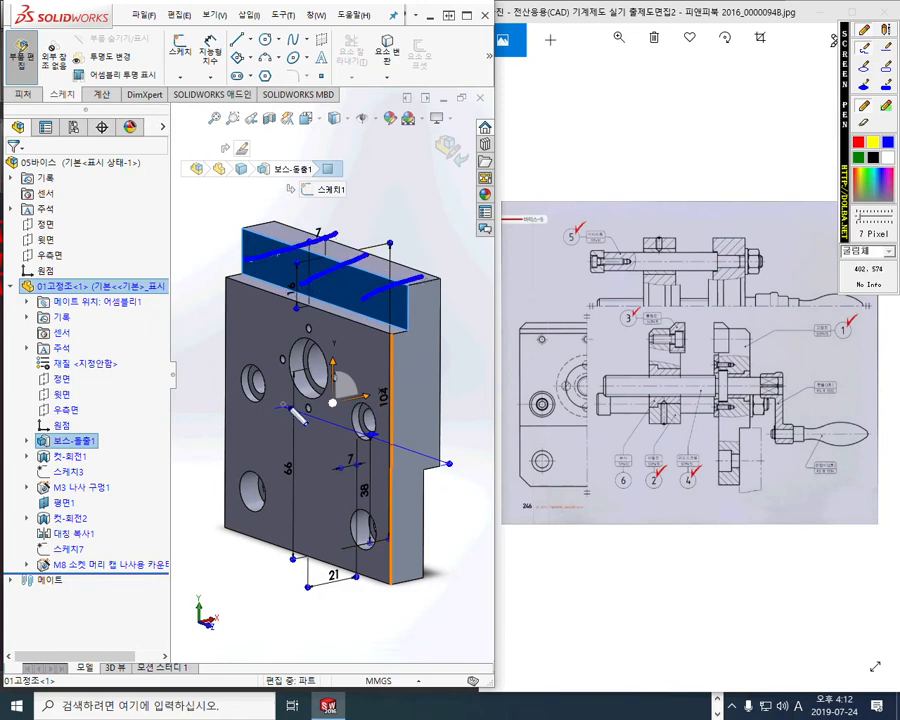
key(Escape)
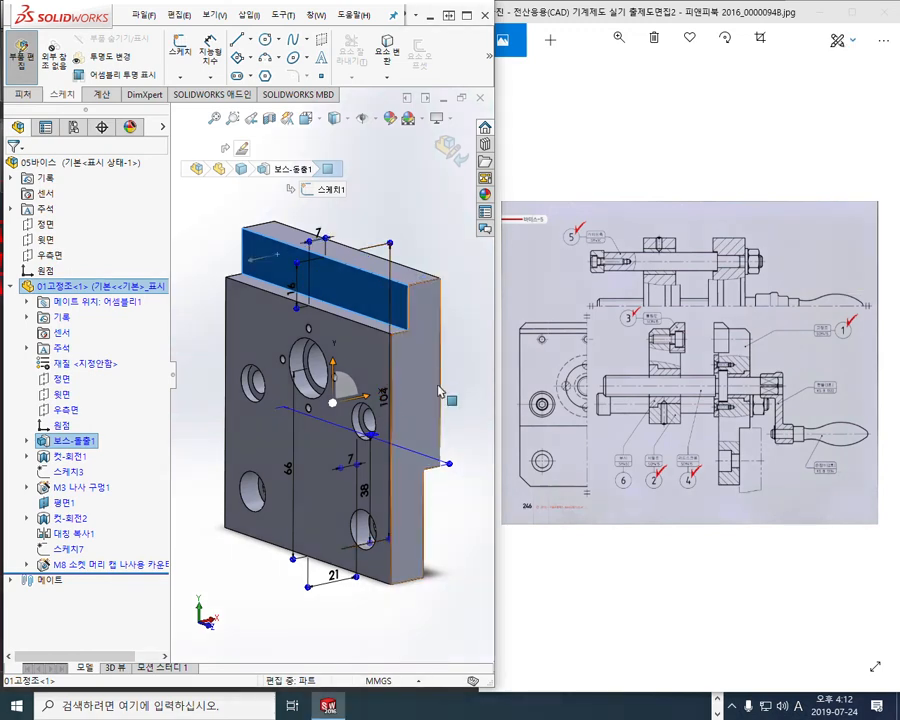
Show 보스-돌출1's sketch dimensions and pick the top ledge face
click(475, 380)
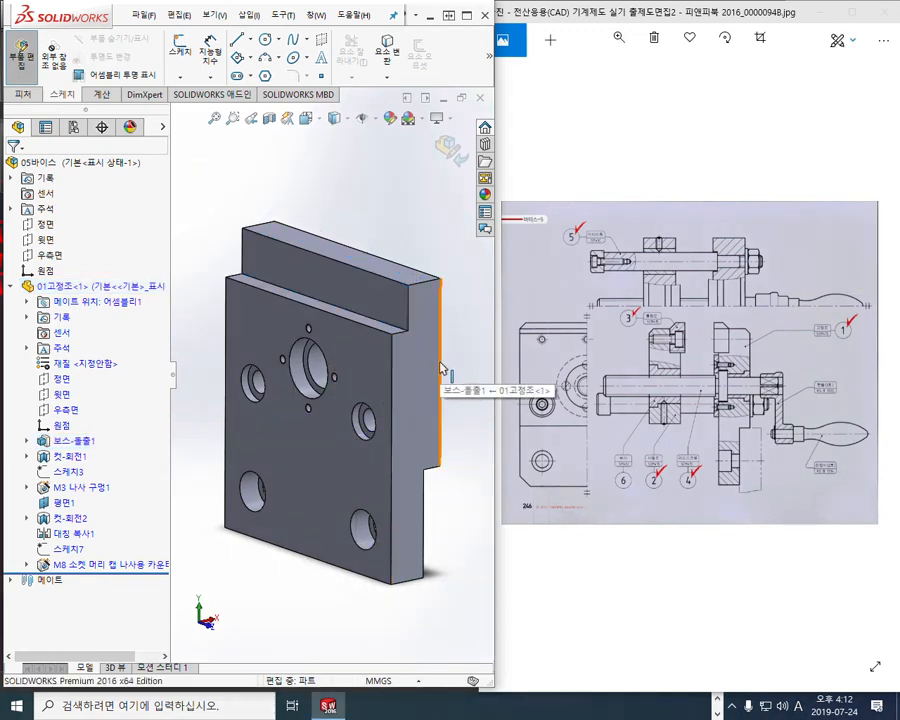
double_click(262, 317)
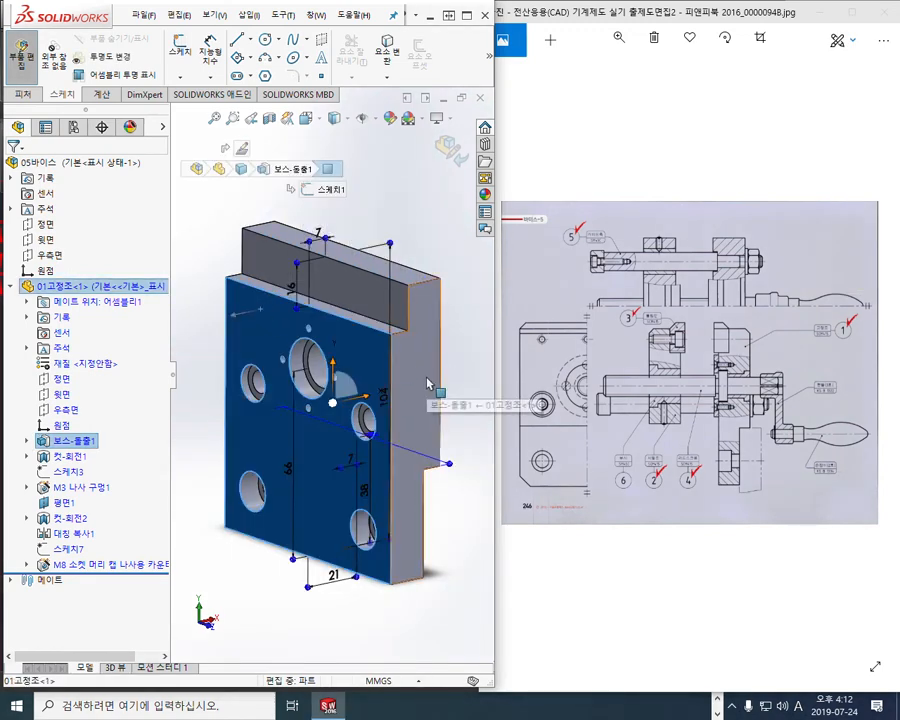
click(372, 289)
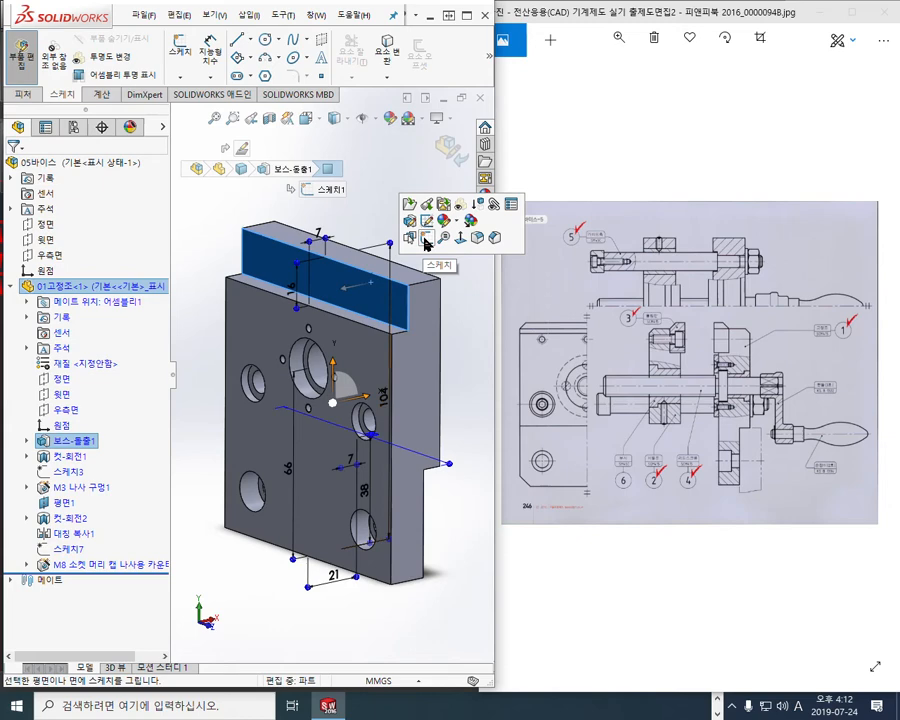
Start a new sketch on the top ledge face and view it Normal To
click(426, 243)
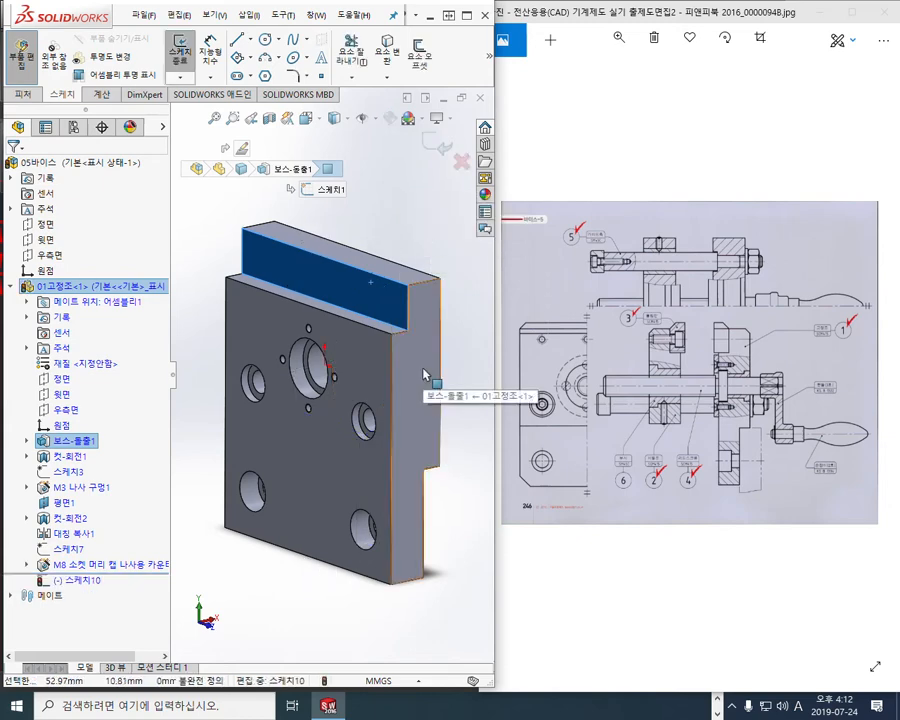
key(ctrl+8)
ctrl+middle_drag(376, 383, 376, 420)
click(435, 267)
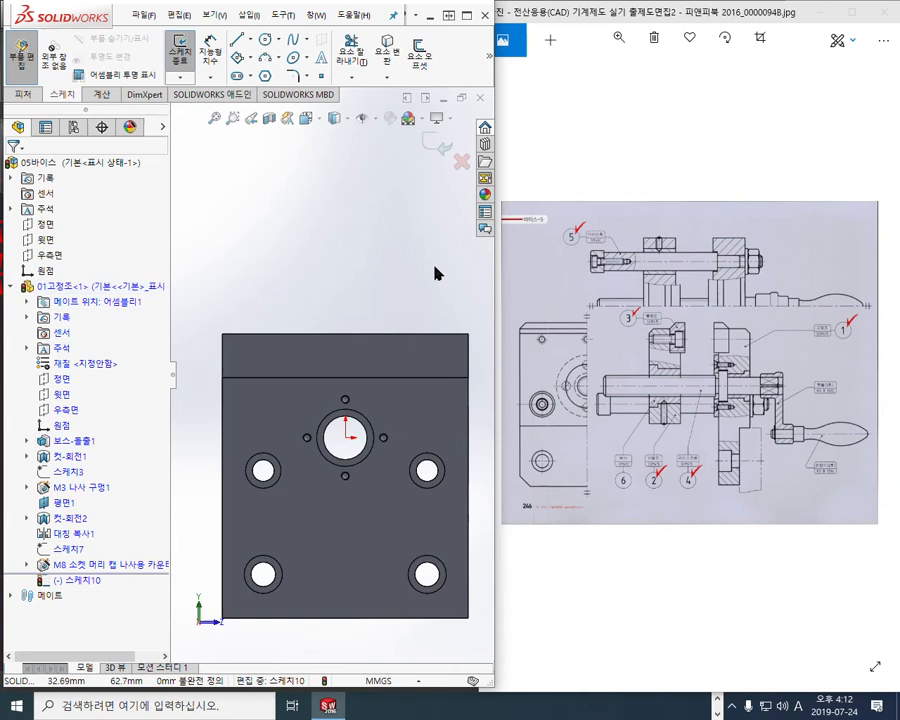
Ink the centre line and the two hole locations with the pen, then clear it
key(F12)
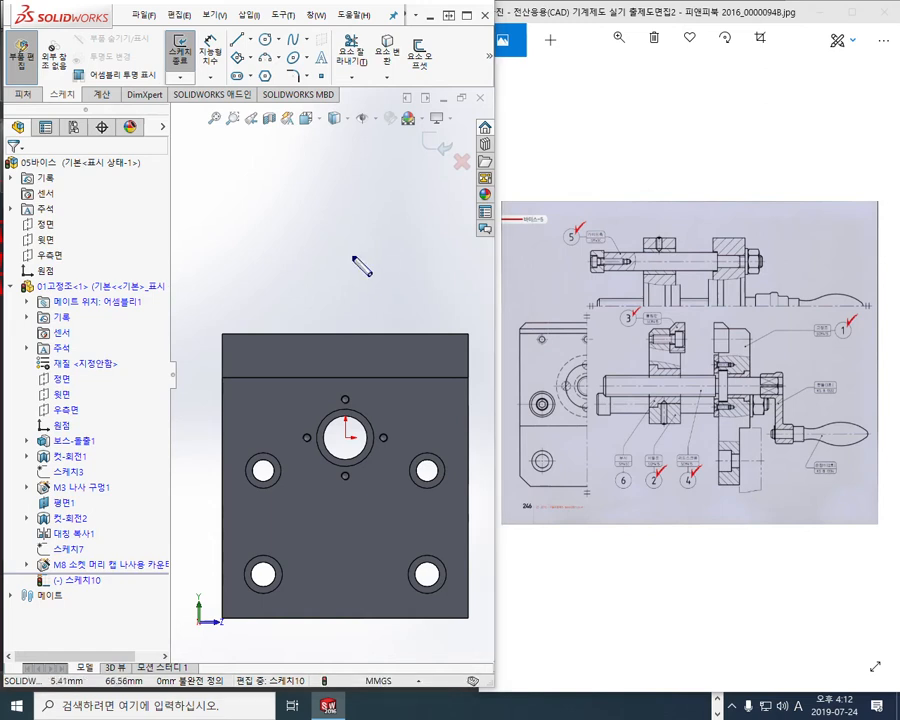
drag(348, 232, 349, 277)
click(348, 312)
drag(345, 378, 345, 398)
click(283, 305)
click(413, 302)
drag(291, 316, 291, 318)
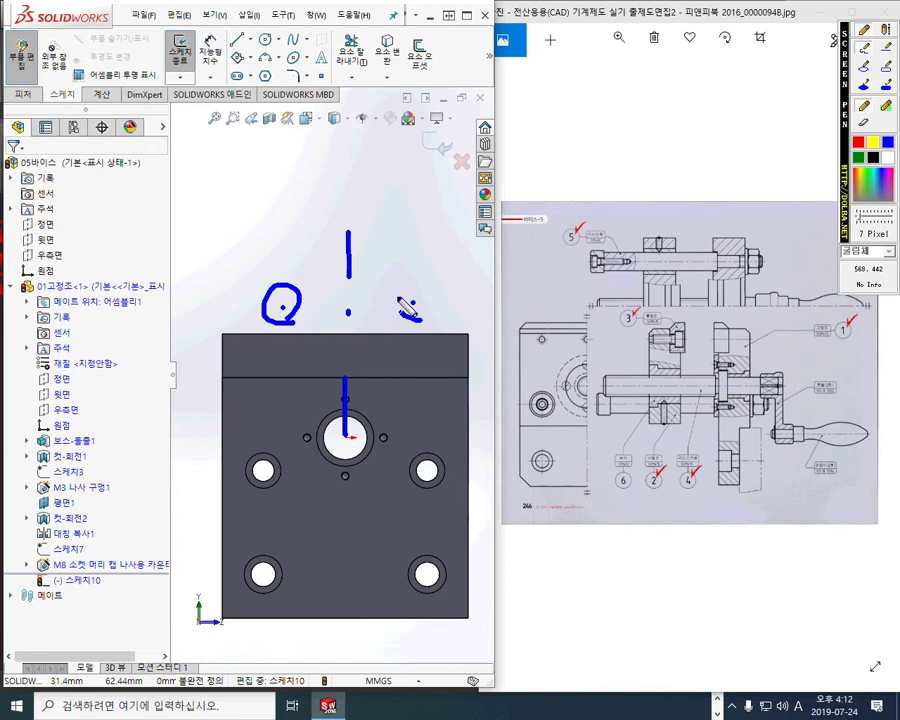
drag(424, 292, 421, 320)
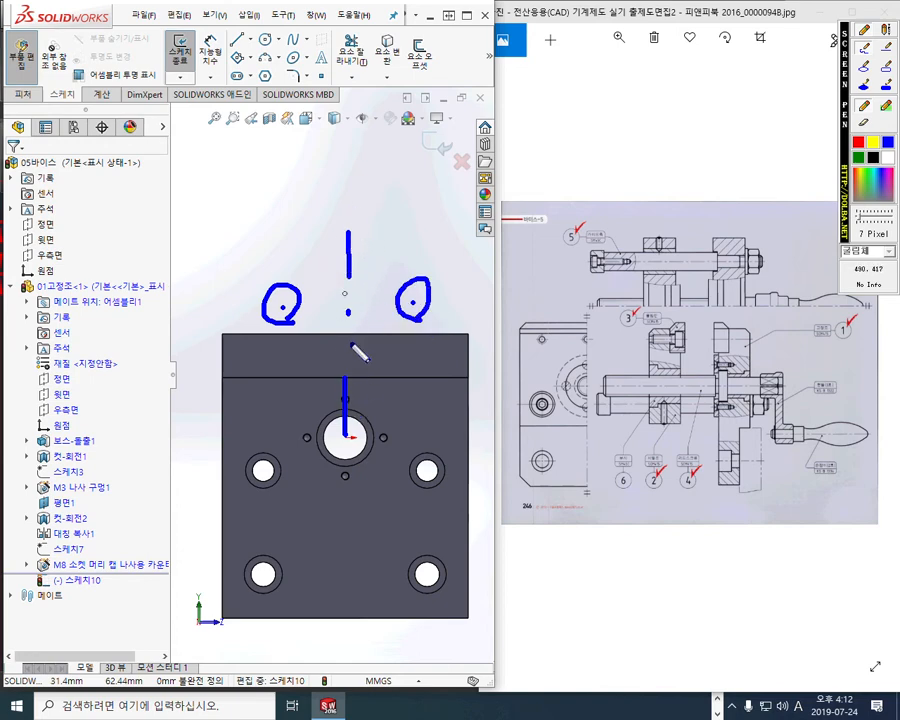
key(Escape)
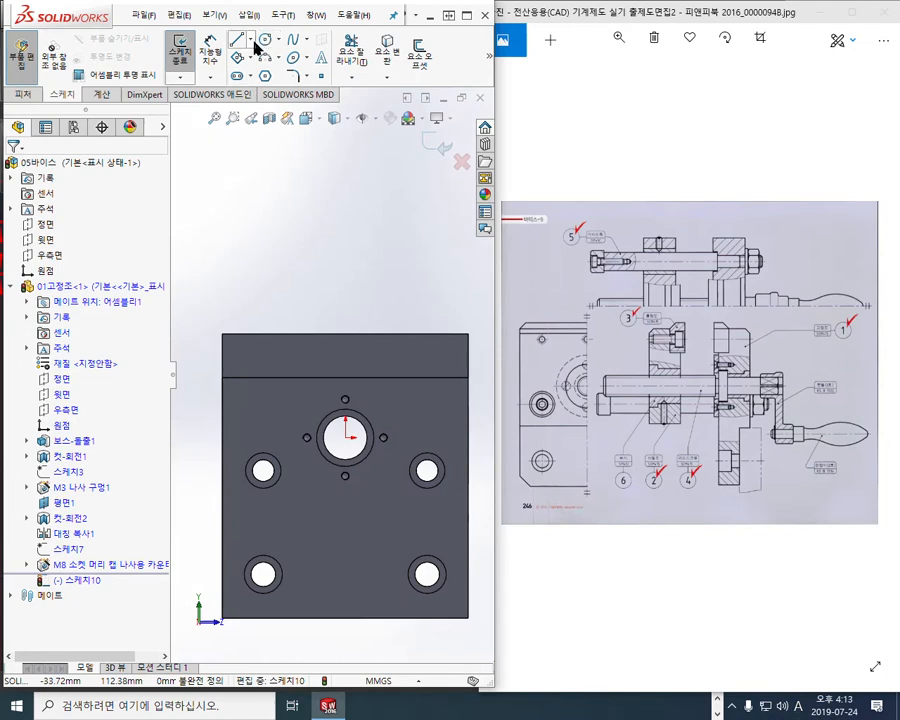
Draw a vertical centerline down to the plate's top edge
click(250, 40)
click(263, 77)
click(316, 208)
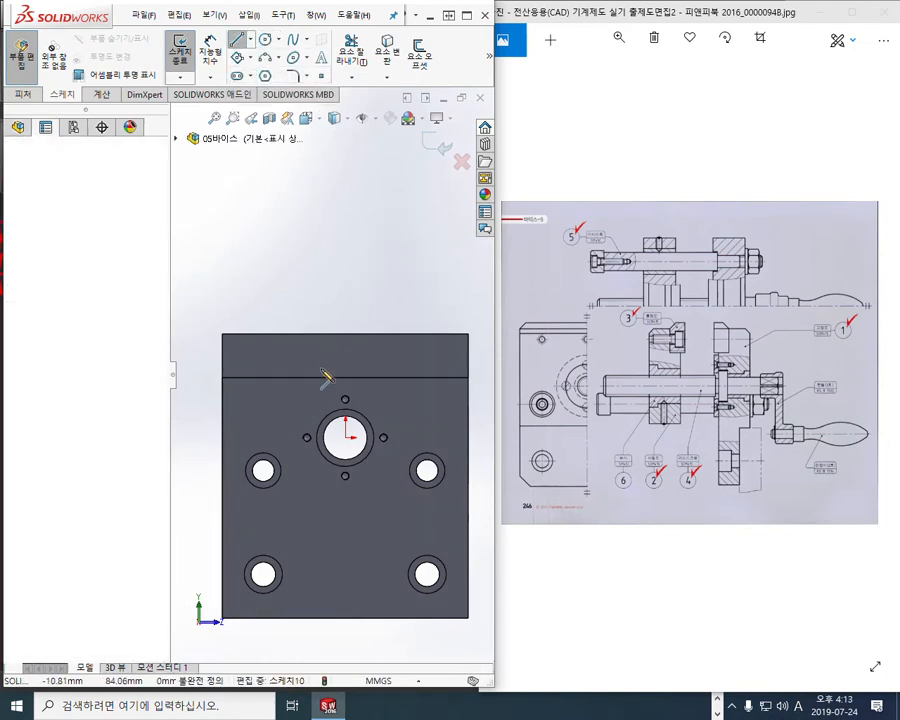
click(316, 363)
right_click(388, 232)
click(402, 238)
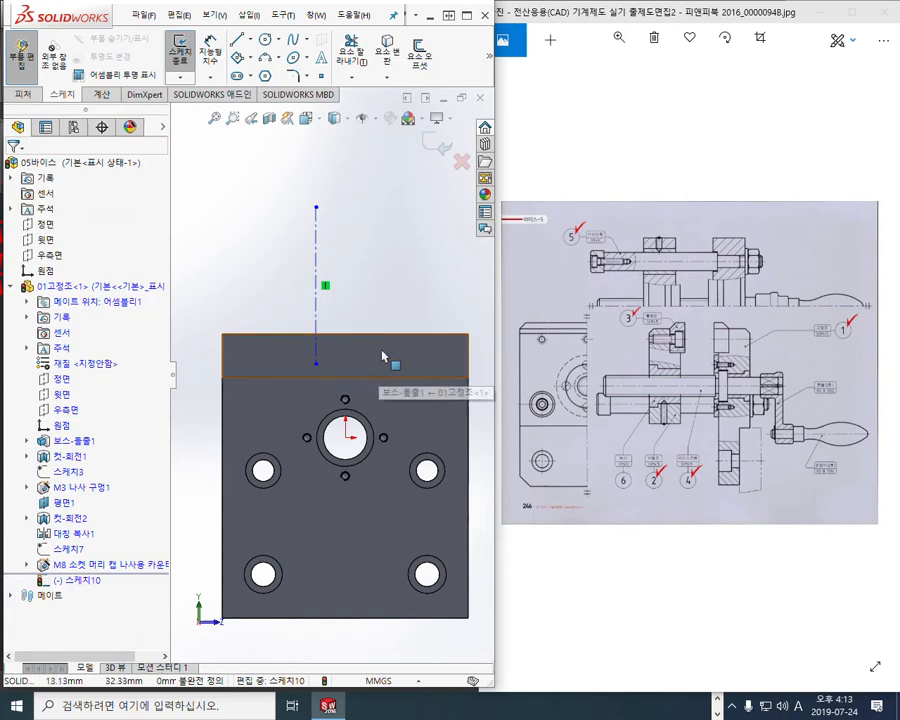
Make the centerline's lower end coincident with the part origin
click(62, 427)
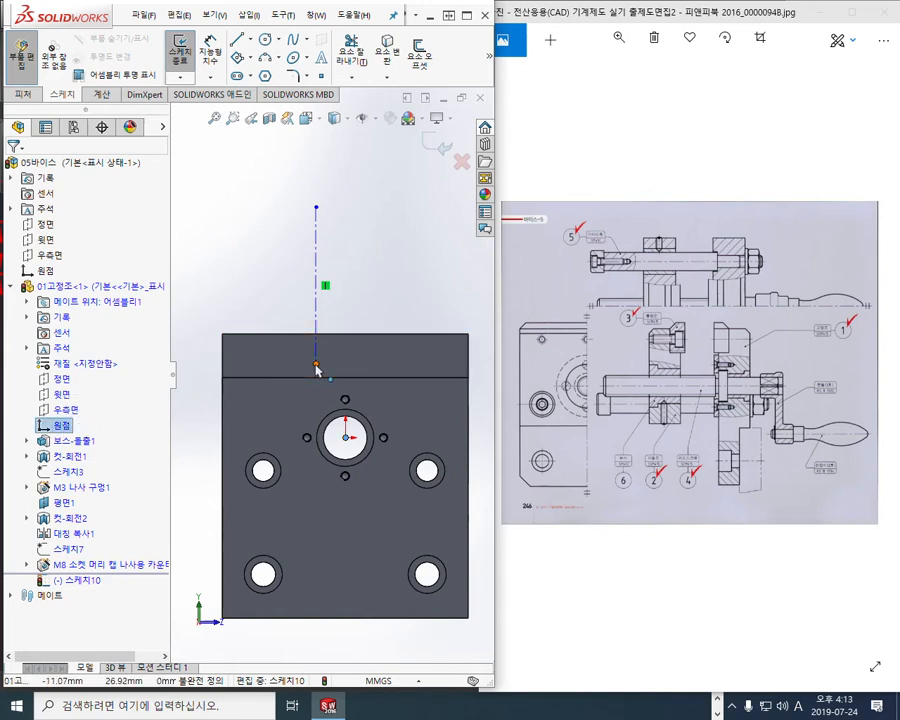
ctrl+click(316, 366)
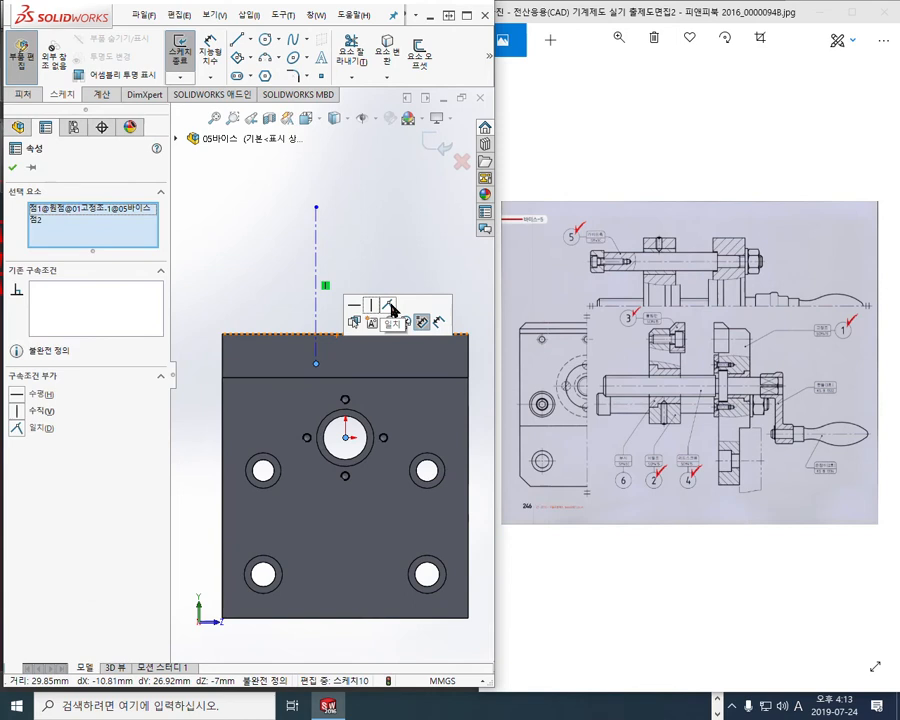
click(392, 308)
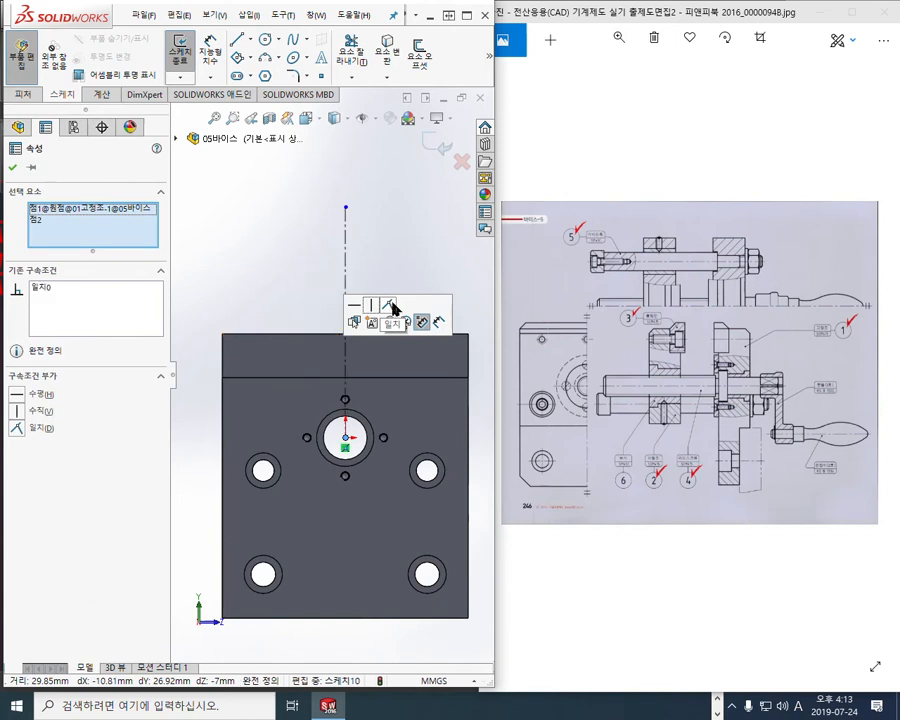
click(245, 245)
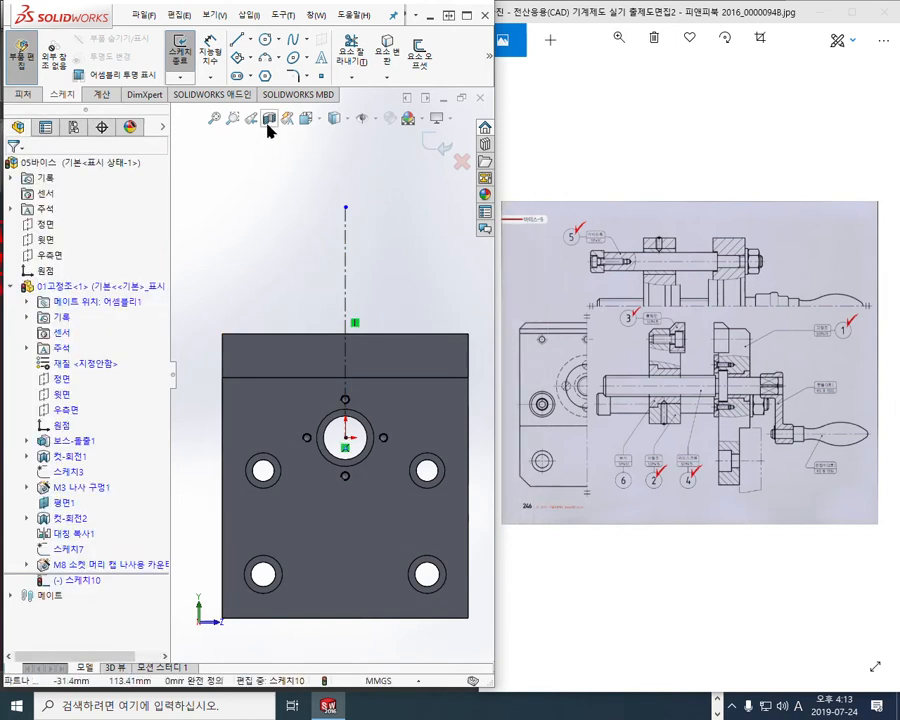
Place three sketch points on the ledge: left, right, and on the centerline
click(321, 76)
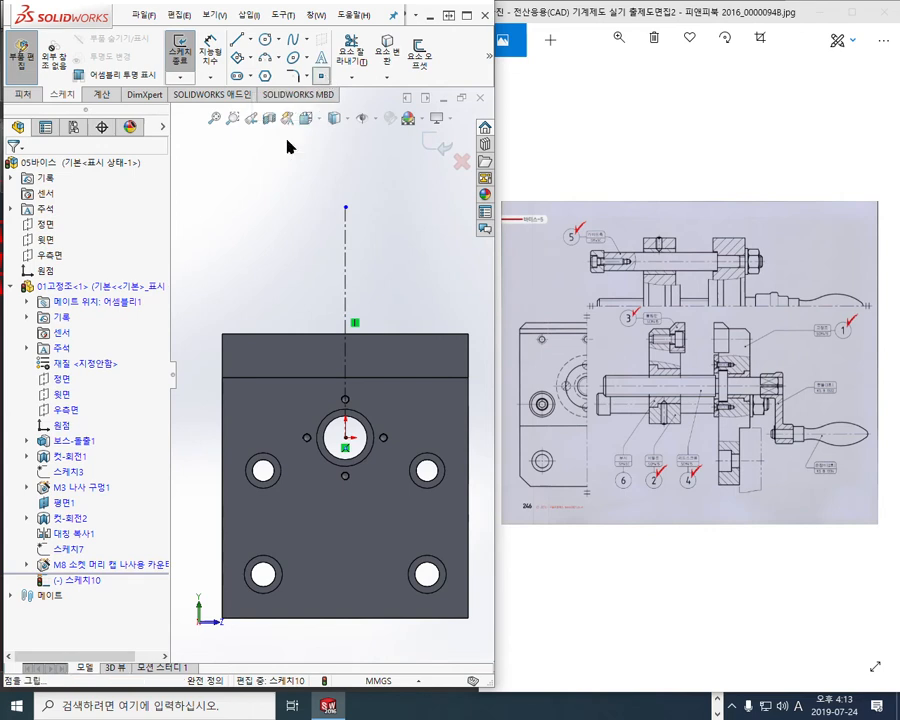
click(269, 357)
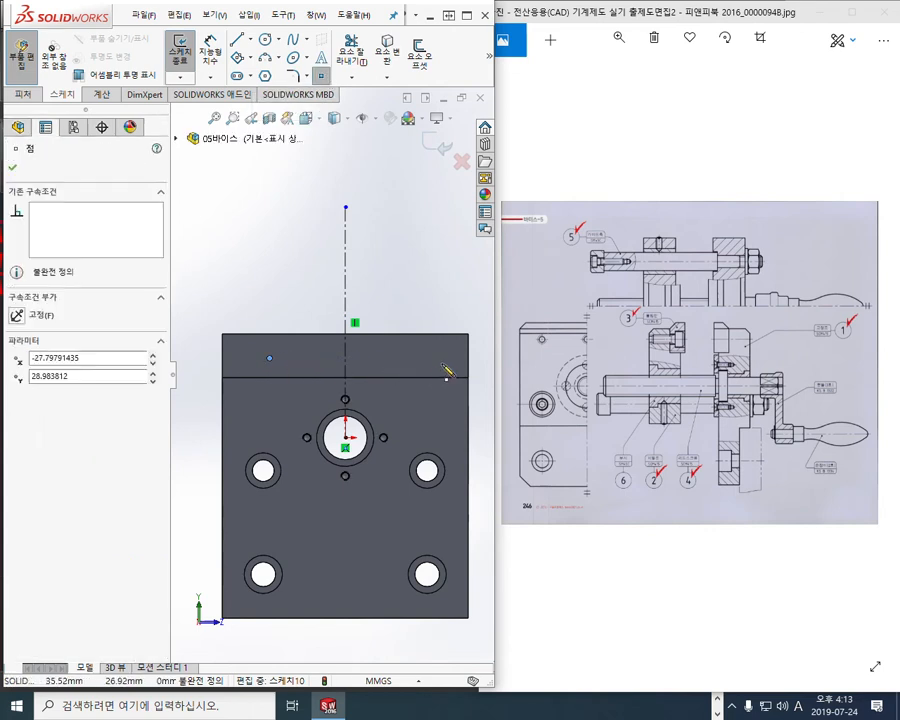
click(443, 363)
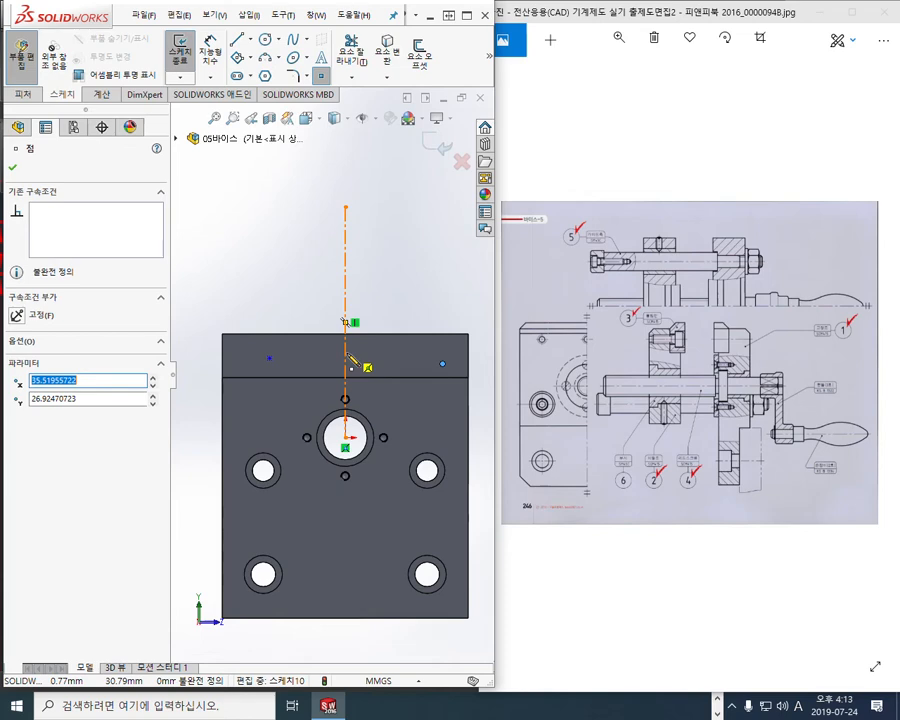
click(345, 354)
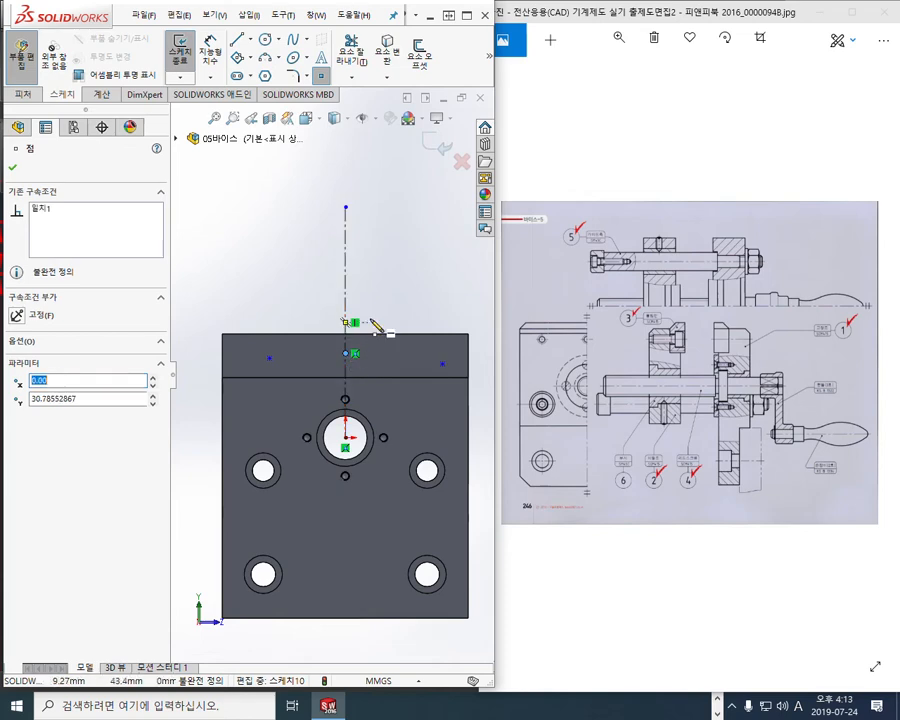
right_click(430, 242)
click(450, 252)
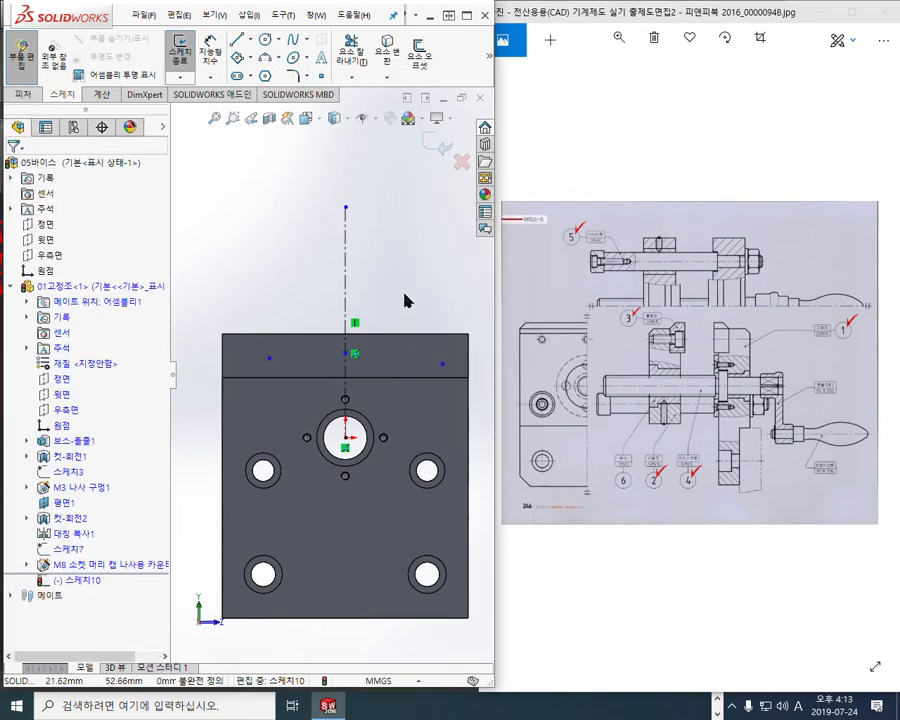
Shorten the centerline from its top end and maximize the SOLIDWORKS window
drag(345, 208, 346, 309)
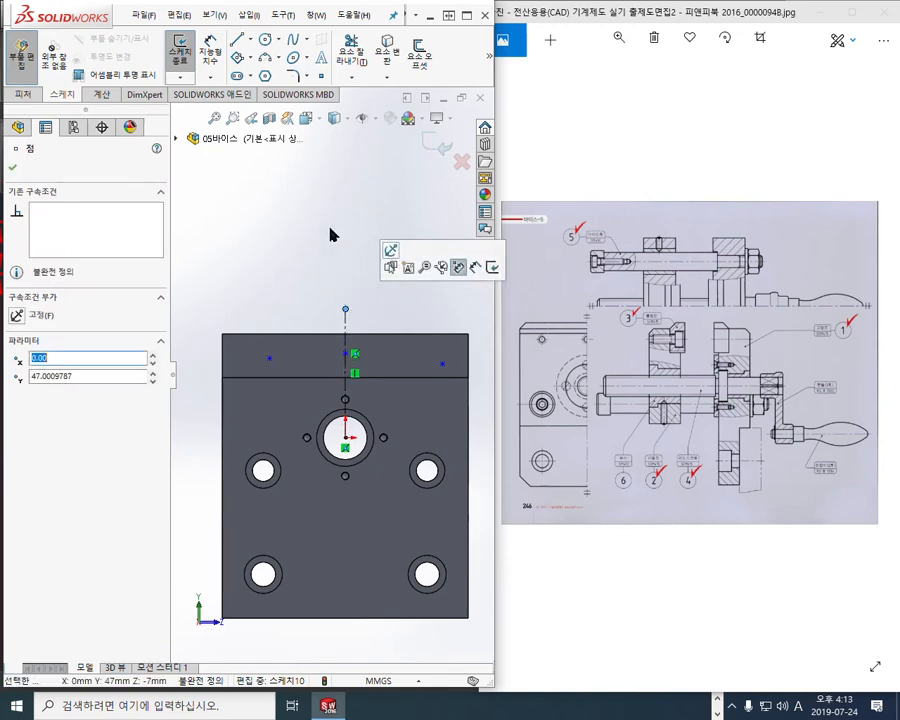
click(330, 228)
scroll(420, 452, down, 3)
scroll(340, 408, up, 3)
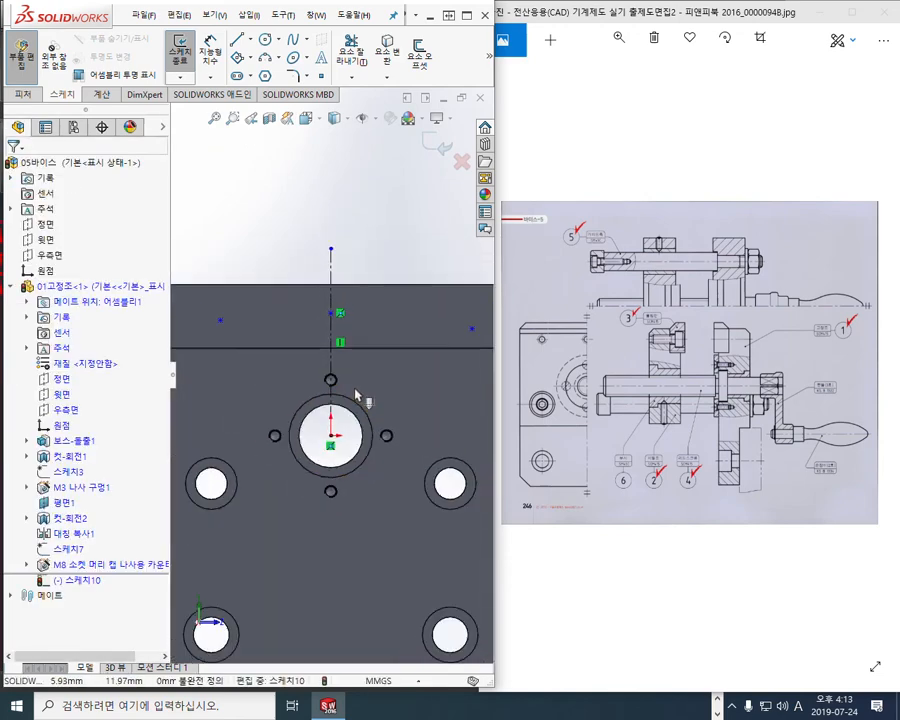
click(467, 15)
scroll(650, 400, down, 2)
ctrl+middle_drag(628, 427, 614, 434)
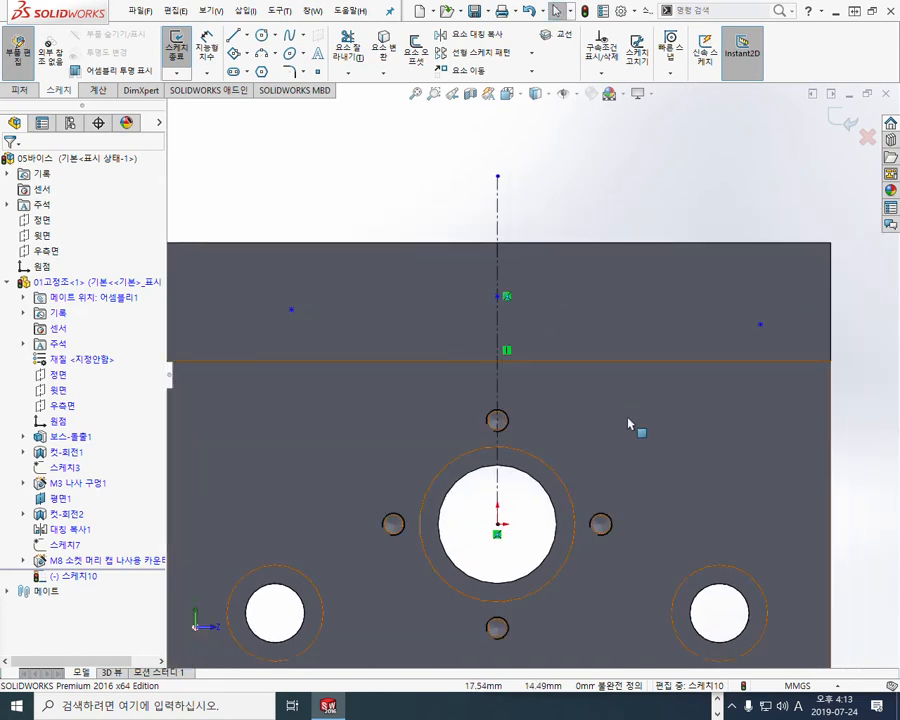
key(F12)
drag(500, 306, 510, 314)
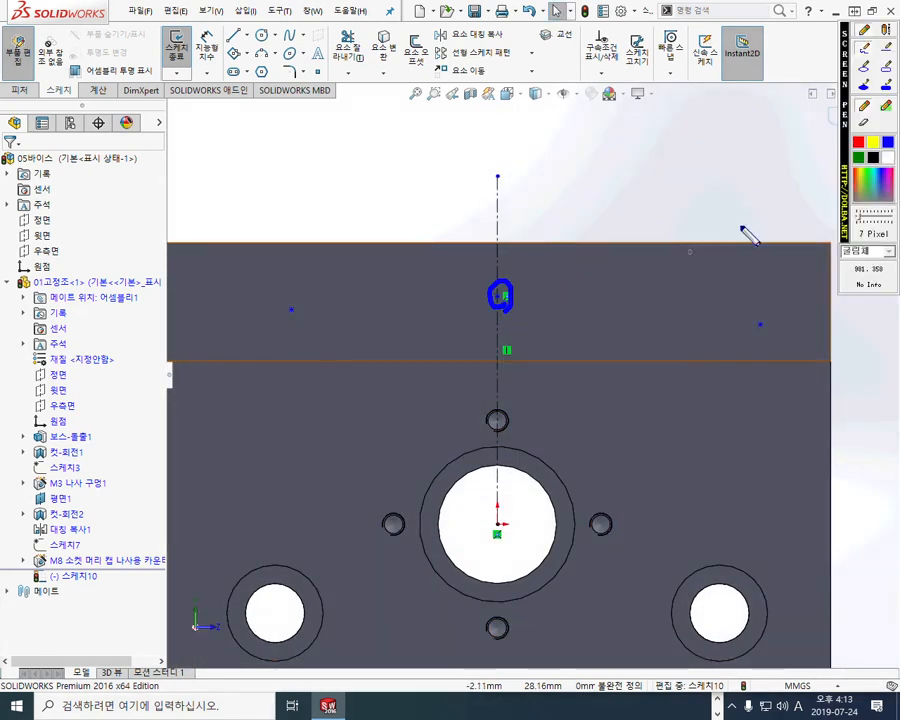
click(872, 168)
mouse_move(510, 300)
mouse_down()
mouse_move(497, 283)
mouse_move(503, 320)
mouse_up()
mouse_move(284, 312)
mouse_down()
mouse_move(302, 300)
mouse_move(290, 312)
mouse_up()
mouse_move(764, 337)
mouse_down()
mouse_move(776, 352)
mouse_move(762, 339)
mouse_up()
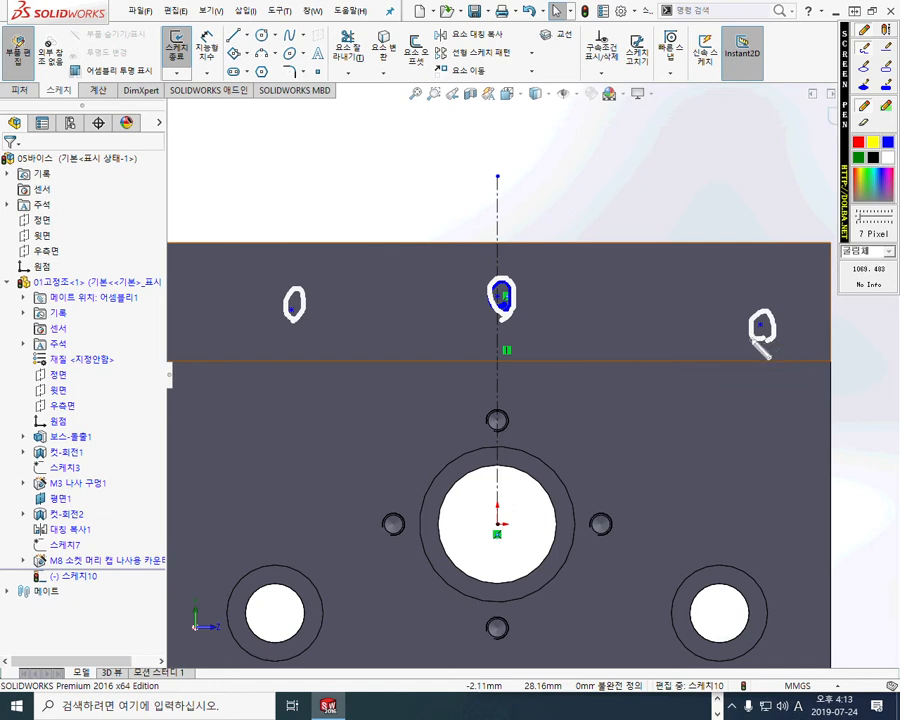
drag(180, 361, 849, 366)
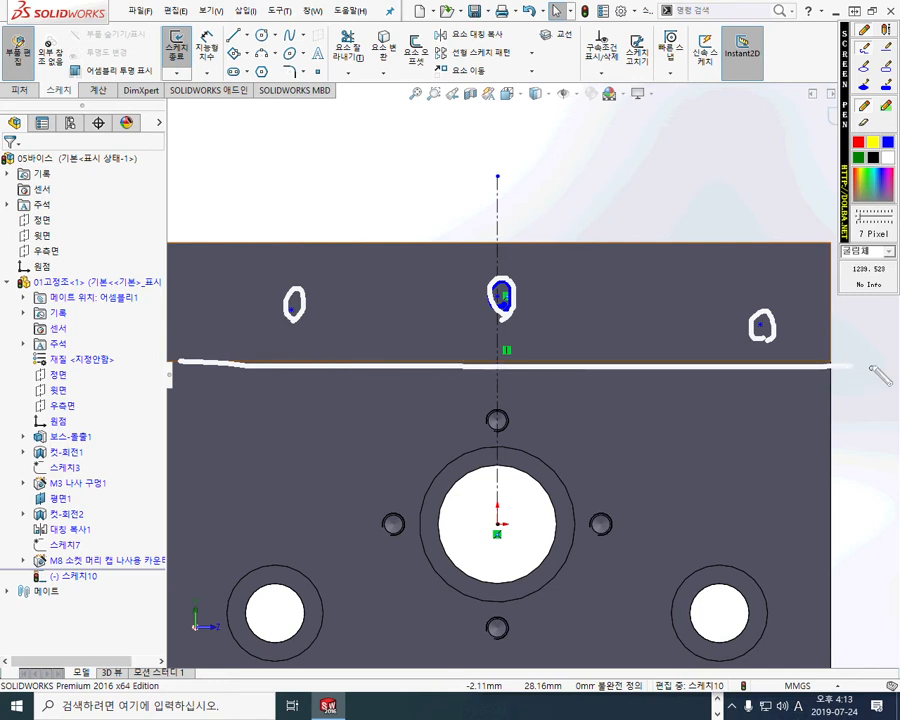
key(Escape)
ctrl+middle_drag(401, 210, 381, 214)
key(F12)
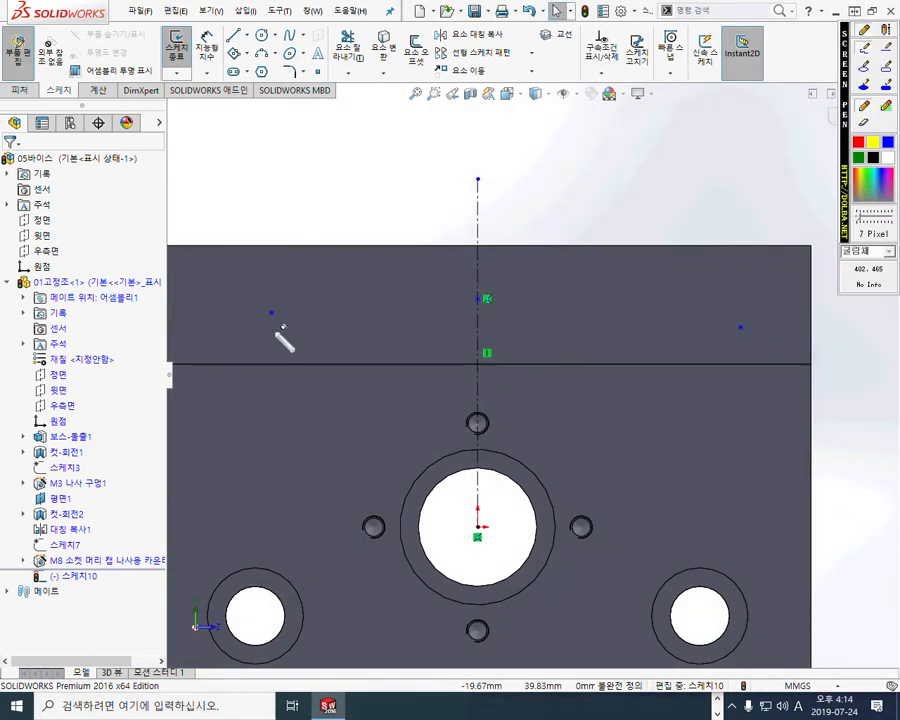
drag(287, 341, 285, 340)
mouse_move(763, 350)
mouse_down()
mouse_move(745, 325)
mouse_move(750, 347)
mouse_up()
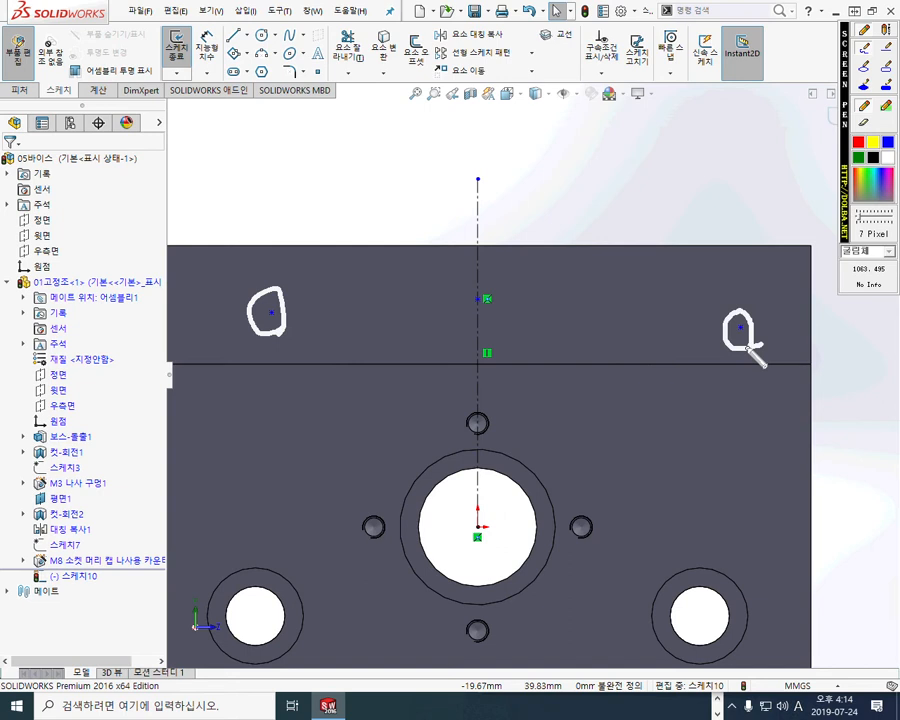
drag(477, 153, 477, 538)
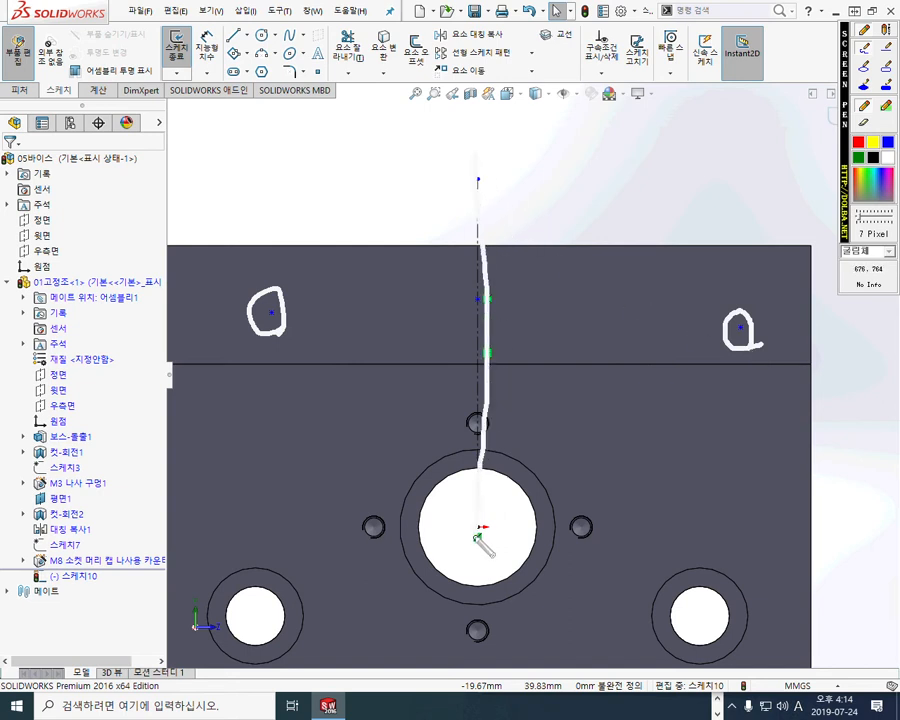
mouse_move(596, 276)
mouse_down()
mouse_move(647, 342)
mouse_move(584, 277)
mouse_up()
drag(657, 236, 583, 382)
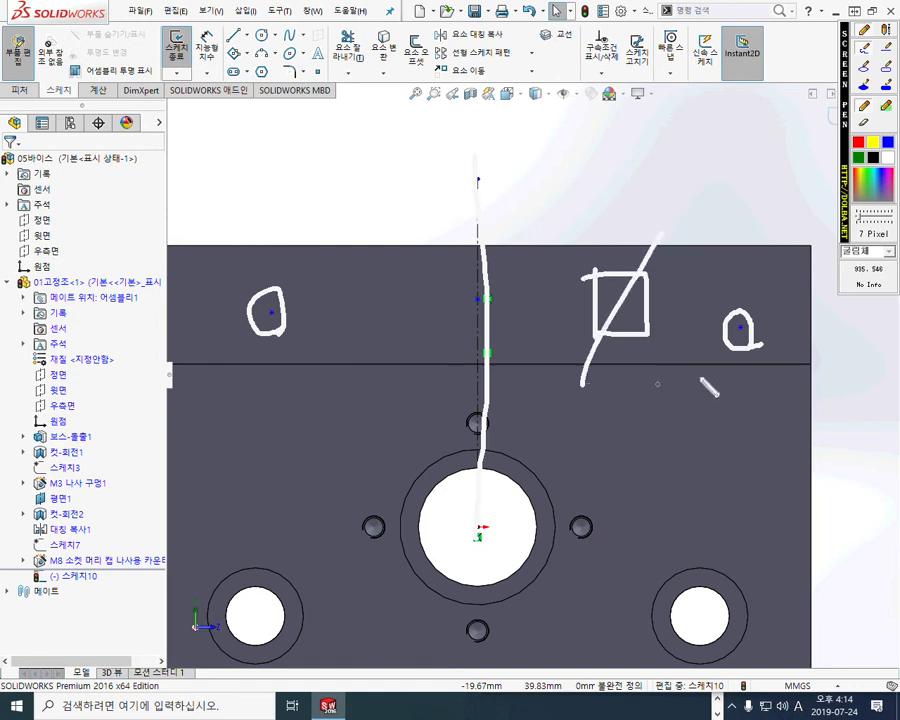
key(Escape)
click(740, 328)
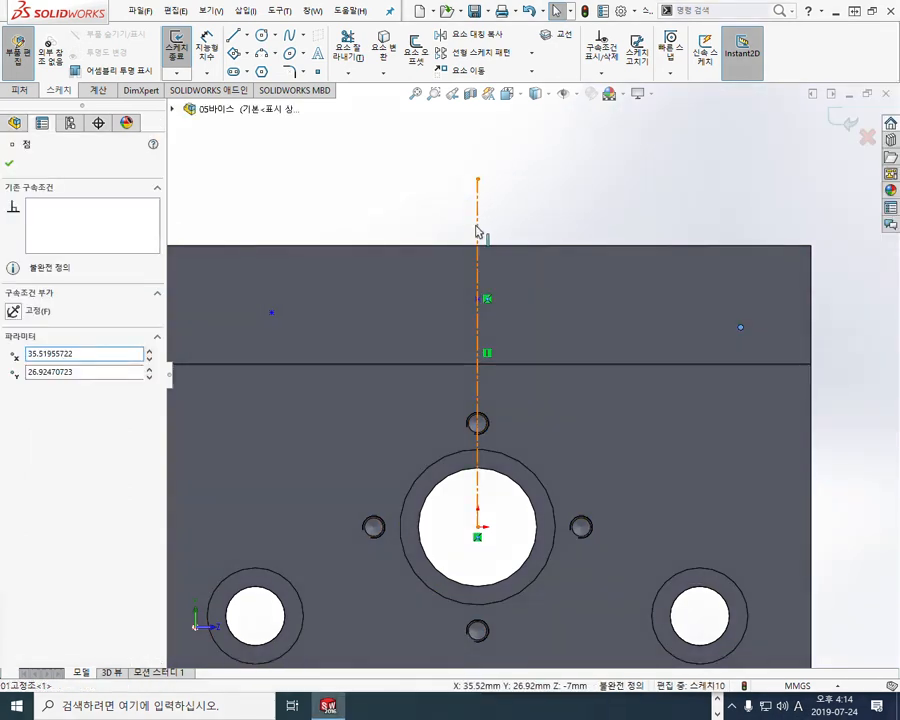
Make the left and right ledge points symmetric about the vertical centreline
ctrl+click(477, 231)
click(271, 313)
ctrl+click(271, 314)
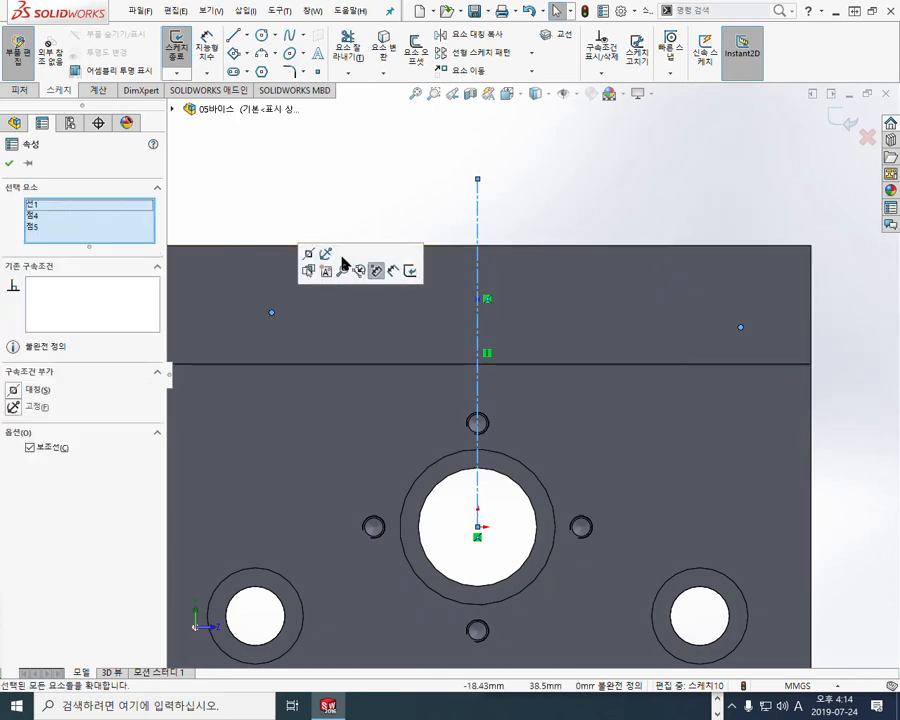
click(305, 251)
click(623, 178)
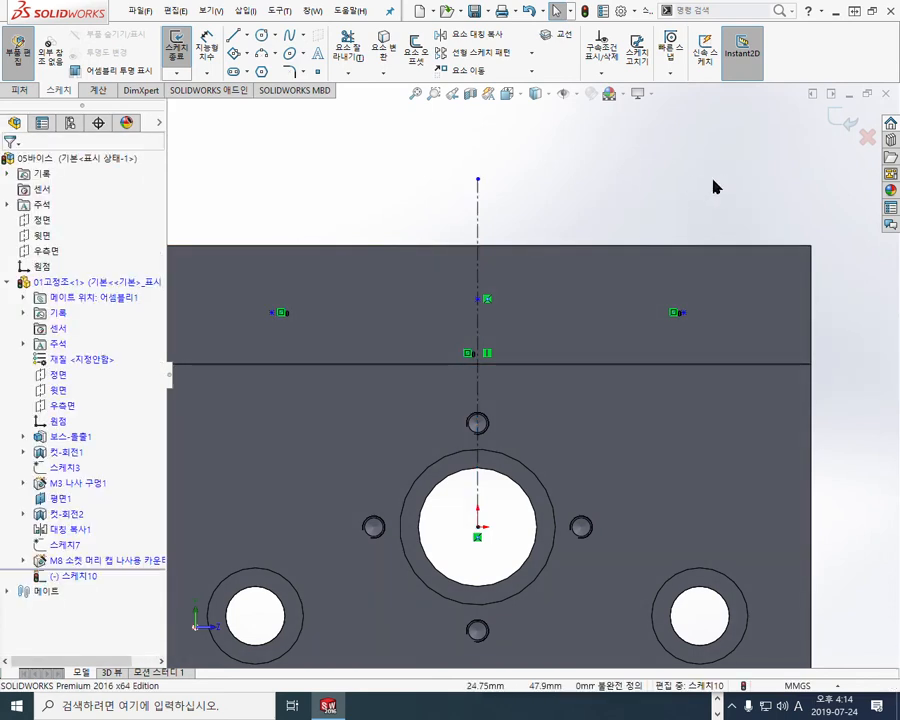
Circle the centre and right sketch points with the screen pen, then clear the marks
key(F12)
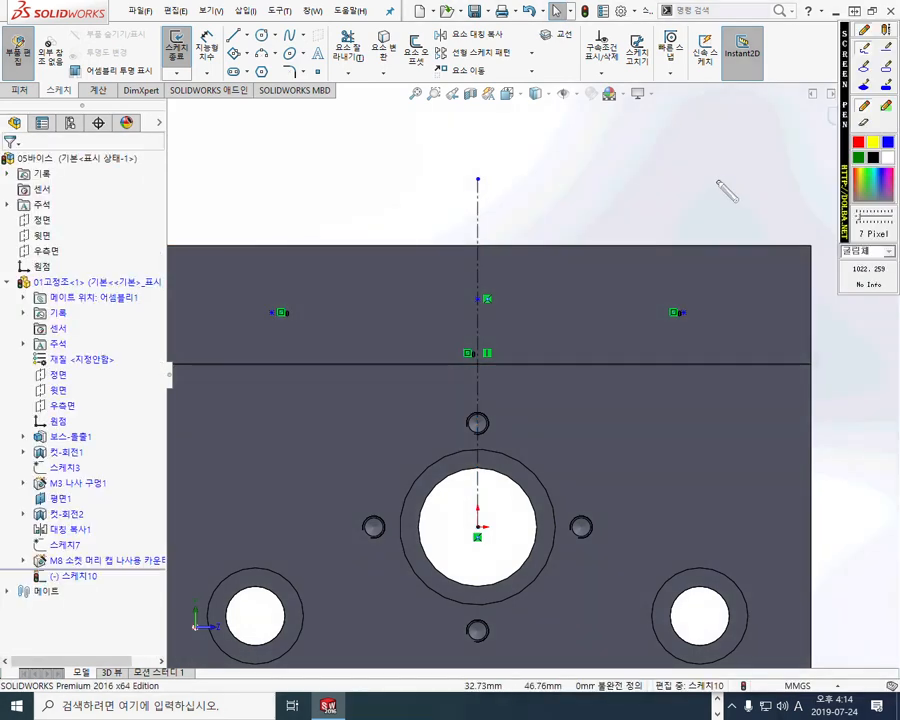
mouse_move(490, 316)
mouse_down()
mouse_move(466, 292)
mouse_move(492, 322)
mouse_up()
drag(694, 300, 690, 320)
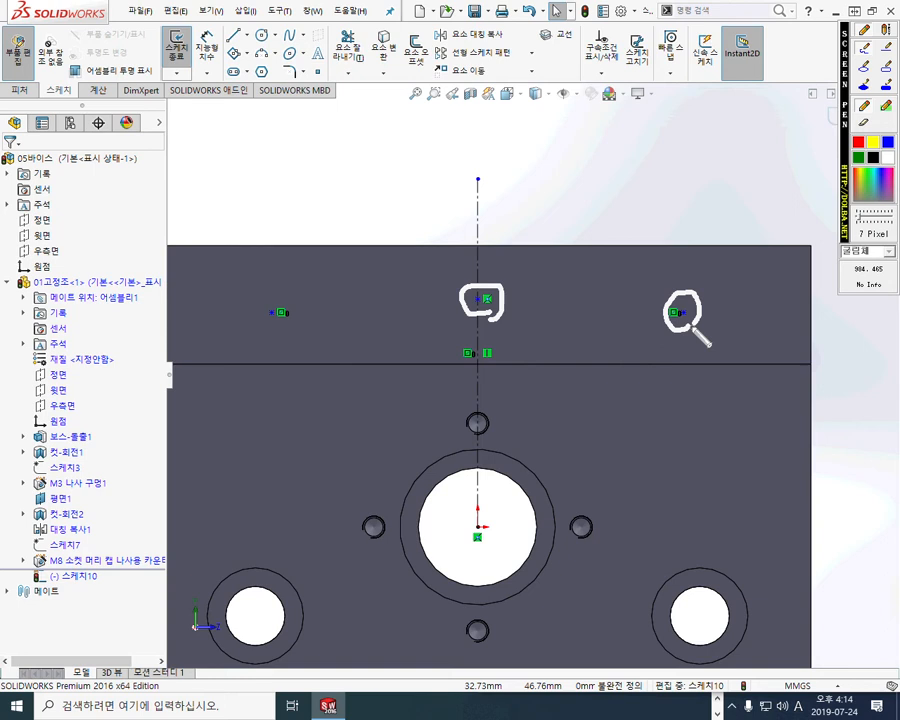
key(Escape)
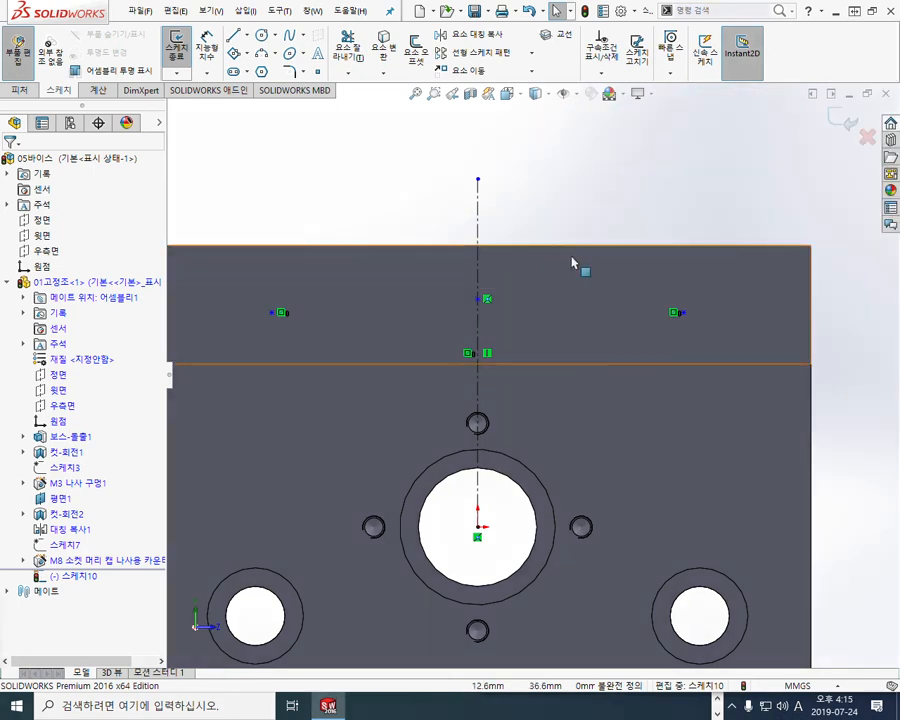
Add a Horizontal relation between the centre and right ledge points
click(478, 300)
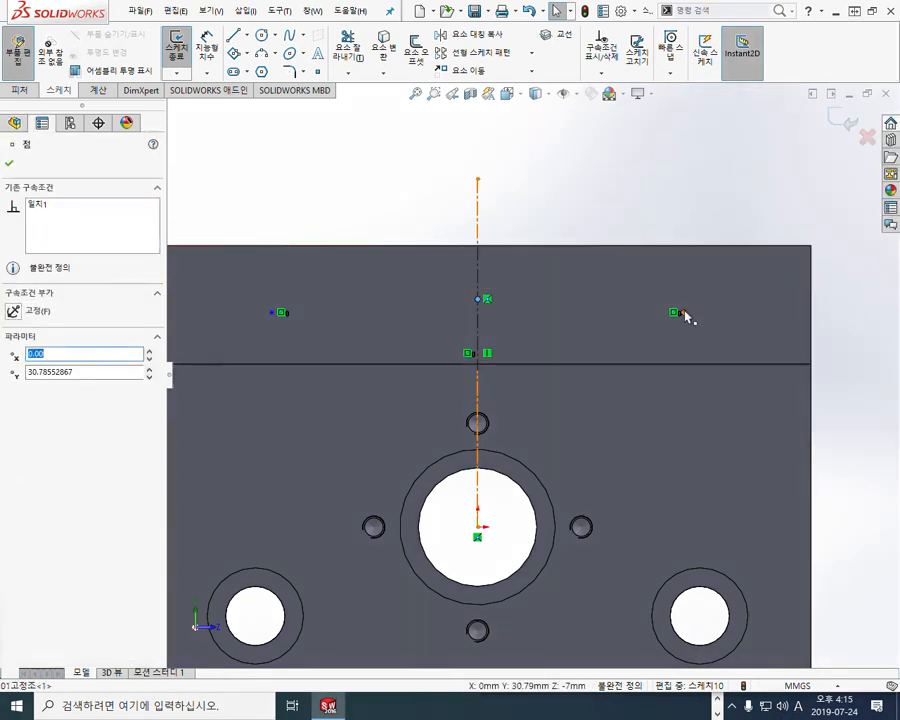
ctrl+click(678, 312)
click(723, 252)
click(624, 189)
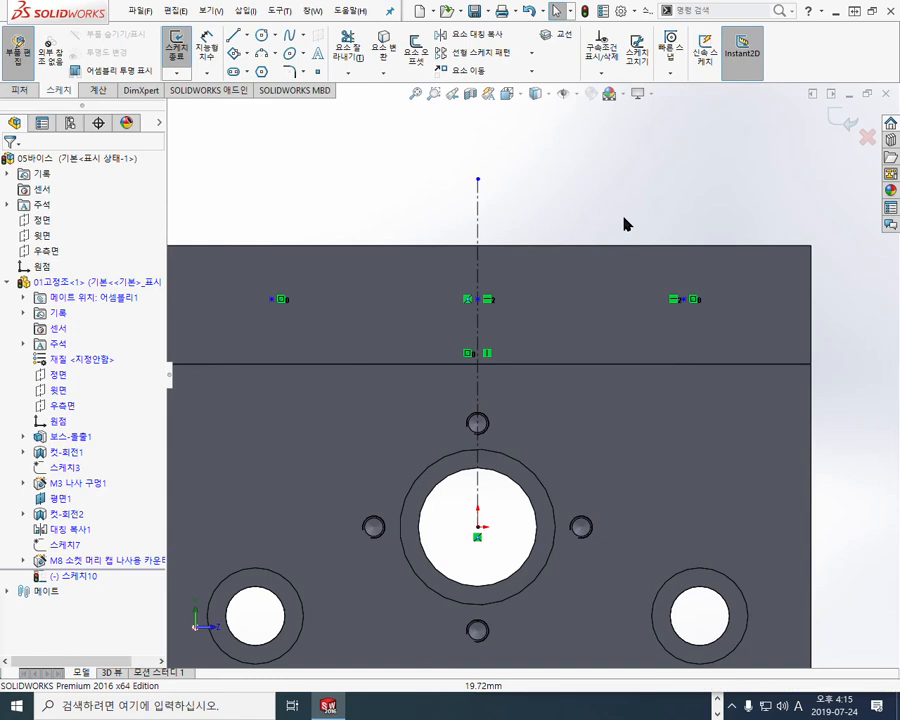
Dimension the right point 9 mm above the ledge's lower edge
right_click(586, 166)
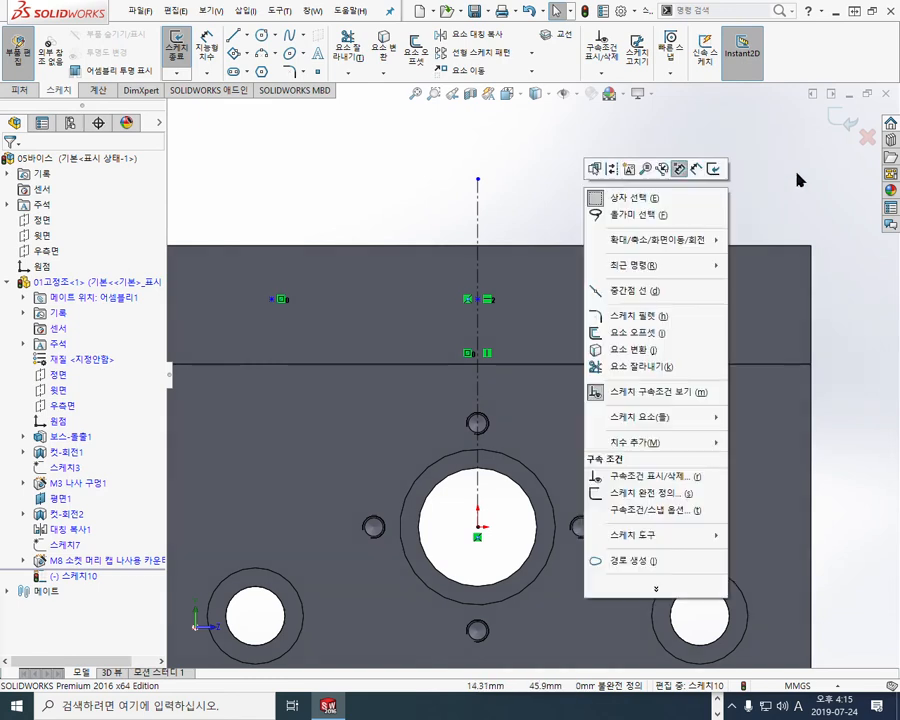
click(679, 168)
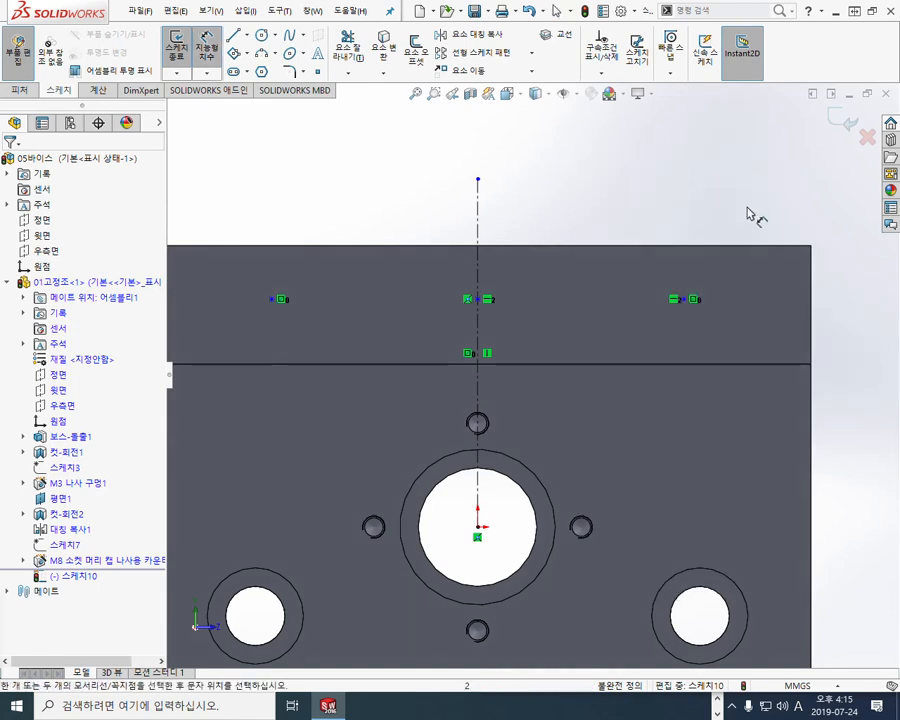
click(713, 367)
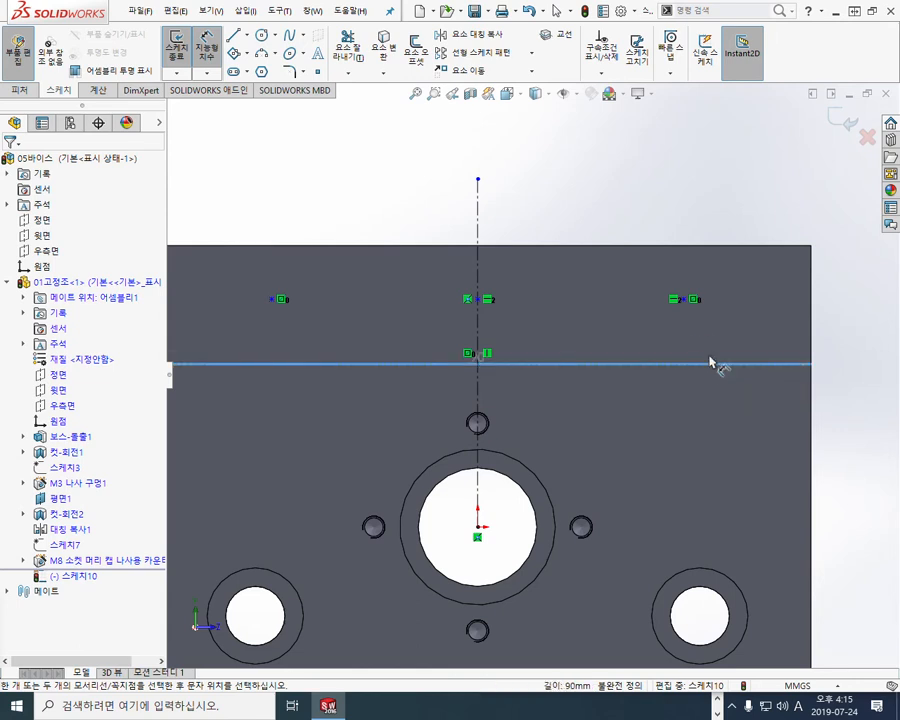
click(685, 300)
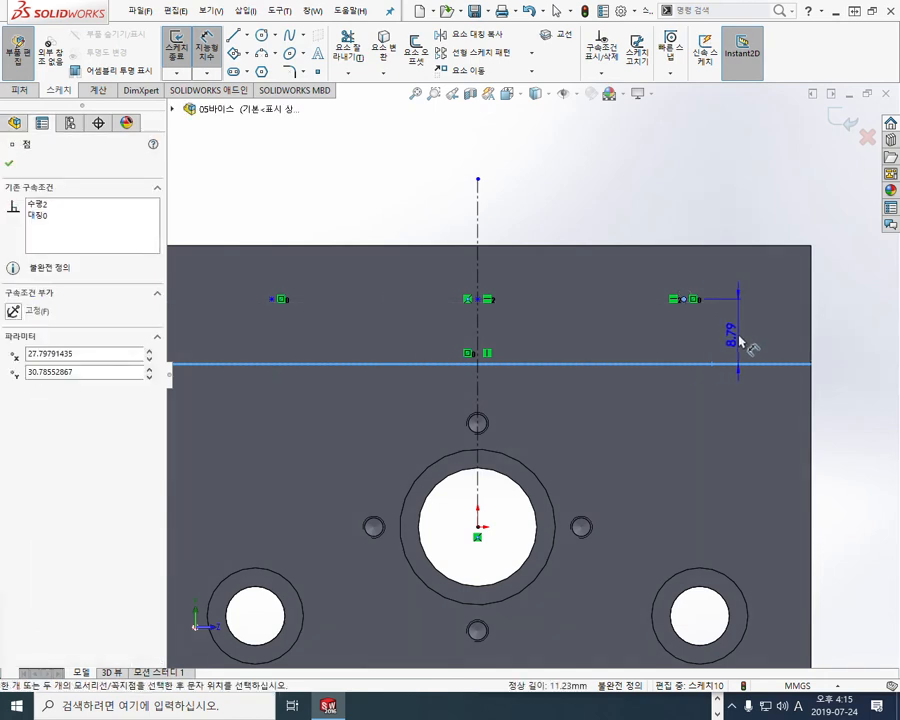
click(740, 342)
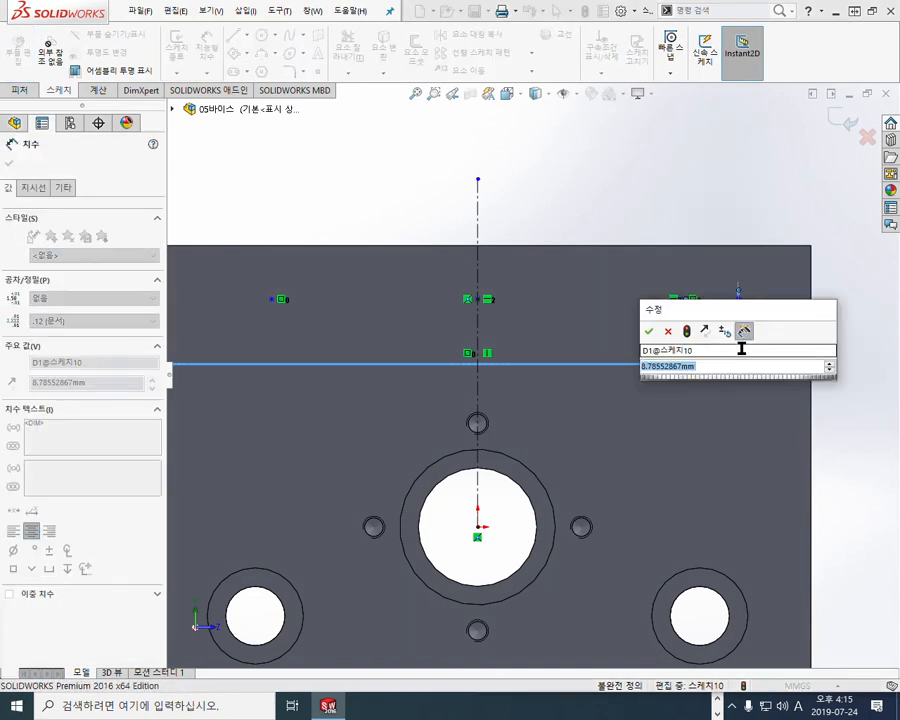
text(9)
key(Return)
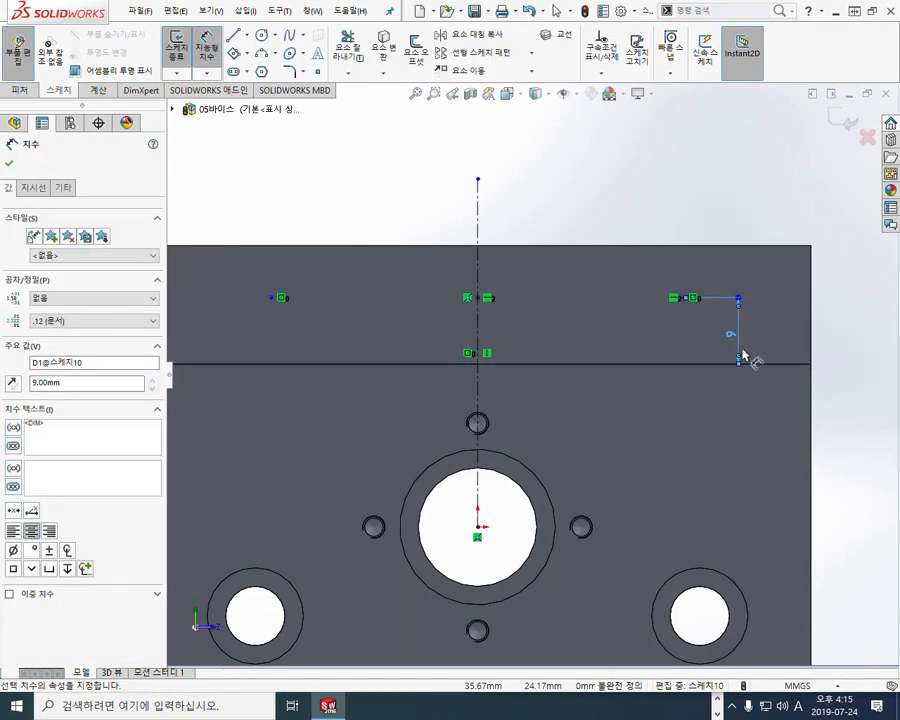
key(Escape)
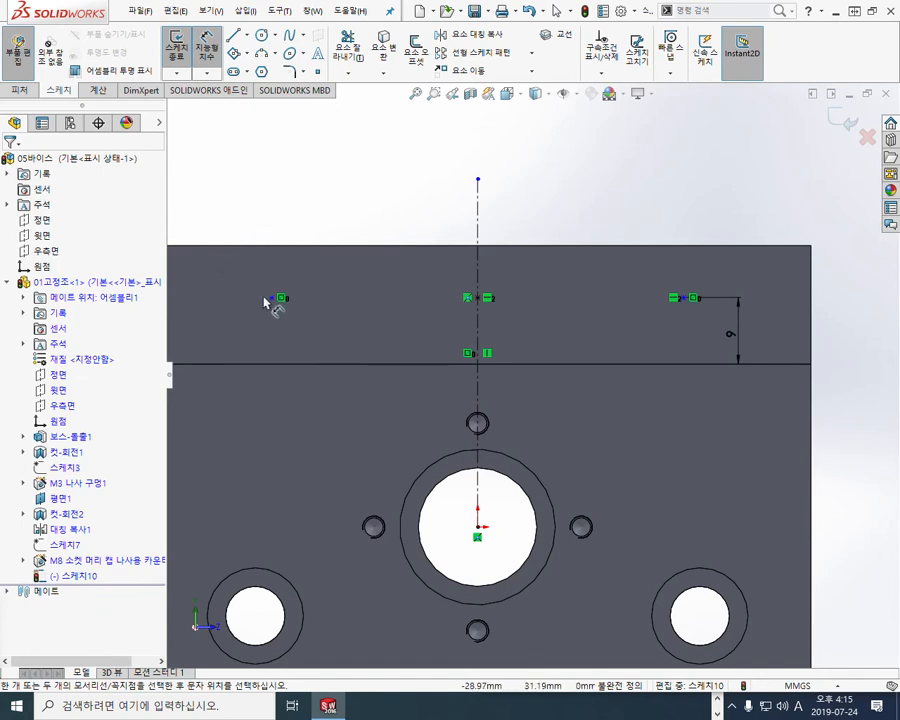
Dimension the left and right ledge points 60 mm apart
click(272, 300)
click(691, 298)
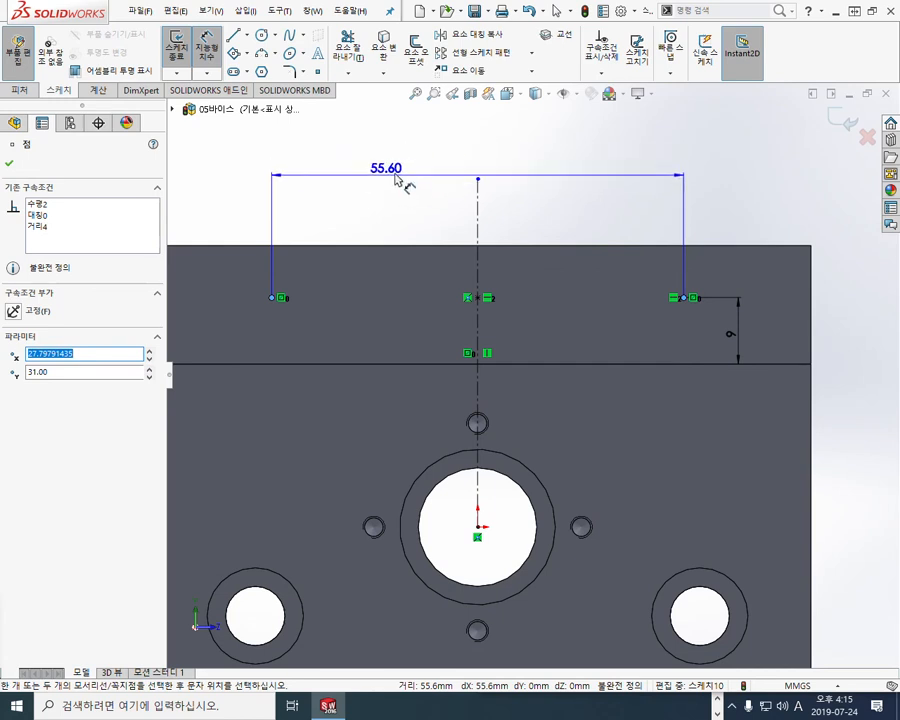
click(458, 176)
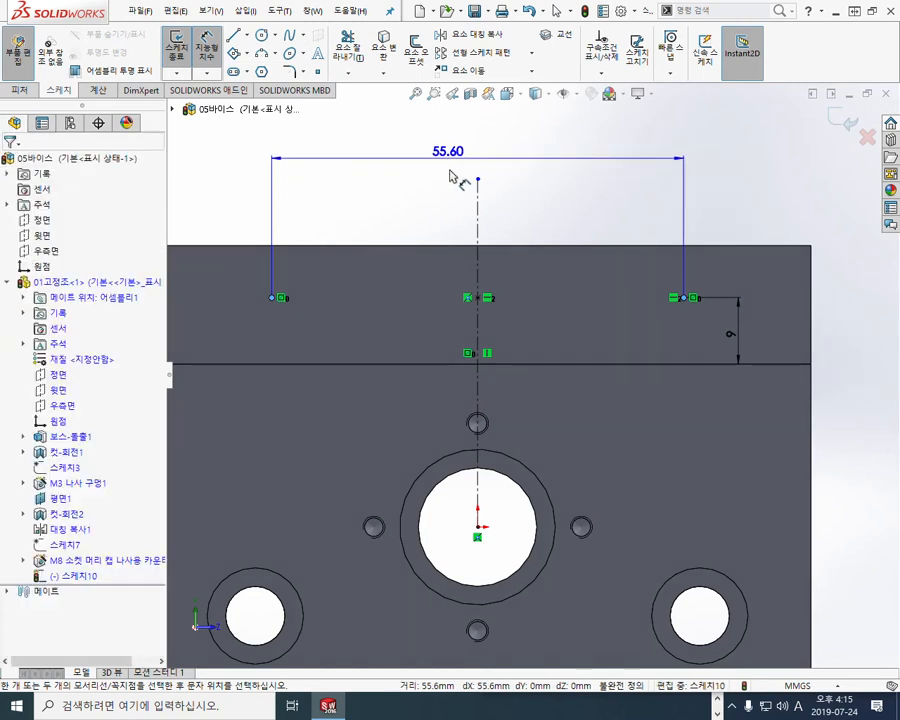
text(60)
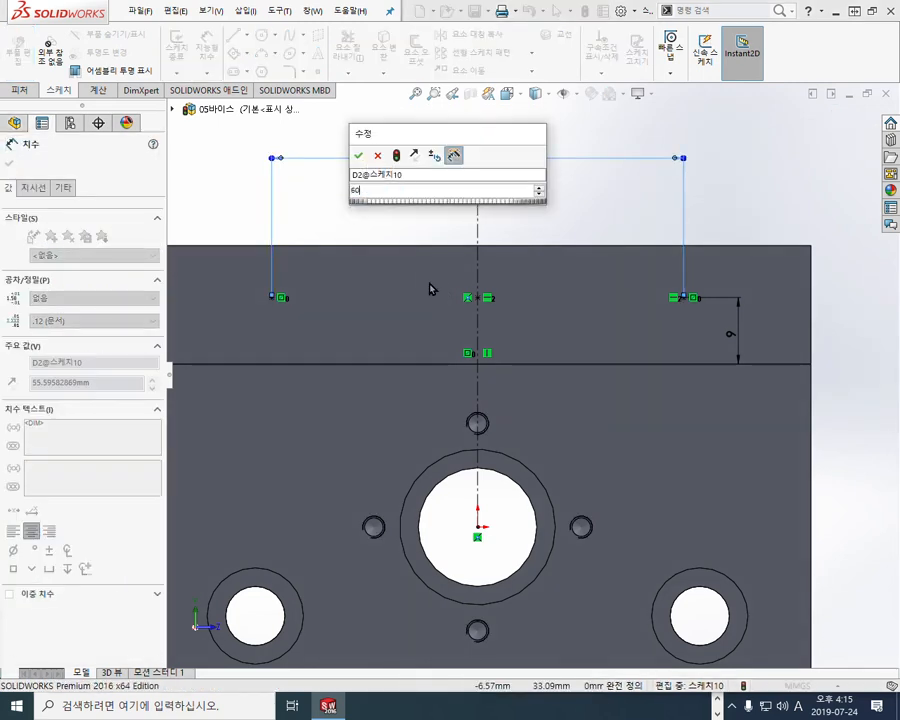
key(Return)
Shorten the centreline by pulling its top endpoint down toward the part
right_click(567, 213)
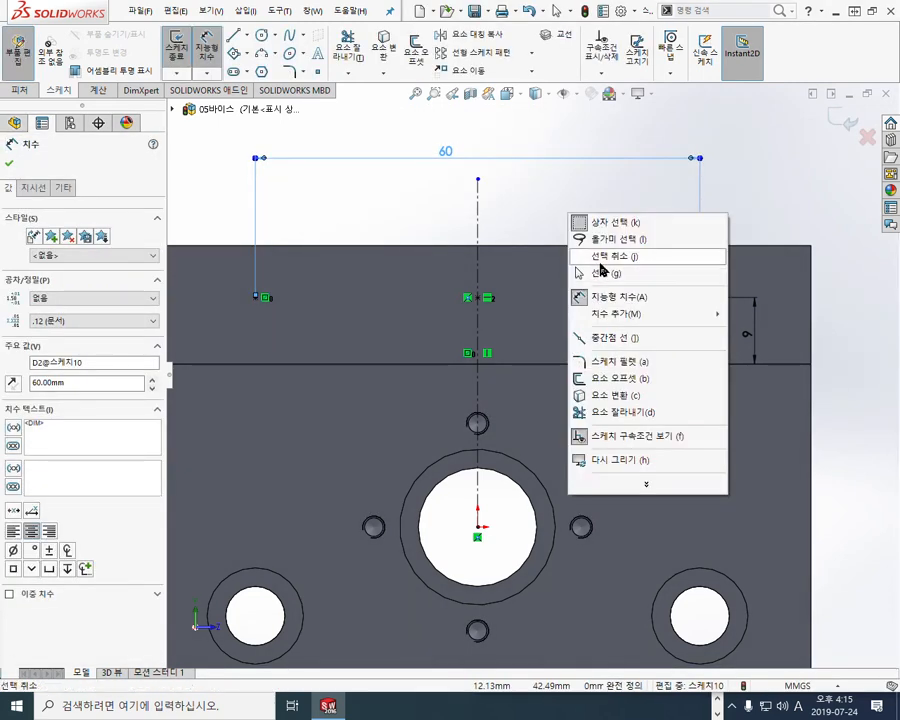
click(563, 273)
drag(477, 179, 478, 222)
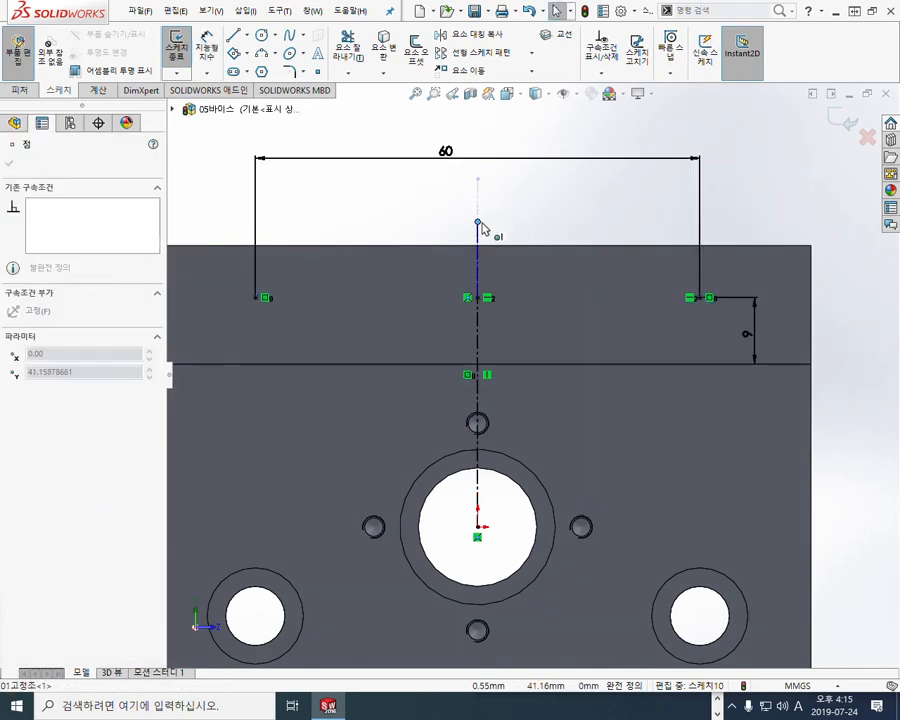
click(398, 218)
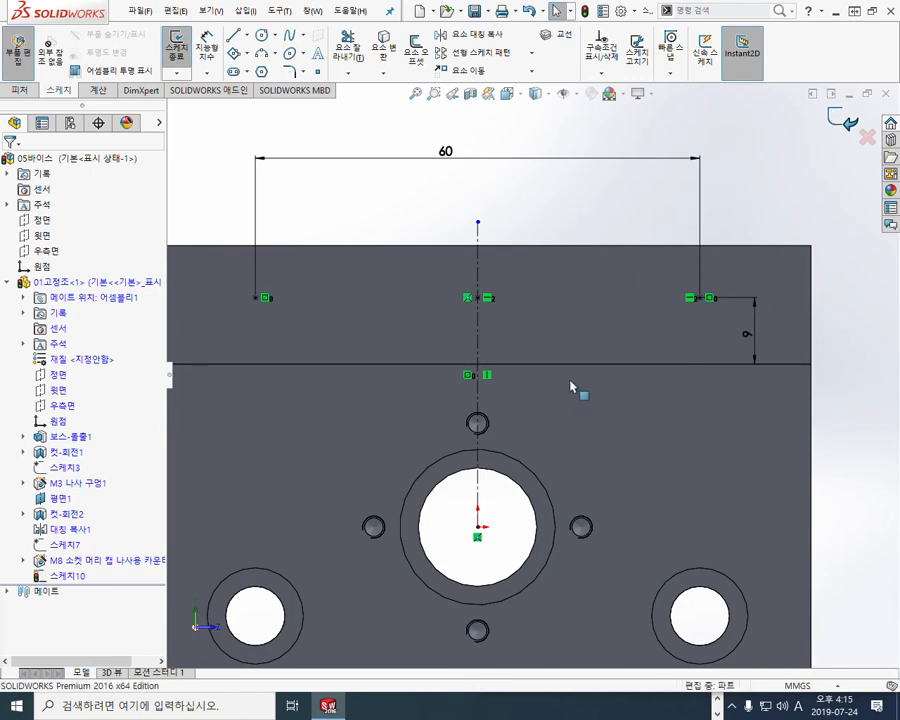
Exit Sketch10, orbit to a 3-D view and show the part as Hidden Lines Removed
click(834, 115)
middle_drag(549, 414, 538, 422)
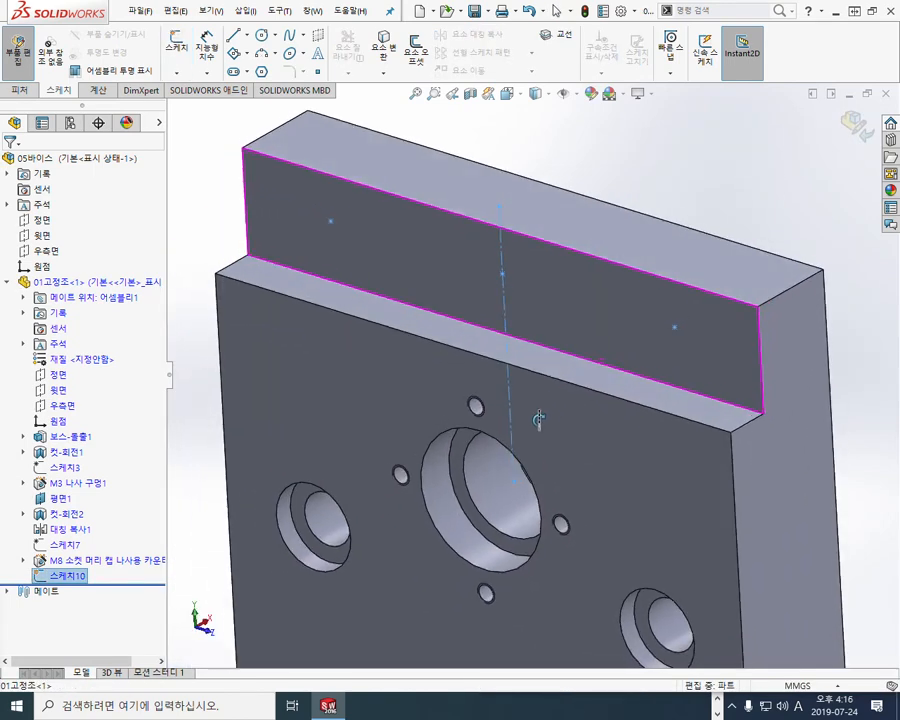
scroll(602, 346, up, 1)
ctrl+middle_drag(602, 346, 571, 366)
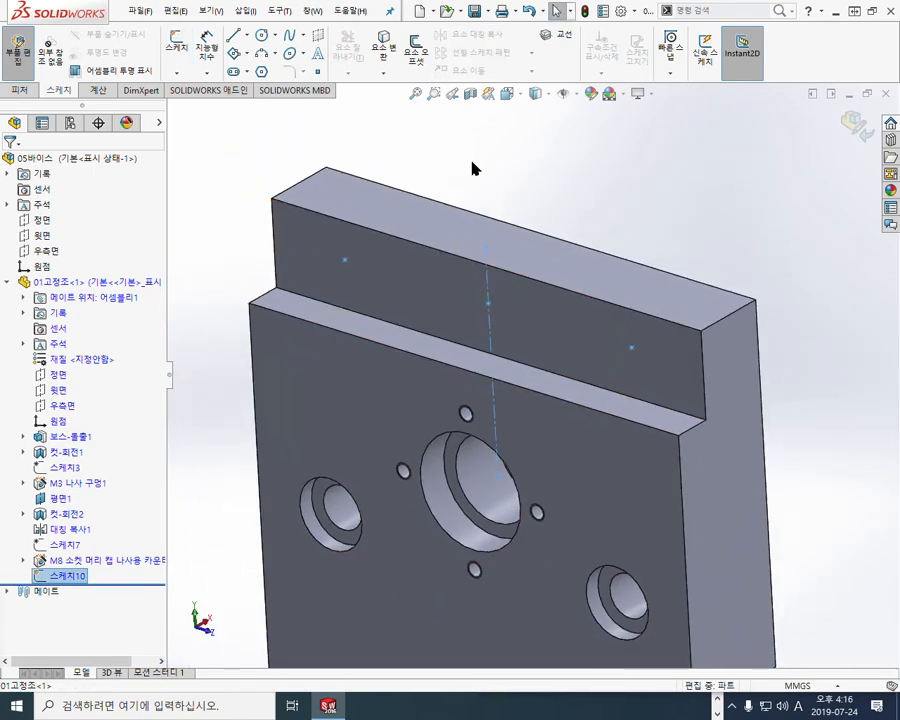
click(548, 95)
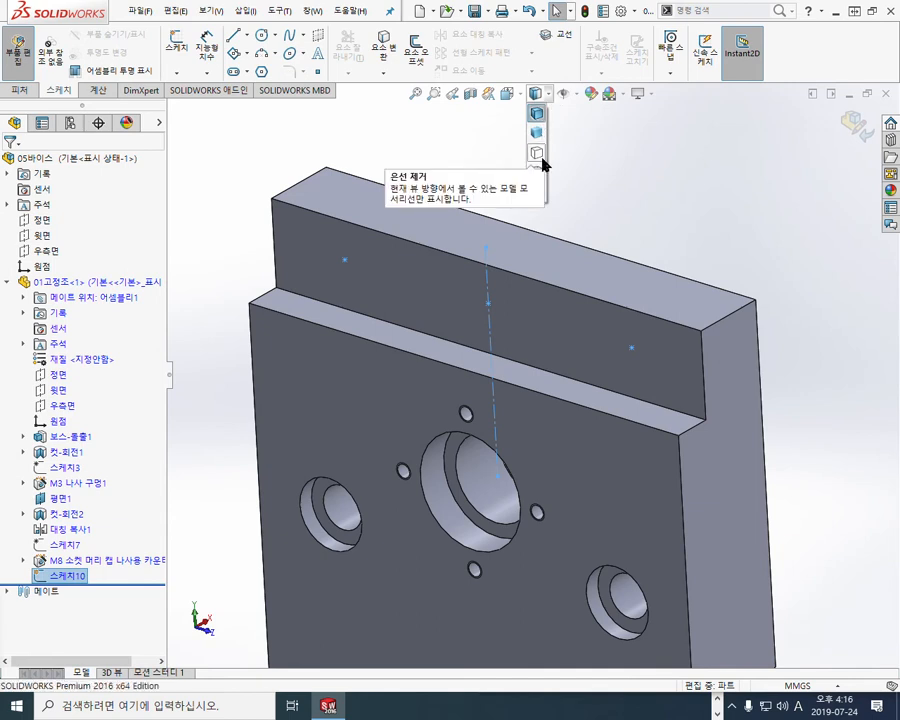
click(537, 153)
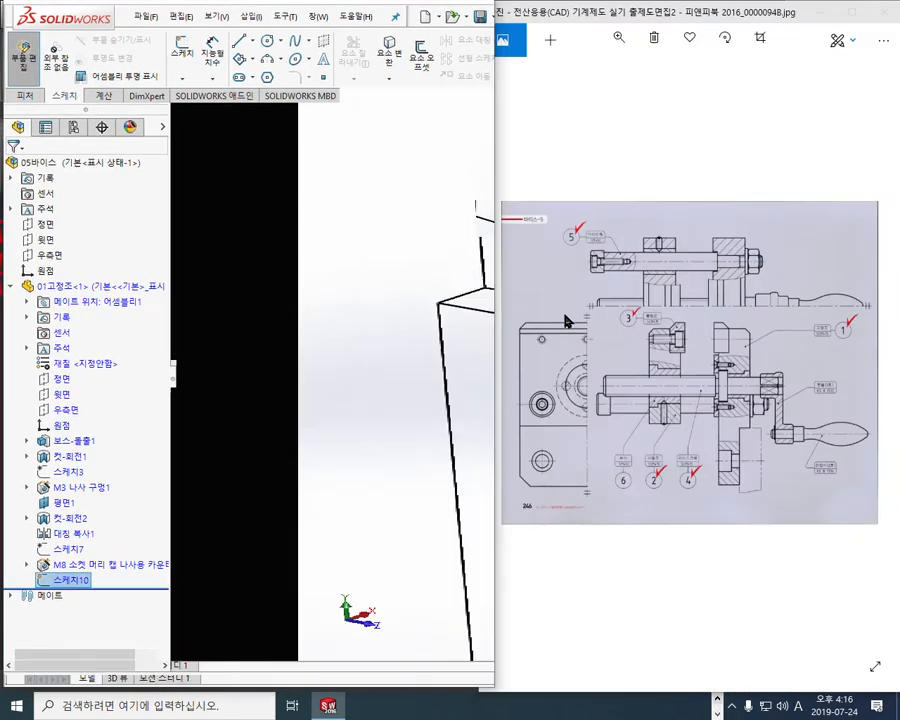
Snap SOLIDWORKS to the left half and zoom into the reference drawing beside it
click(871, 11)
click(688, 366)
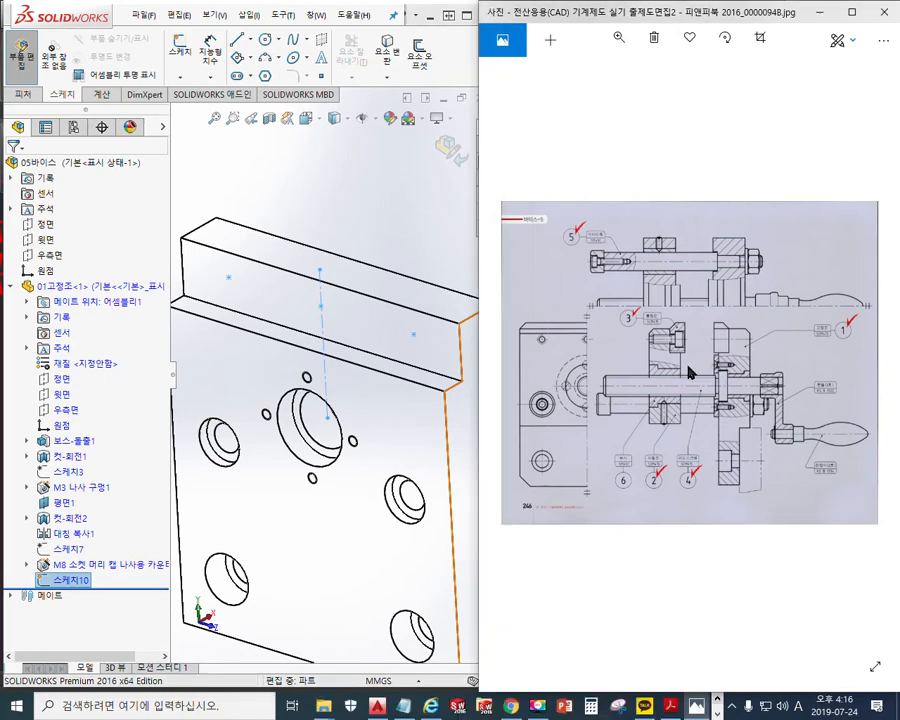
scroll(660, 340, up, 5)
scroll(632, 322, up, 2)
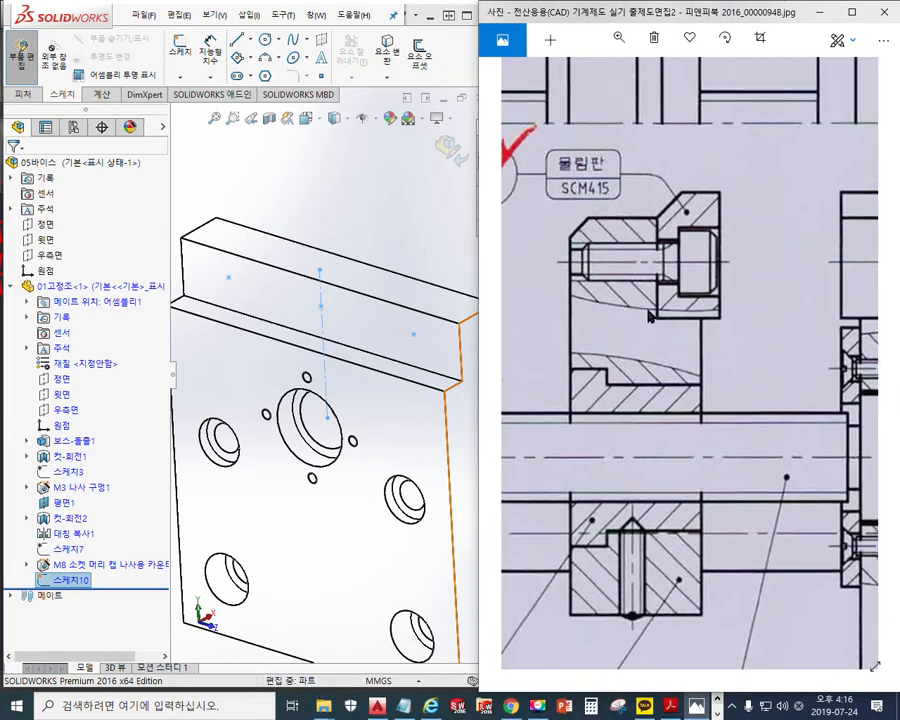
drag(598, 313, 607, 316)
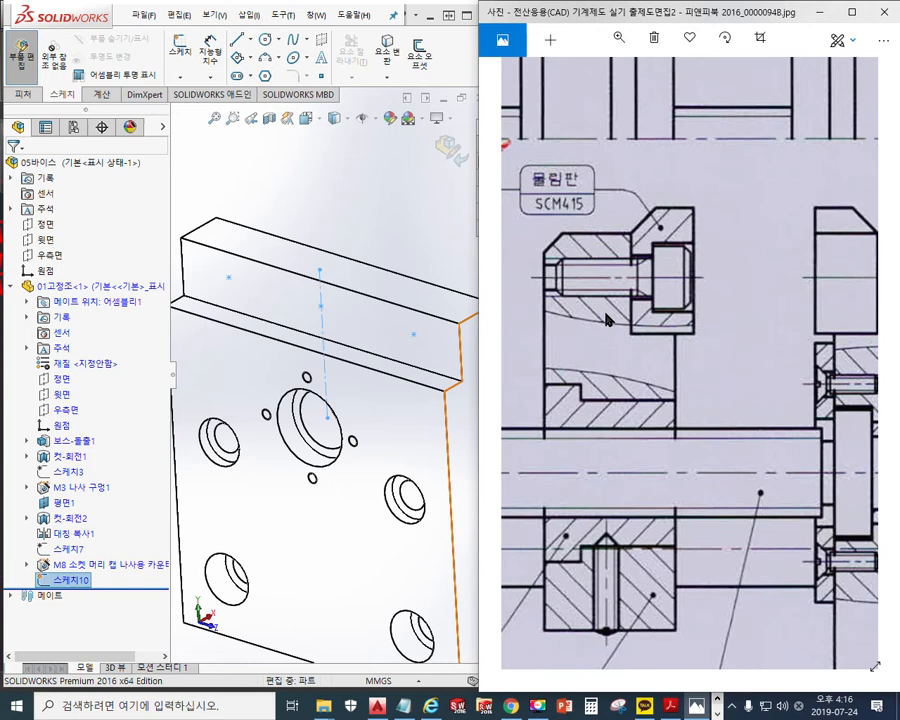
Mark the bolt hole's lines in red on the drawing, then clear them
key(ctrl+alt+s)
click(858, 144)
drag(542, 257, 630, 257)
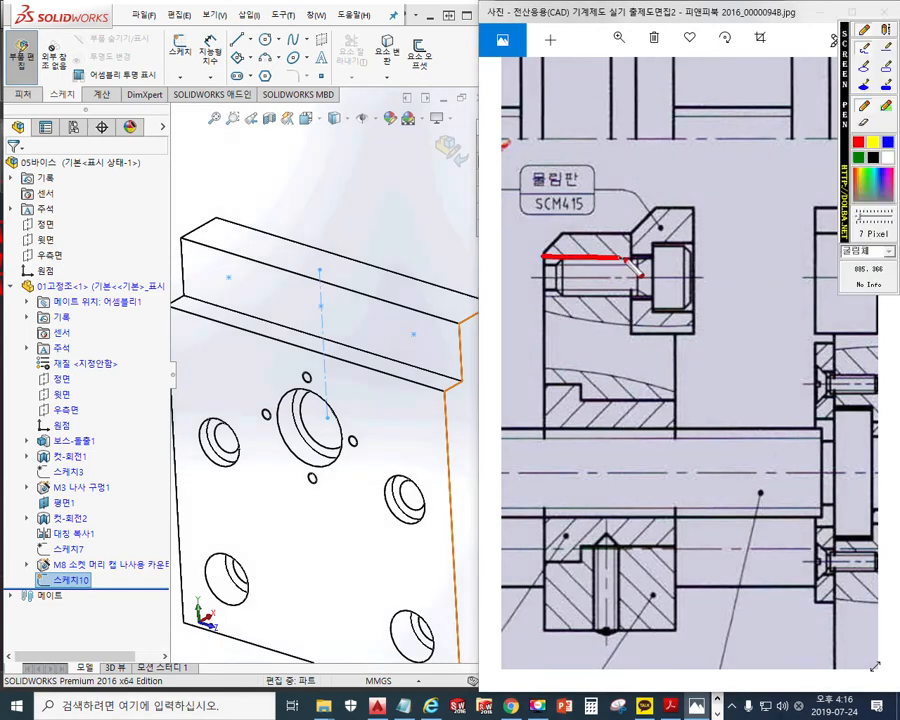
drag(540, 298, 627, 300)
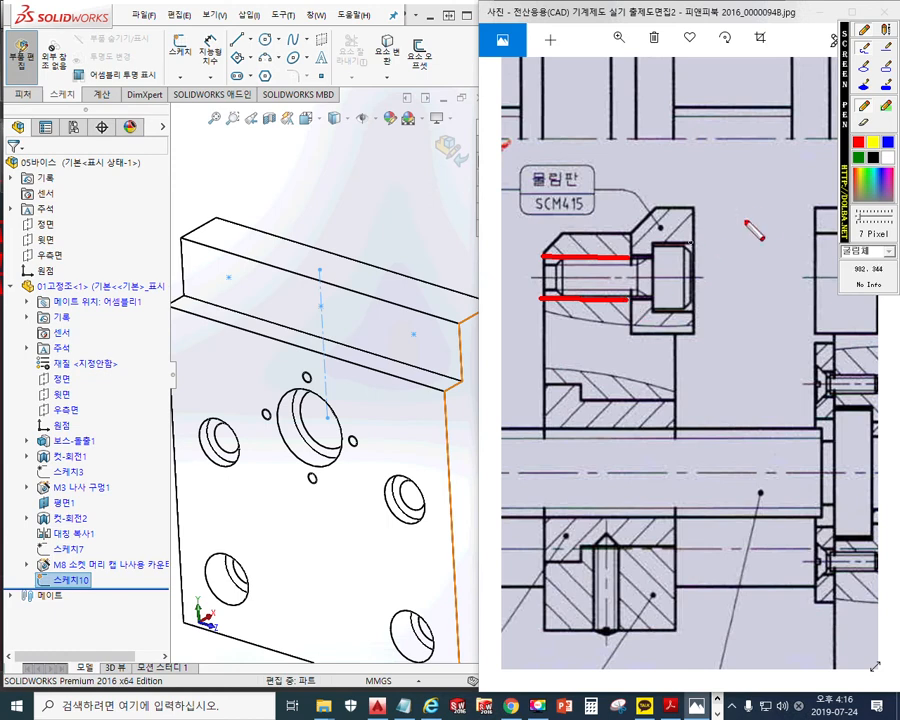
mouse_move(703, 242)
mouse_down()
mouse_move(652, 256)
mouse_move(690, 320)
mouse_move(709, 311)
mouse_up()
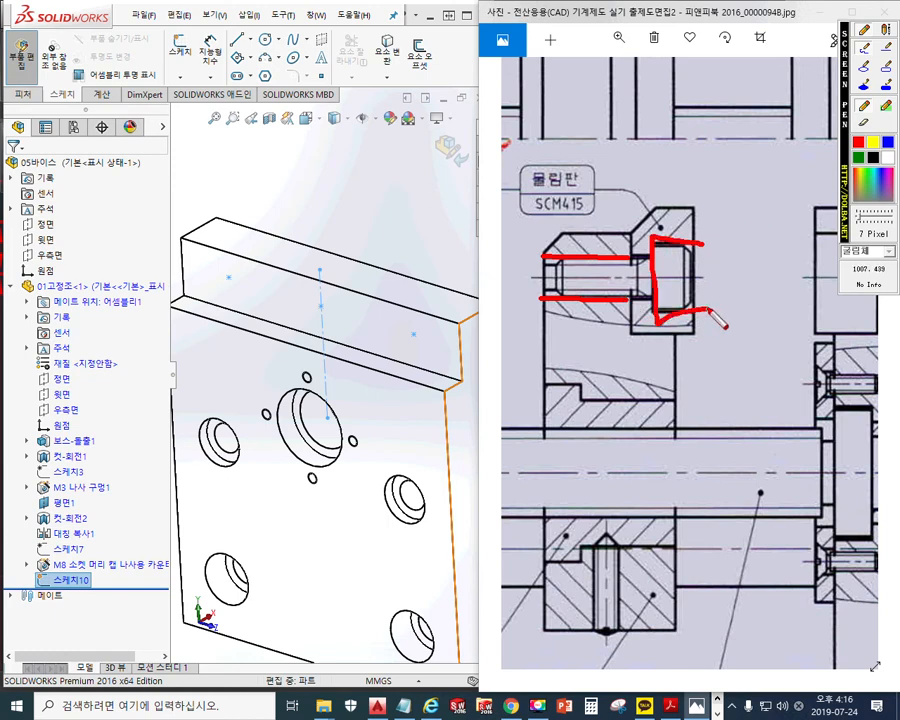
key(Escape)
Outline the tapped hole in the upper block and write M6 above it, then clear
drag(785, 297, 591, 302)
key(F2)
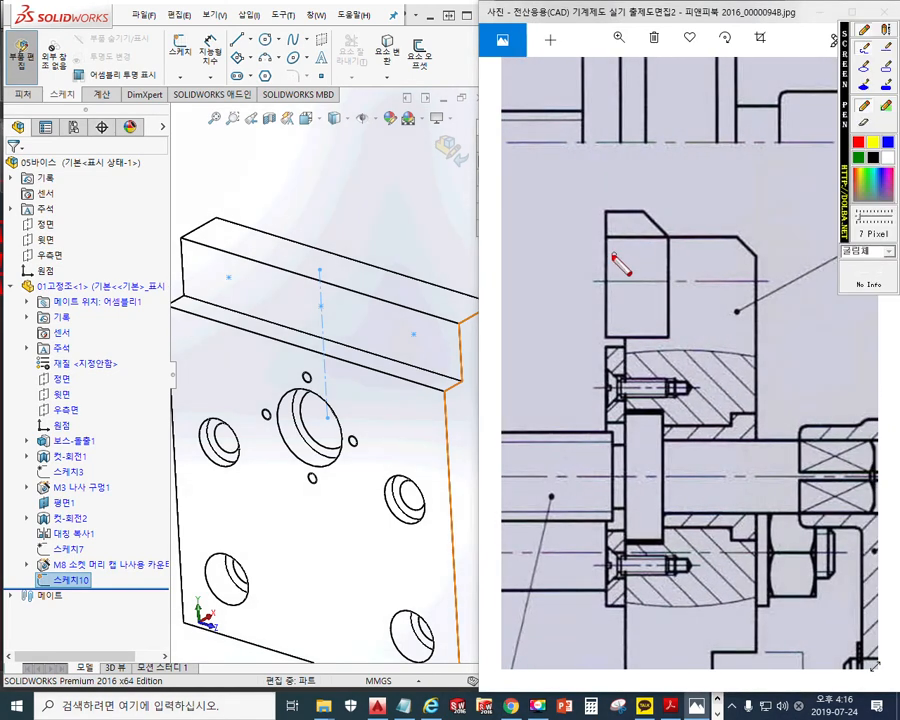
mouse_move(607, 249)
mouse_down()
mouse_move(632, 246)
mouse_move(640, 292)
mouse_move(601, 307)
mouse_up()
mouse_move(638, 258)
mouse_down()
mouse_move(655, 261)
mouse_move(657, 296)
mouse_up()
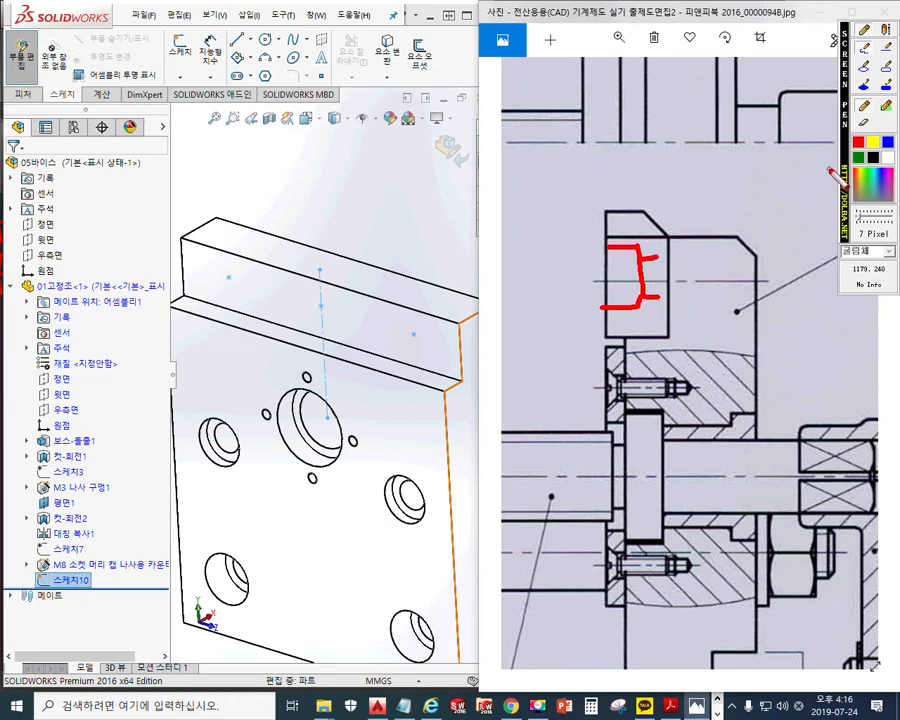
drag(675, 267, 752, 267)
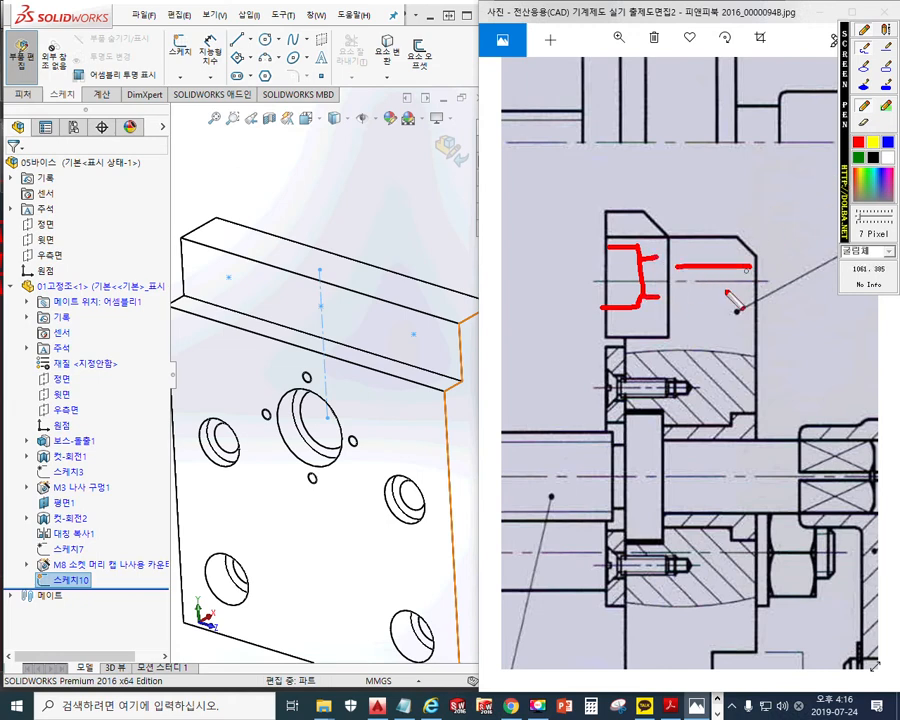
drag(684, 298, 764, 299)
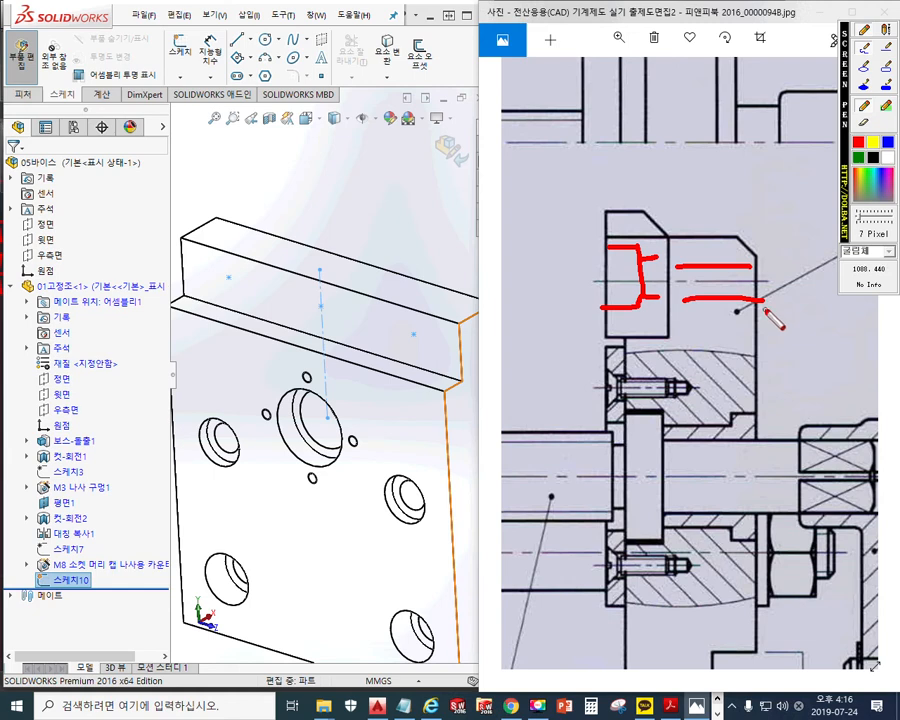
mouse_move(716, 165)
mouse_down()
mouse_move(715, 210)
mouse_move(750, 207)
mouse_up()
mouse_move(788, 155)
mouse_down()
mouse_move(778, 216)
mouse_move(768, 192)
mouse_up()
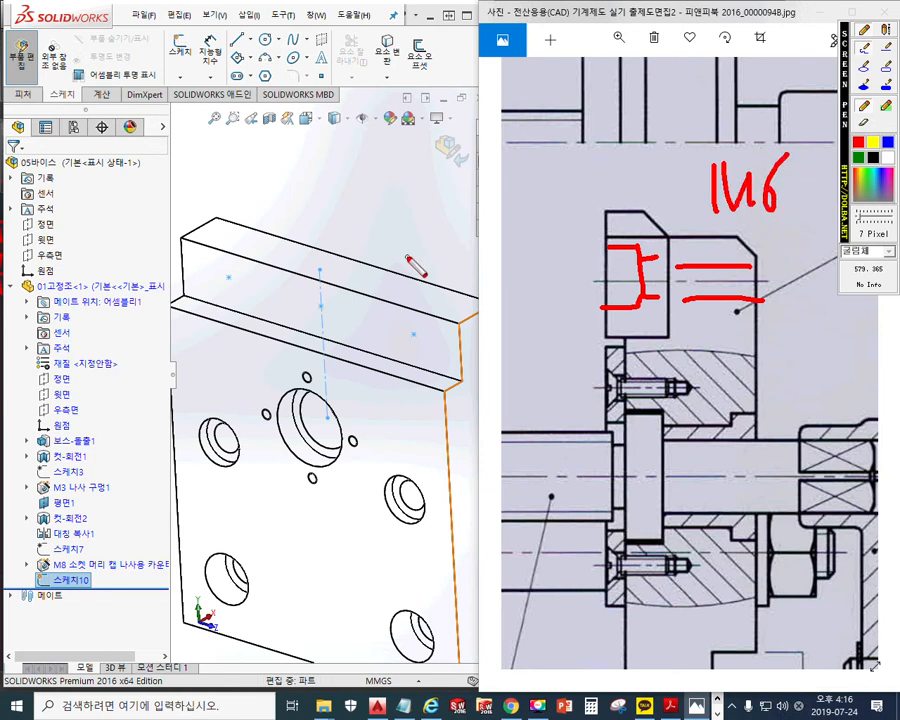
key(Escape)
Return to the SOLIDWORKS model and start a Hole Wizard feature from the Features tab
click(320, 176)
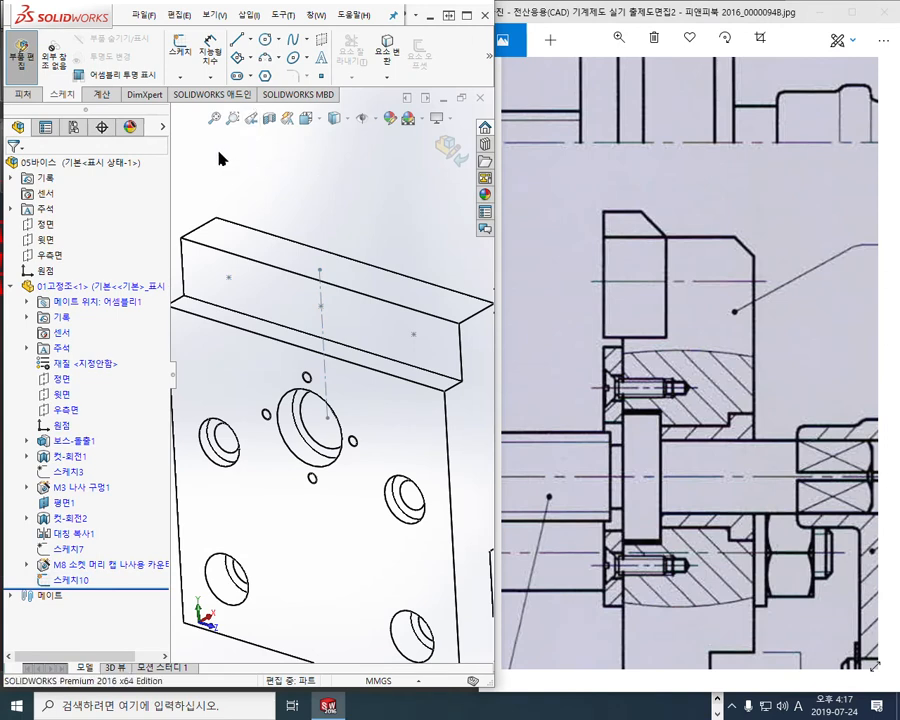
click(26, 96)
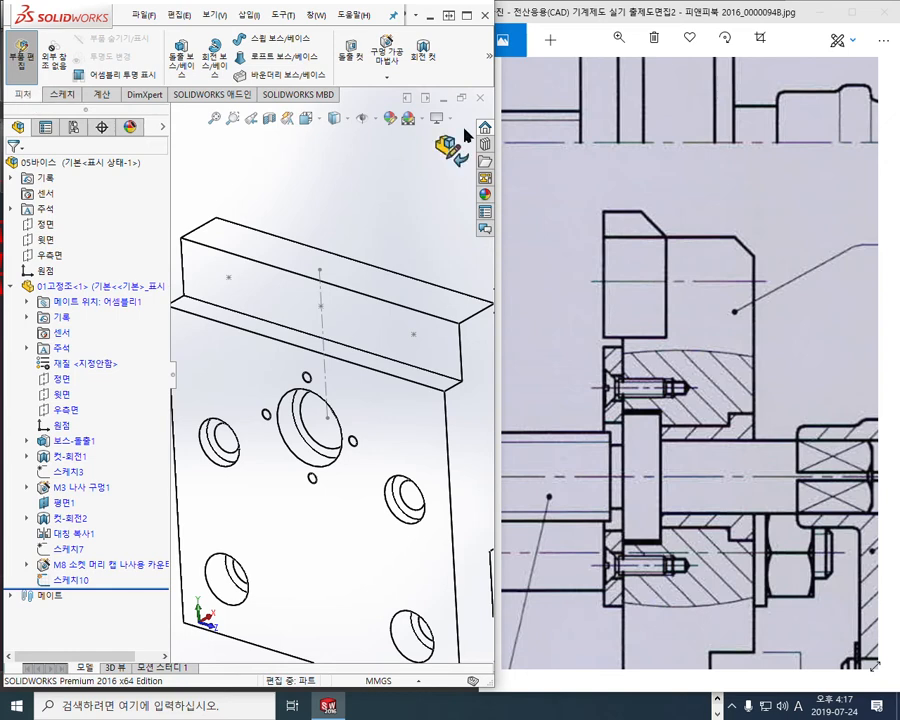
click(387, 56)
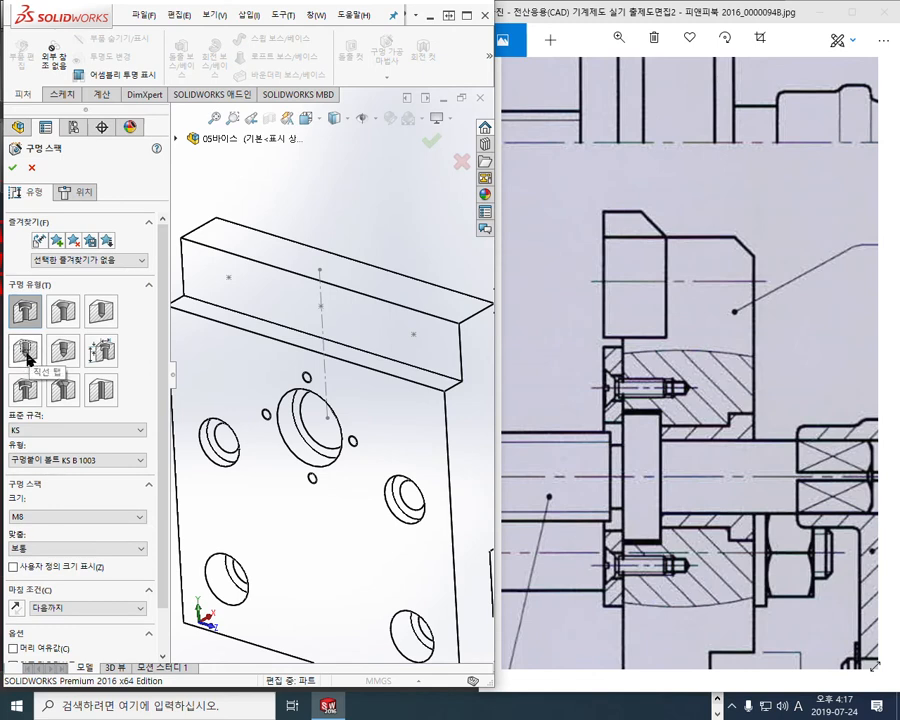
Set the hole to a KS Straight Tap, type 탭 구멍, size M6
click(27, 360)
scroll(162, 305, down, 1)
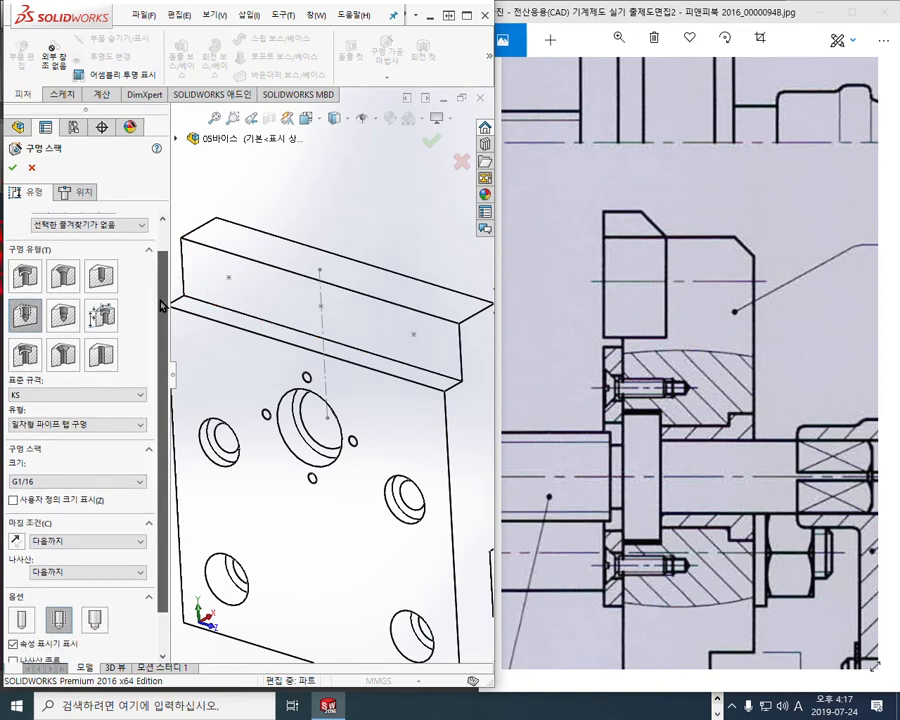
scroll(162, 305, down, 1)
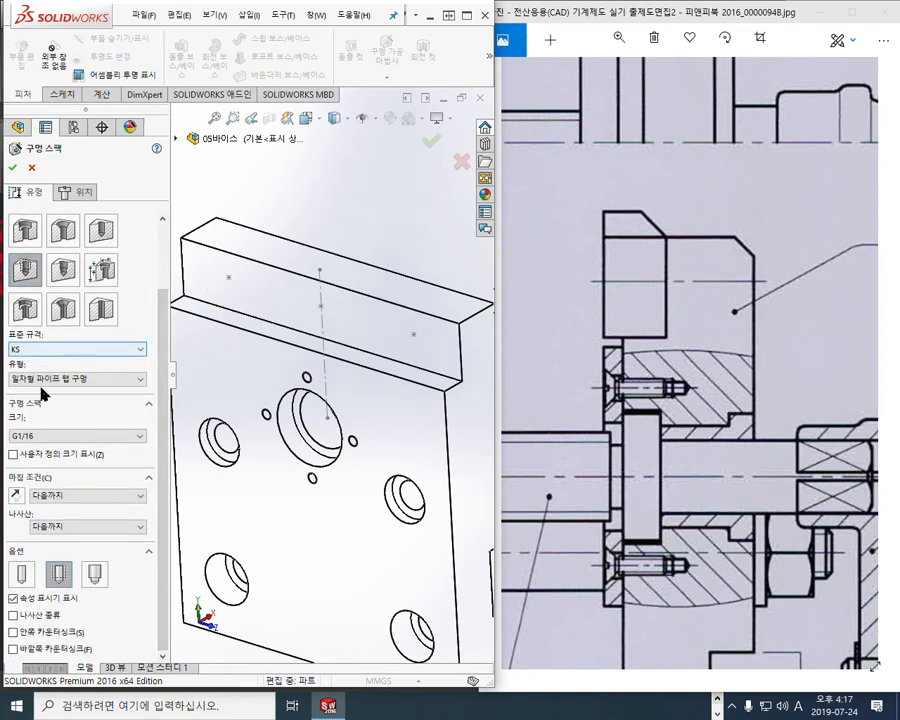
click(78, 378)
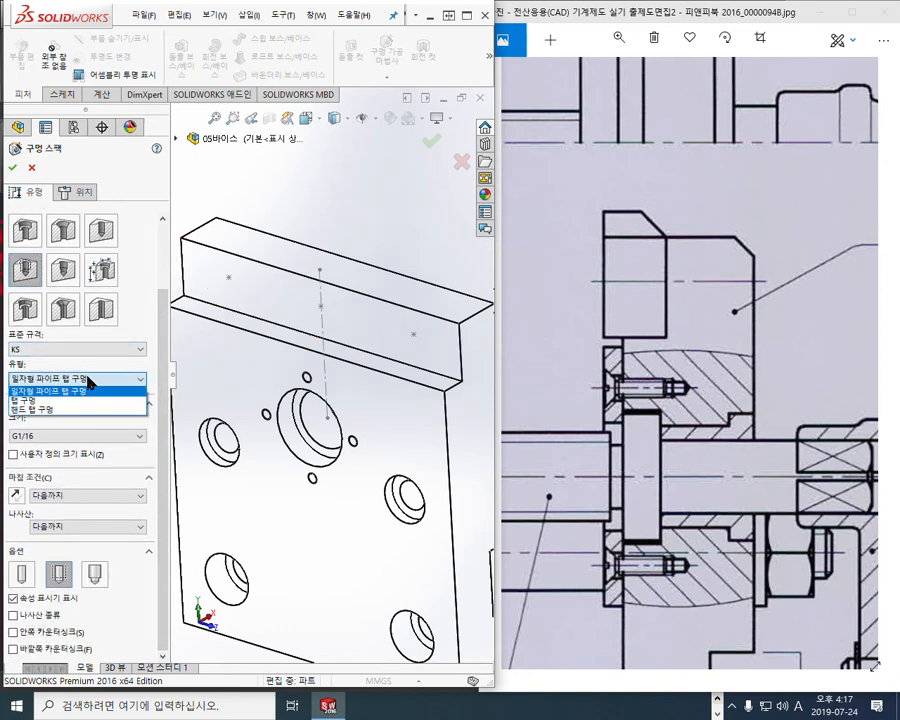
click(40, 401)
click(63, 436)
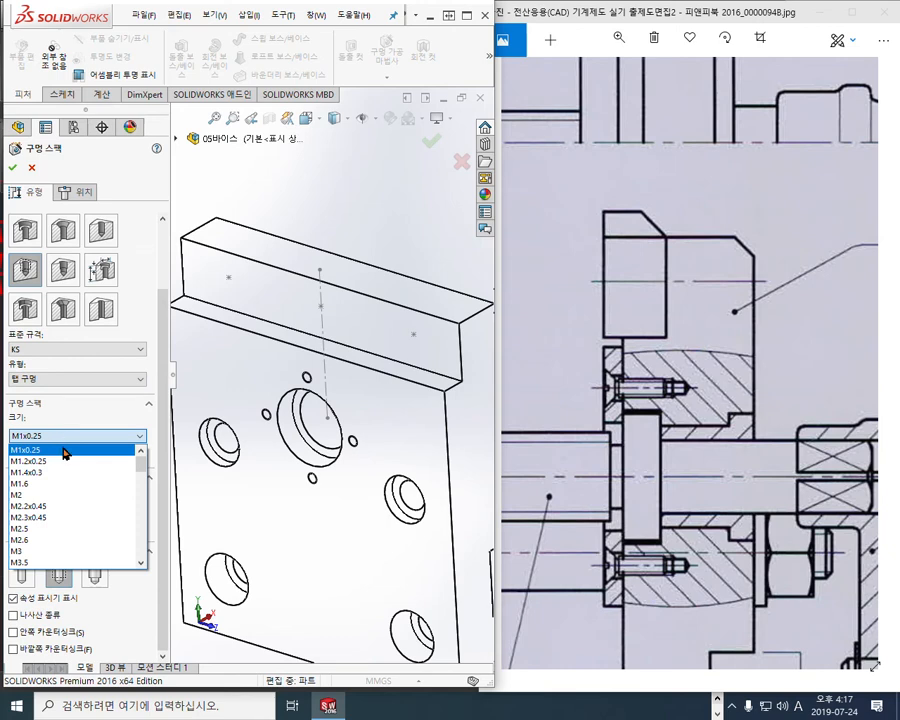
scroll(35, 500, down, 5)
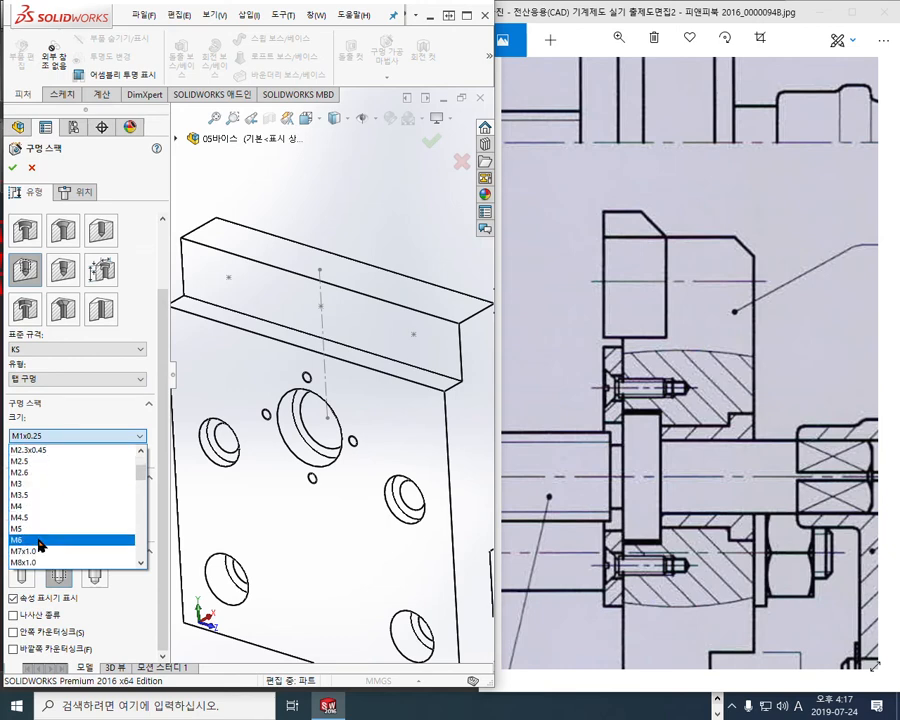
scroll(40, 505, up, 1)
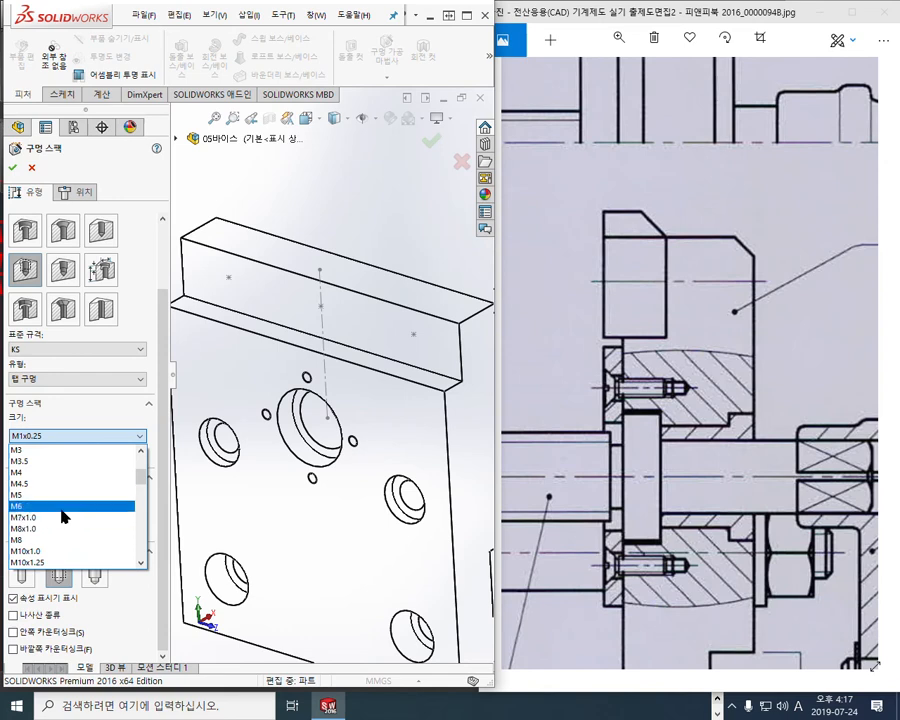
click(53, 515)
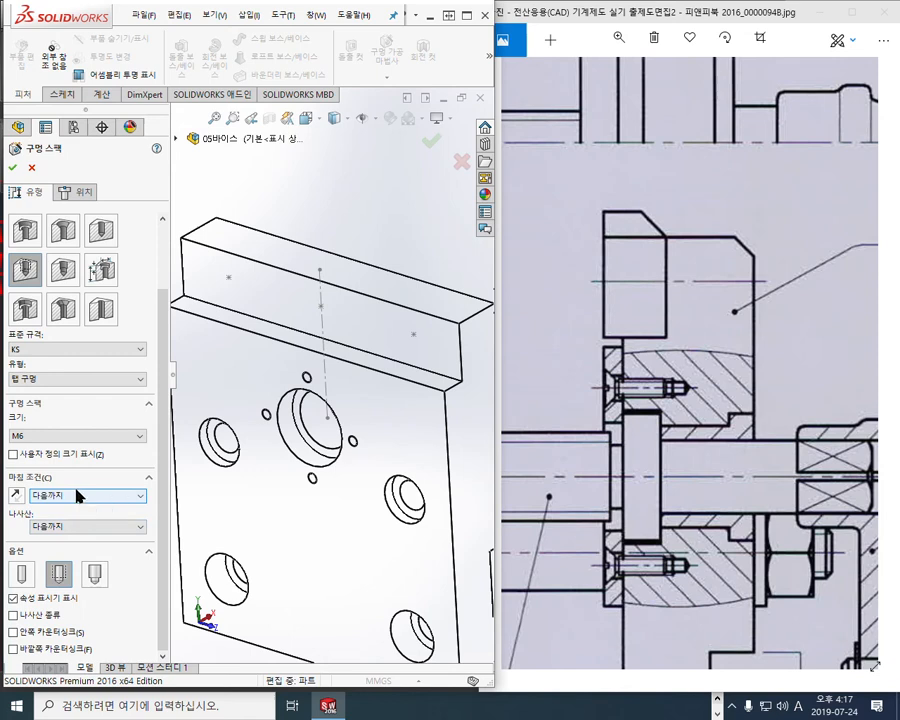
key(F12)
mouse_move(33, 262)
mouse_down()
mouse_move(65, 272)
mouse_move(69, 286)
mouse_up()
mouse_move(59, 332)
mouse_down()
mouse_move(60, 352)
mouse_move(91, 354)
mouse_move(80, 400)
mouse_up()
mouse_move(66, 389)
mouse_down()
mouse_move(86, 402)
mouse_move(95, 390)
mouse_up()
mouse_move(95, 374)
mouse_down()
mouse_move(95, 405)
mouse_move(72, 418)
mouse_move(92, 418)
mouse_up()
drag(72, 408, 92, 408)
drag(72, 418, 92, 418)
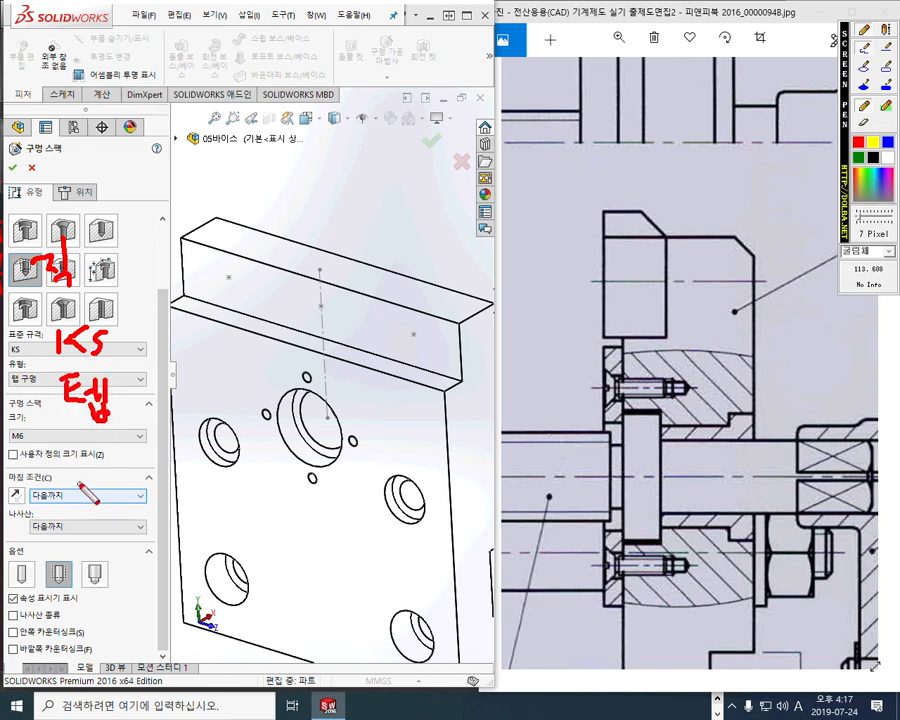
drag(80, 482, 97, 483)
mouse_move(88, 482)
mouse_down()
mouse_move(88, 496)
mouse_move(101, 498)
mouse_up()
drag(105, 476, 106, 510)
mouse_move(105, 494)
mouse_down()
mouse_move(130, 478)
mouse_move(126, 498)
mouse_move(144, 495)
mouse_up()
drag(124, 500, 123, 512)
drag(132, 499, 133, 511)
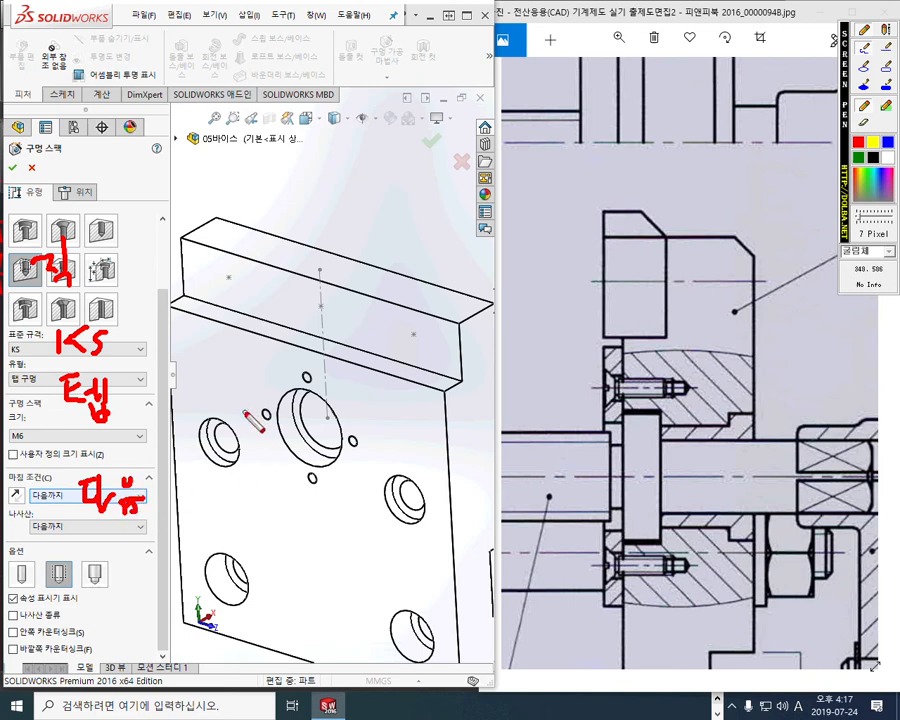
mouse_move(112, 163)
mouse_down()
mouse_move(100, 205)
mouse_move(124, 172)
mouse_up()
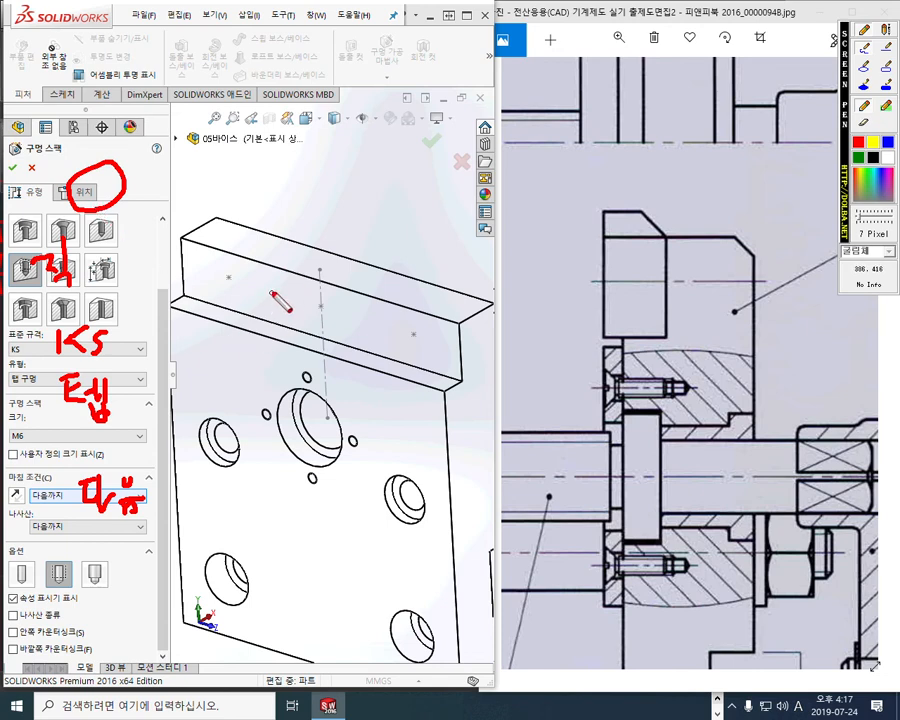
mouse_move(260, 280)
mouse_down()
mouse_move(268, 308)
mouse_move(293, 317)
mouse_up()
mouse_move(231, 263)
mouse_down()
mouse_move(220, 290)
mouse_move(237, 299)
mouse_up()
mouse_move(328, 296)
mouse_down()
mouse_move(334, 320)
mouse_move(328, 298)
mouse_up()
drag(416, 324, 421, 351)
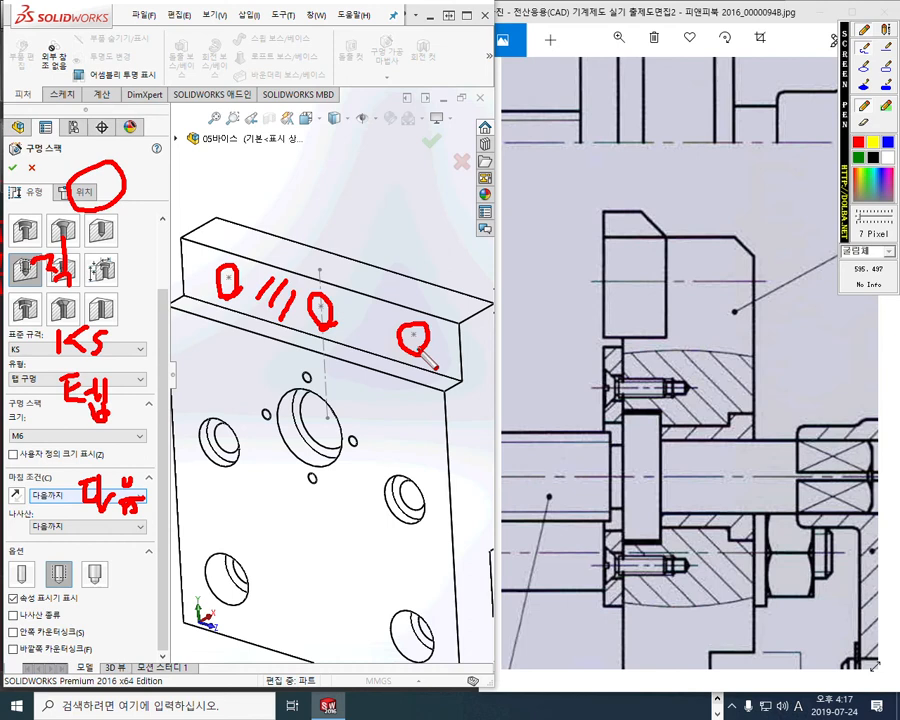
key(Escape)
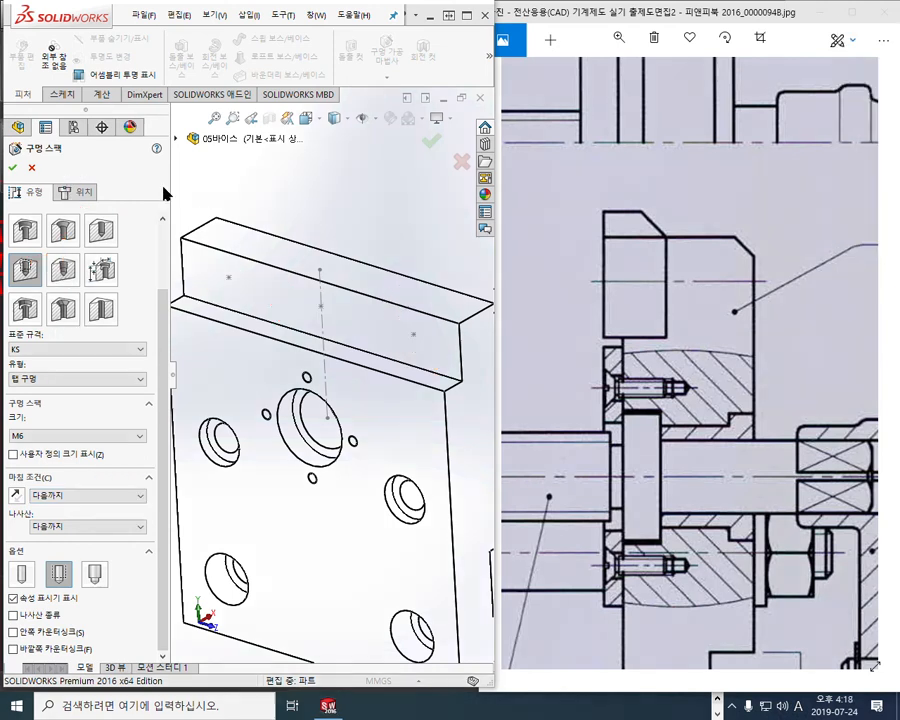
Place three M6 tapped holes left, middle and right across the top ledge face
click(84, 192)
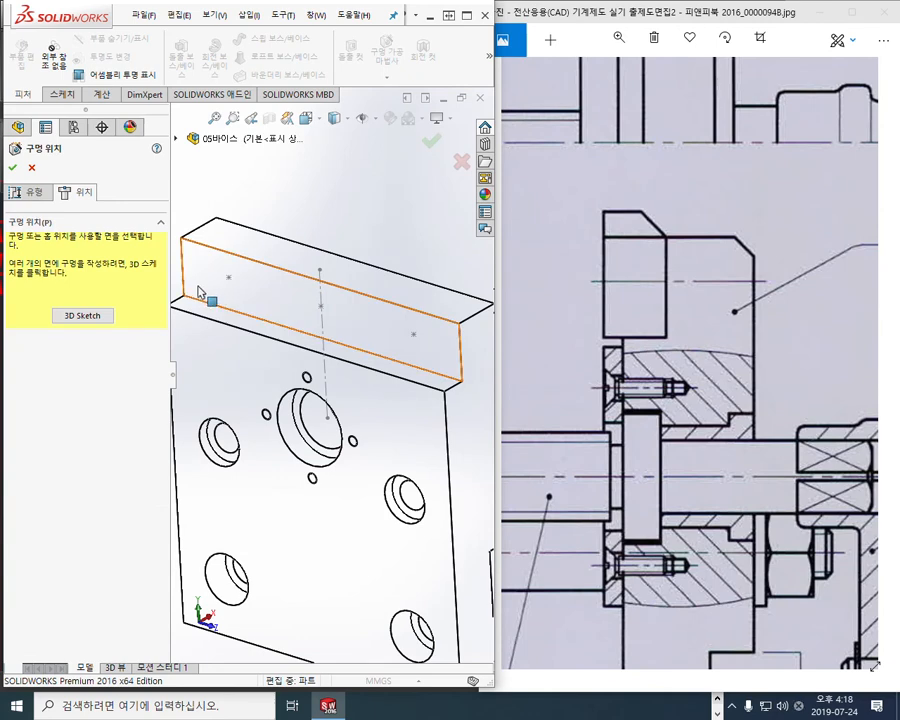
click(268, 294)
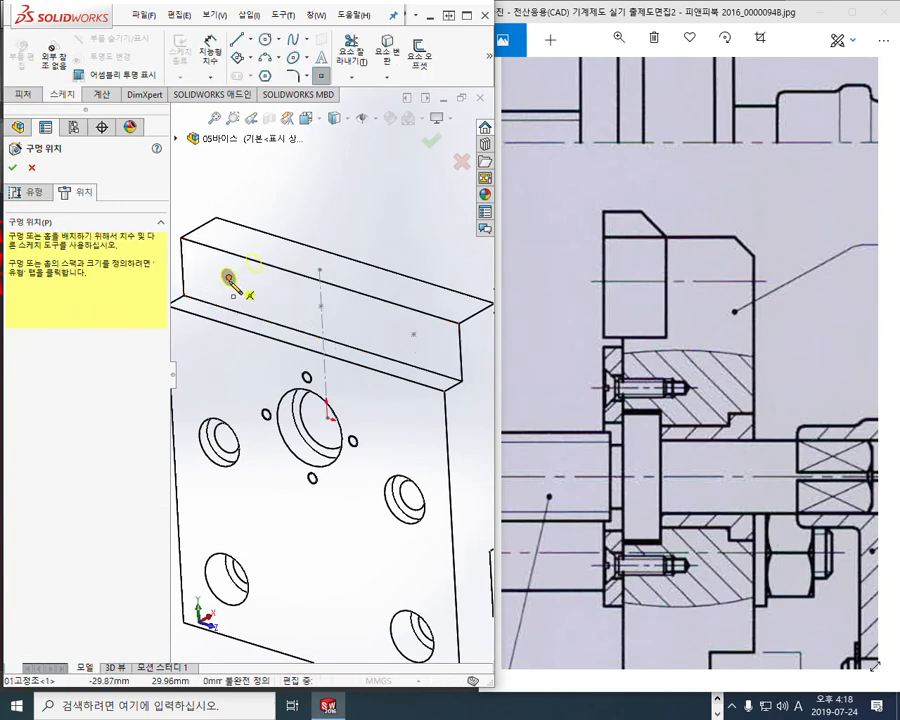
click(229, 276)
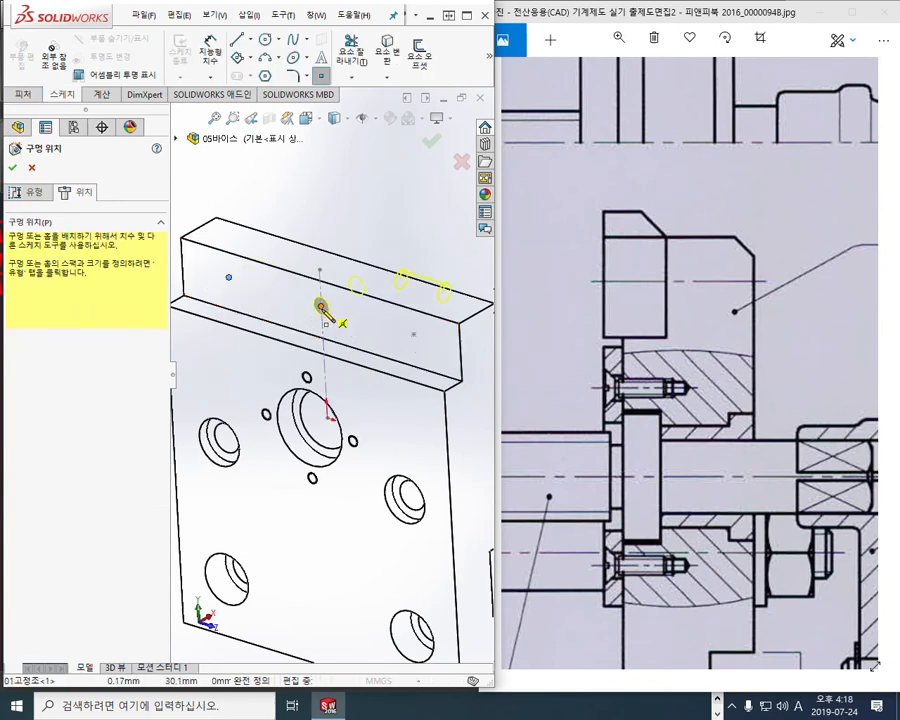
click(320, 305)
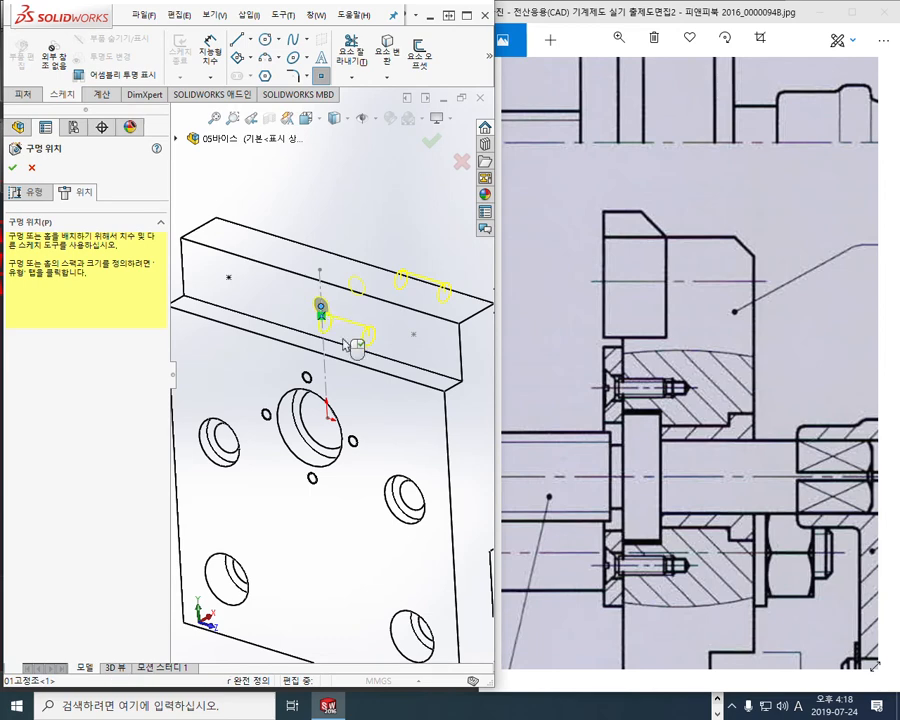
click(413, 335)
click(13, 168)
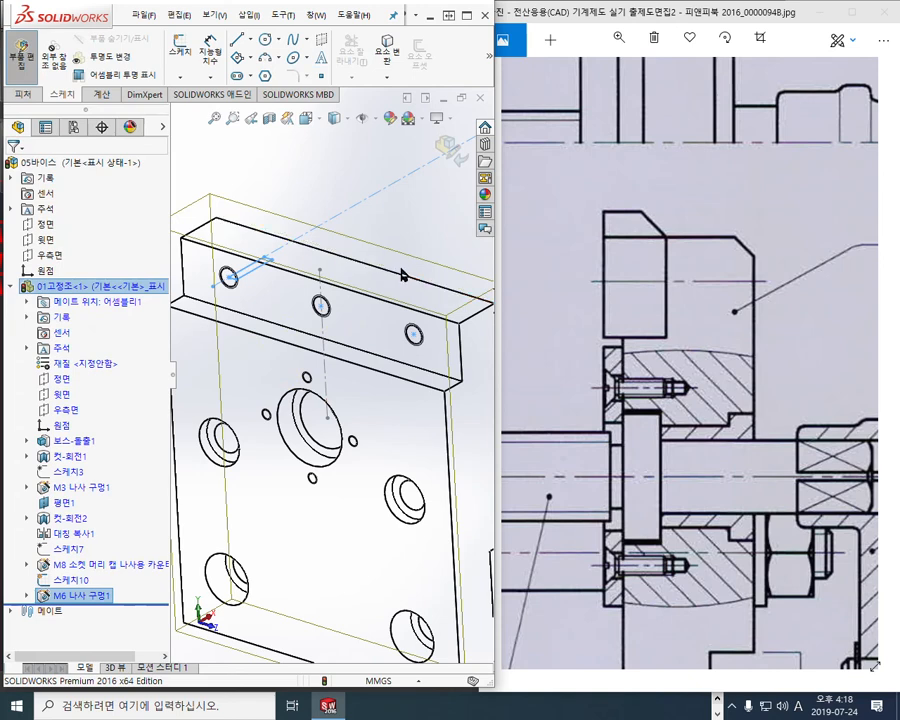
Switch the model display to Shaded With Edges
click(334, 118)
click(333, 156)
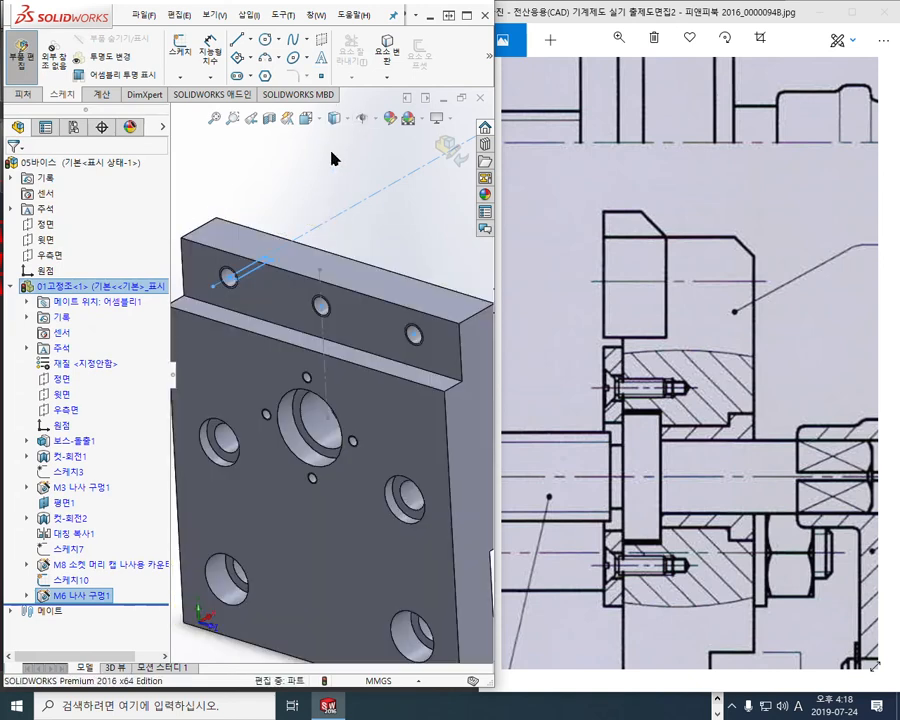
click(312, 188)
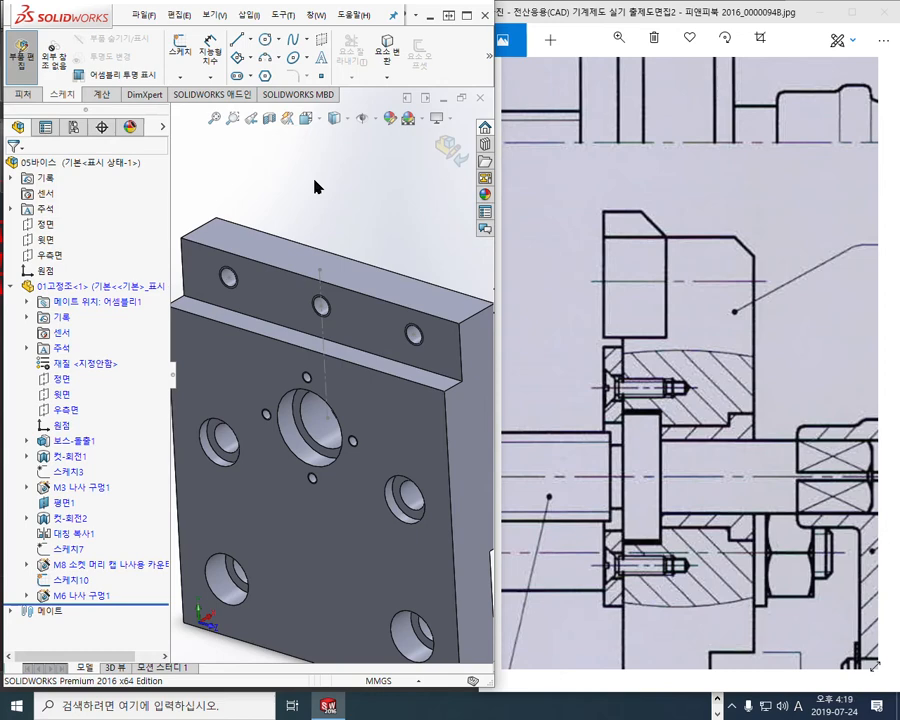
Bring the vise assembly drawing to the front and maximize the Photos window
scroll(316, 190, up, 1)
mouse_move(350, 307)
ctrl+middle_down()
mouse_move(351, 265)
mouse_move(348, 276)
ctrl+middle_up()
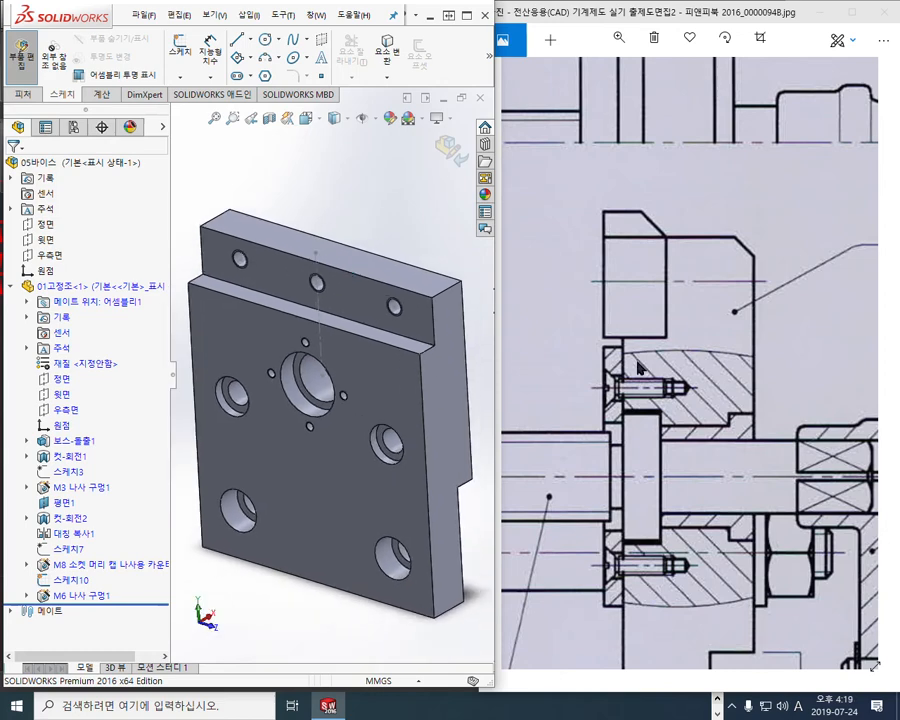
drag(685, 432, 672, 292)
mouse_move(669, 371)
mouse_down()
mouse_move(672, 346)
mouse_move(673, 465)
mouse_up()
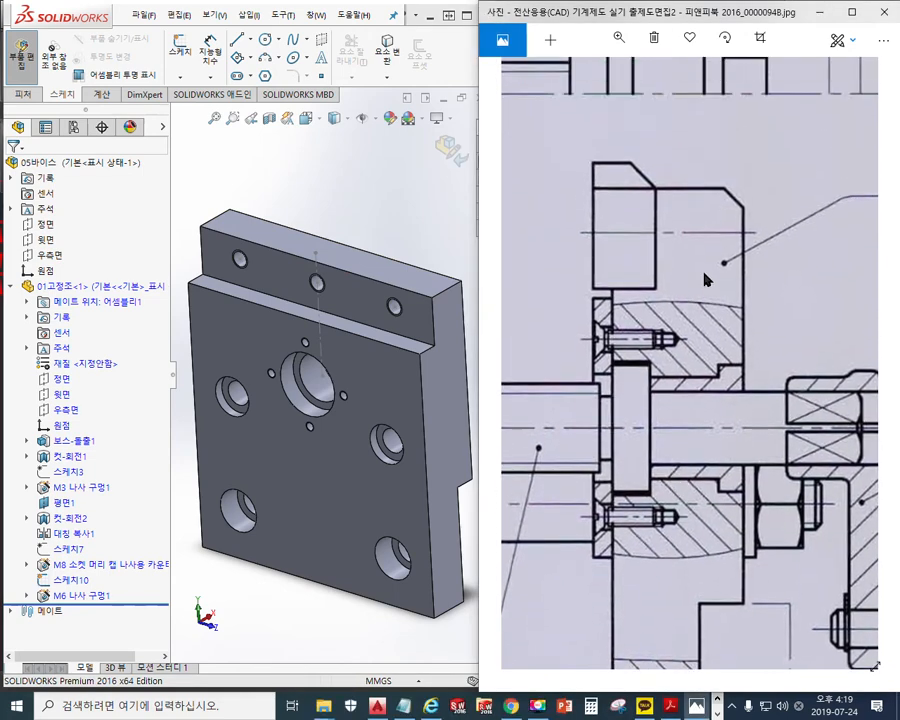
drag(706, 272, 748, 314)
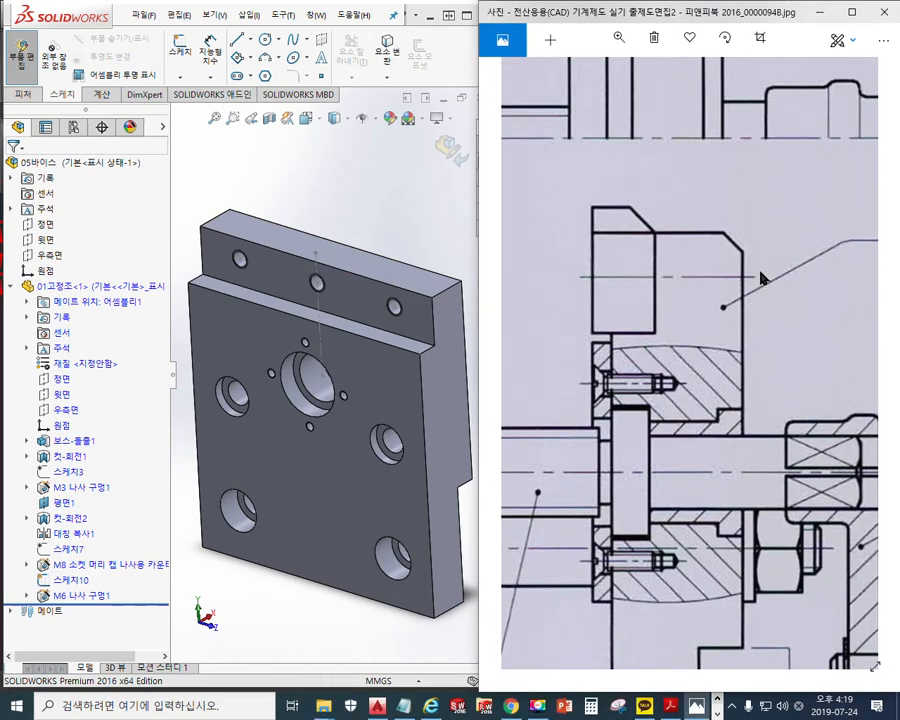
click(852, 13)
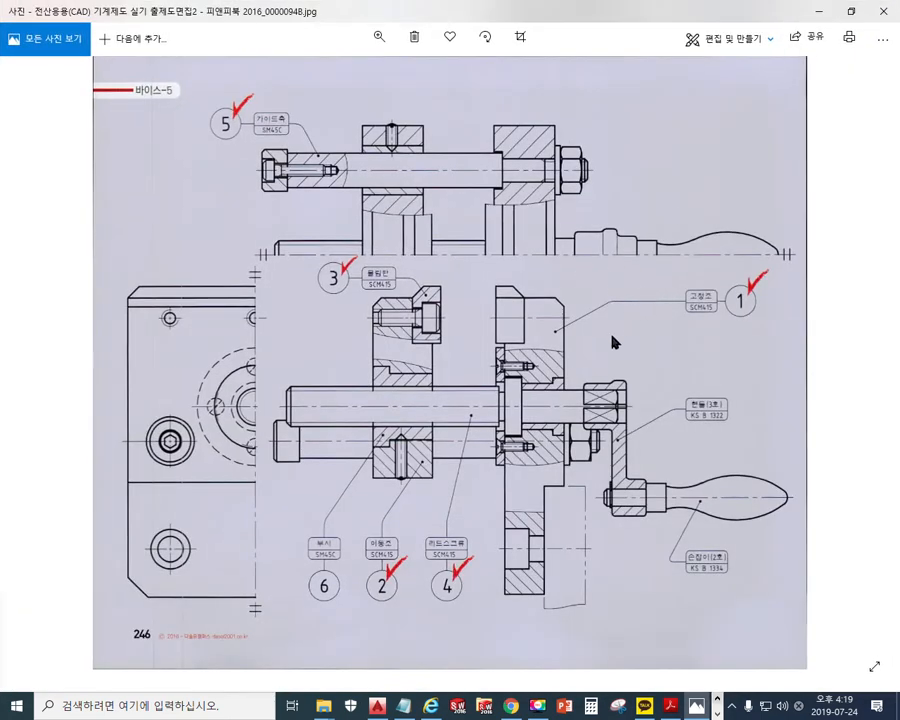
Mark the nut in the top view and the fixed jaw with the screen pen, then clear
key(F2)
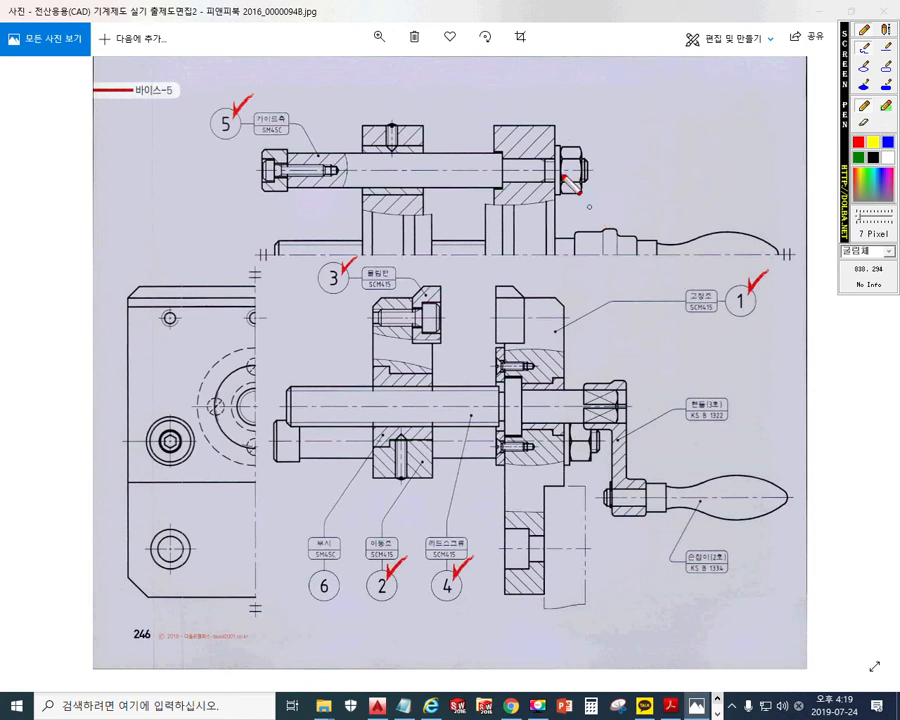
mouse_move(556, 116)
mouse_down()
mouse_move(550, 138)
mouse_move(566, 150)
mouse_up()
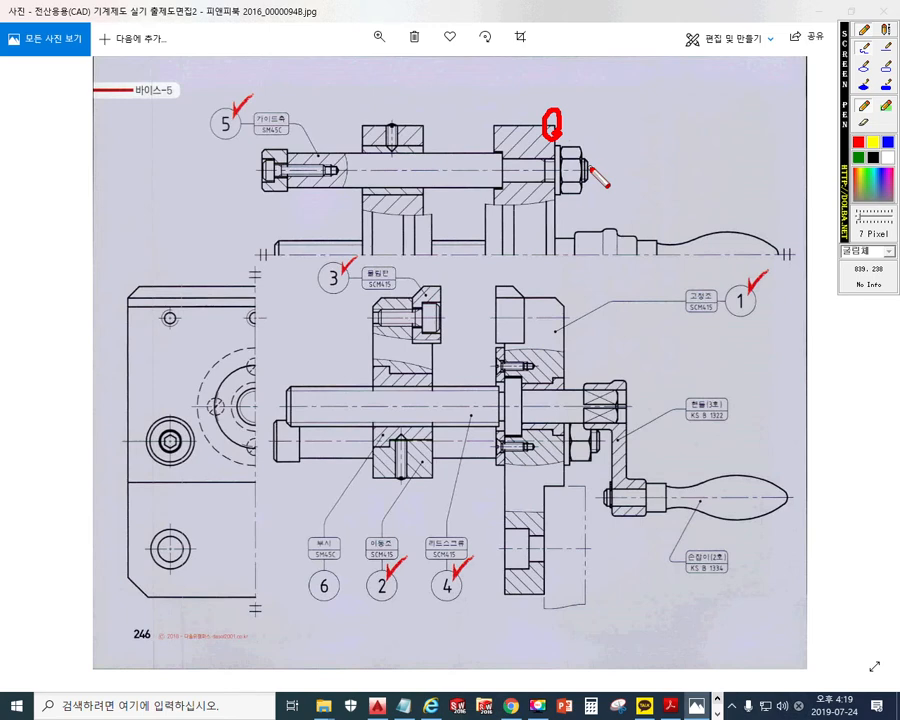
drag(528, 115, 575, 177)
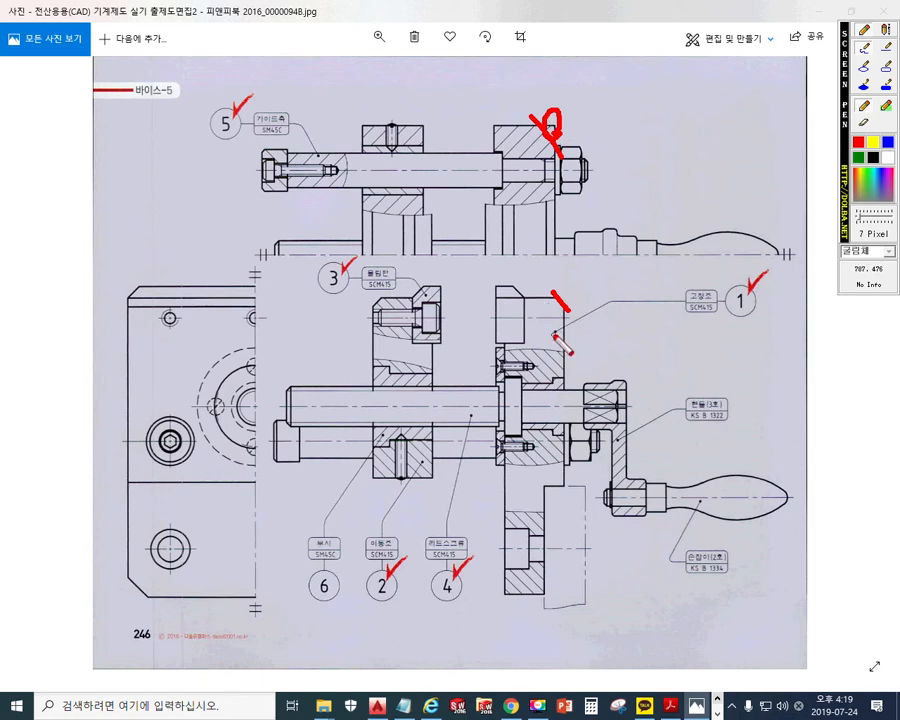
drag(555, 295, 556, 346)
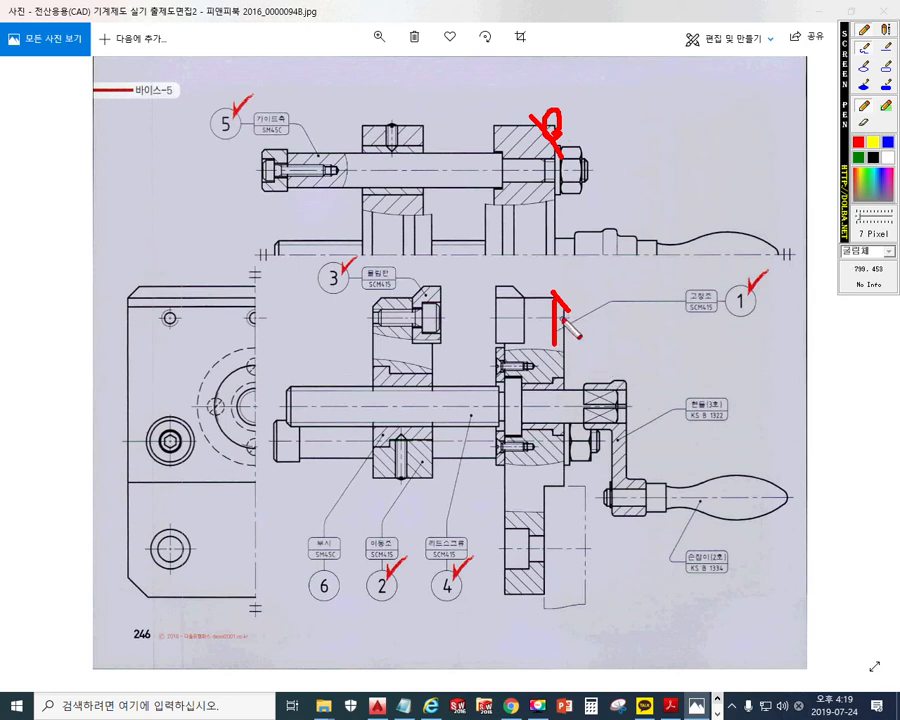
key(Escape)
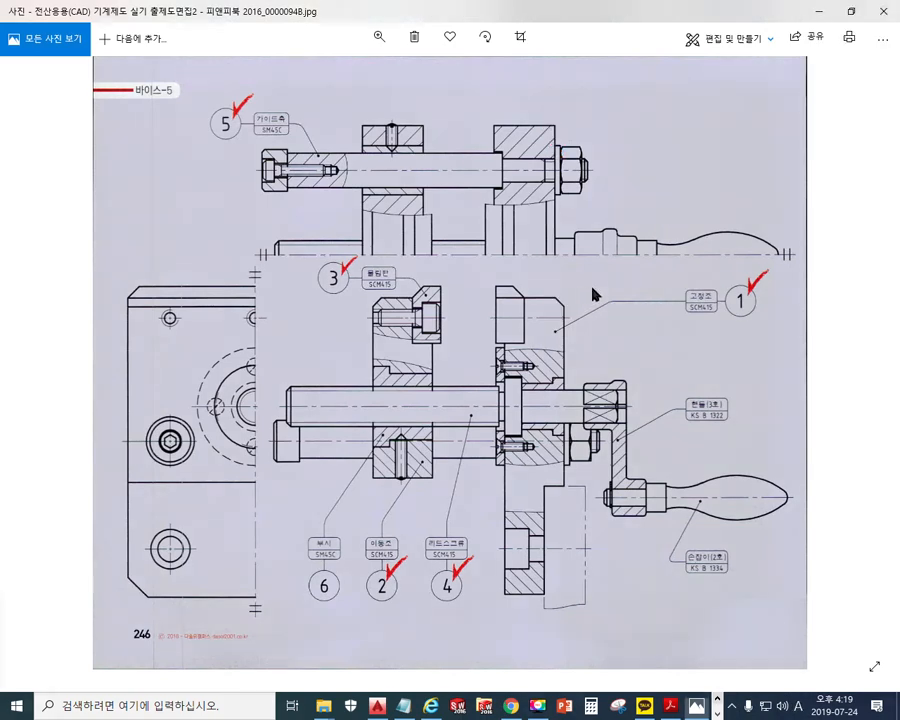
Mark the side view's top-left corner, top edge and base part outline, clearing each time
key(F12)
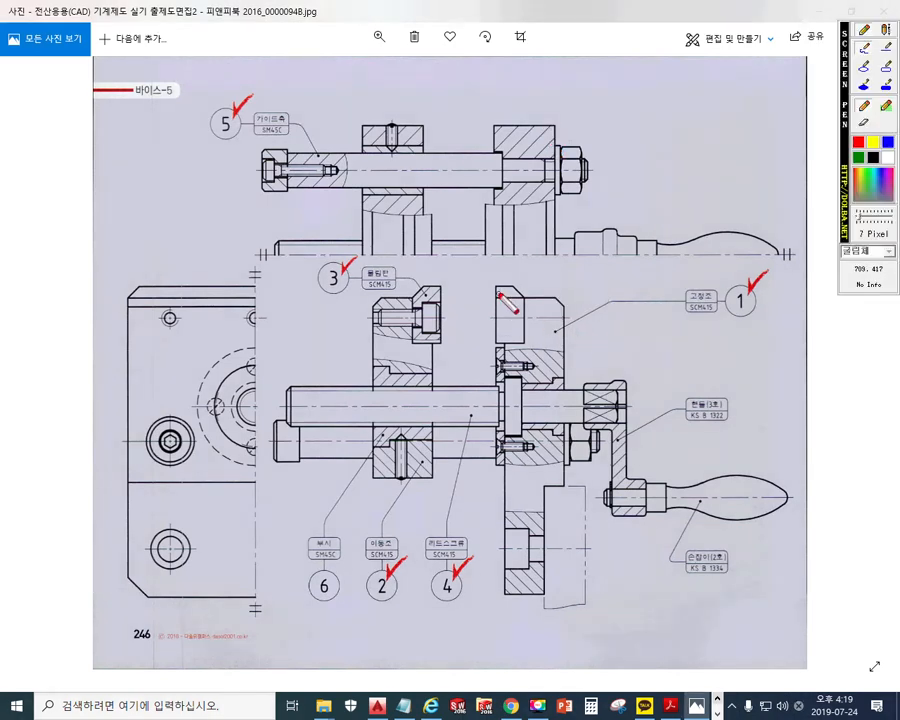
drag(142, 282, 128, 299)
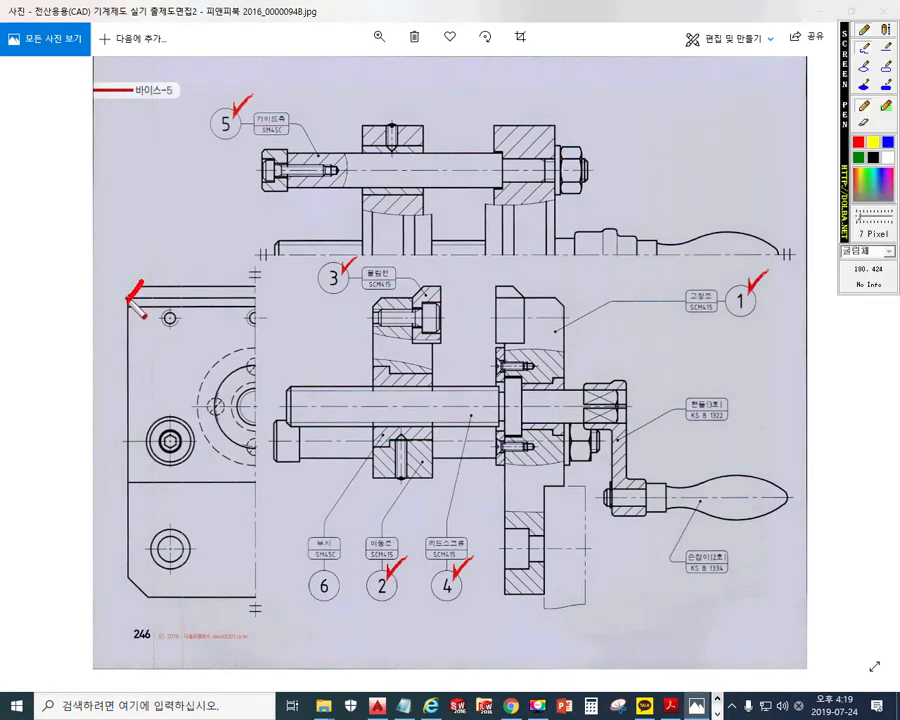
drag(424, 296, 254, 288)
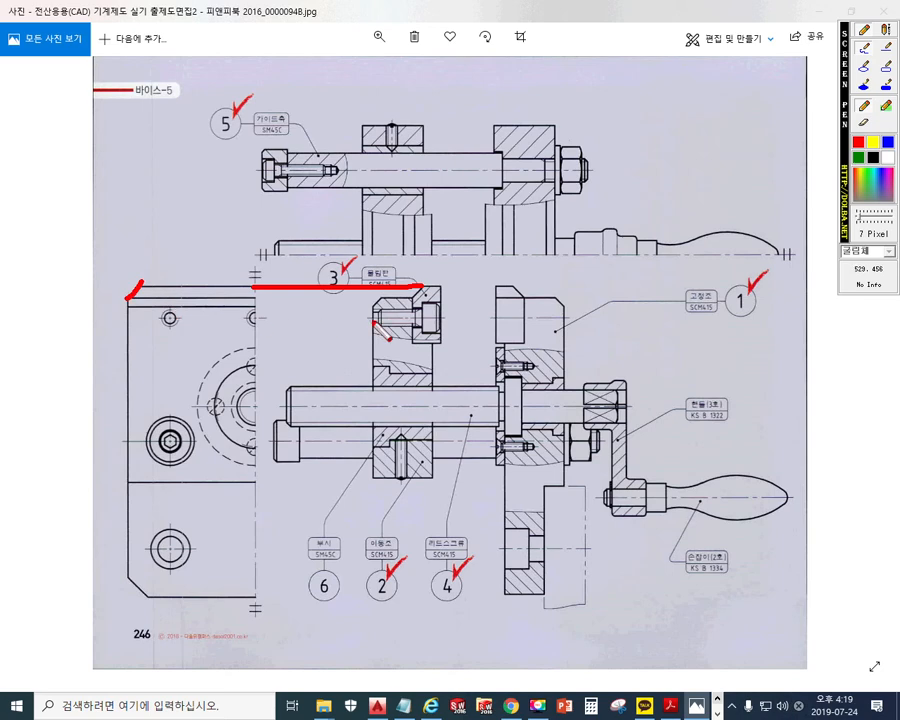
key(Escape)
mouse_move(411, 298)
mouse_down()
mouse_move(125, 301)
mouse_move(126, 466)
mouse_move(150, 480)
mouse_move(254, 478)
mouse_up()
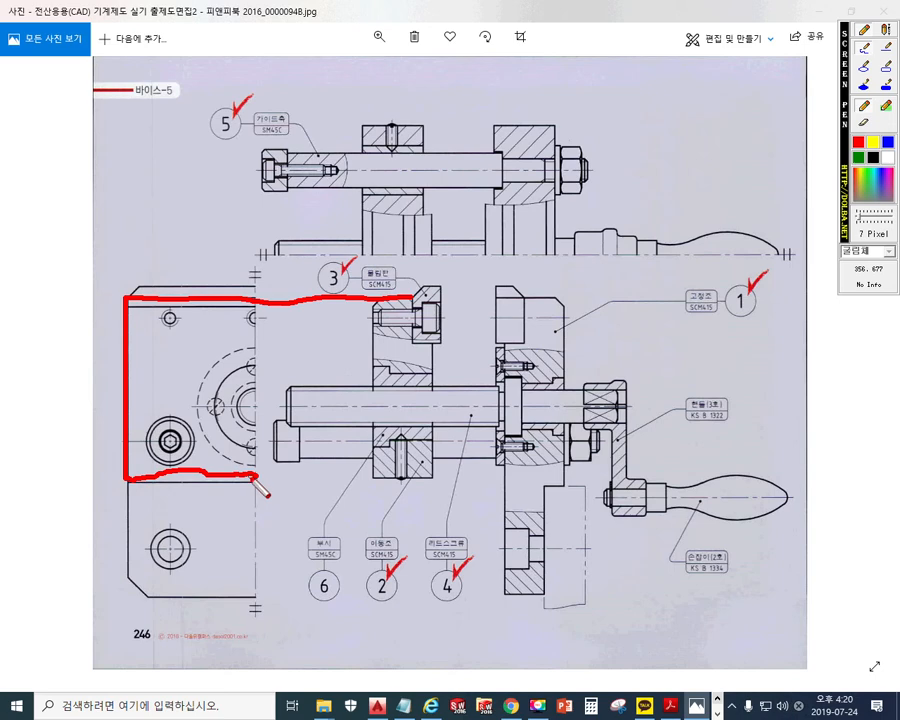
key(Escape)
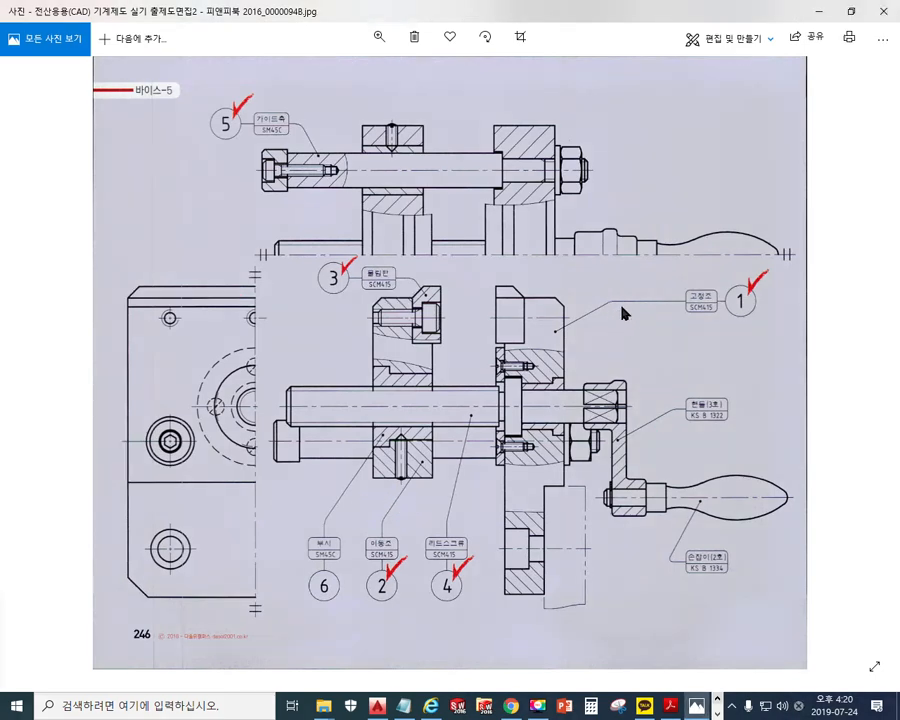
Mark the fixed jaw's (고정조) chamfered corner, clear it and zoom in
key(F12)
drag(552, 287, 577, 317)
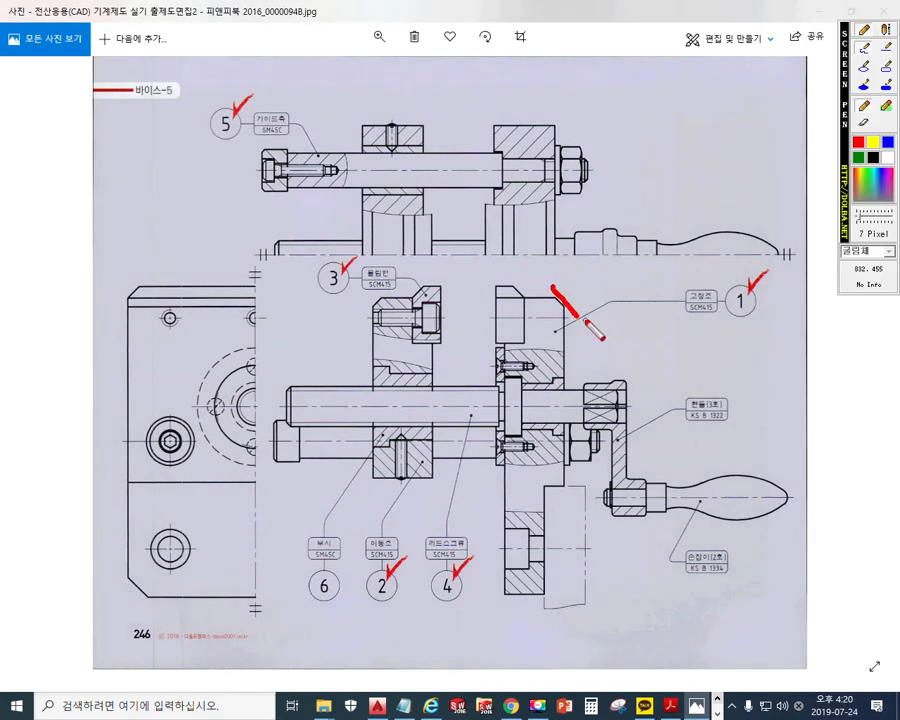
key(F12)
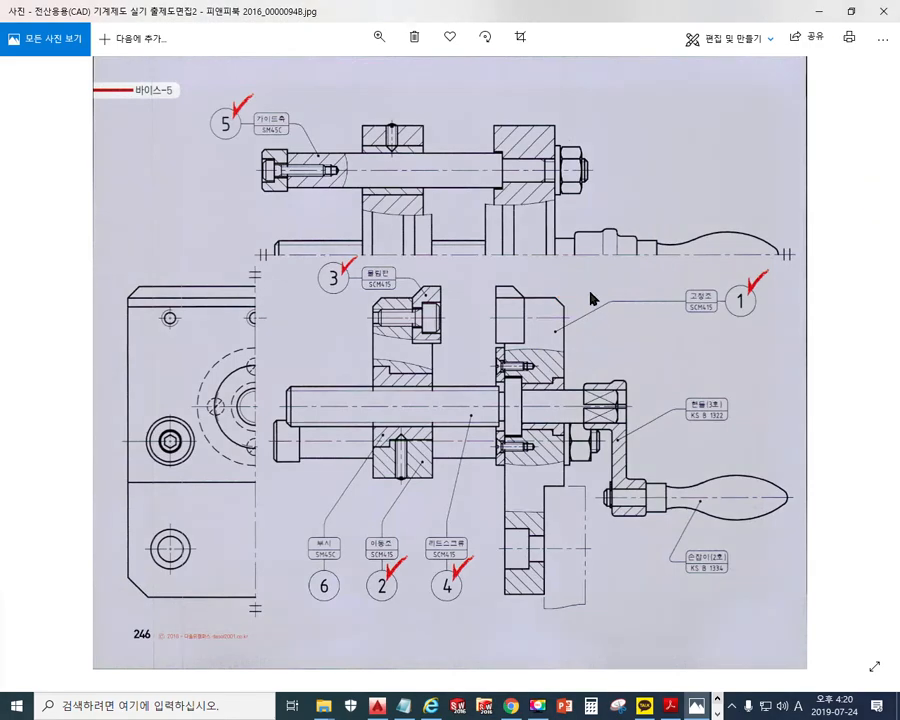
scroll(592, 296, up, 2)
scroll(597, 297, up, 3)
Sketch 3 x 3 mm chamfer dimensions at the jaw's top corner with the pen, then clear
key(F12)
drag(499, 318, 498, 80)
drag(430, 224, 662, 200)
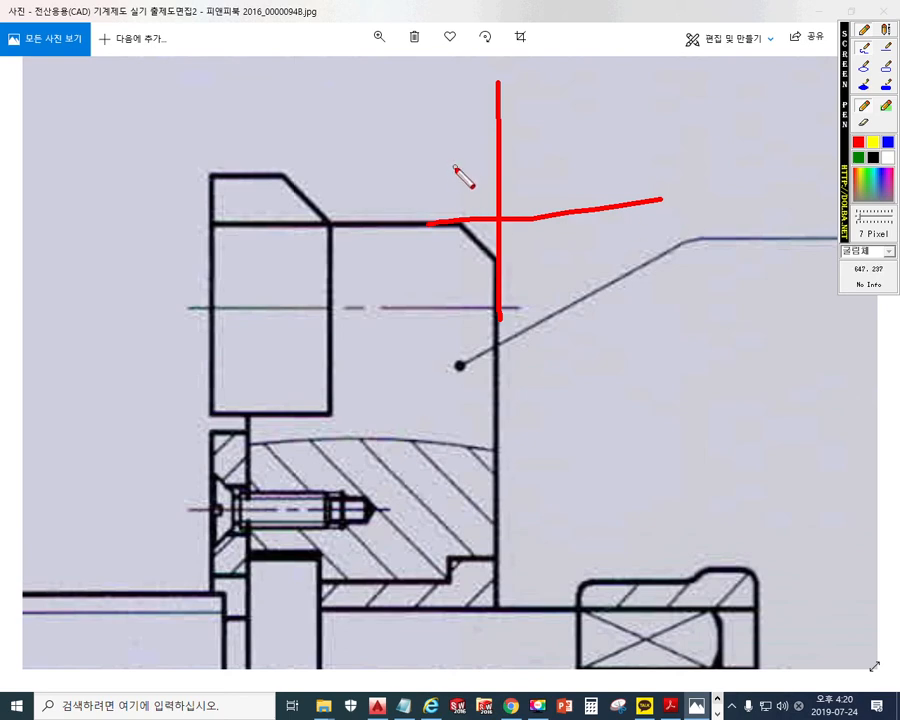
mouse_move(459, 177)
mouse_down()
mouse_move(459, 213)
mouse_move(509, 192)
mouse_move(502, 190)
mouse_move(511, 201)
mouse_move(442, 198)
mouse_up()
drag(499, 266, 540, 265)
mouse_move(523, 200)
mouse_down()
mouse_move(530, 281)
mouse_move(523, 217)
mouse_move(535, 192)
mouse_up()
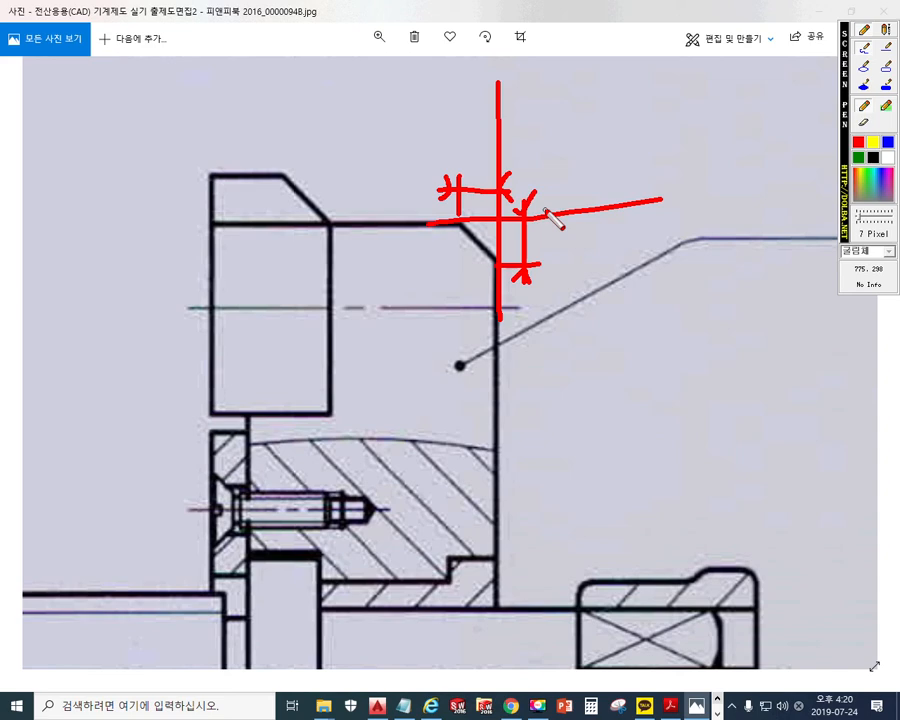
mouse_move(558, 232)
mouse_down()
mouse_move(575, 247)
mouse_move(559, 269)
mouse_up()
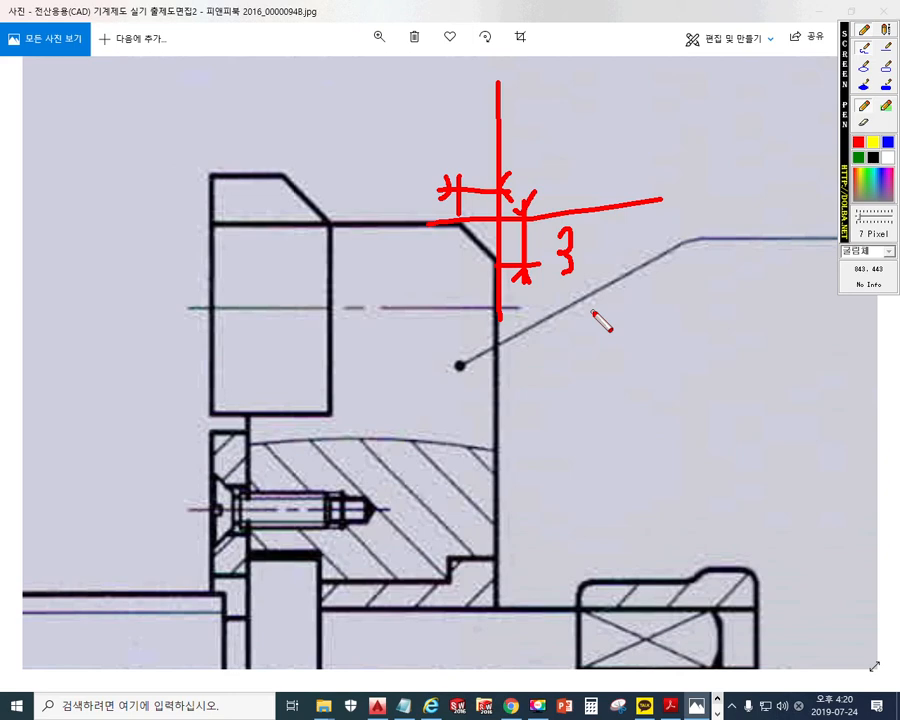
drag(458, 131, 461, 158)
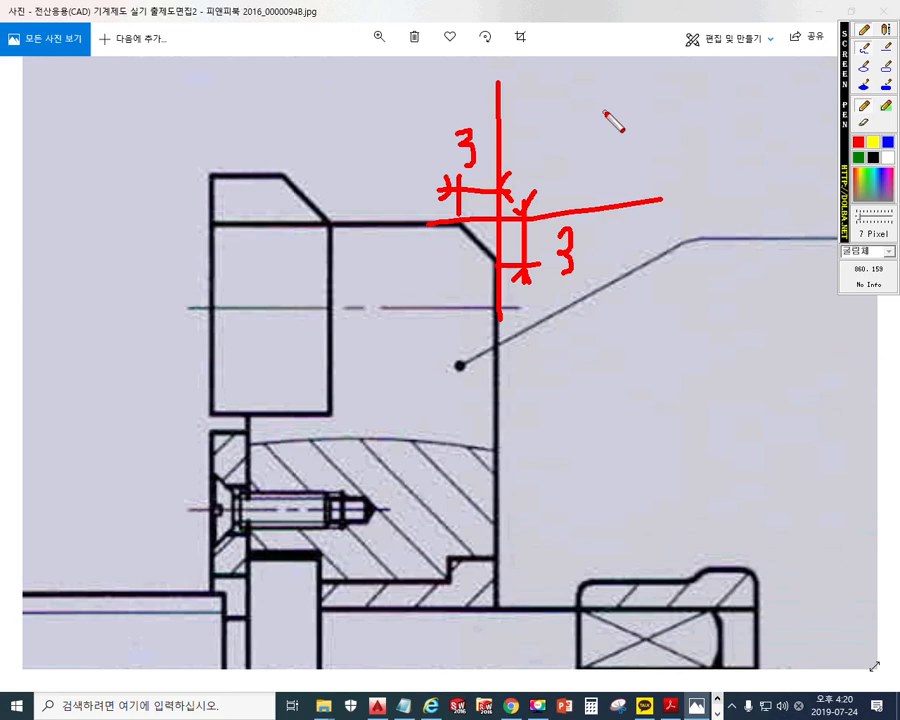
key(Escape)
Restore Photos to the right half and select the part's 90 mm top back edge
click(852, 13)
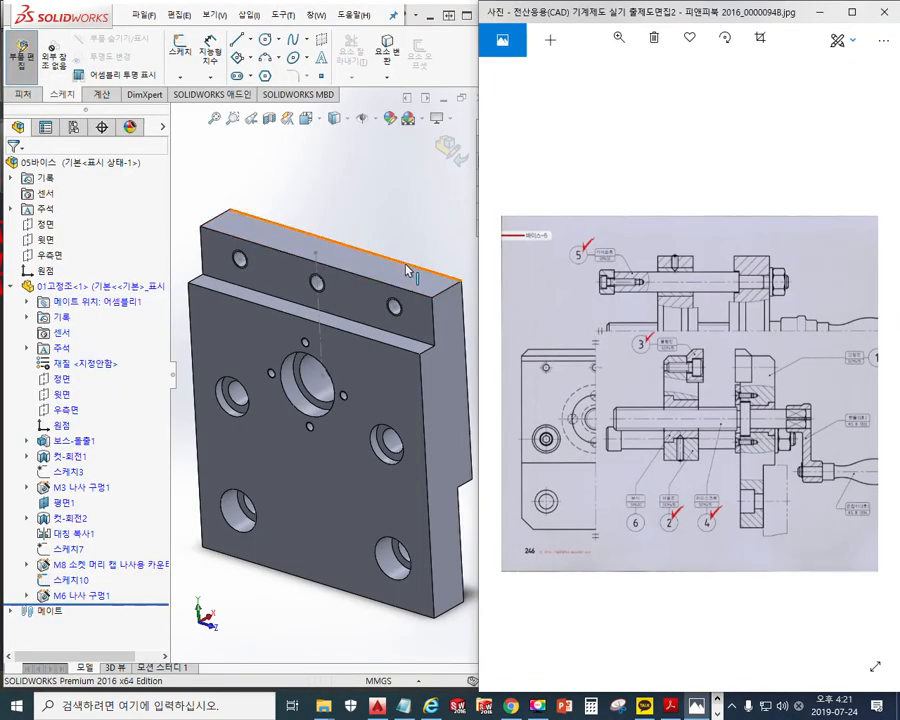
key(F9)
drag(227, 202, 462, 280)
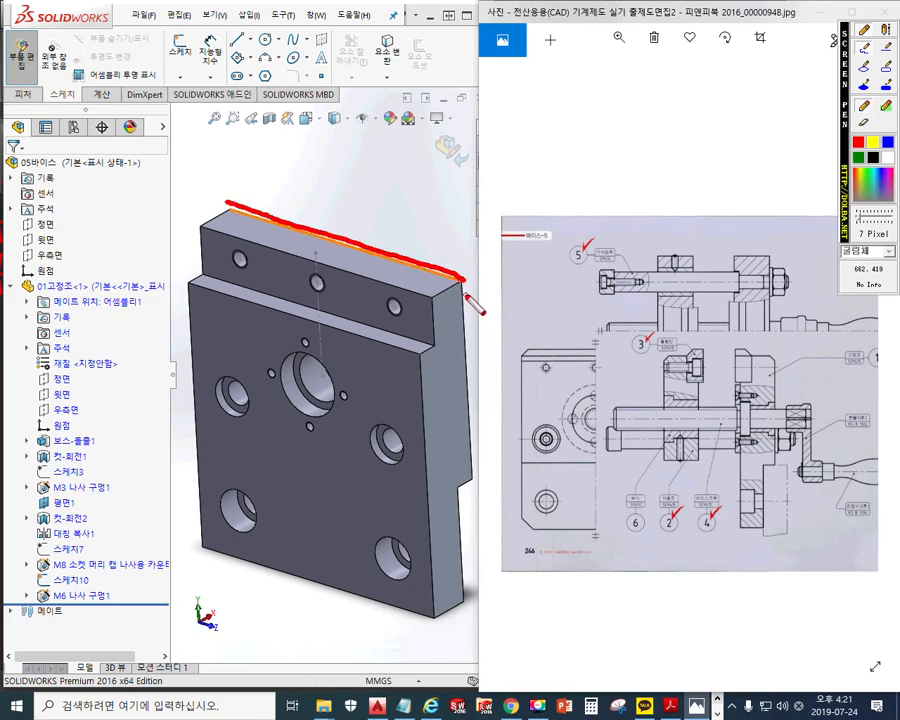
key(Escape)
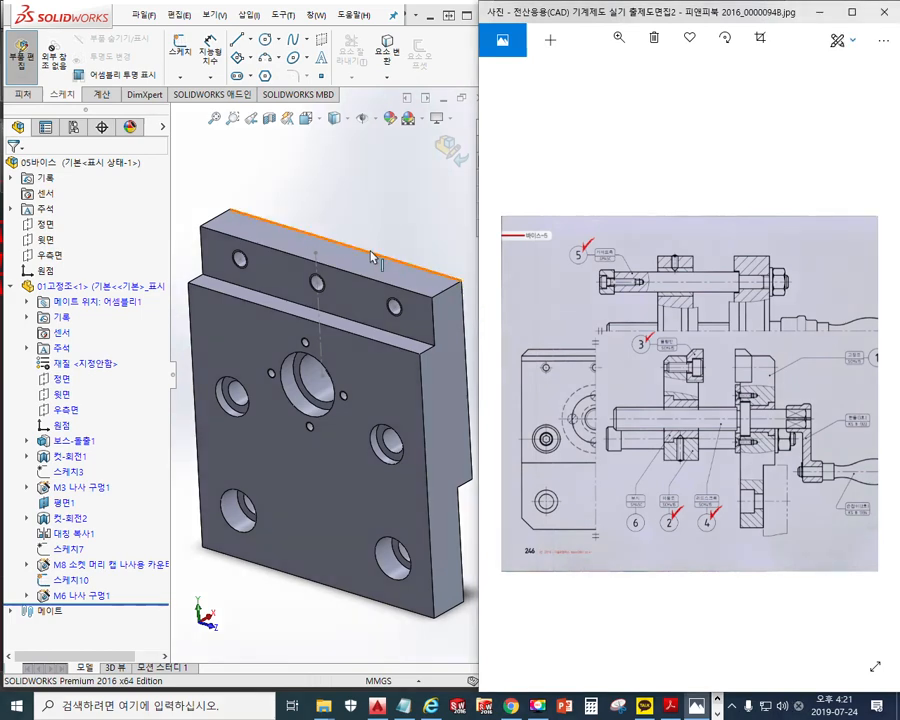
click(371, 252)
click(371, 255)
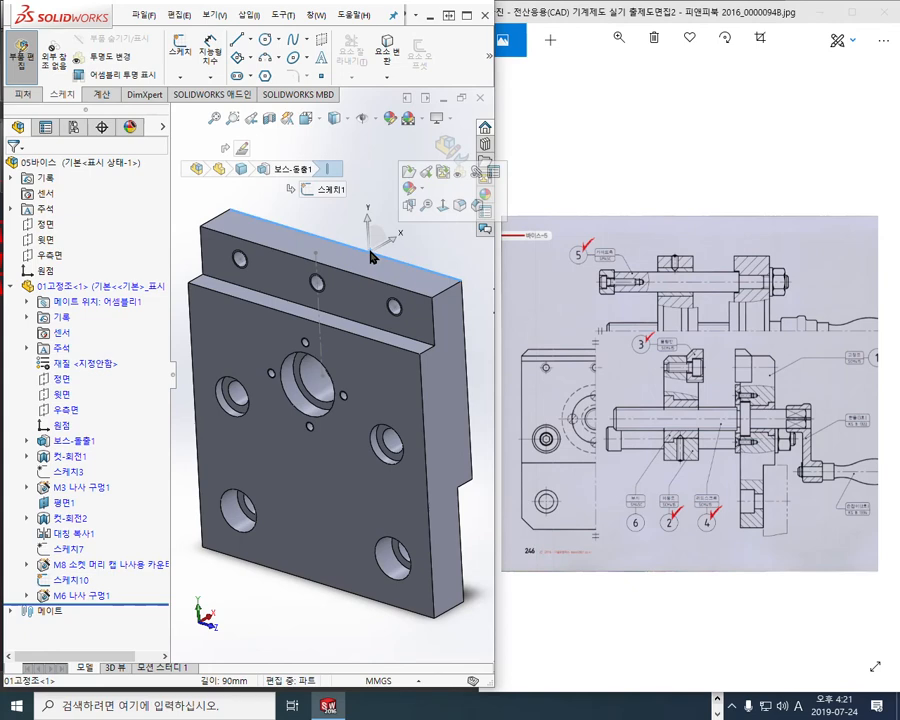
Chamfer the plate's top back edge at 3 mm × 45°, then check 모따기1 in the feature tree
click(476, 207)
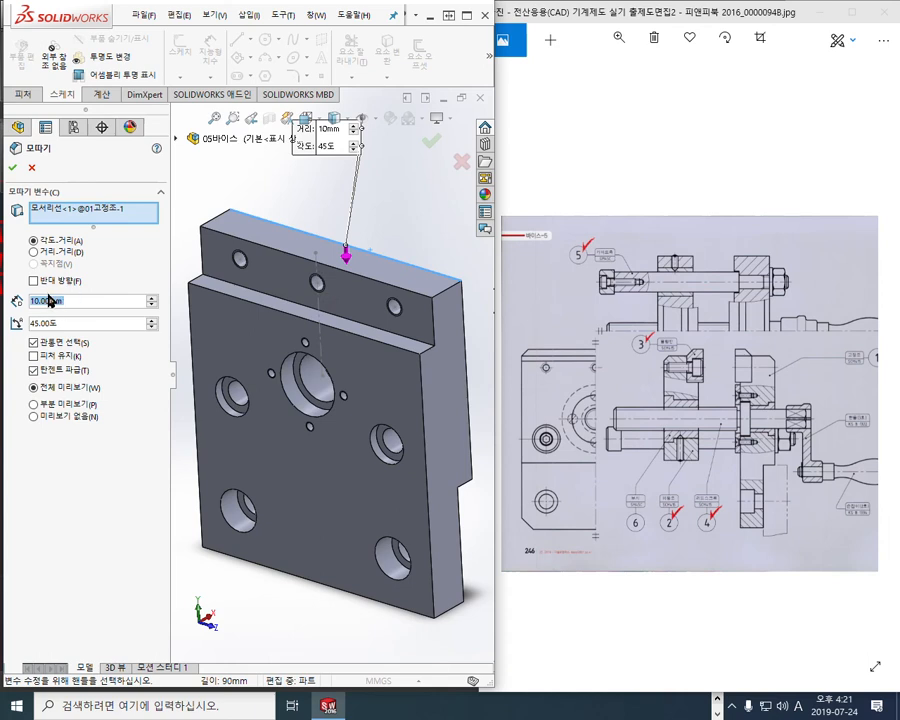
text(3)
key(Return)
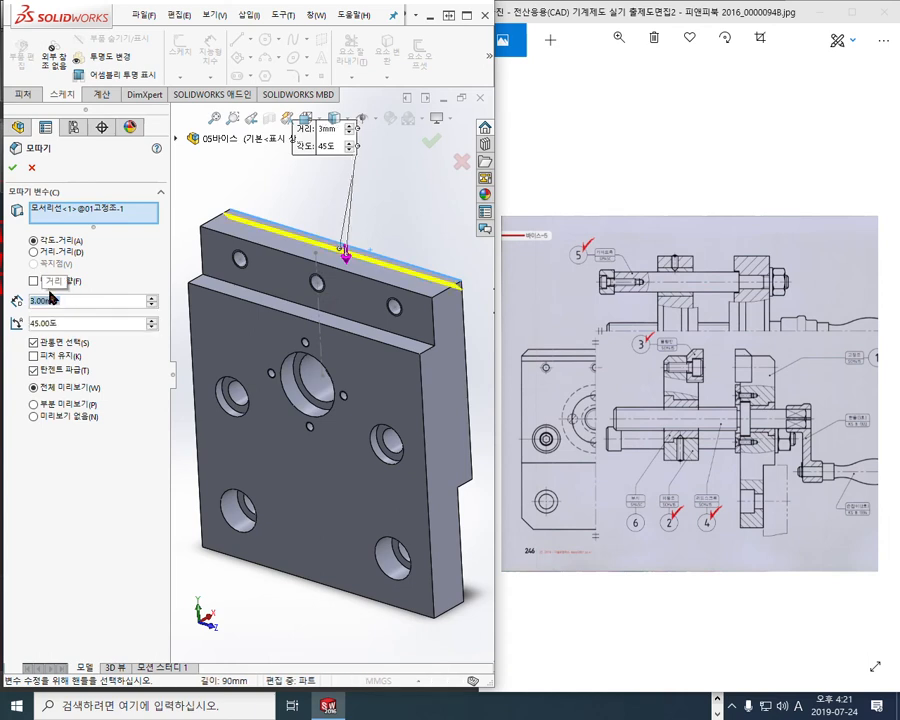
key(Return)
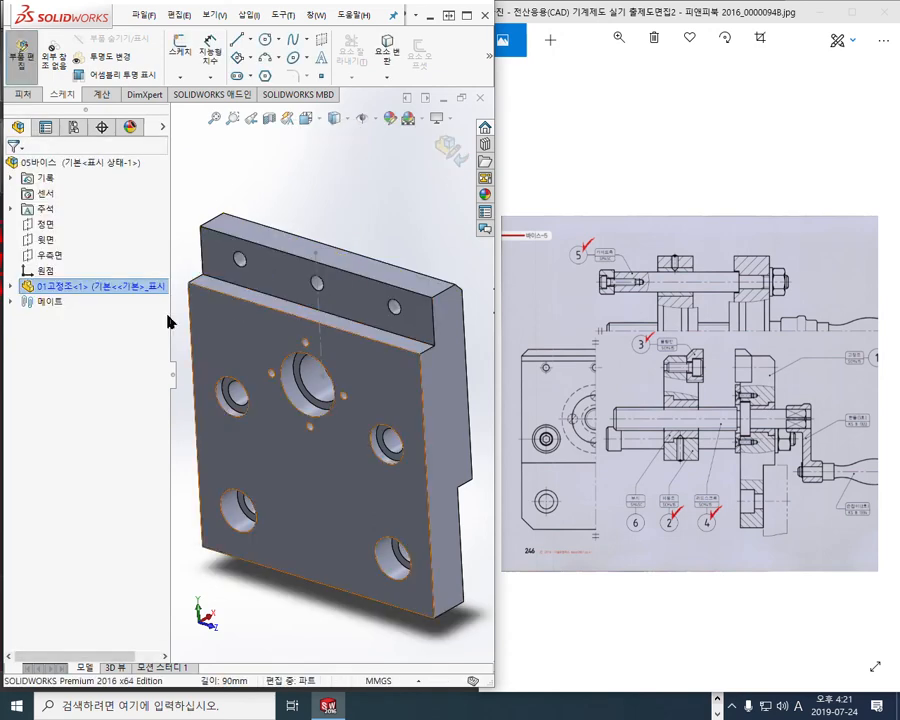
click(11, 286)
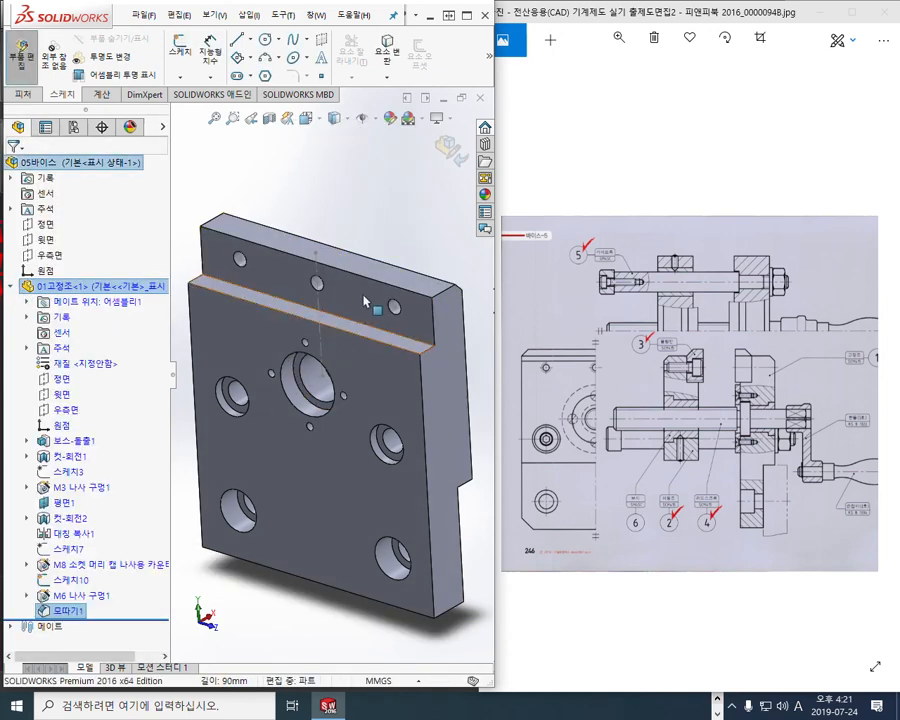
click(388, 224)
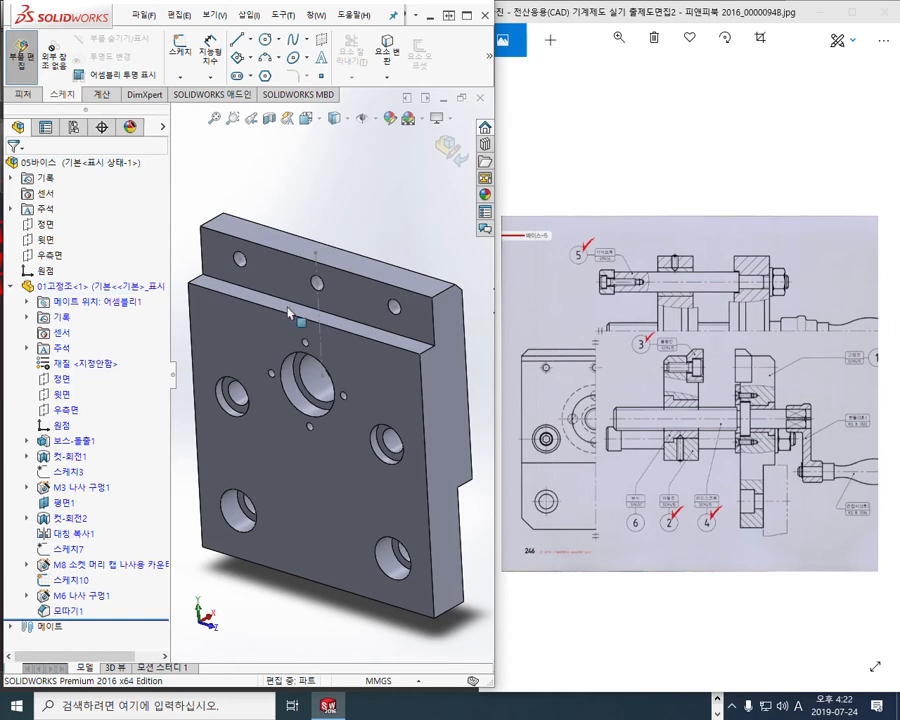
Check 스케치10's 60 mm spacing, then pen-mark the base corner and edge on the drawing
click(68, 581)
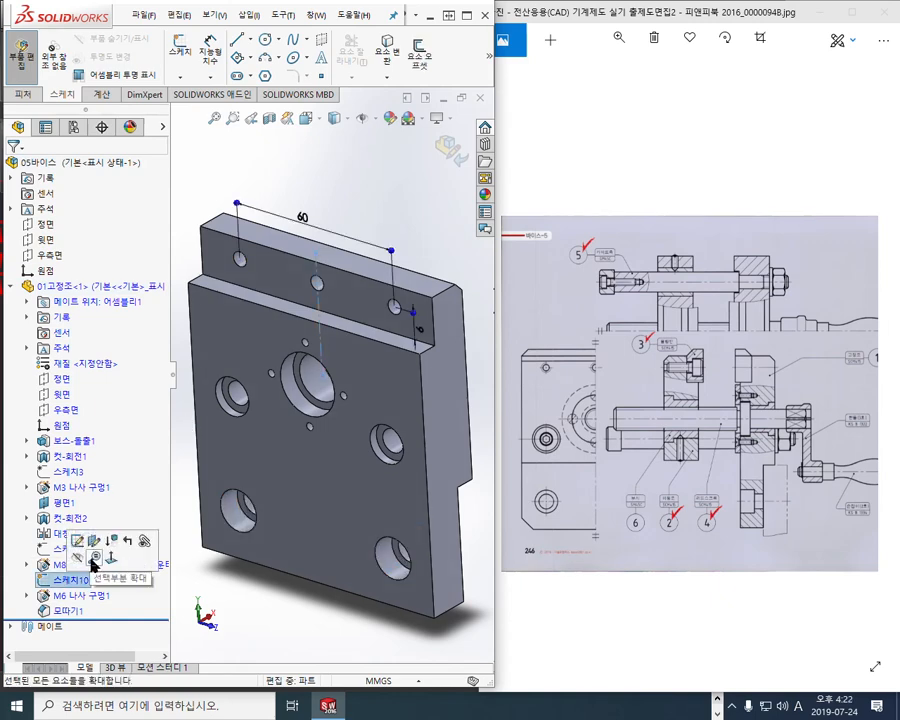
click(320, 201)
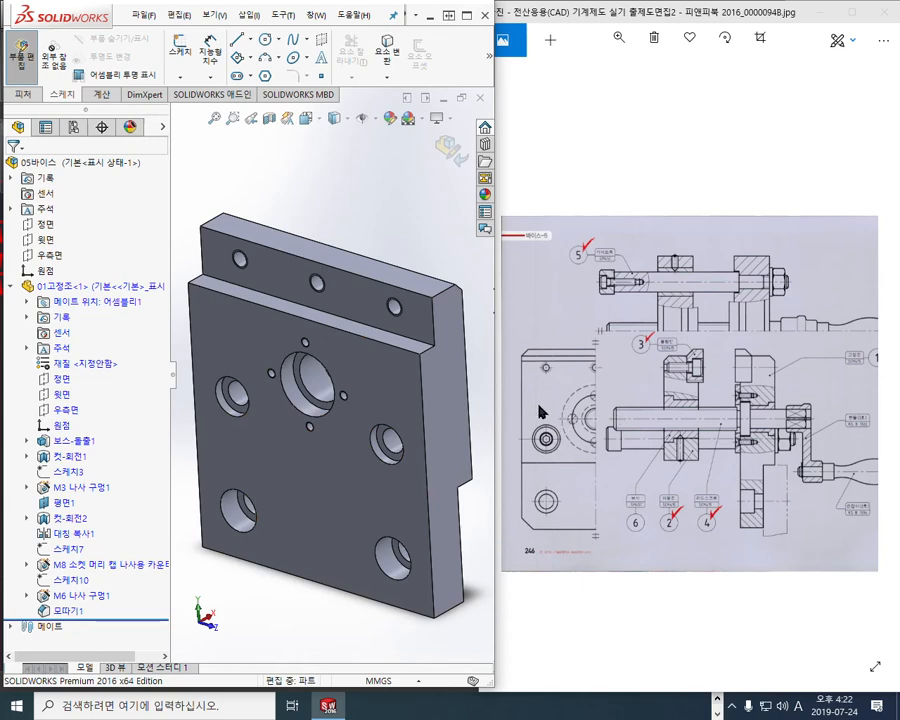
key(F12)
drag(511, 508, 544, 545)
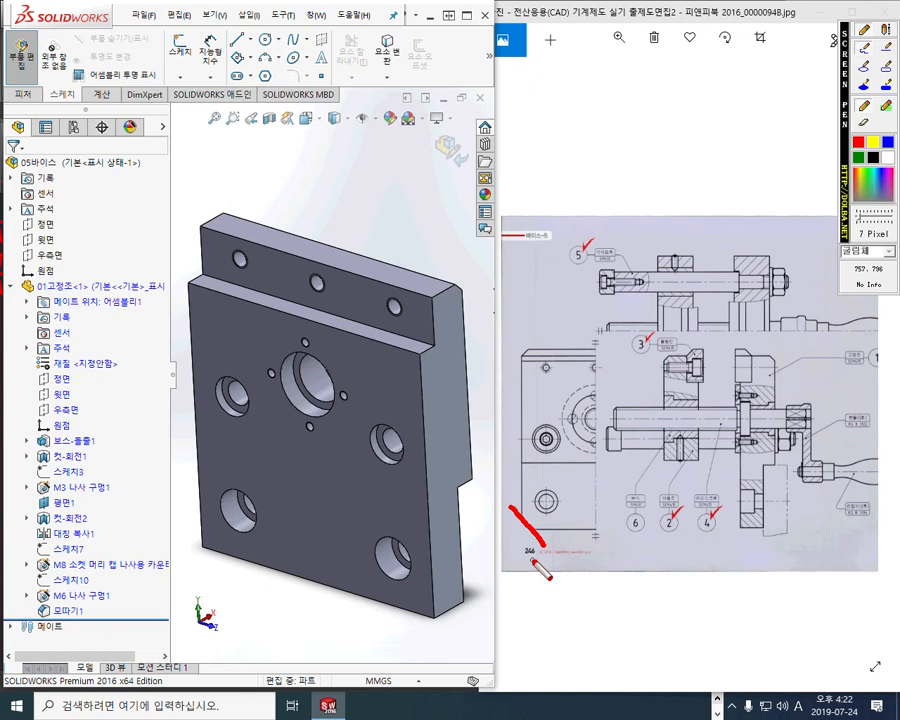
drag(767, 530, 540, 527)
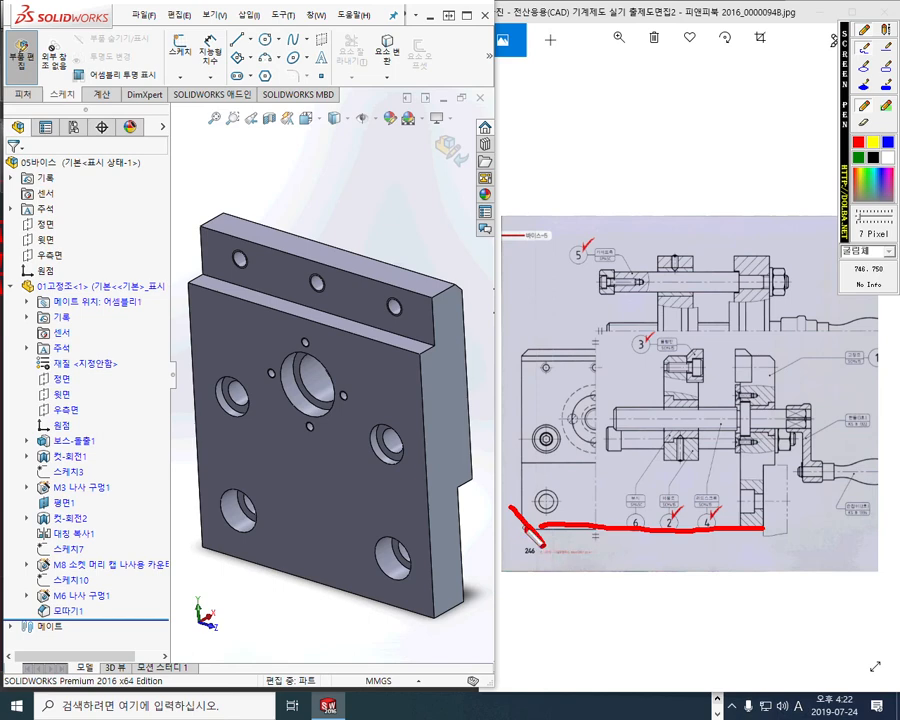
drag(703, 456, 517, 457)
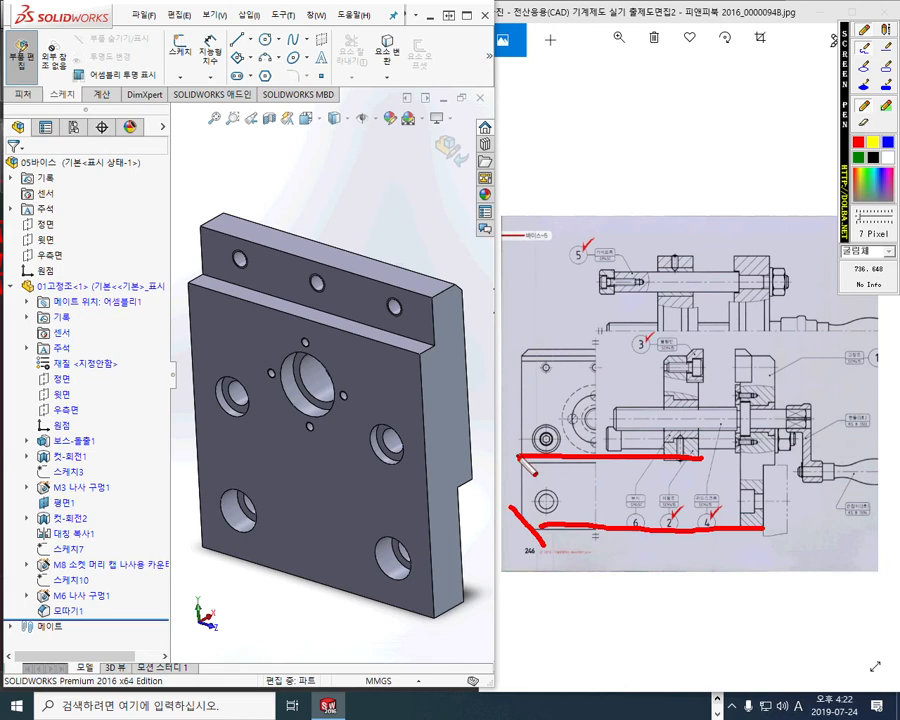
Mark the part's lower-left and lower-right corner edges, clear the marks, and bring the drawing forward
drag(466, 596, 414, 628)
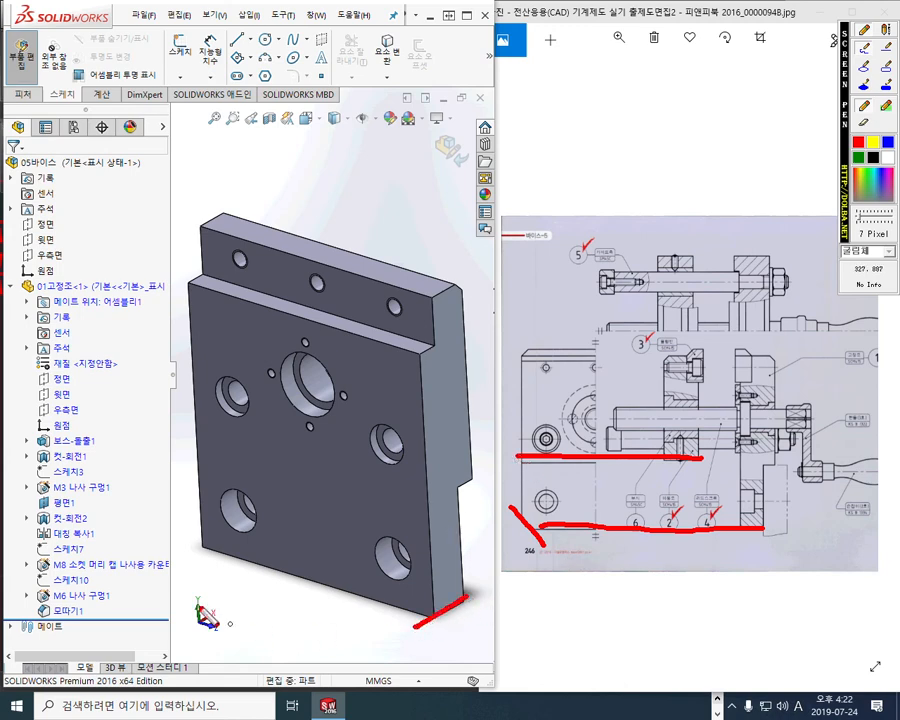
drag(190, 555, 234, 520)
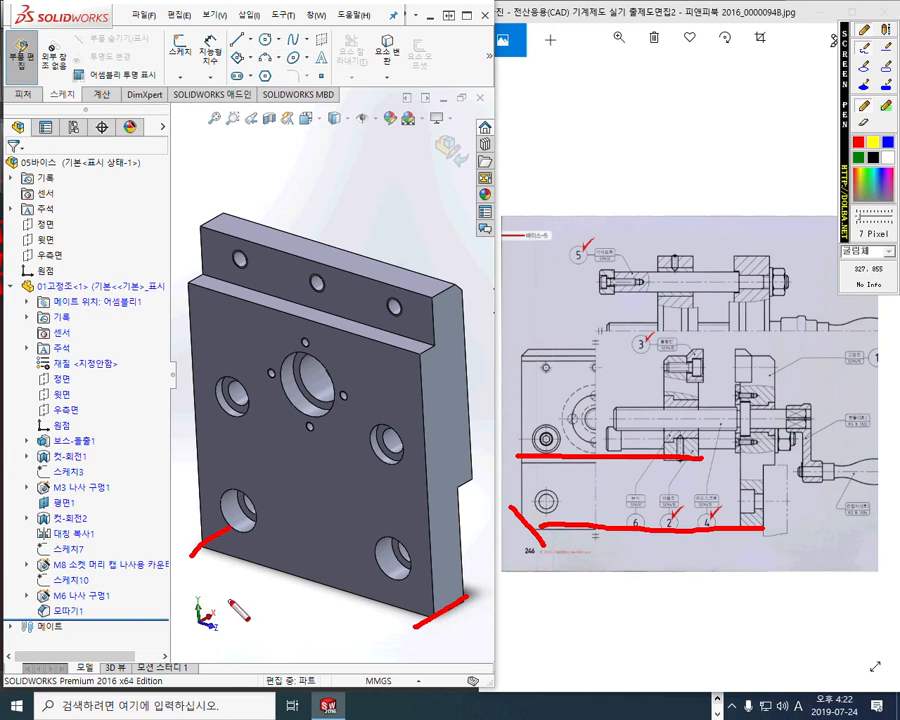
mouse_move(603, 553)
mouse_down()
mouse_move(600, 526)
mouse_move(599, 550)
mouse_up()
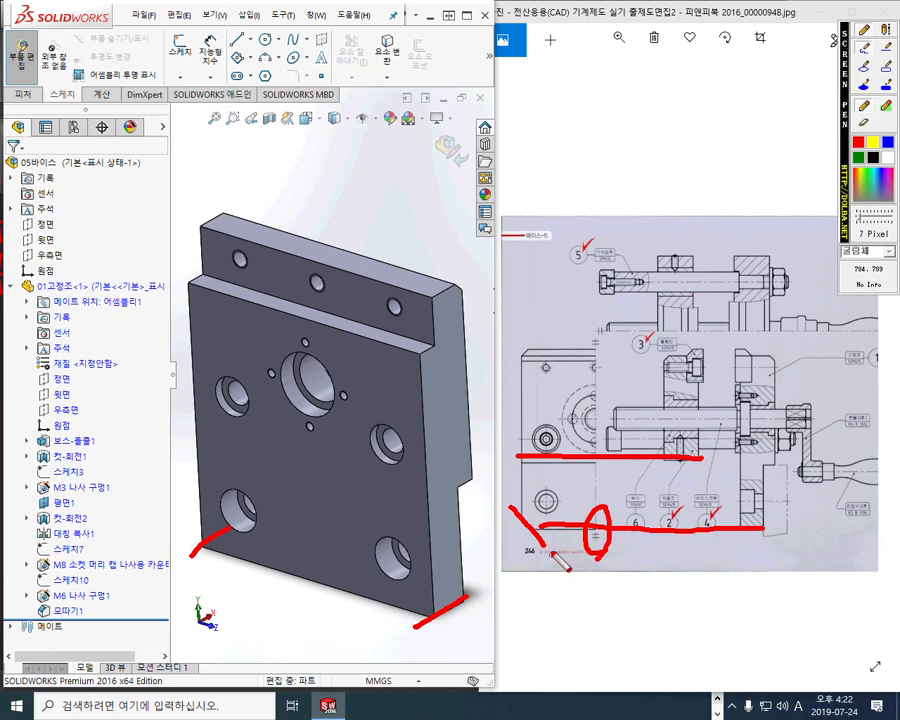
key(Escape)
click(567, 537)
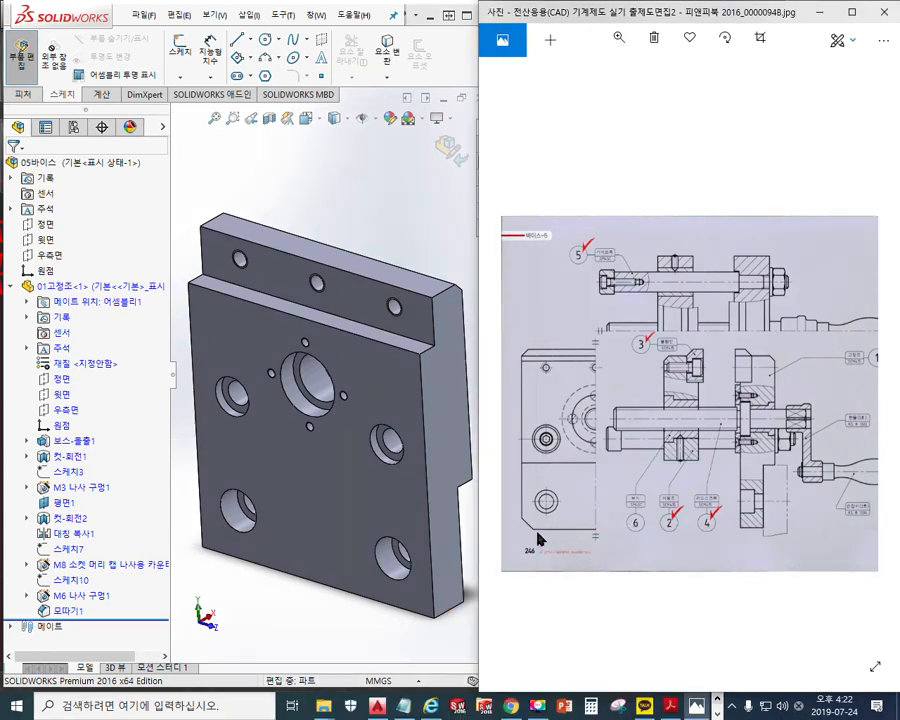
Zoom the drawing onto the base's chamfered lower-left corner and sketch guide lines there
scroll(514, 545, up, 4)
scroll(530, 572, up, 3)
drag(553, 574, 691, 408)
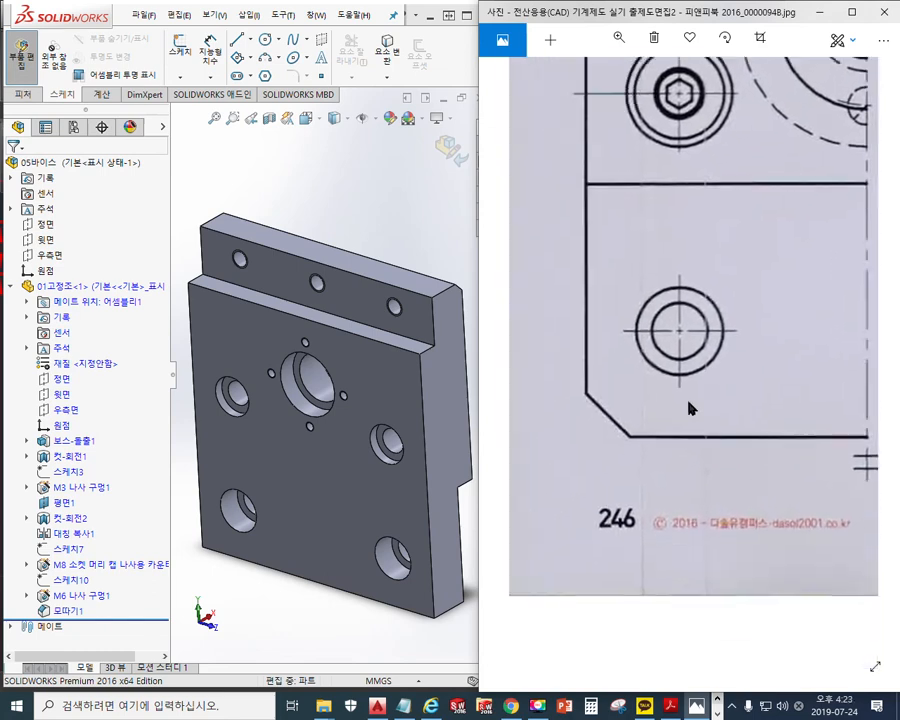
key(F9)
drag(577, 437, 577, 590)
drag(532, 511, 662, 511)
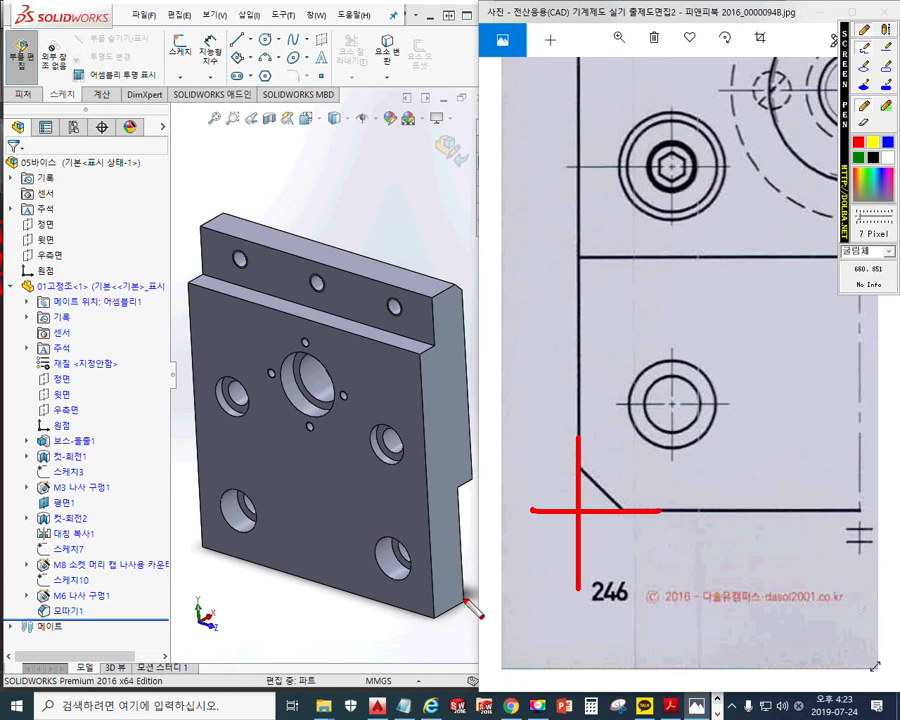
Mark the part's two lower corner edges, clear the marks, and select the lower-right edge
drag(465, 598, 398, 651)
drag(194, 548, 287, 498)
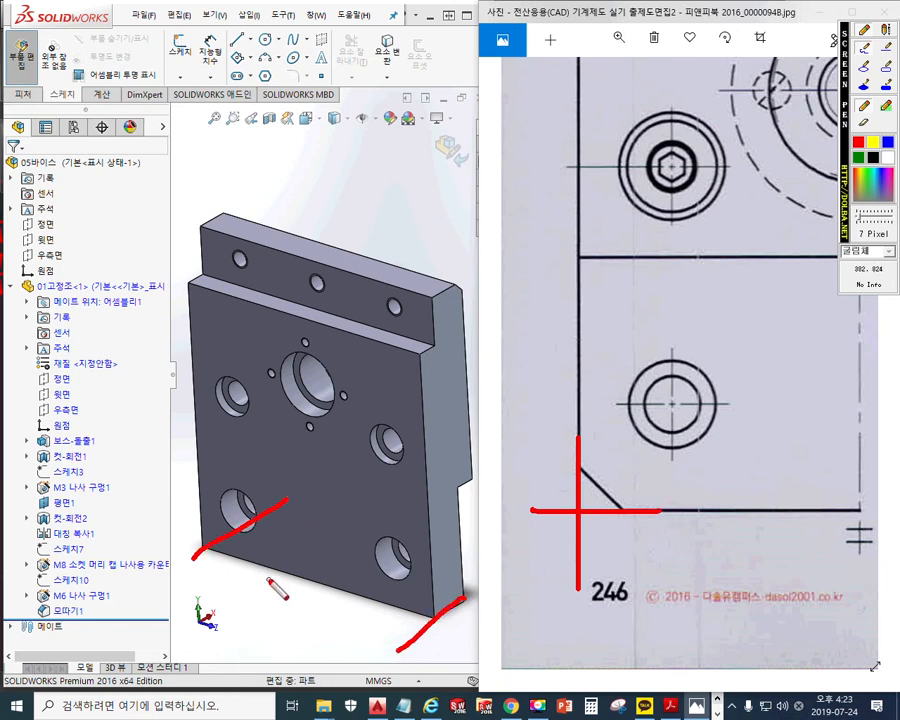
key(Escape)
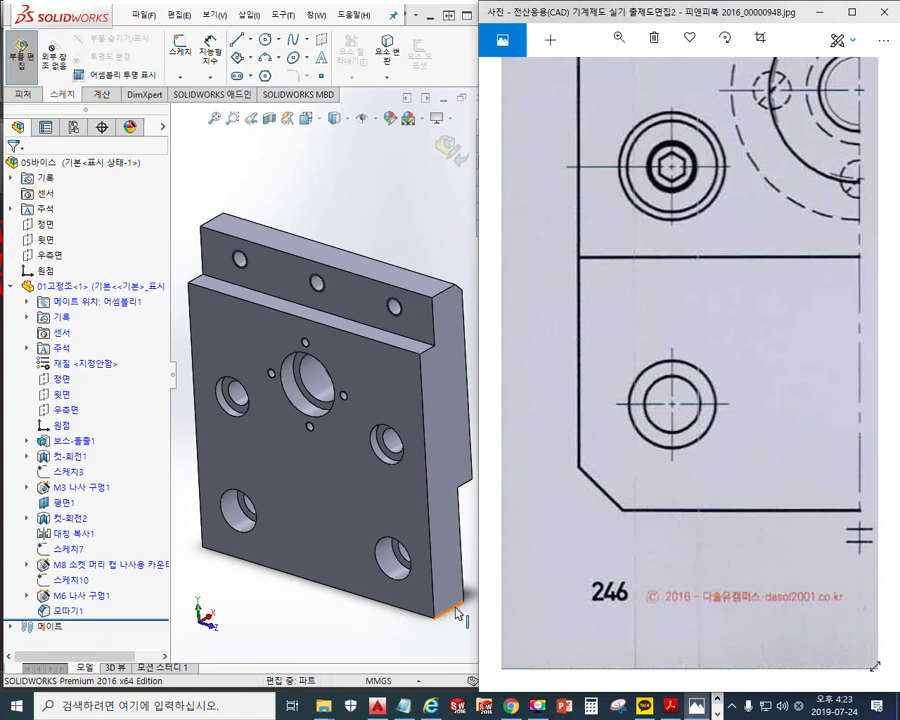
click(457, 613)
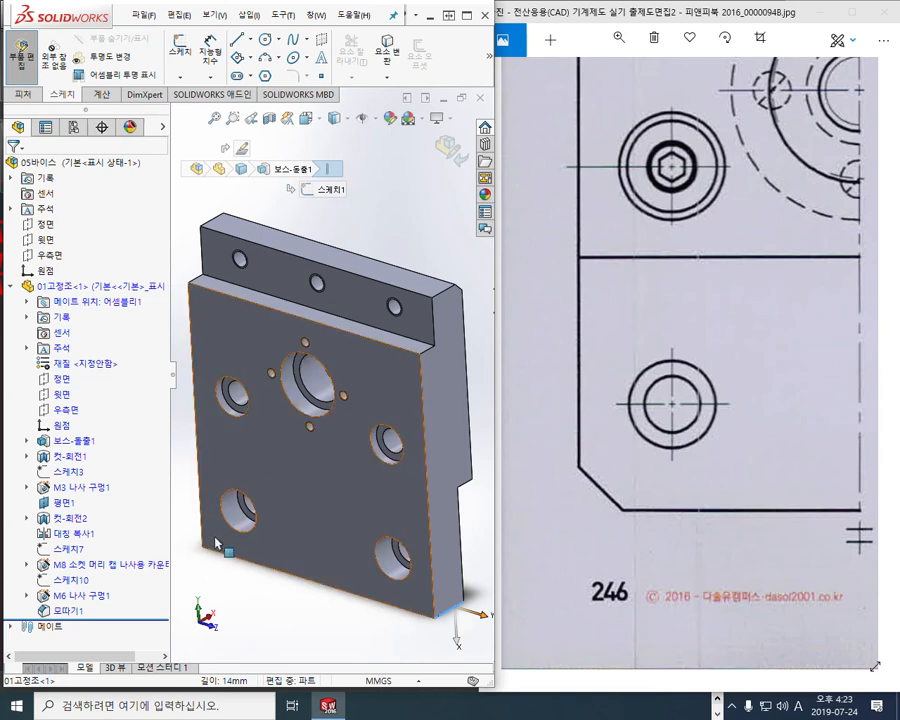
Chamfer both short lower corner edges of the 01고정조 plate at 7 mm × 45°
middle_drag(227, 601, 312, 506)
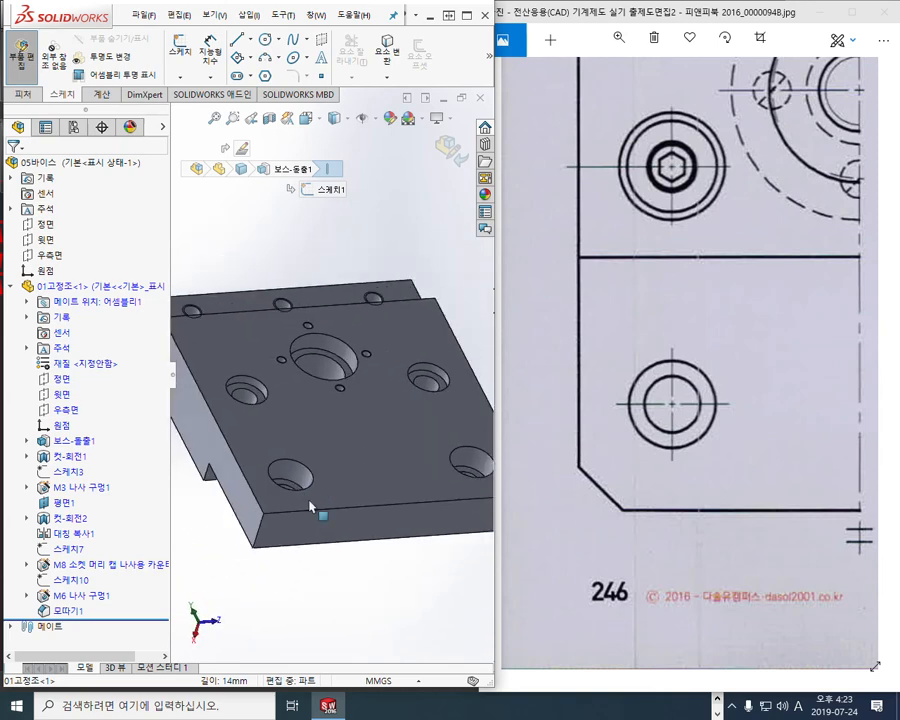
click(262, 530)
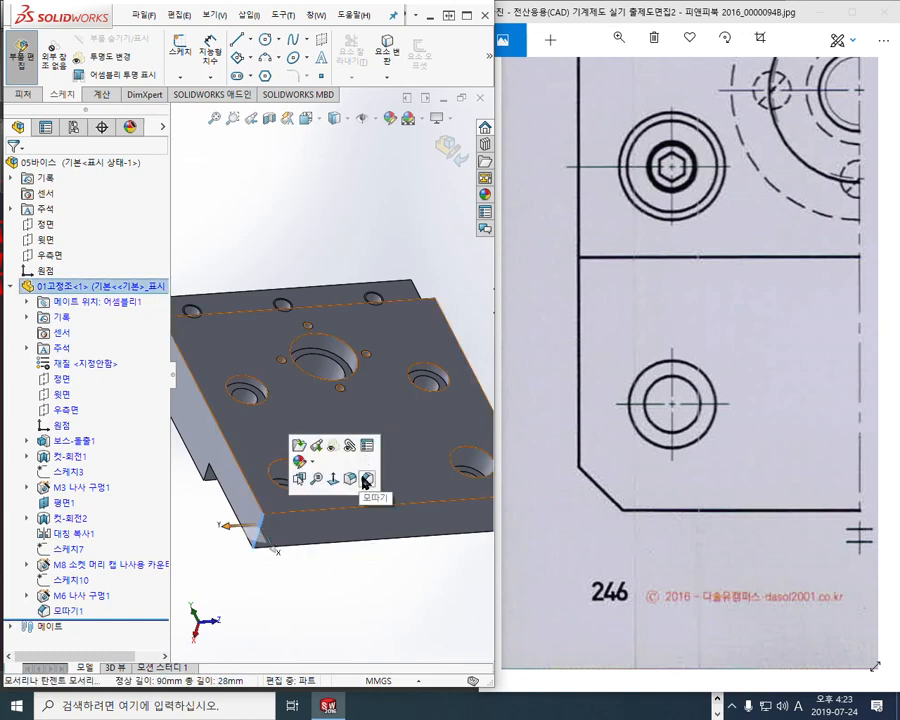
click(365, 483)
middle_drag(357, 535, 321, 481)
scroll(321, 481, down, 2)
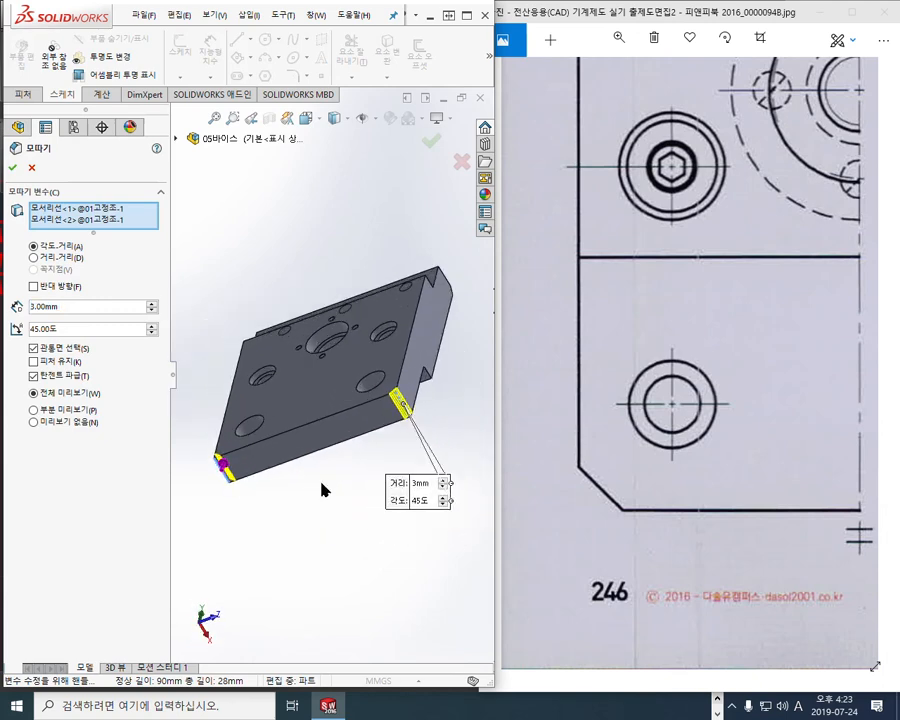
double_click(73, 306)
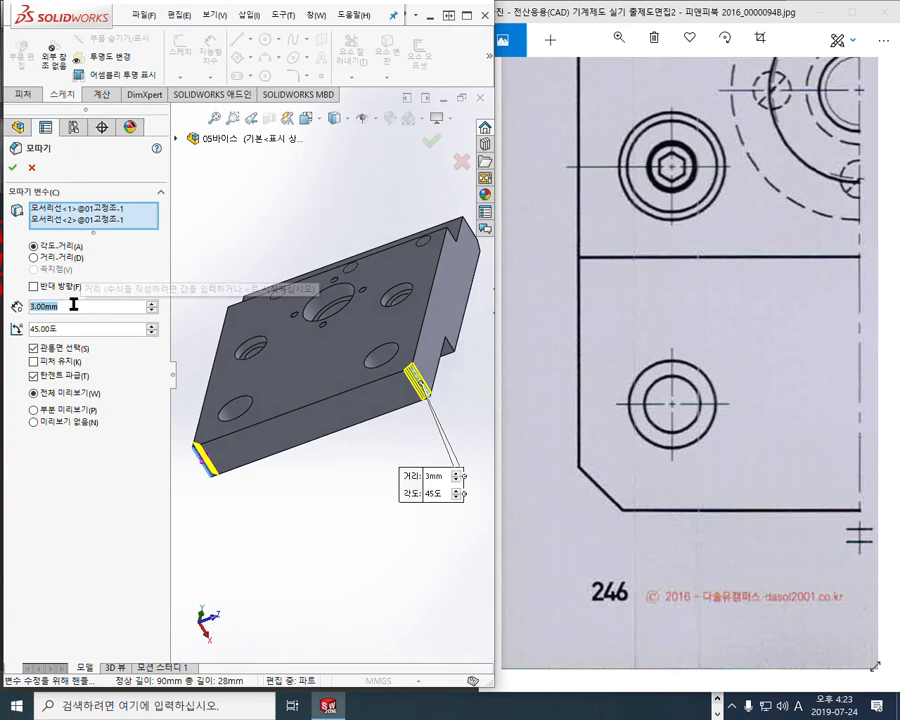
text(7)
key(Return)
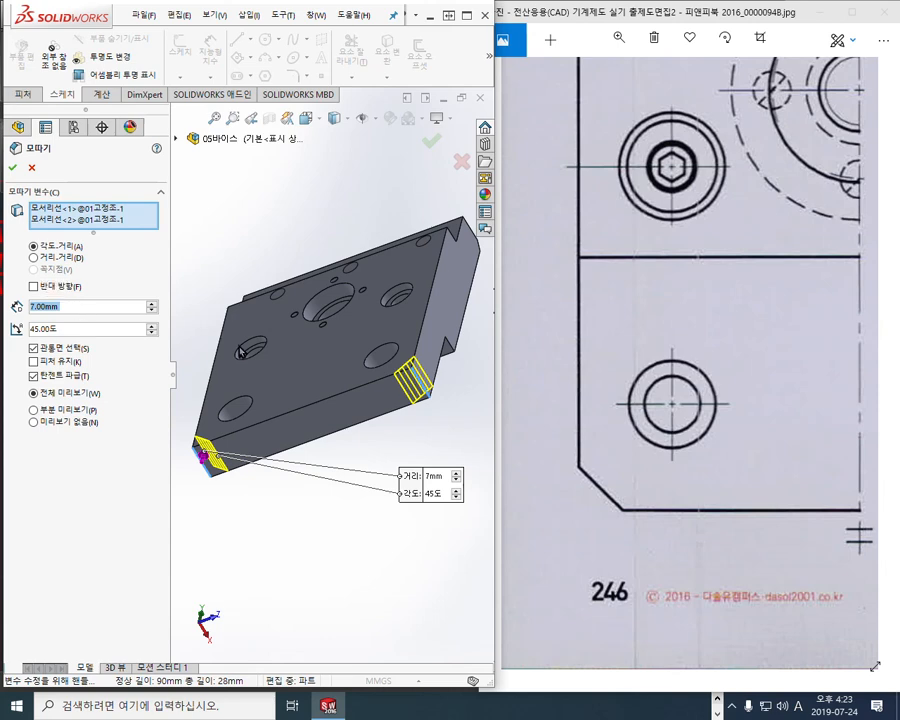
drag(440, 482, 388, 442)
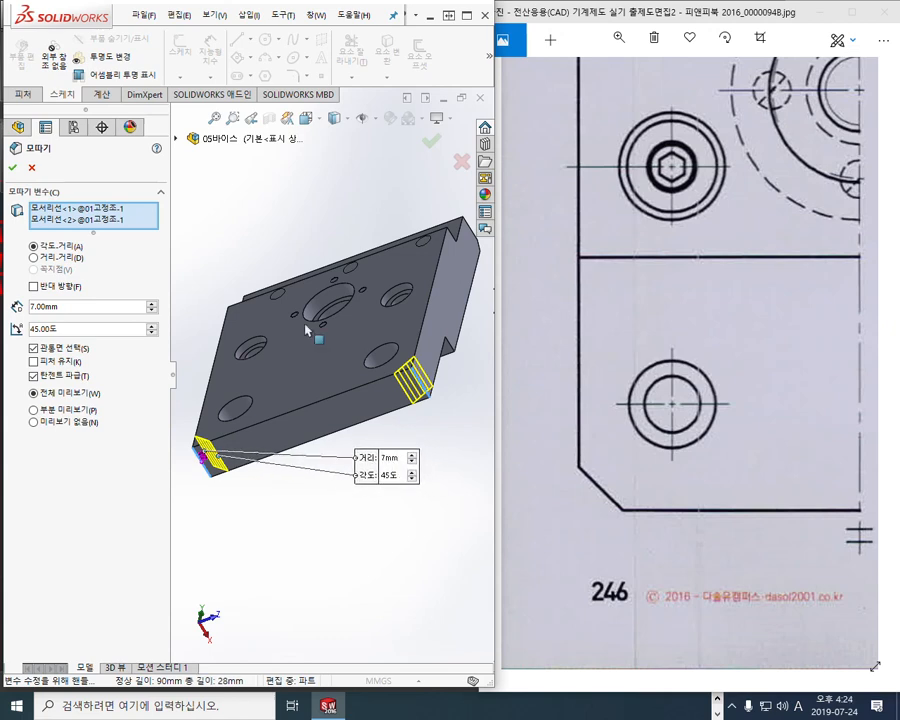
click(431, 142)
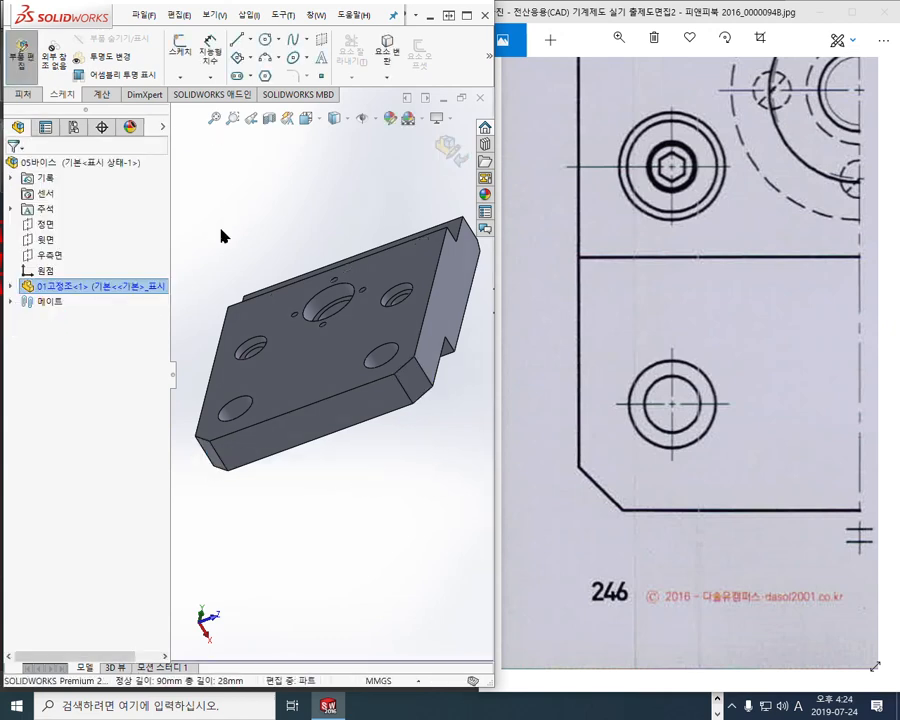
Show the part isometric and switch Photos to the zoomed colour 3-D assembly picture
key(ctrl+7)
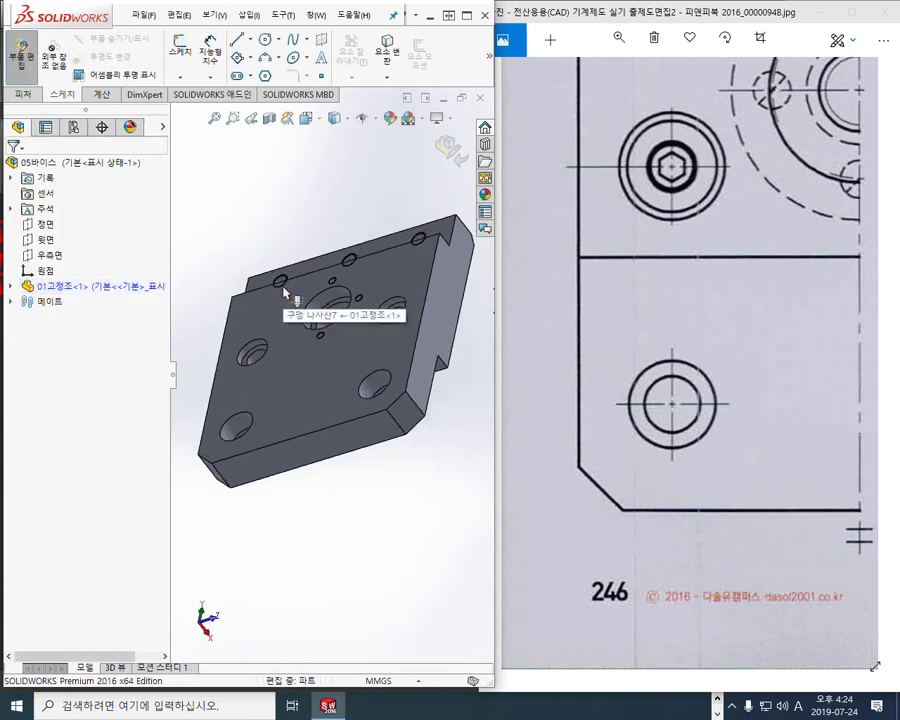
click(635, 305)
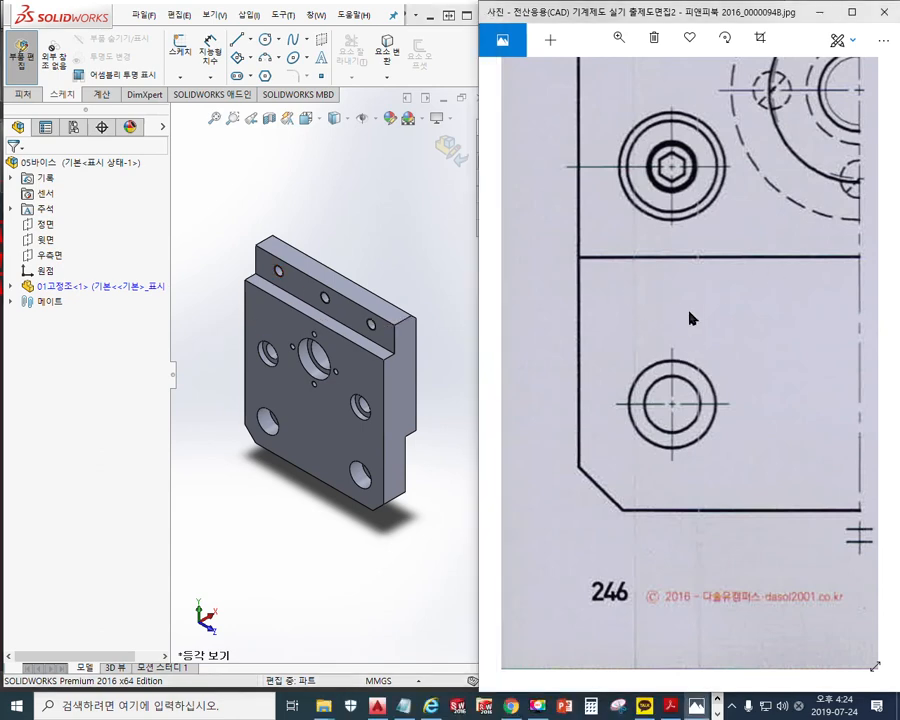
scroll(671, 344, down, 2)
scroll(680, 350, down, 3)
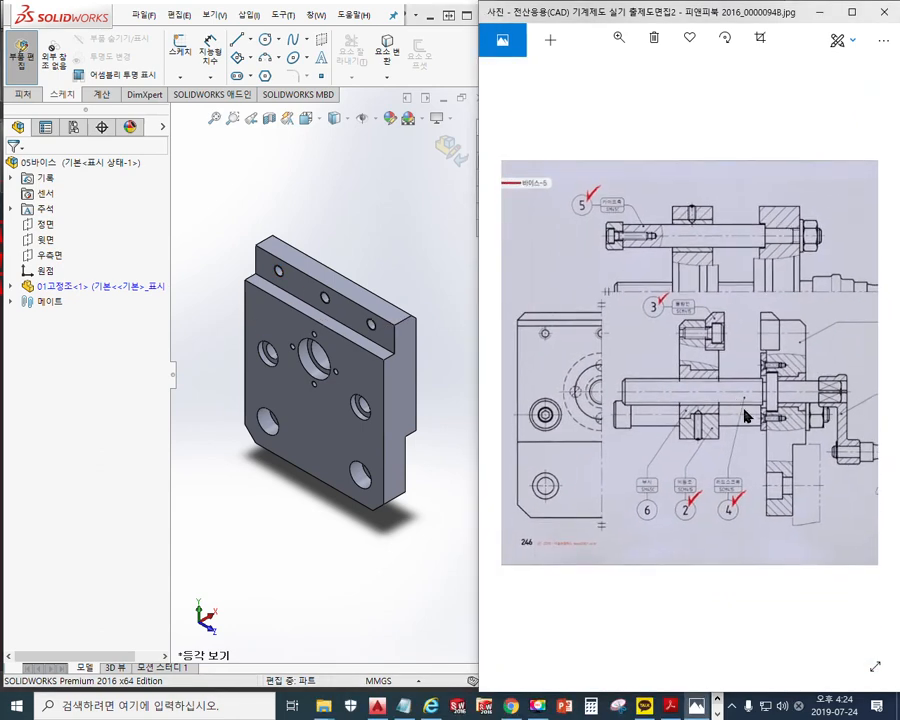
key(Right)
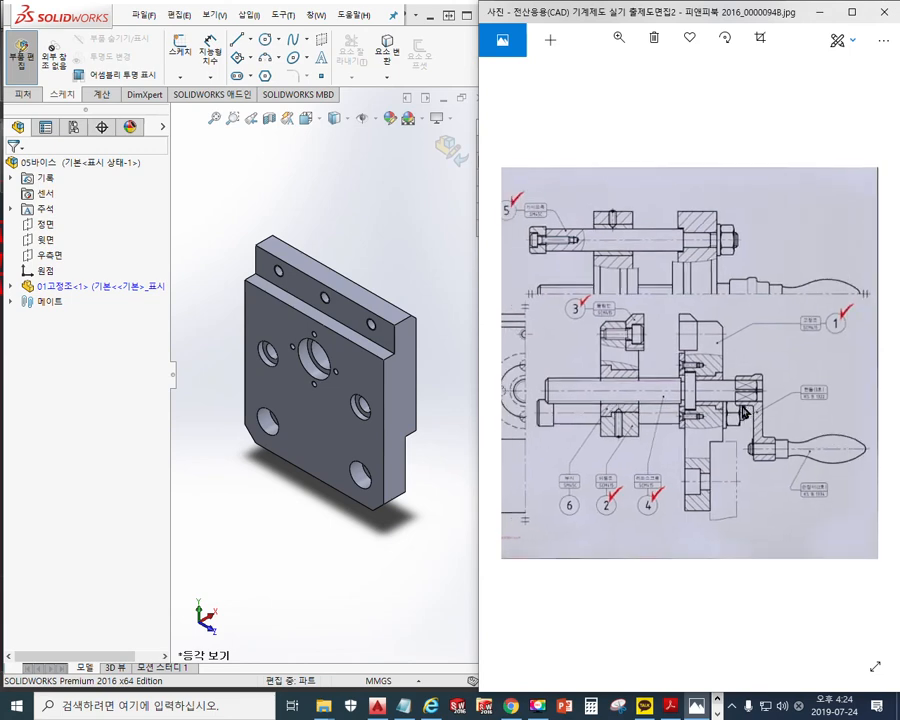
key(Right)
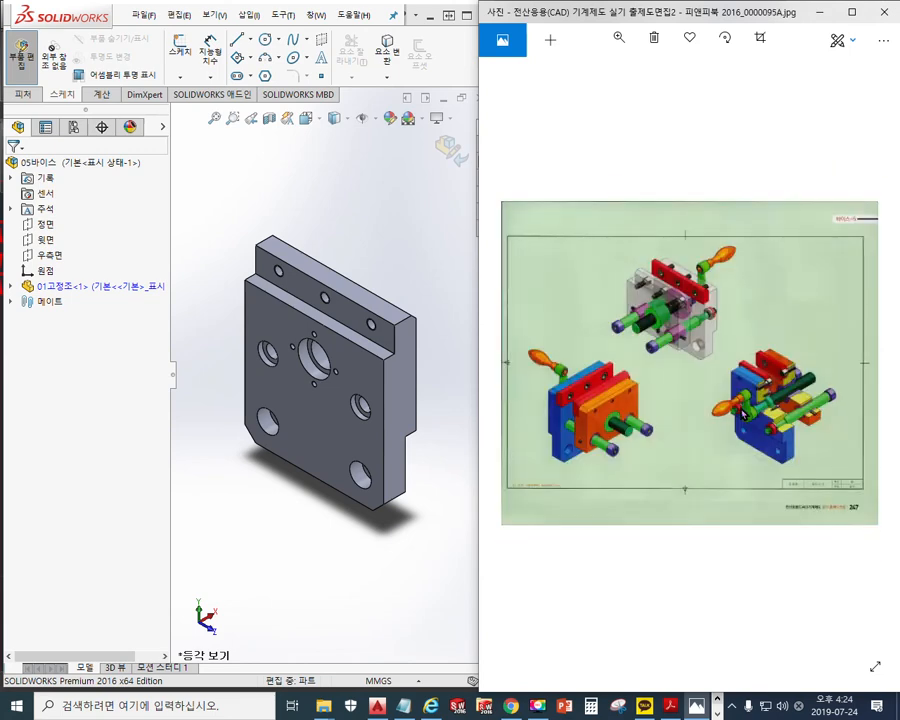
scroll(735, 325, up, 2)
scroll(649, 191, up, 5)
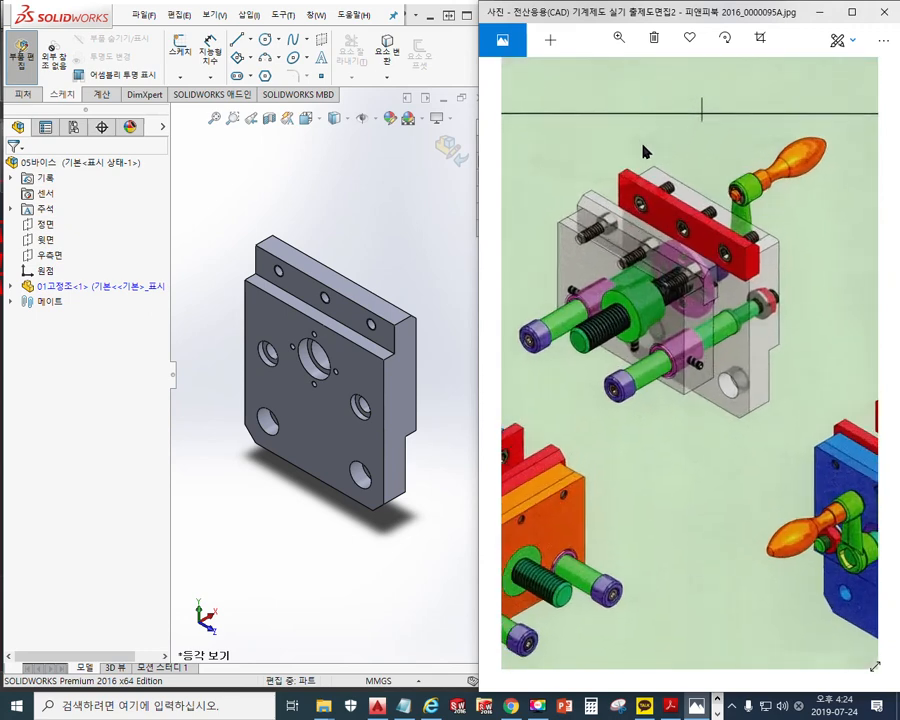
Circle the base block in the assembly picture and the chamfered base in the model
drag(697, 290, 693, 305)
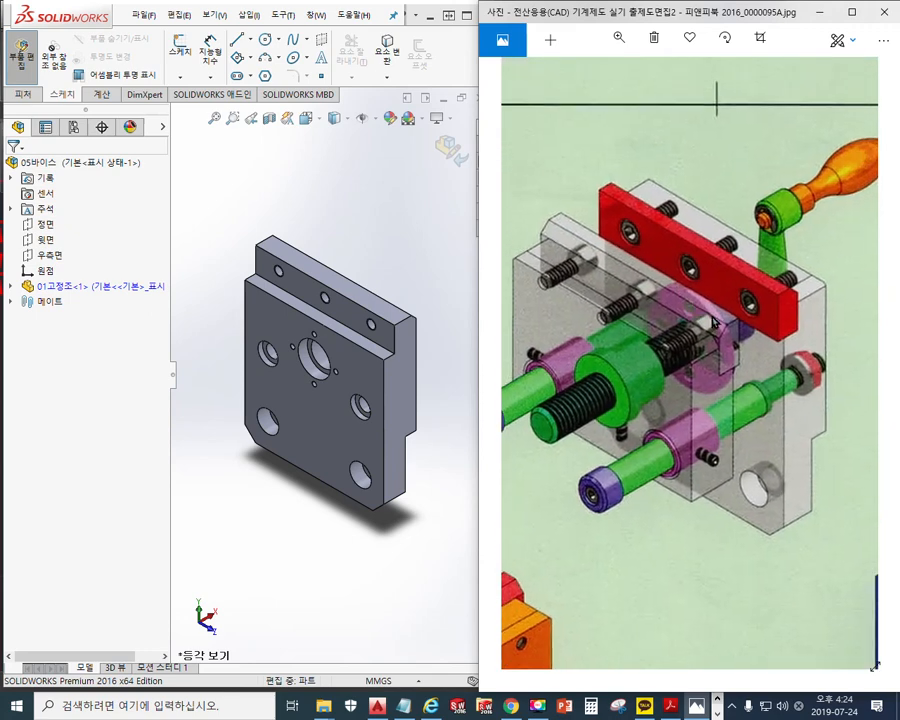
key(F9)
mouse_move(850, 427)
mouse_down()
mouse_move(805, 550)
mouse_move(617, 344)
mouse_up()
mouse_move(636, 392)
mouse_down()
mouse_move(828, 372)
mouse_move(808, 540)
mouse_up()
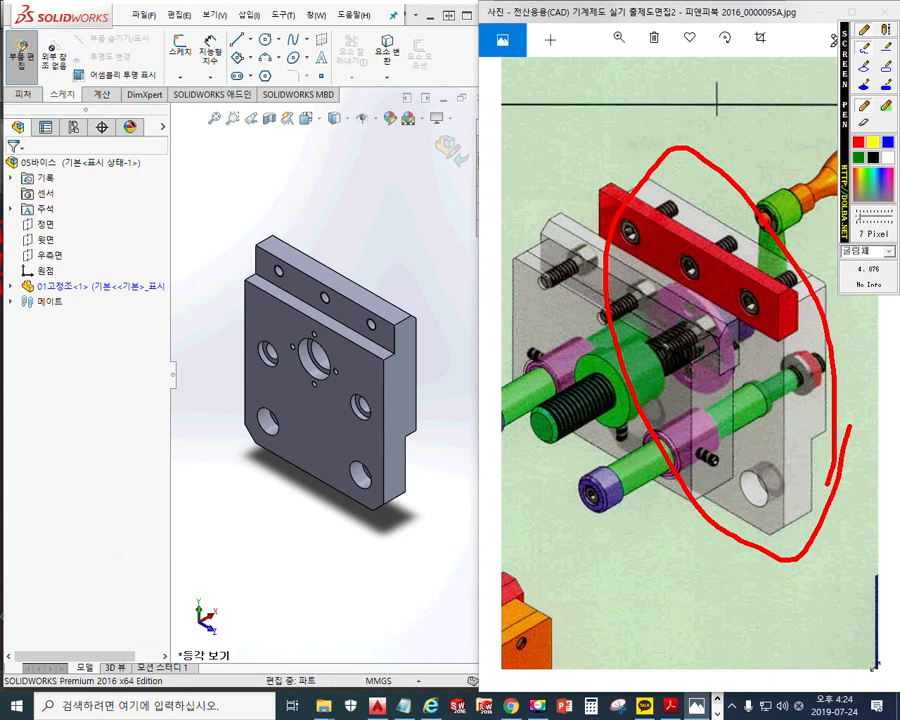
mouse_move(413, 474)
mouse_down()
mouse_move(315, 506)
mouse_move(408, 299)
mouse_move(415, 488)
mouse_up()
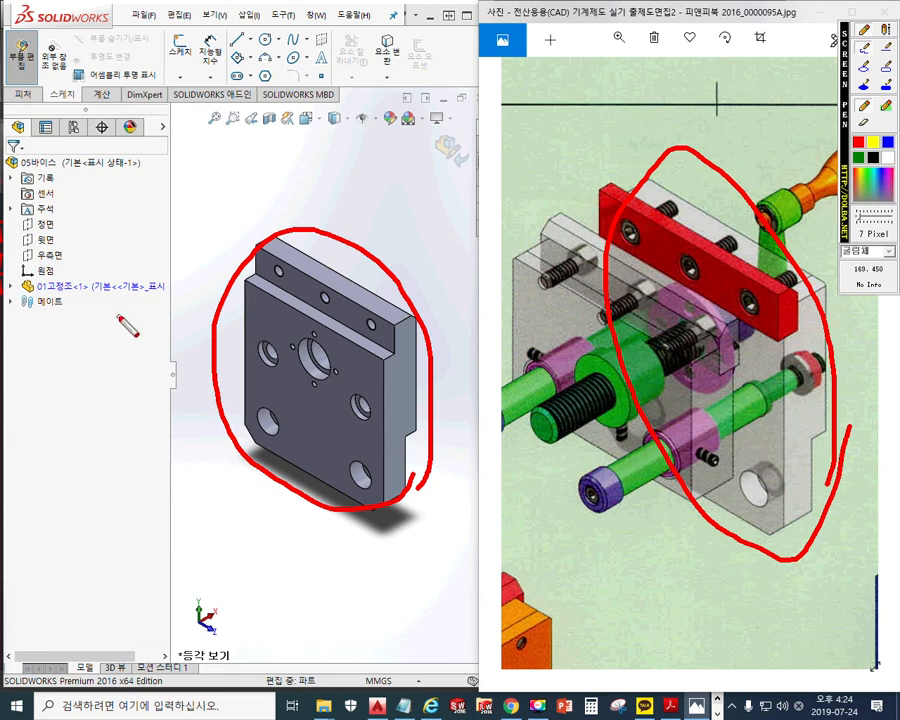
Circle the Right Plane, then the purple part, threaded shaft and rods in the reference picture
mouse_move(74, 246)
mouse_down()
mouse_move(56, 242)
mouse_move(20, 256)
mouse_move(82, 253)
mouse_move(70, 264)
mouse_up()
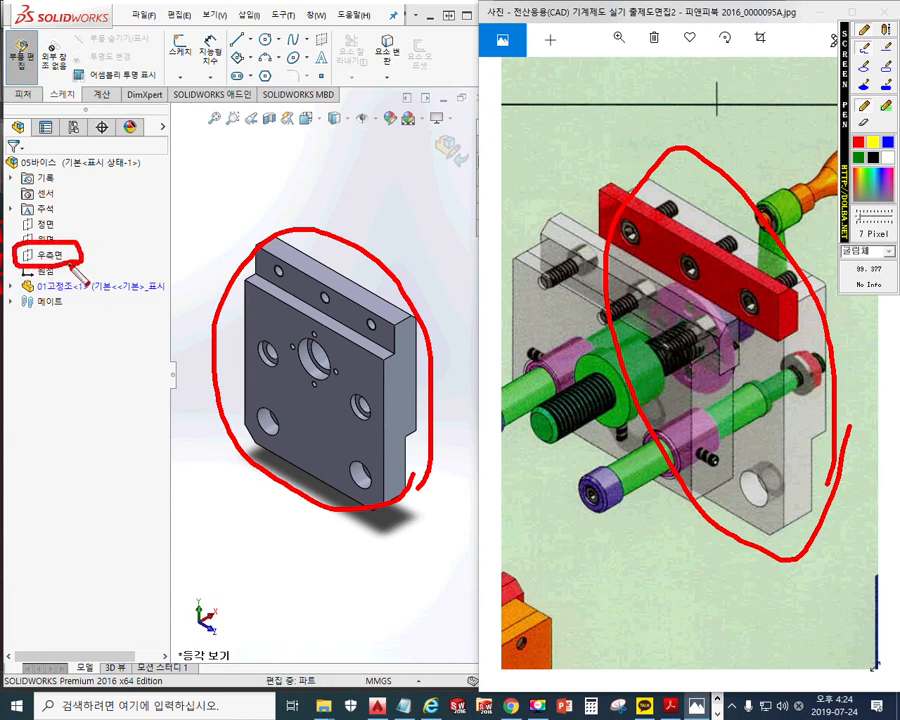
mouse_move(558, 318)
mouse_down()
mouse_move(686, 422)
mouse_move(539, 359)
mouse_up()
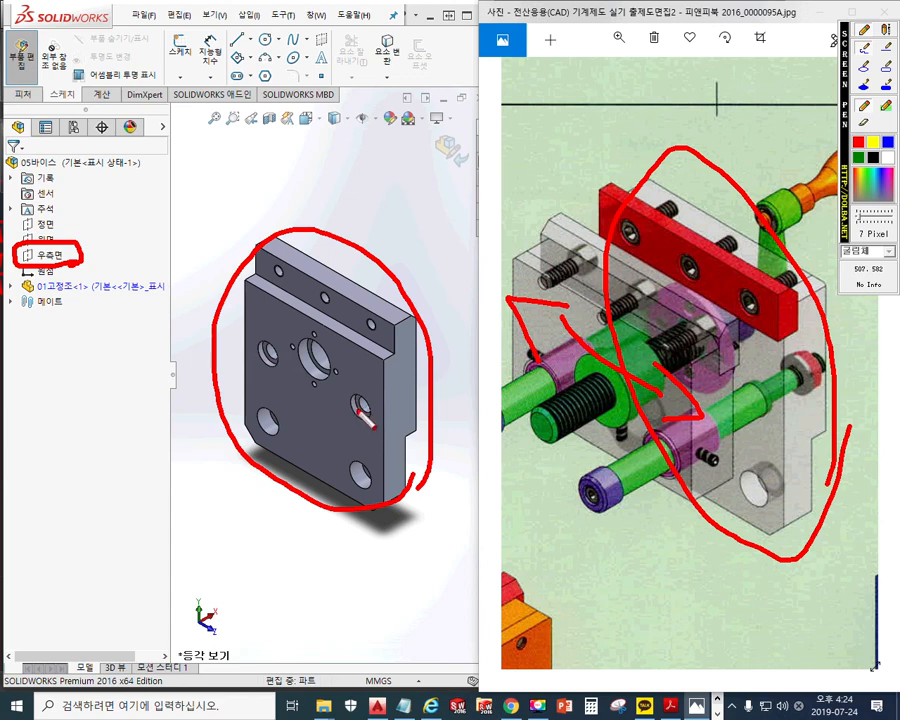
mouse_move(610, 362)
mouse_down()
mouse_move(622, 430)
mouse_move(615, 438)
mouse_up()
mouse_move(551, 406)
mouse_down()
mouse_move(534, 403)
mouse_move(554, 375)
mouse_move(544, 402)
mouse_up()
mouse_move(674, 477)
mouse_down()
mouse_move(651, 472)
mouse_move(668, 434)
mouse_move(673, 480)
mouse_up()
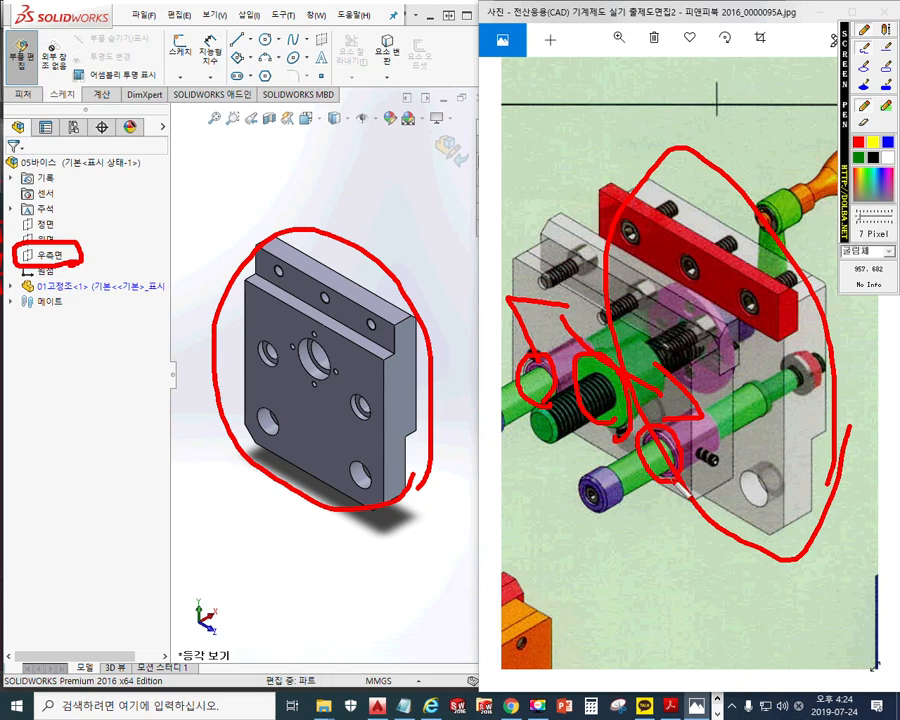
Circle the four through holes of the base part
mouse_move(270, 430)
mouse_down()
mouse_move(252, 420)
mouse_move(272, 426)
mouse_up()
mouse_move(360, 484)
mouse_down()
mouse_move(368, 460)
mouse_move(356, 462)
mouse_up()
mouse_move(366, 394)
mouse_down()
mouse_move(344, 402)
mouse_move(368, 398)
mouse_up()
drag(282, 343, 272, 368)
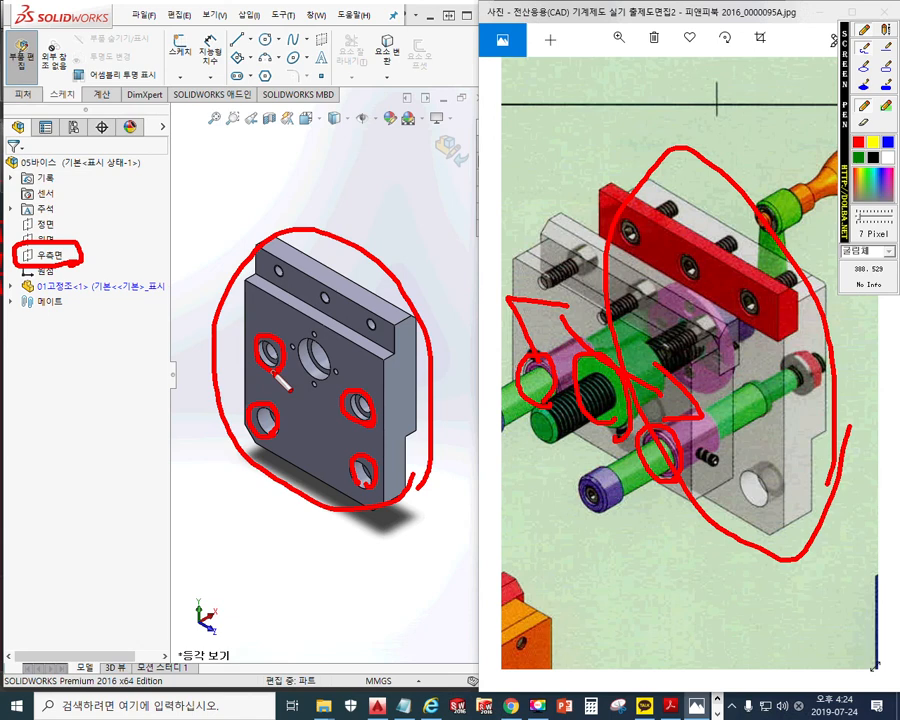
Clear the annotations, exit Edit Part back to the 05바이스 assembly, and maximize SOLIDWORKS
key(Escape)
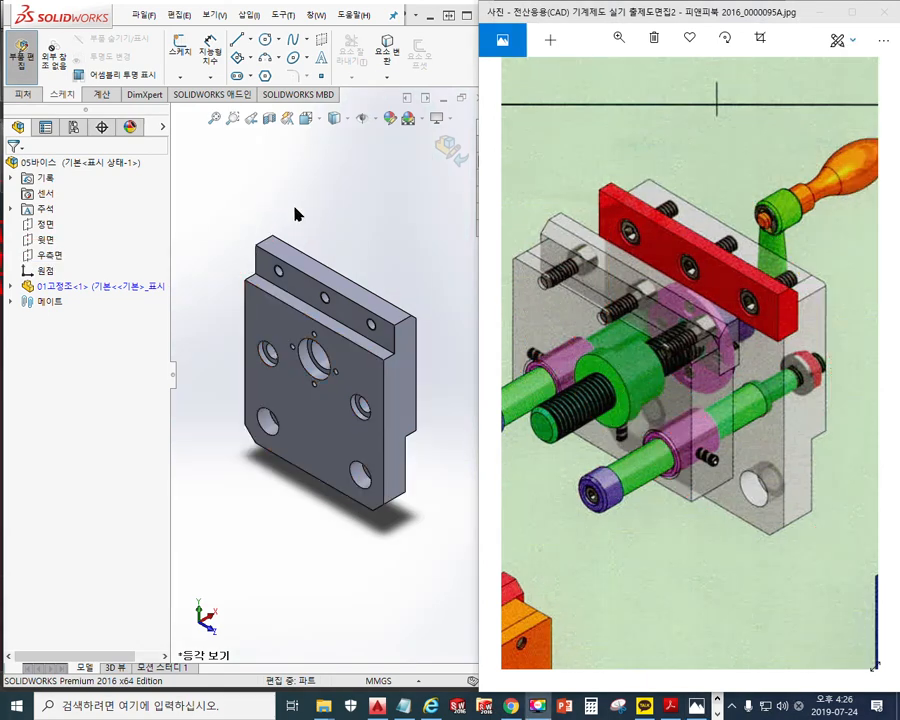
click(341, 174)
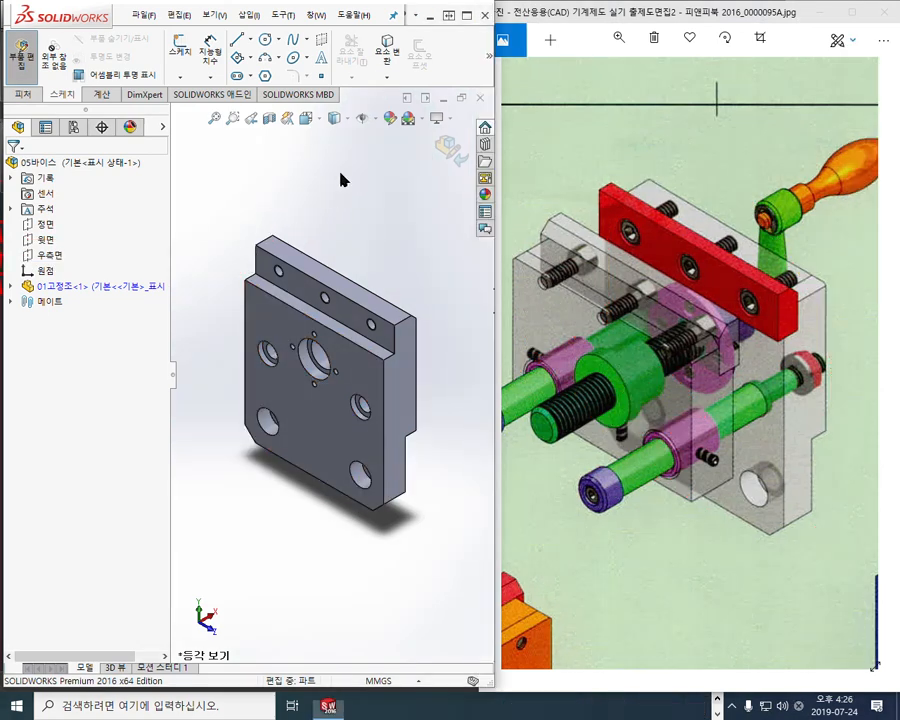
click(450, 150)
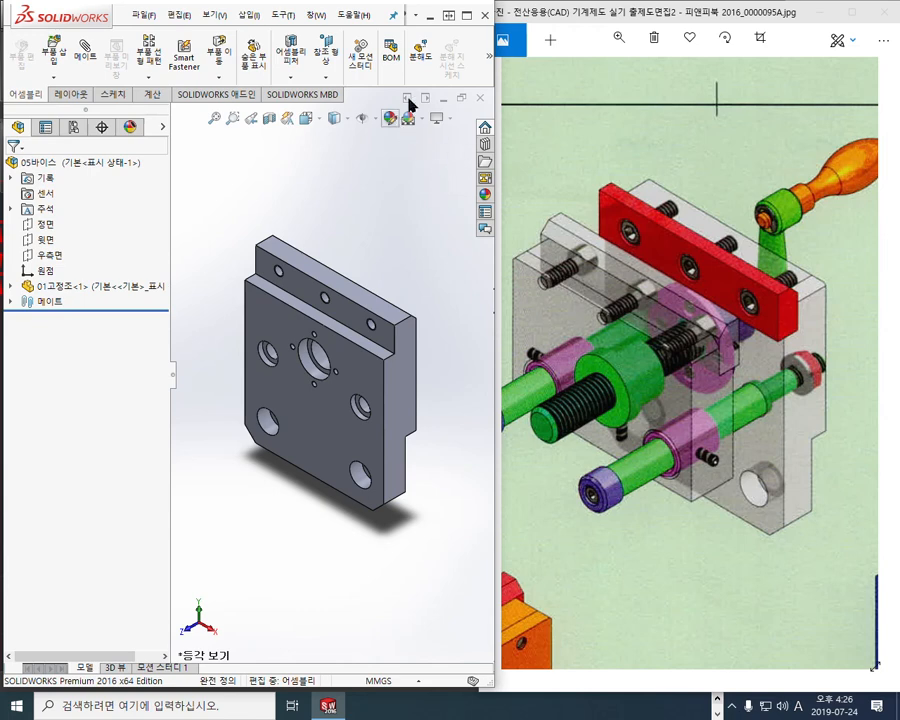
click(466, 15)
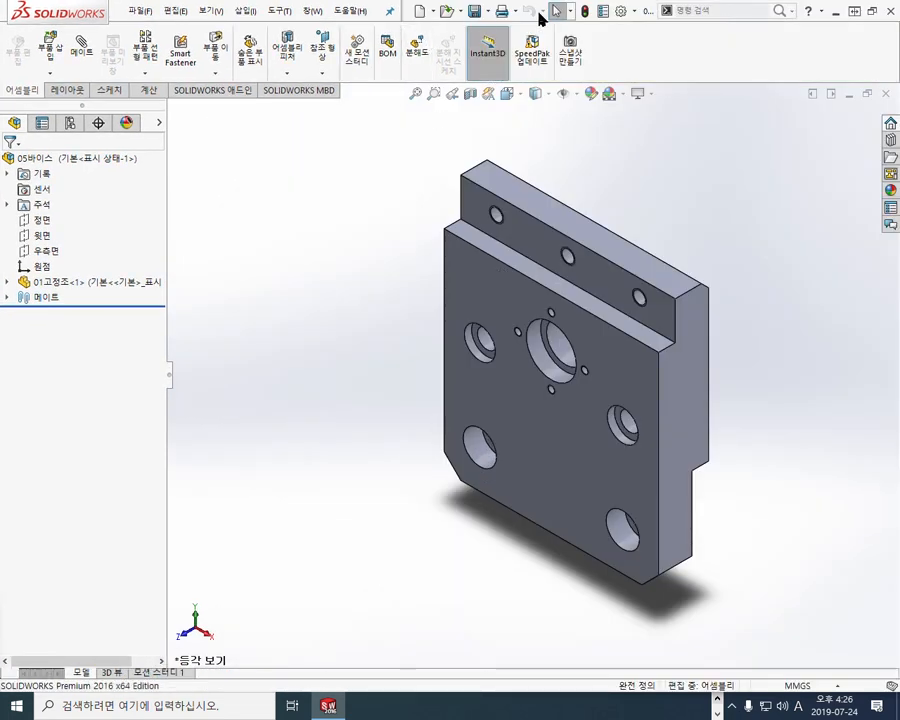
Save the assembly and every open document with 모두 저장 (Save All)
click(487, 11)
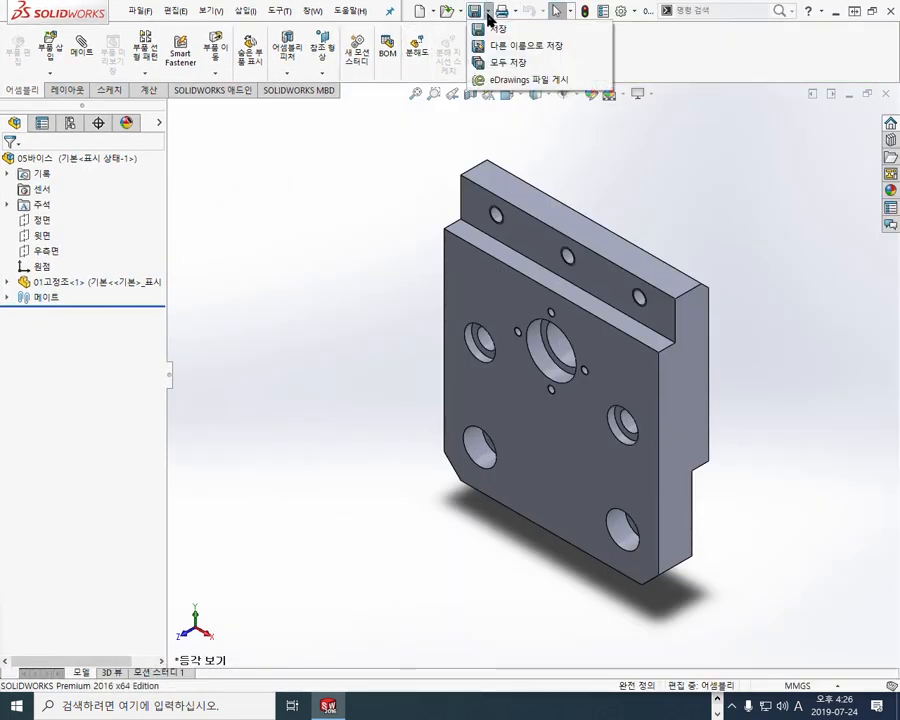
click(505, 68)
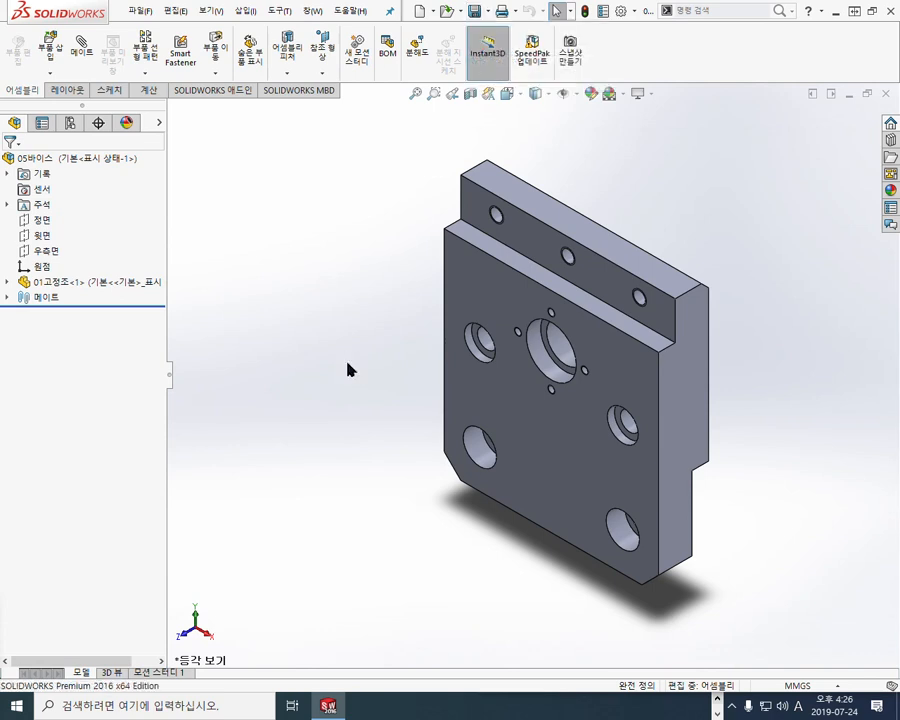